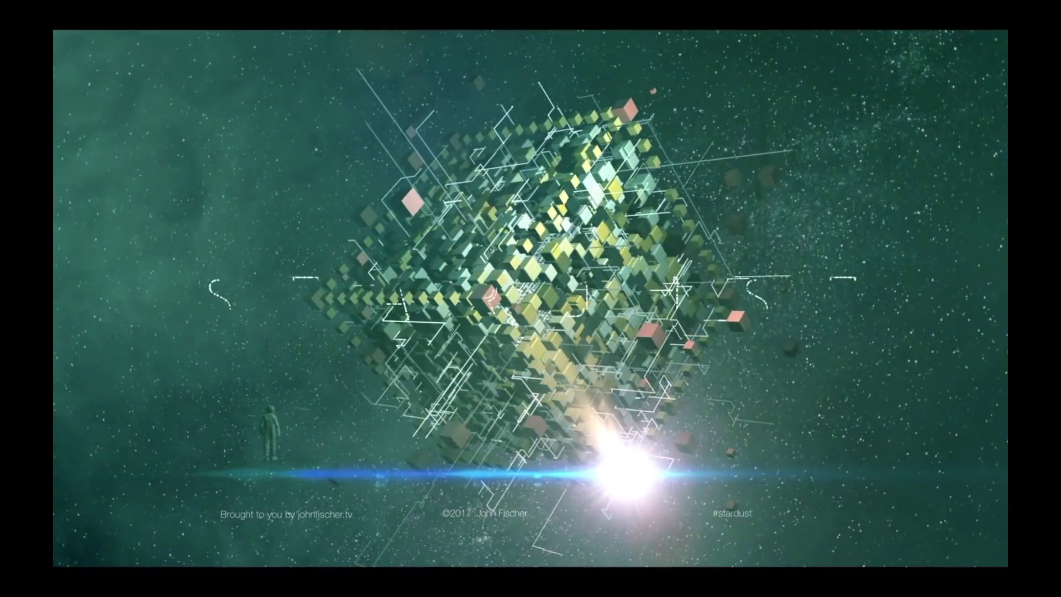
- Quit the video playback, switch to After Effects and create a new composition named Alien Cube
key(super+q)
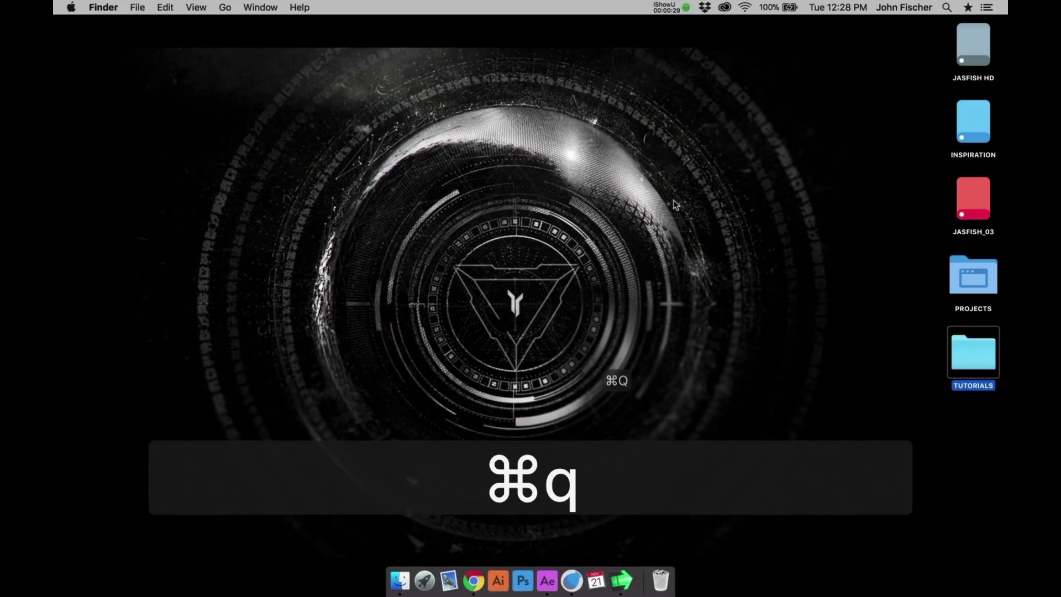
click(548, 578)
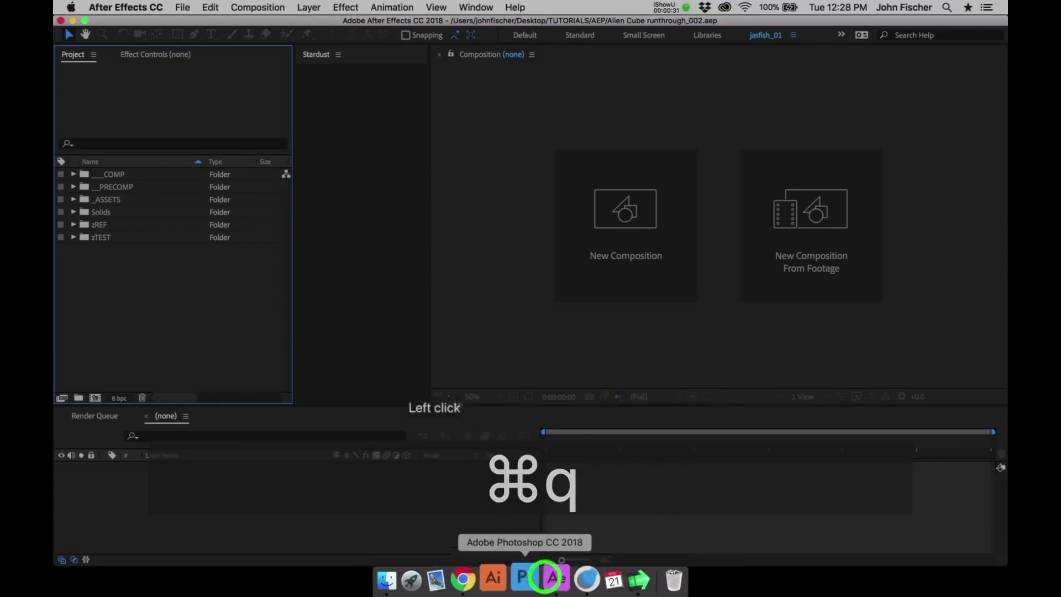
key(super+n)
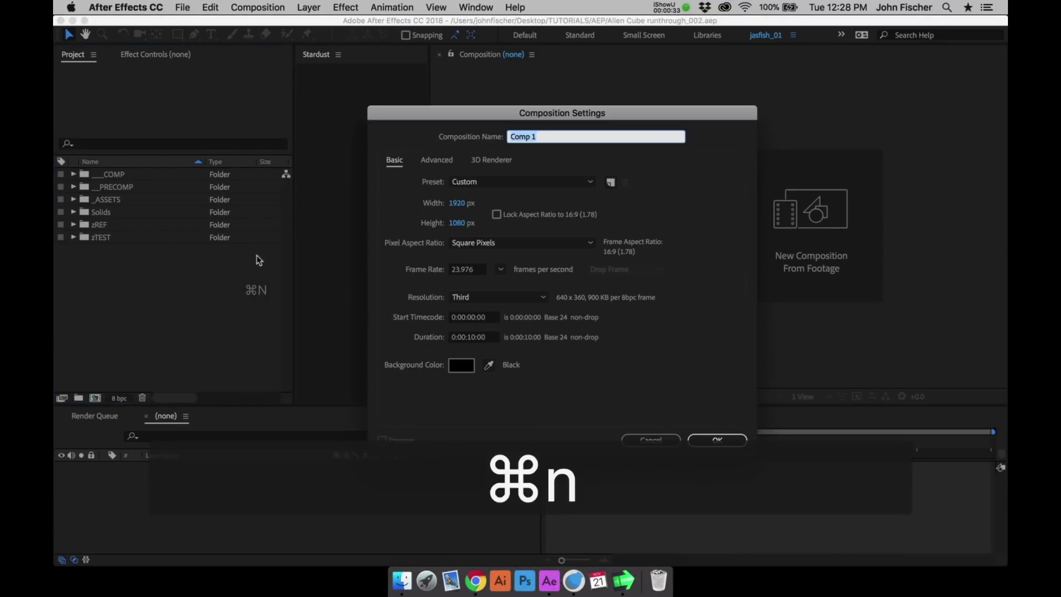
text(Alien Cube)
key(Return)
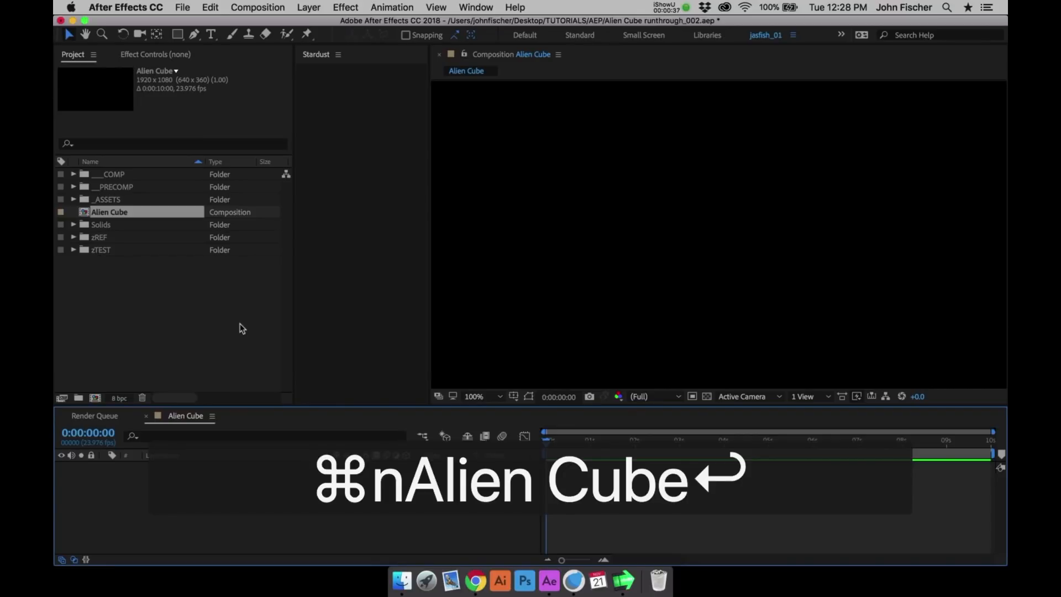
- Add a new solid layer named Stardust to the Alien Cube composition
key(super+y)
text(Sta)
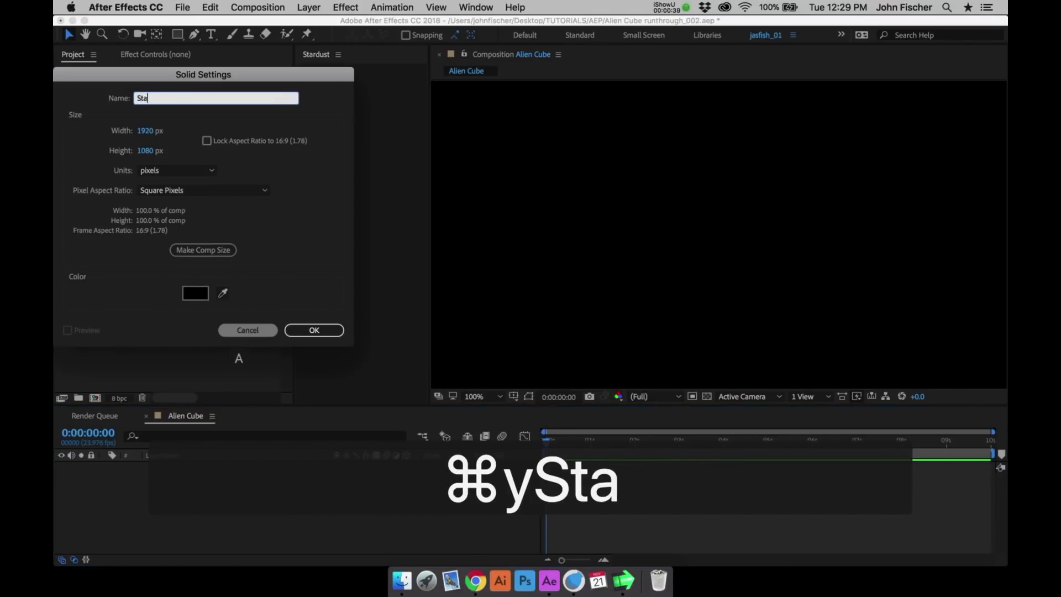
text(rdust)
key(Return)
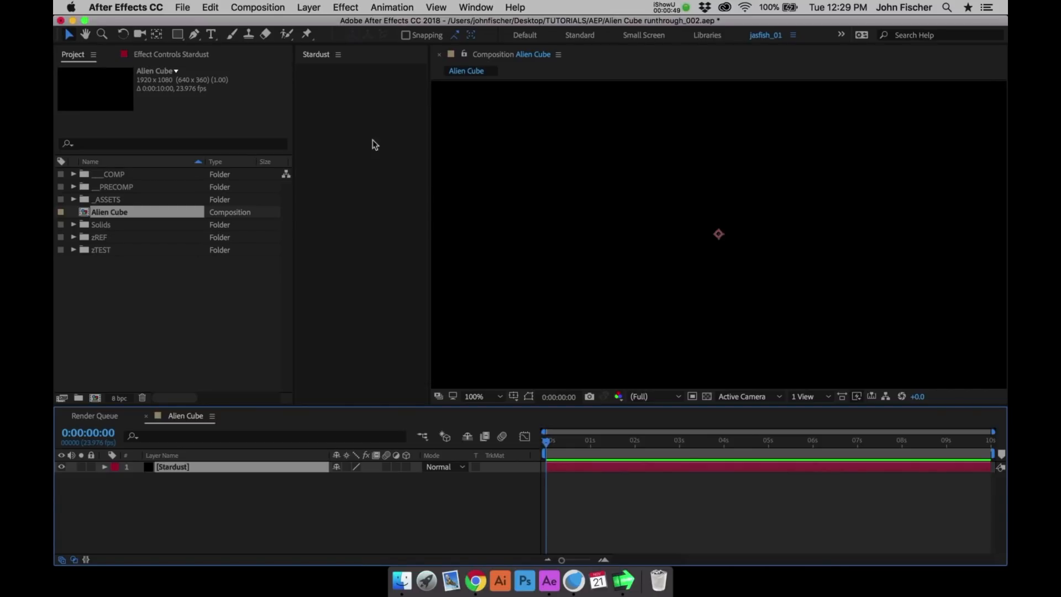
- Apply the Superluminal Stardust effect to the Stardust solid
click(349, 7)
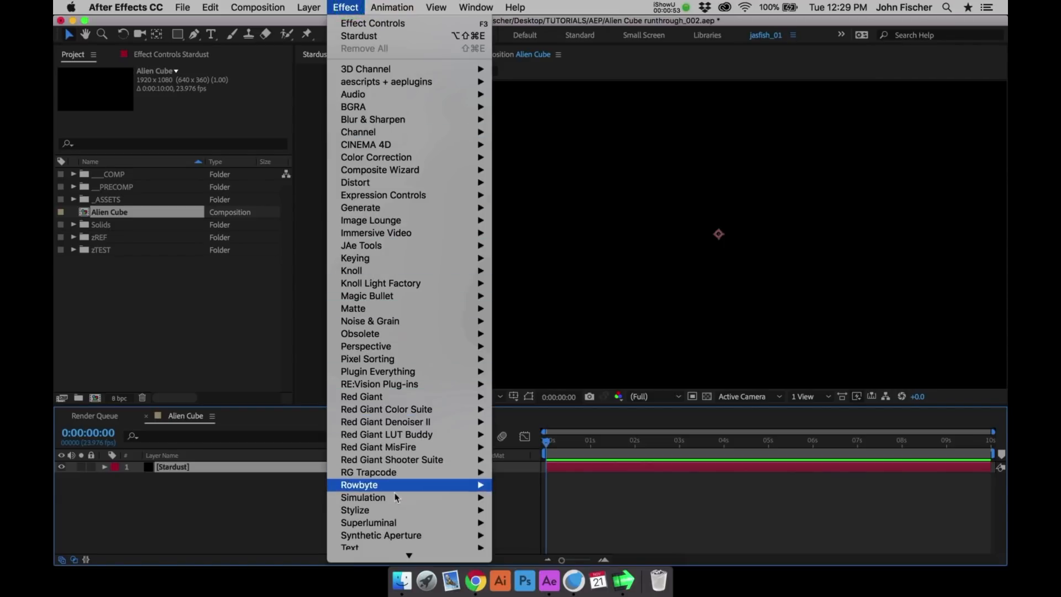
mouse_move(402, 528)
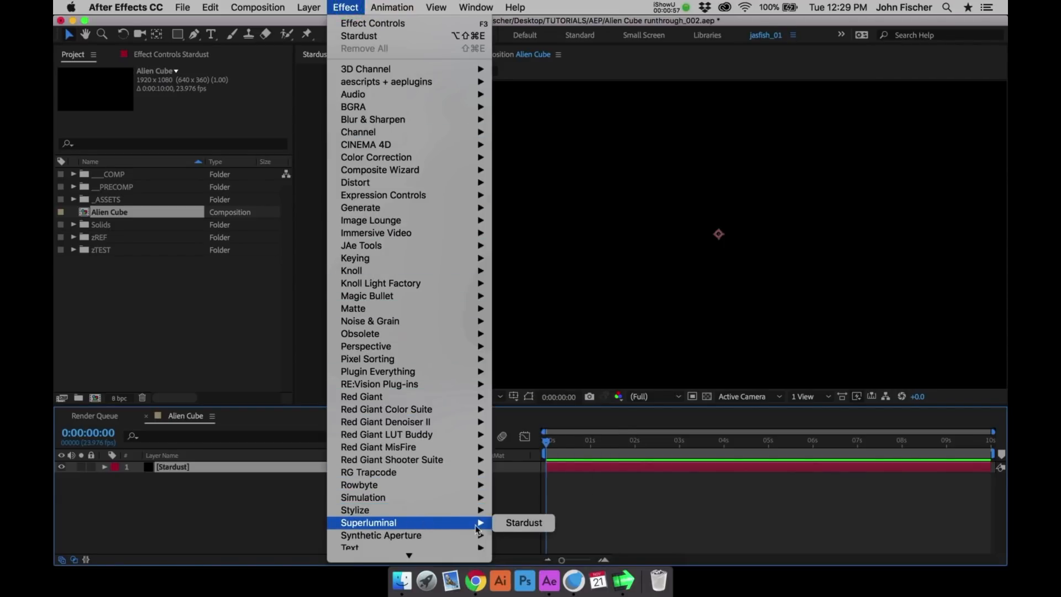
click(509, 523)
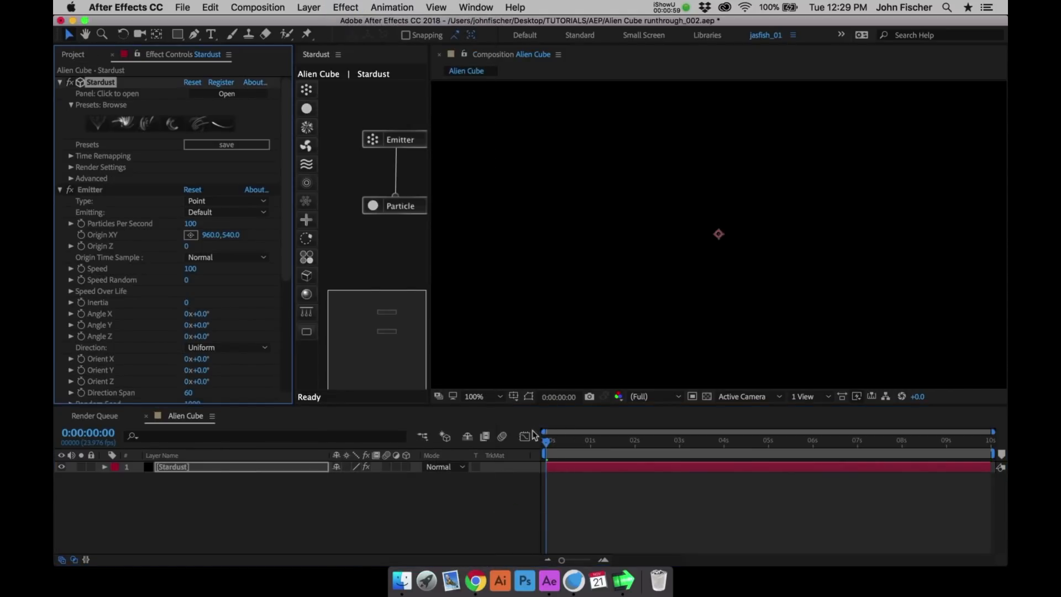
- Move the current time to 0:00:01:03 and arrange the Emitter and Particle nodes closer together in the Stardust node graph
drag(554, 442, 596, 442)
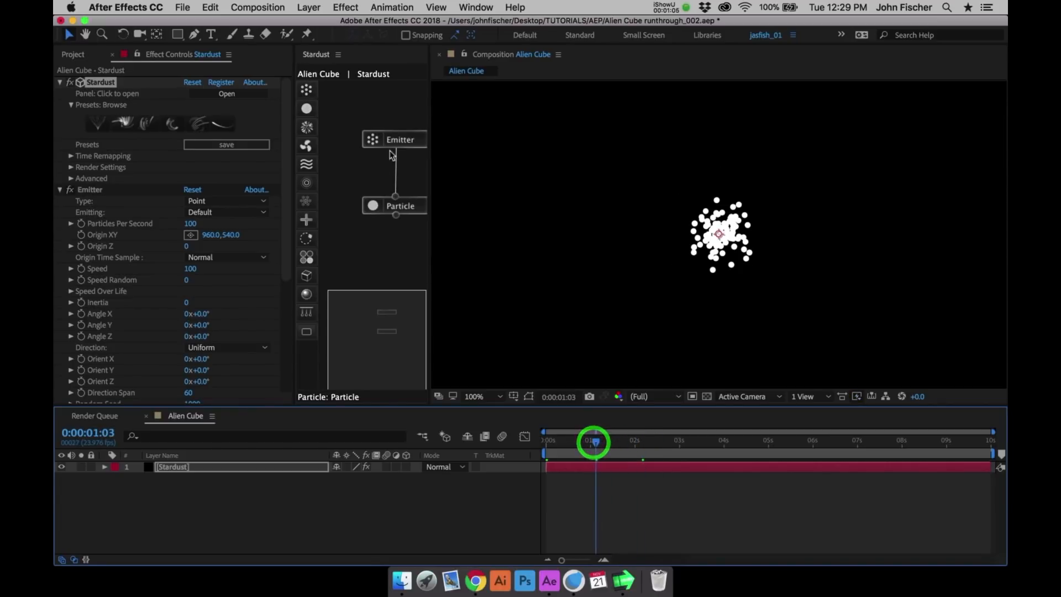
click(372, 137)
click(374, 196)
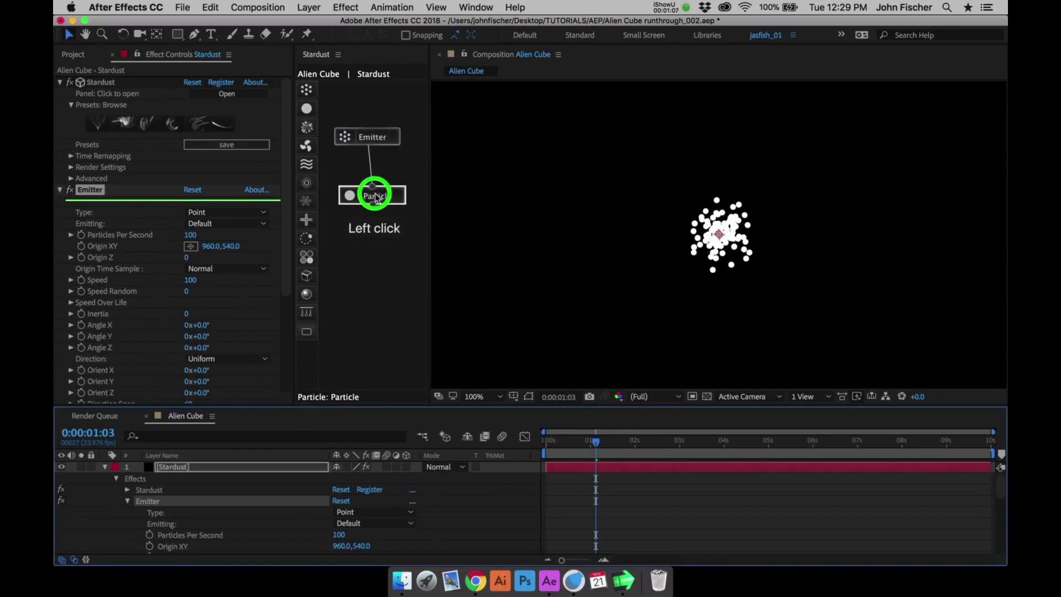
drag(376, 194, 372, 180)
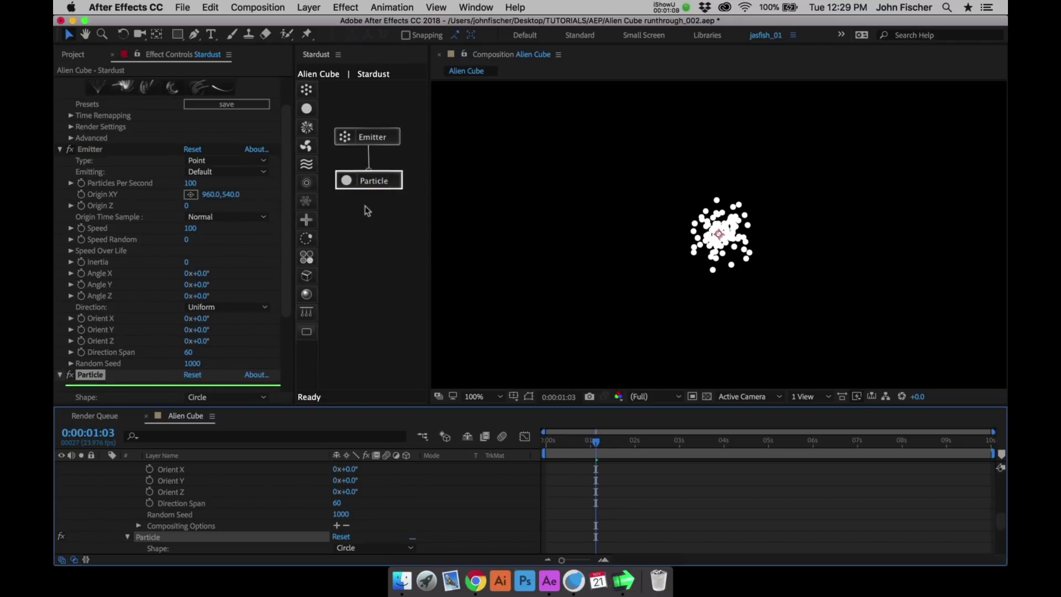
- Rename the Emitter effect as "Emitter_main cube"
drag(284, 208, 284, 180)
click(93, 183)
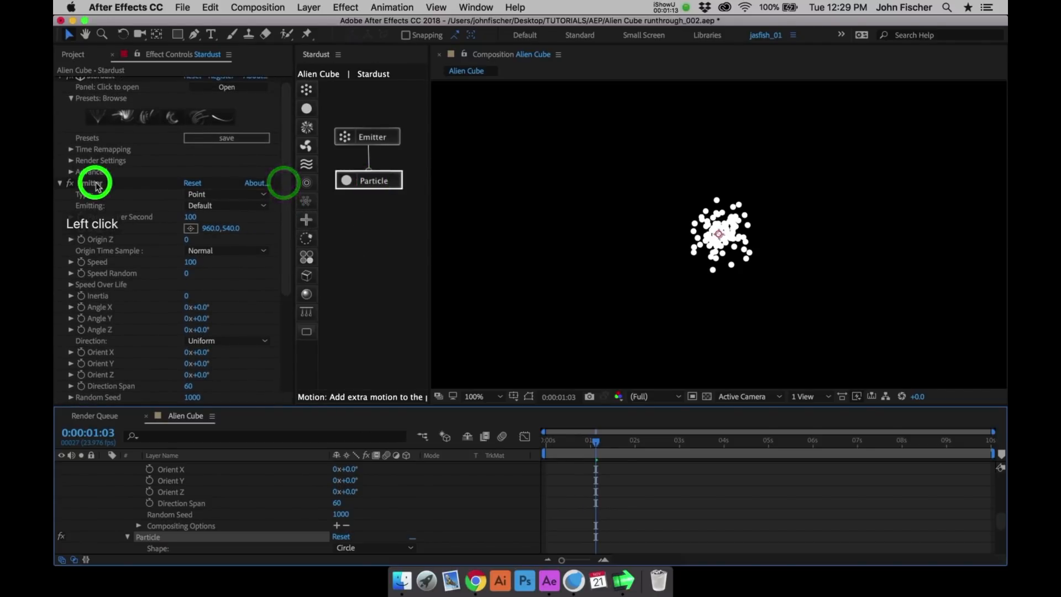
key(Return)
key(Down)
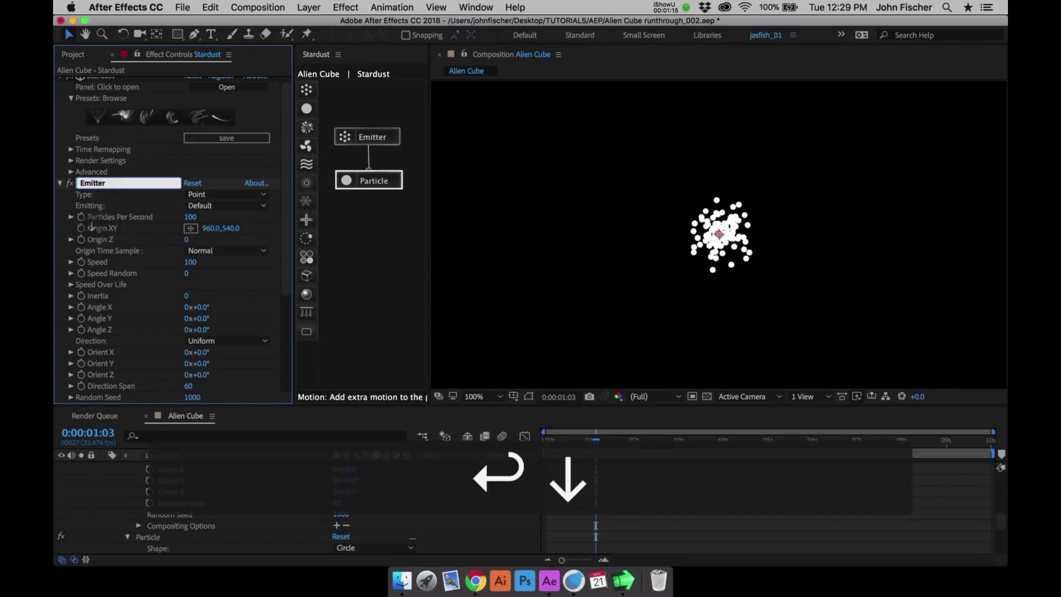
text(_main)
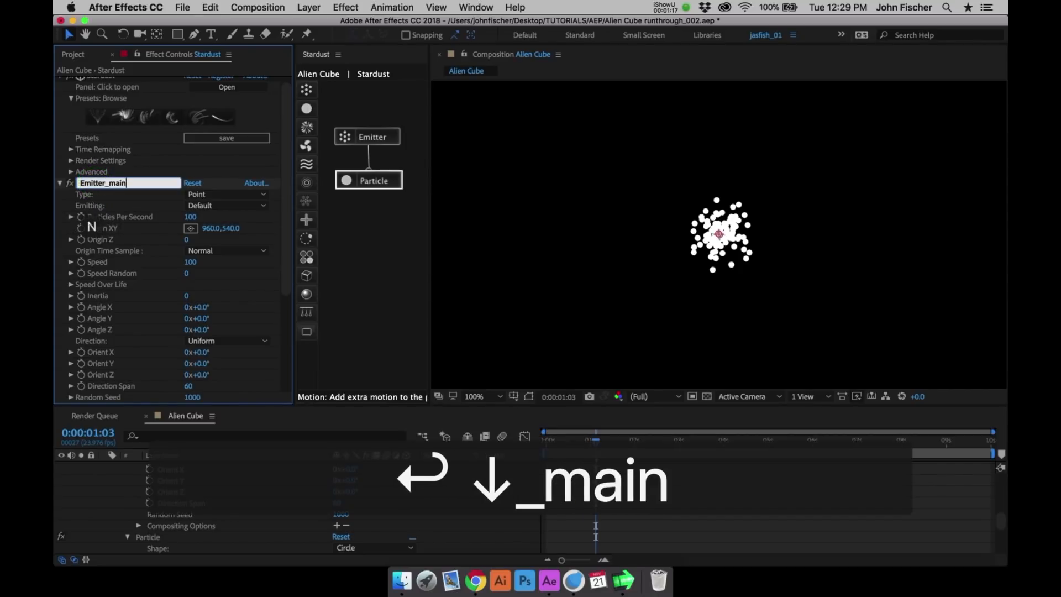
text( cube)
key(Return)
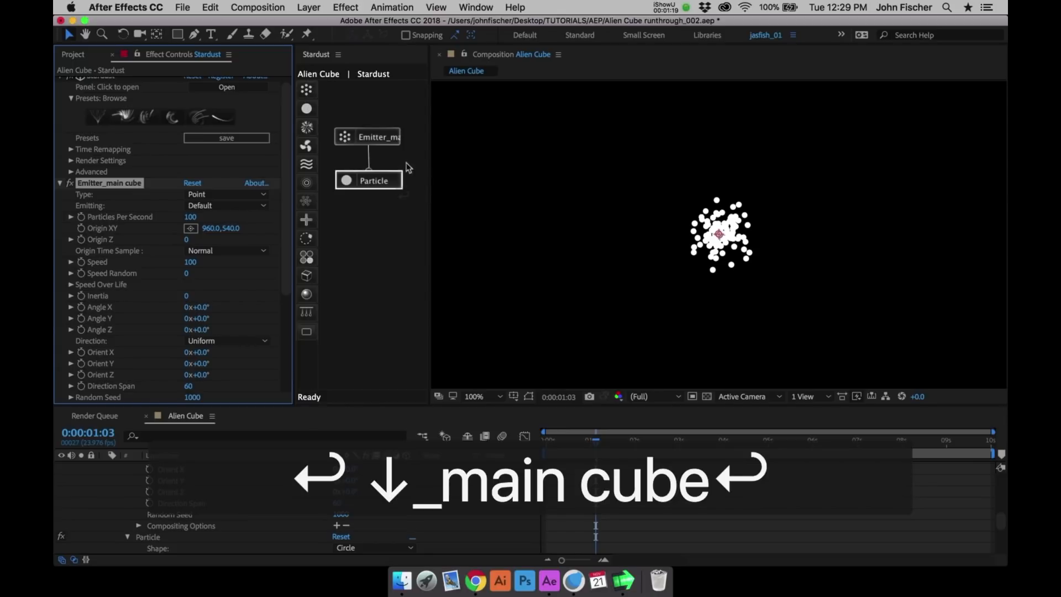
- Rename the Particle effect as "Particle_main cube"
click(387, 178)
click(92, 375)
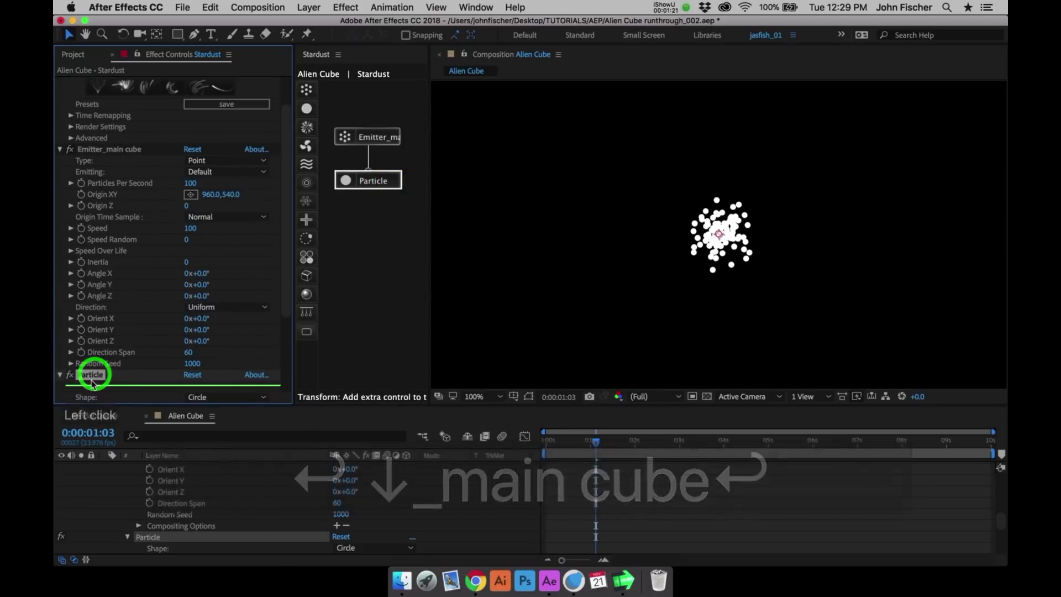
key(Return)
key(Down)
text(_)
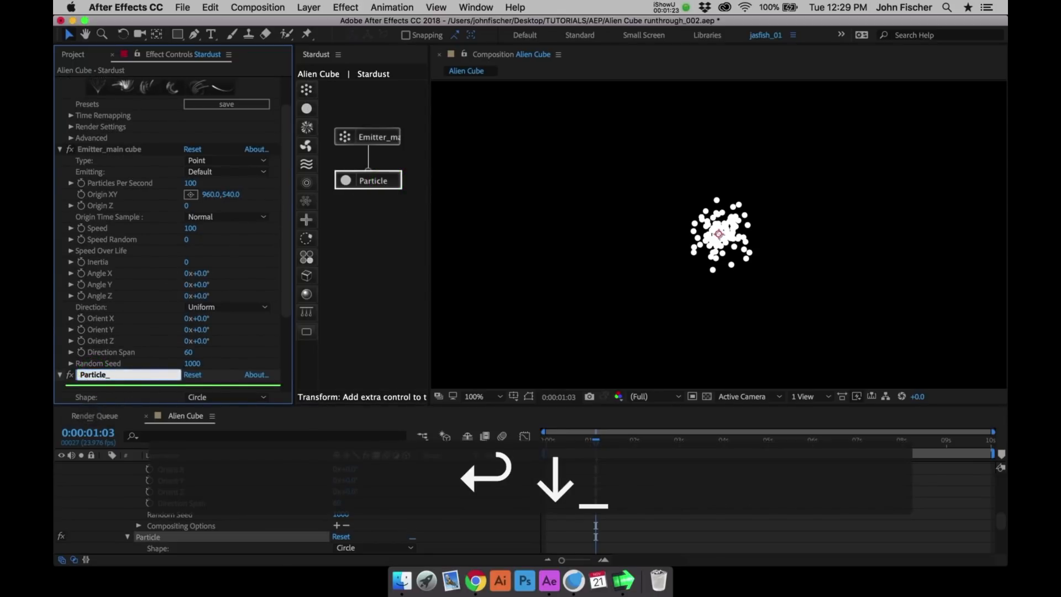
text(main cub)
key(BackSpace)
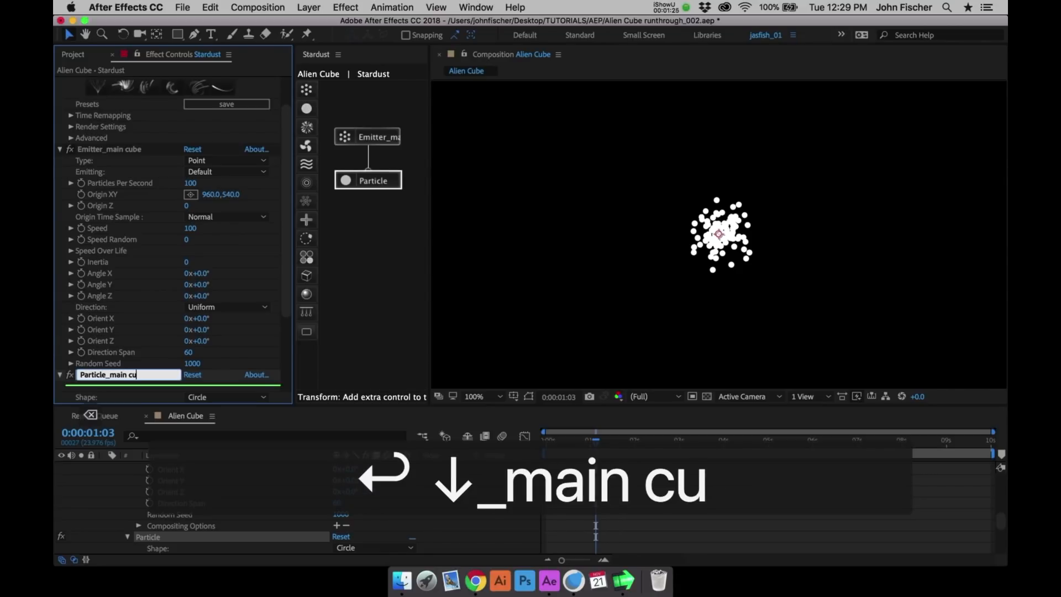
text(be)
key(Return)
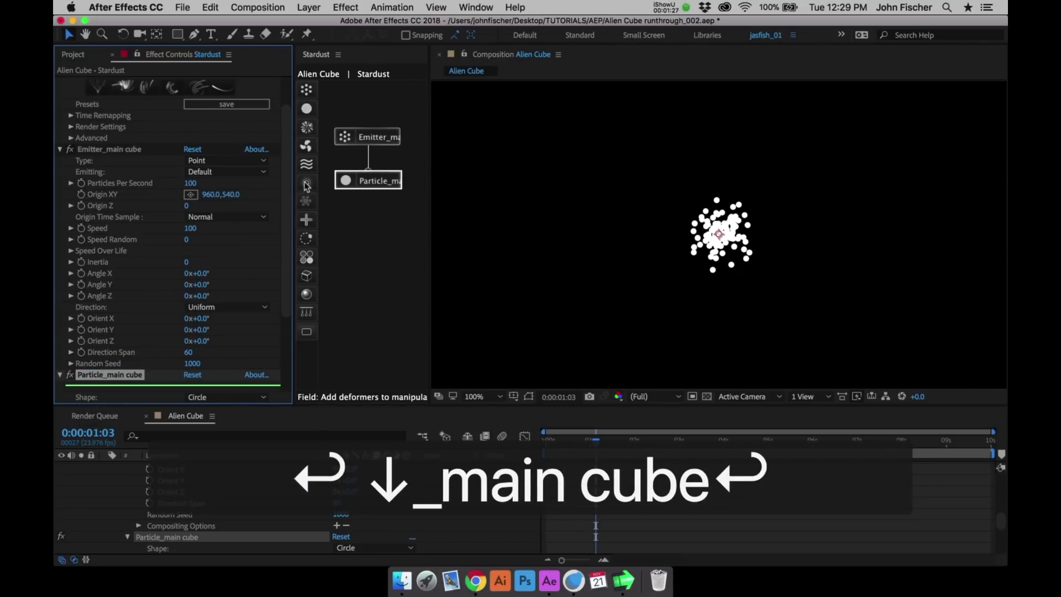
- Add a Field node to the Stardust graph and connect it below the main cube particle node
click(307, 183)
click(380, 229)
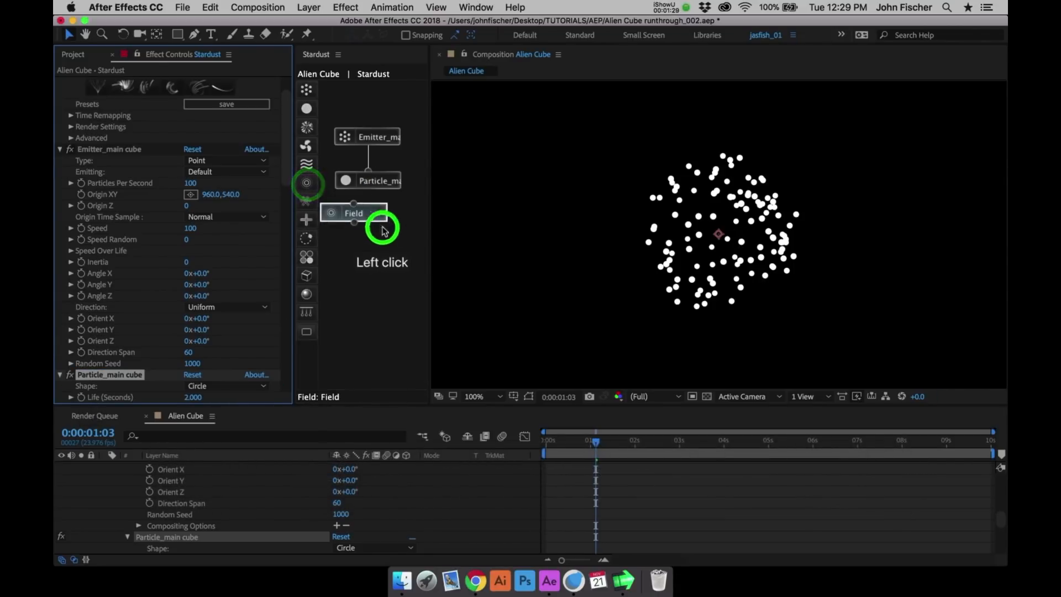
drag(369, 220, 368, 188)
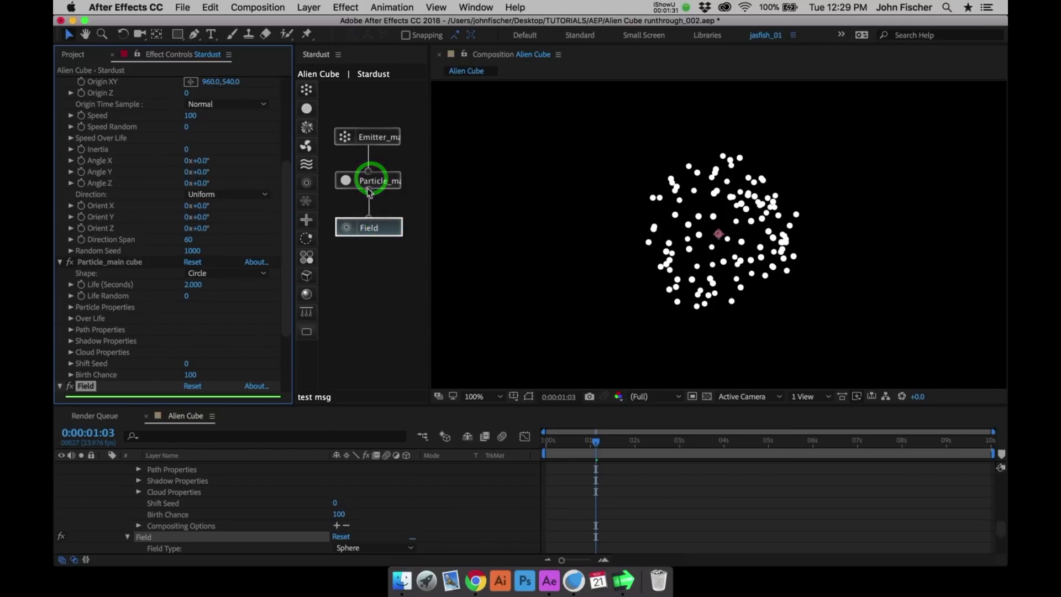
- Add a Model node to the Stardust graph and connect it below the Field node
click(307, 276)
click(372, 271)
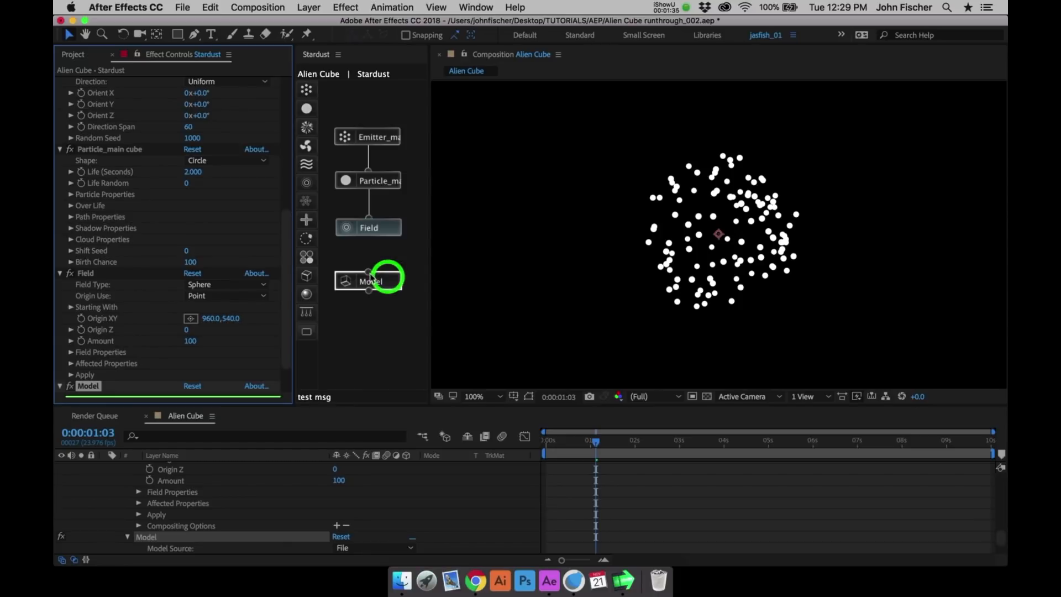
drag(370, 273, 369, 234)
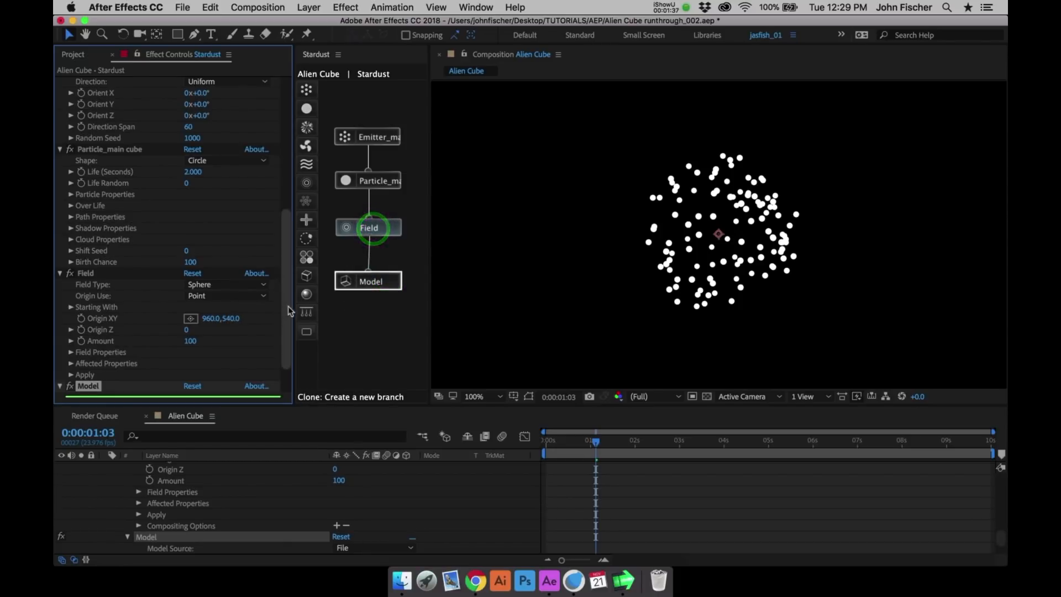
- Set the Model node's source to Primitive
drag(288, 311, 283, 362)
click(224, 363)
click(220, 391)
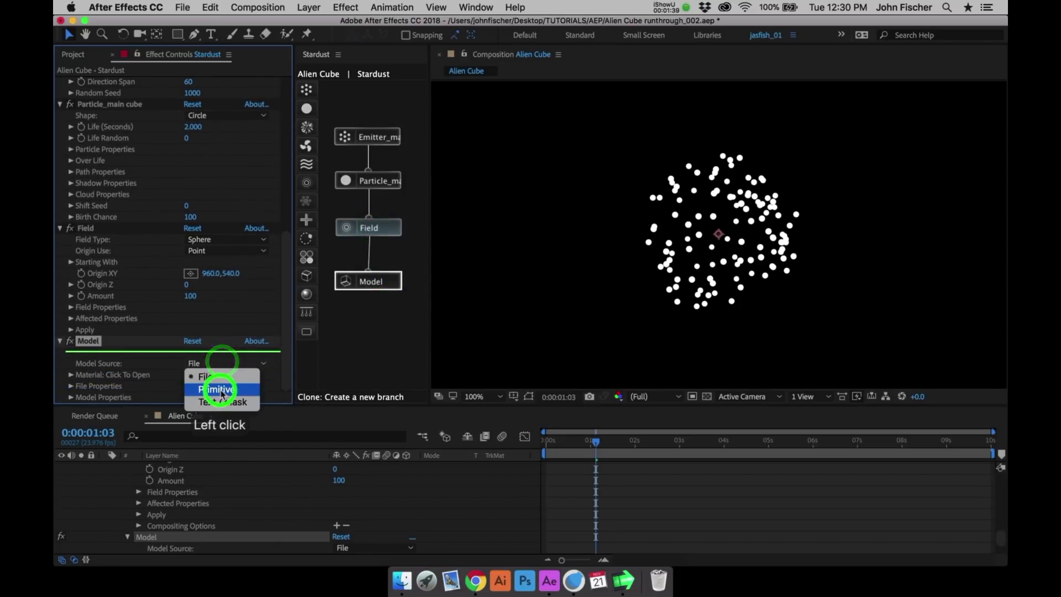
drag(282, 316, 282, 349)
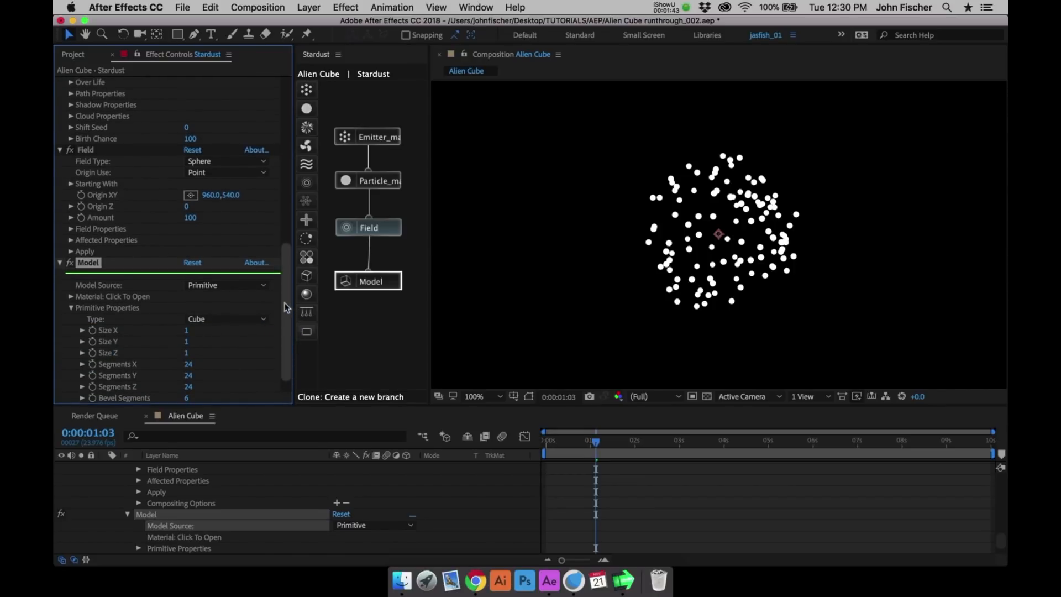
- With the current time at 0:00:01:23, set the main cube emitter to 1000 particles per second and a speed of 10
drag(283, 301, 277, 183)
click(373, 141)
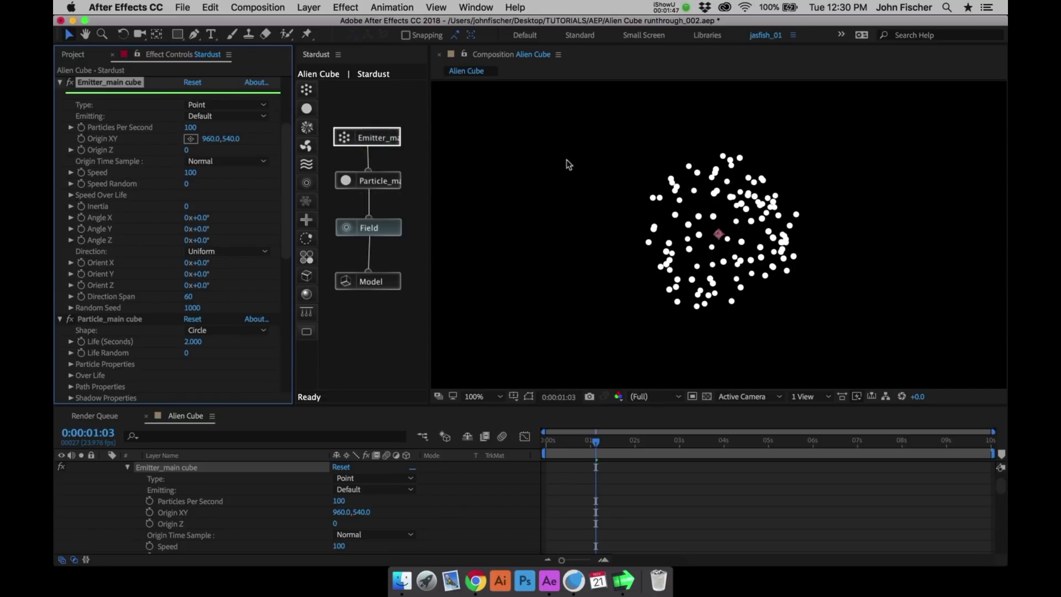
drag(604, 436, 634, 442)
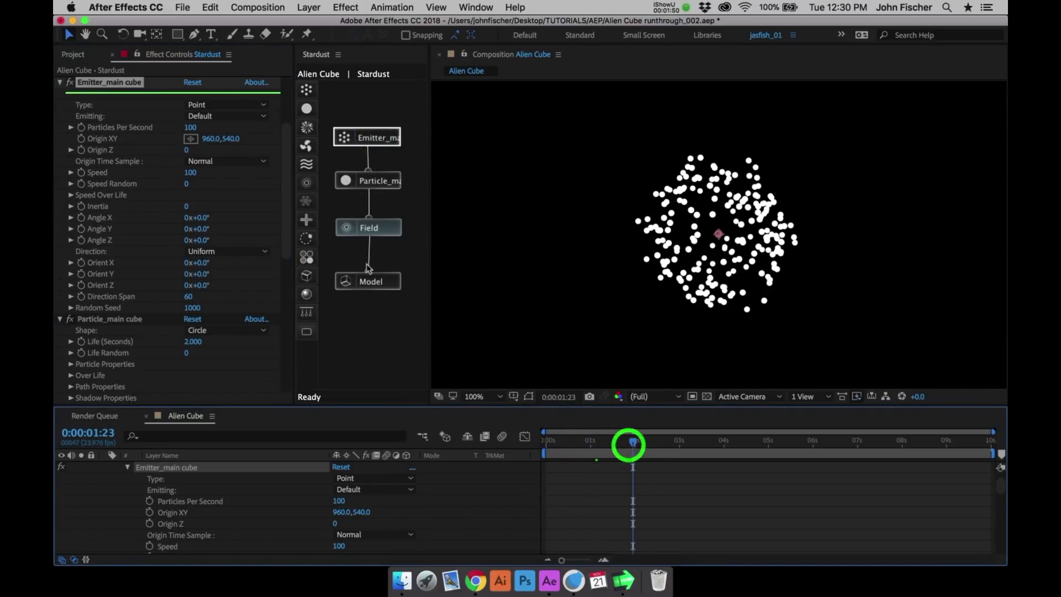
click(194, 128)
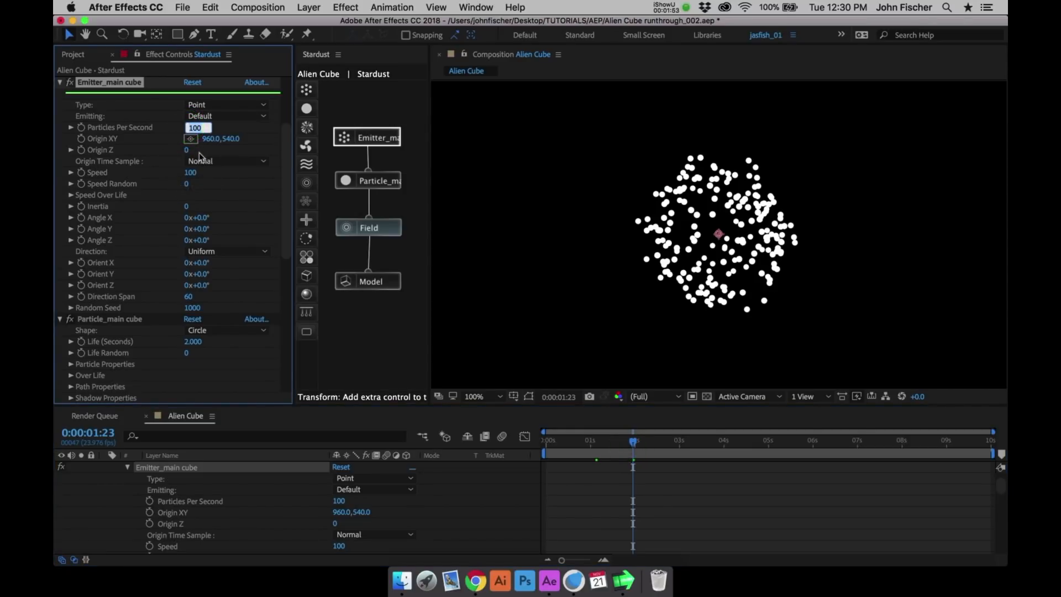
text(1000)
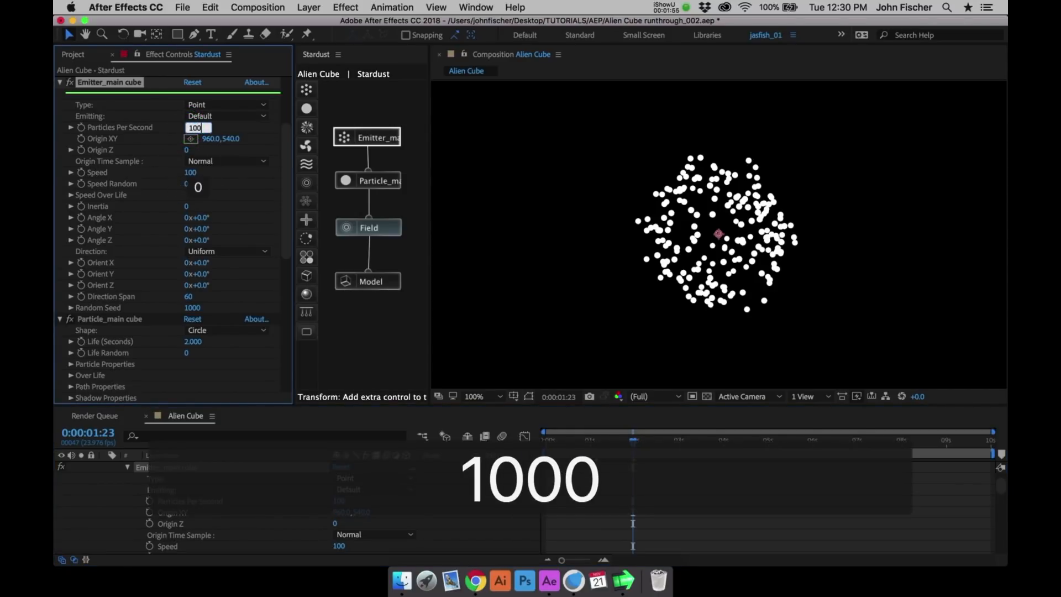
key(Return)
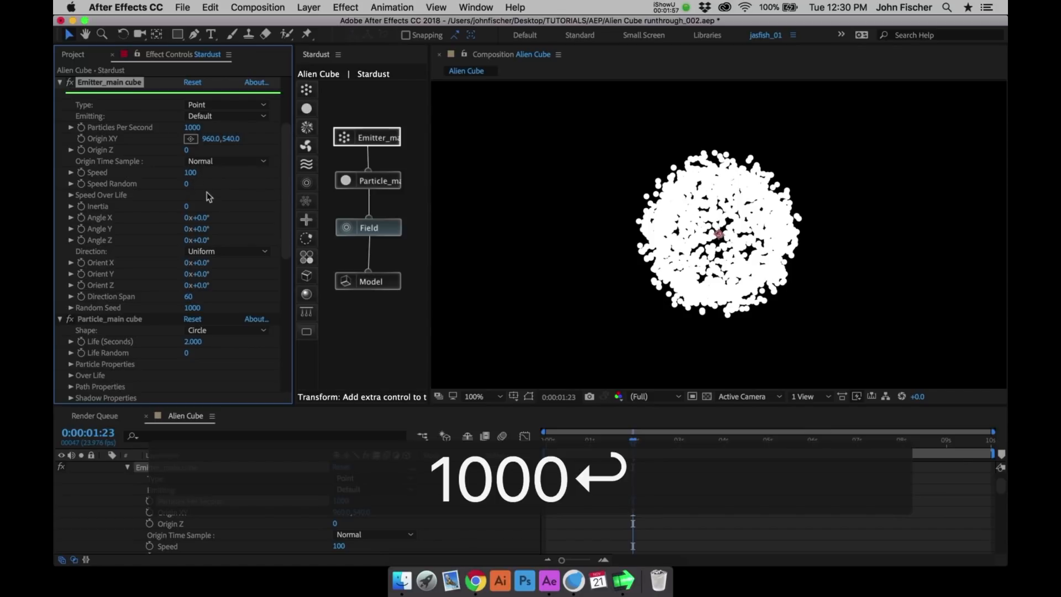
click(188, 173)
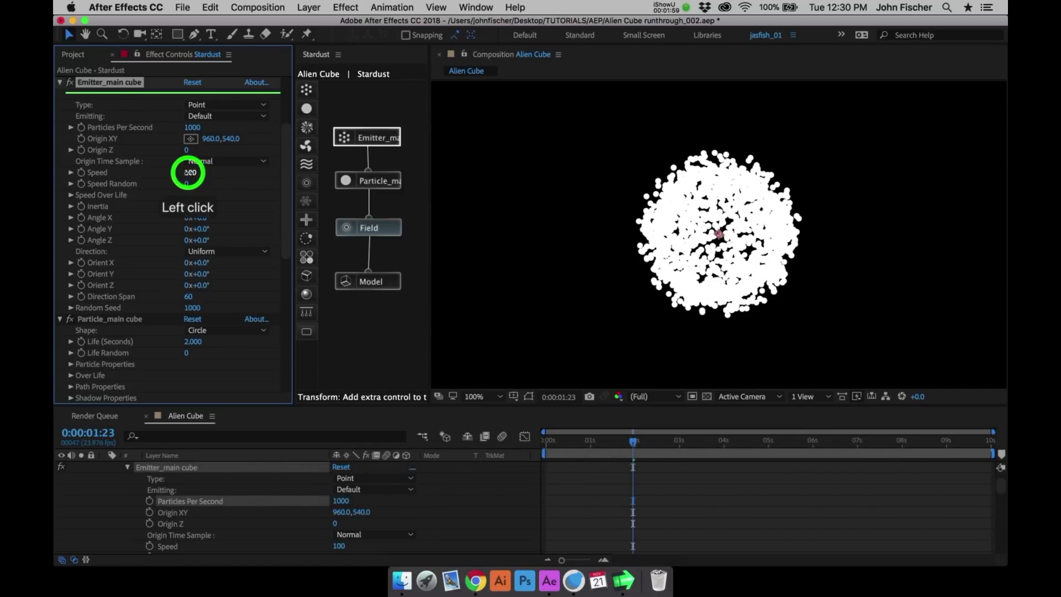
text(10)
key(Return)
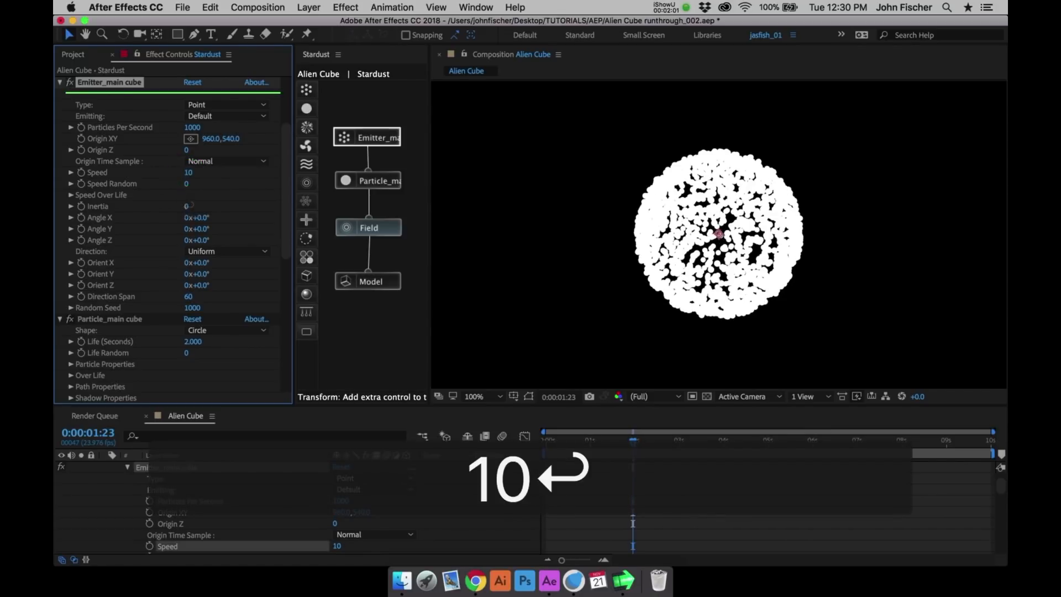
- Set the main cube particle's shape to Model
click(369, 185)
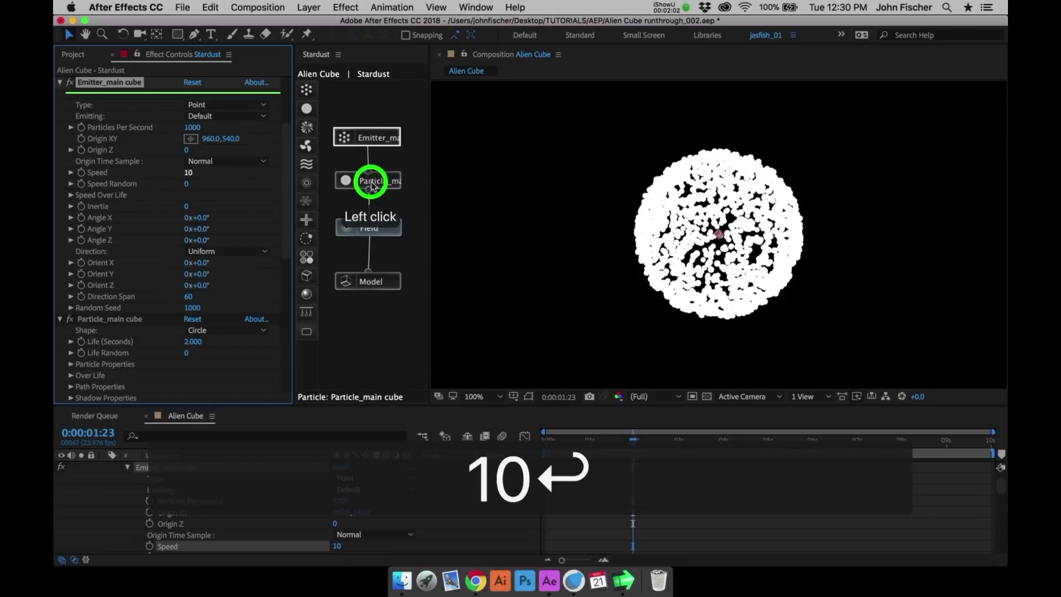
click(230, 331)
click(211, 407)
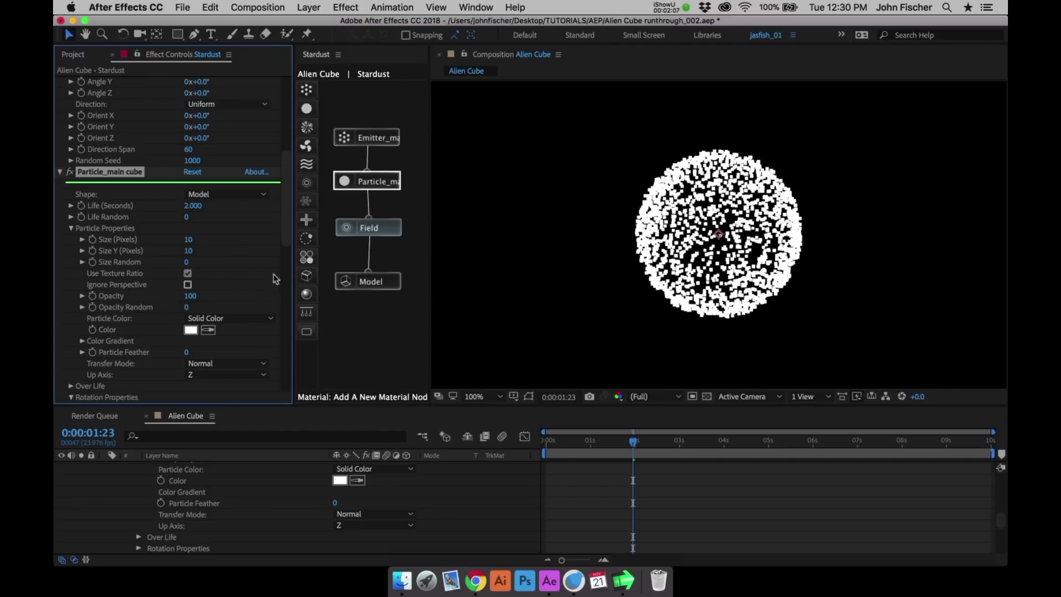
- Set the main cube particle's life to 10 seconds and its size to 20 pixels
click(192, 206)
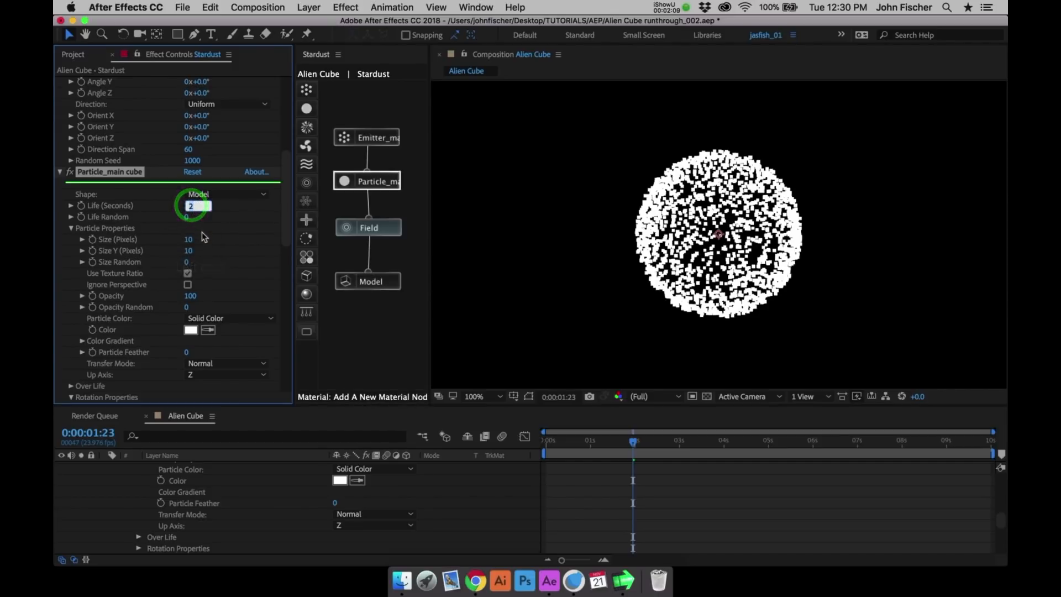
text(10)
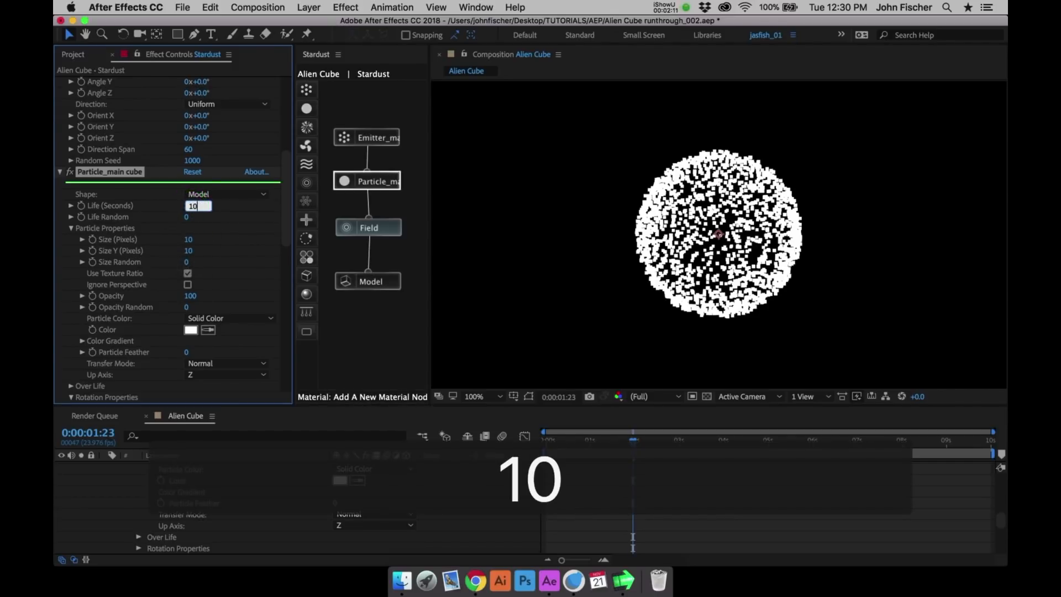
key(Return)
click(188, 239)
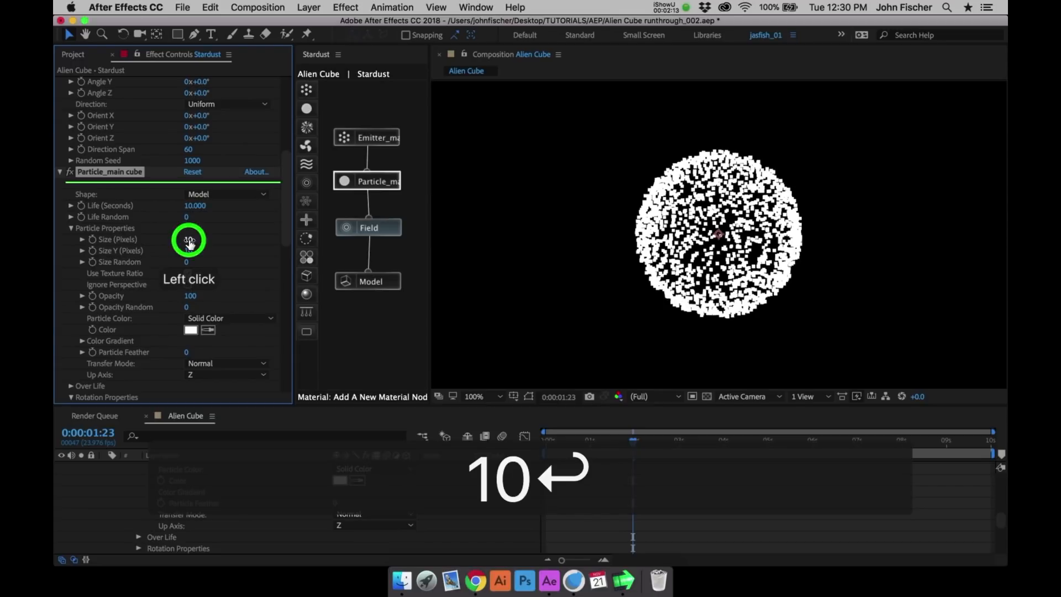
text(20)
key(Return)
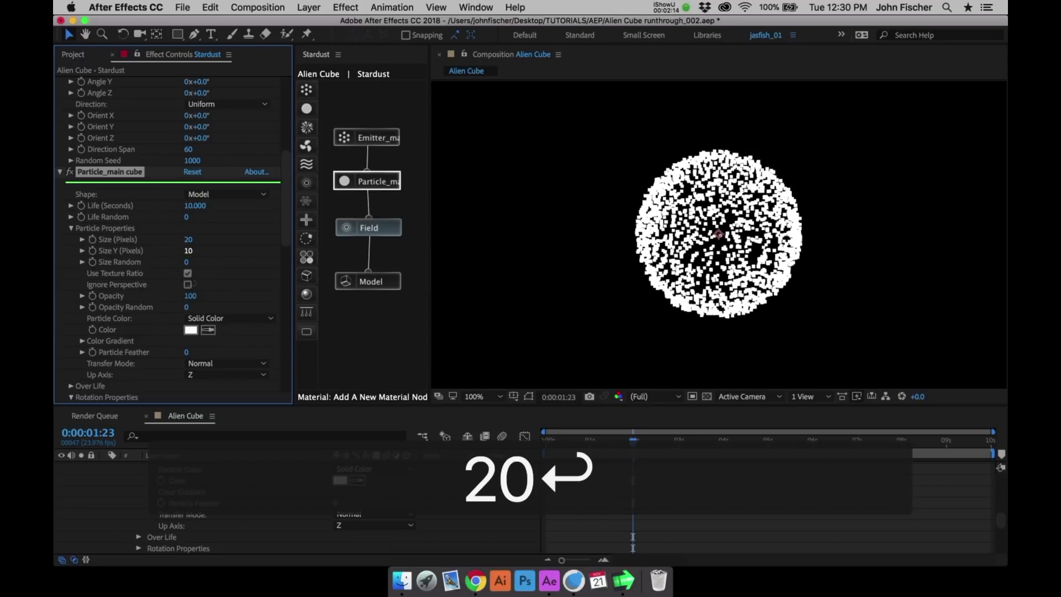
- Change the Field node's field type to Box
click(362, 231)
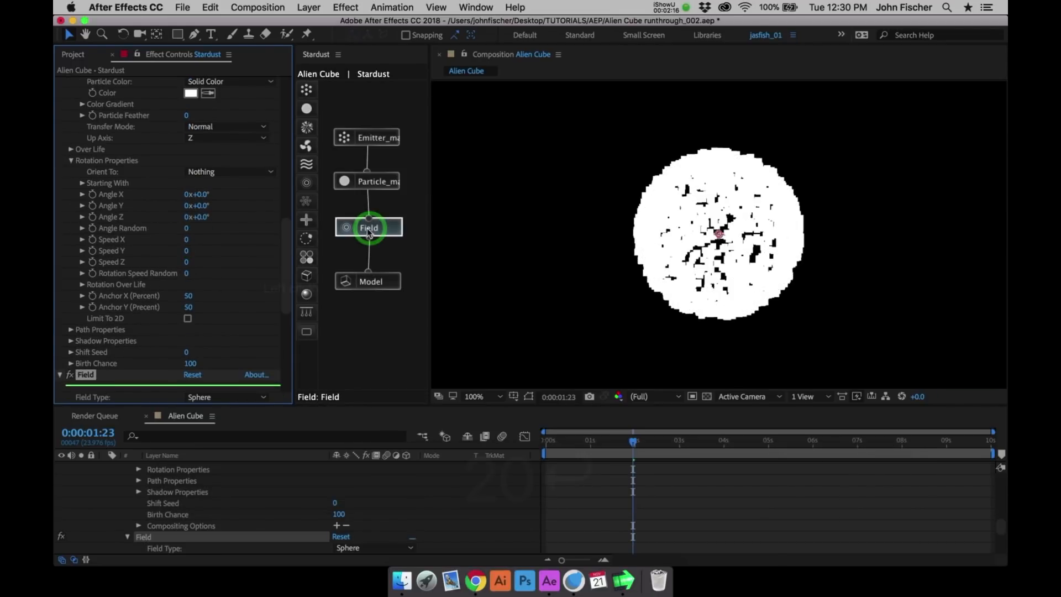
click(291, 306)
scroll(271, 255, down, 1)
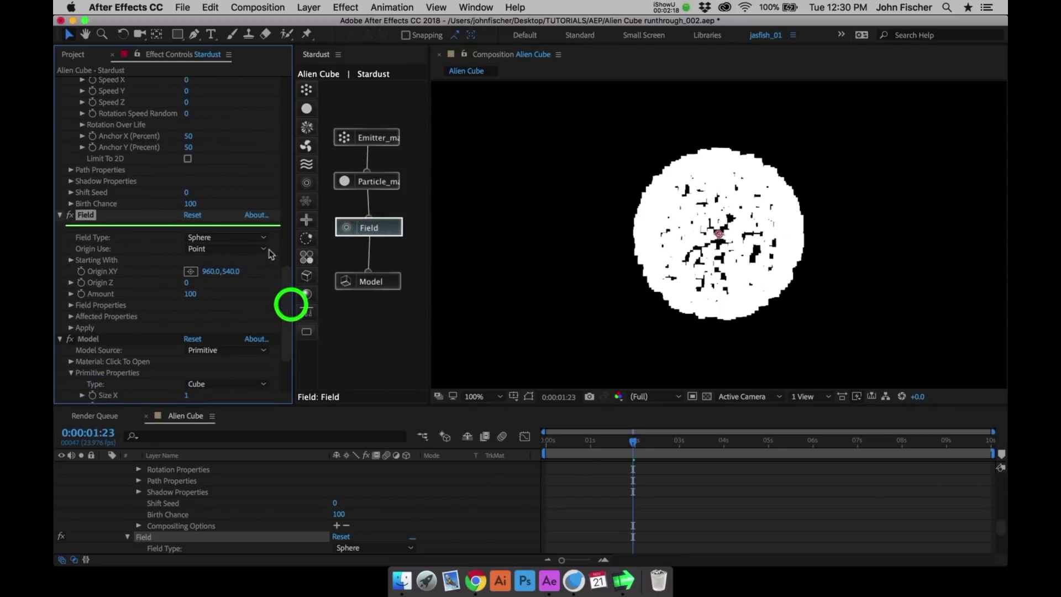
click(237, 237)
click(231, 262)
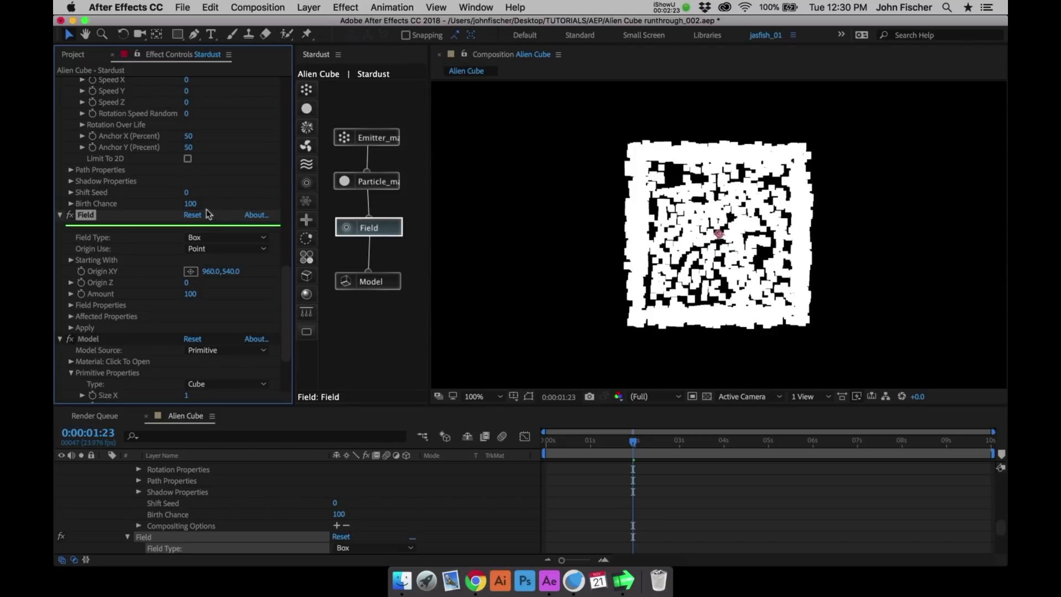
- Add a point light with 100% intensity and Smooth falloff, and move it to the lower right outside the particle cube
click(346, 13)
mouse_move(309, 7)
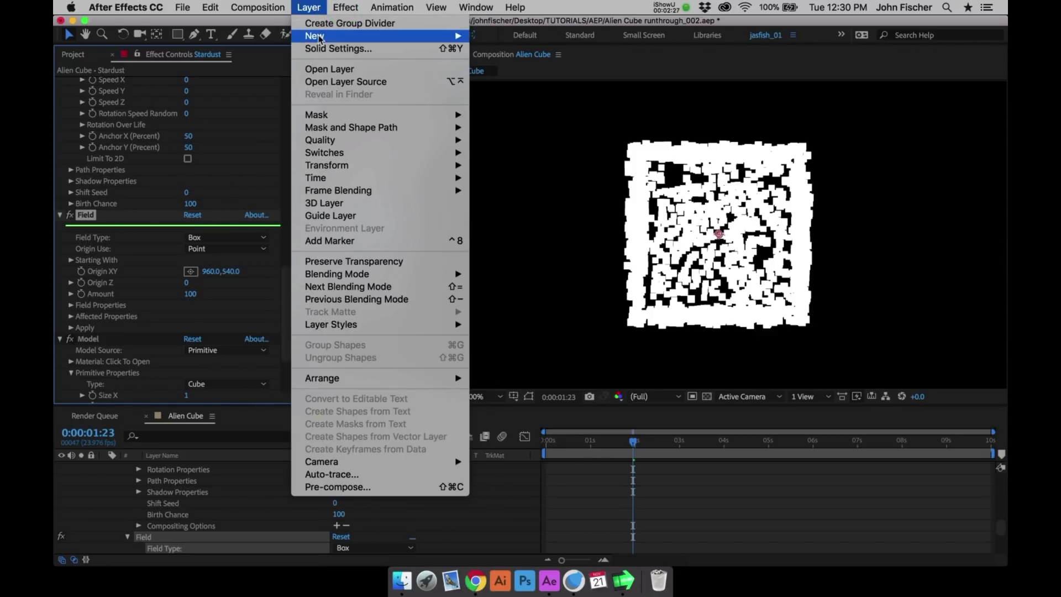
mouse_move(326, 36)
click(507, 61)
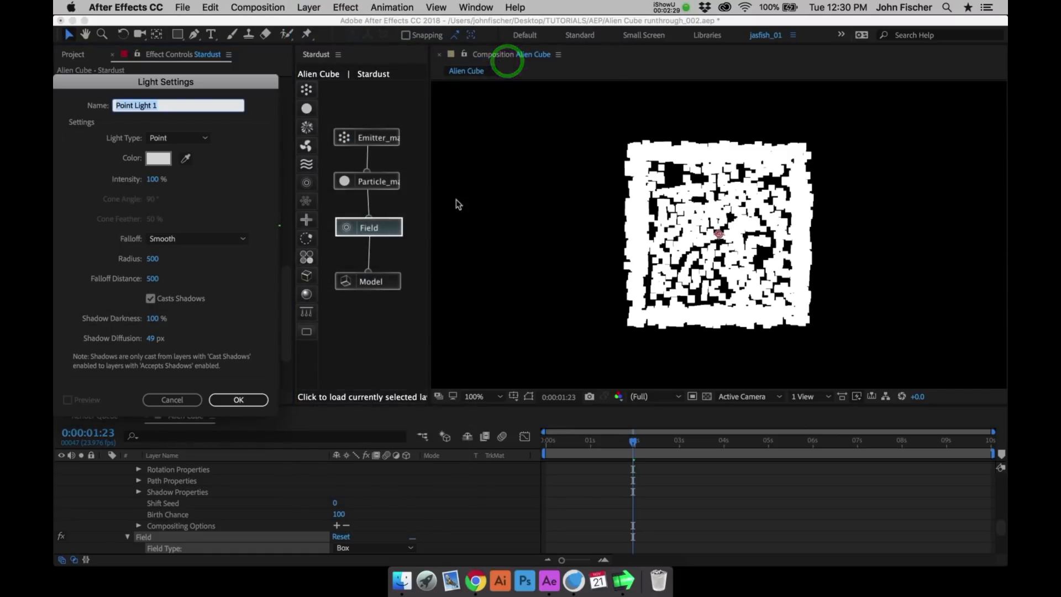
click(238, 399)
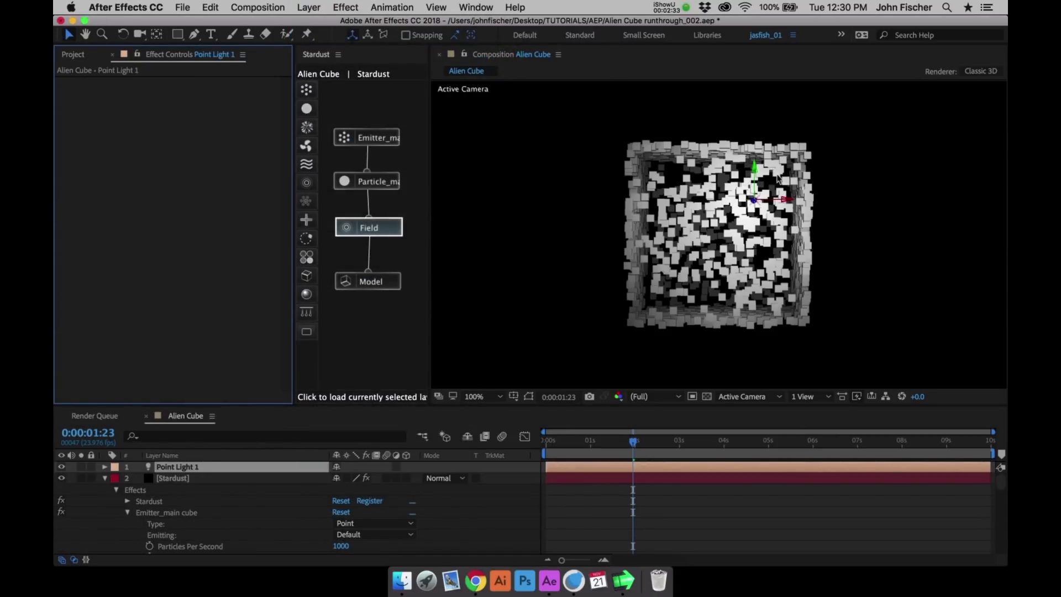
mouse_move(789, 206)
mouse_down()
mouse_move(862, 201)
mouse_move(866, 190)
mouse_move(855, 241)
mouse_move(853, 226)
mouse_up()
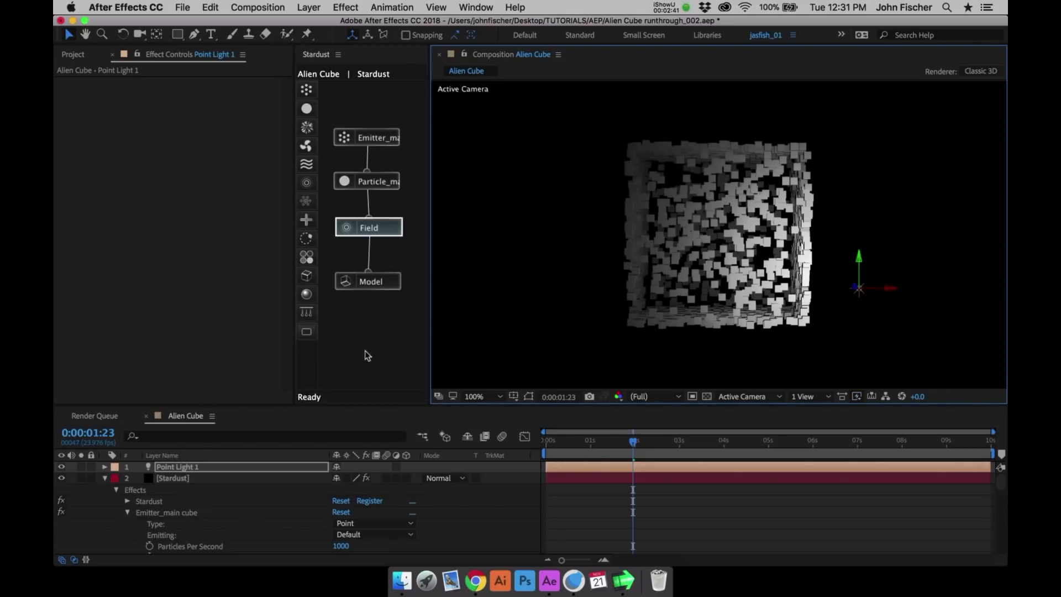
- Add a Transform node to the Stardust graph and connect it below the Model node
click(306, 221)
drag(313, 228, 373, 282)
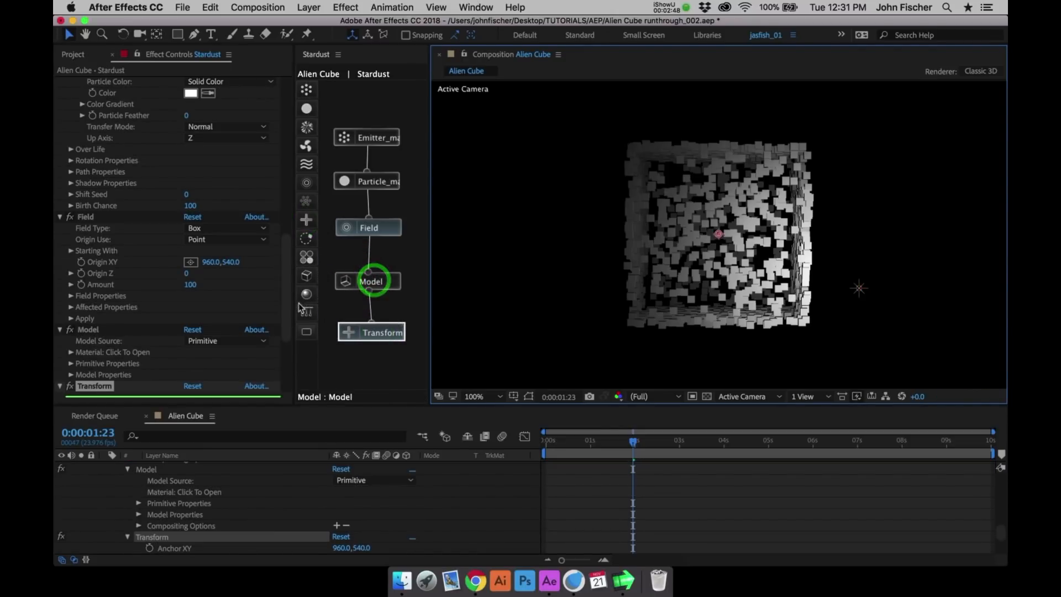
drag(289, 307, 288, 370)
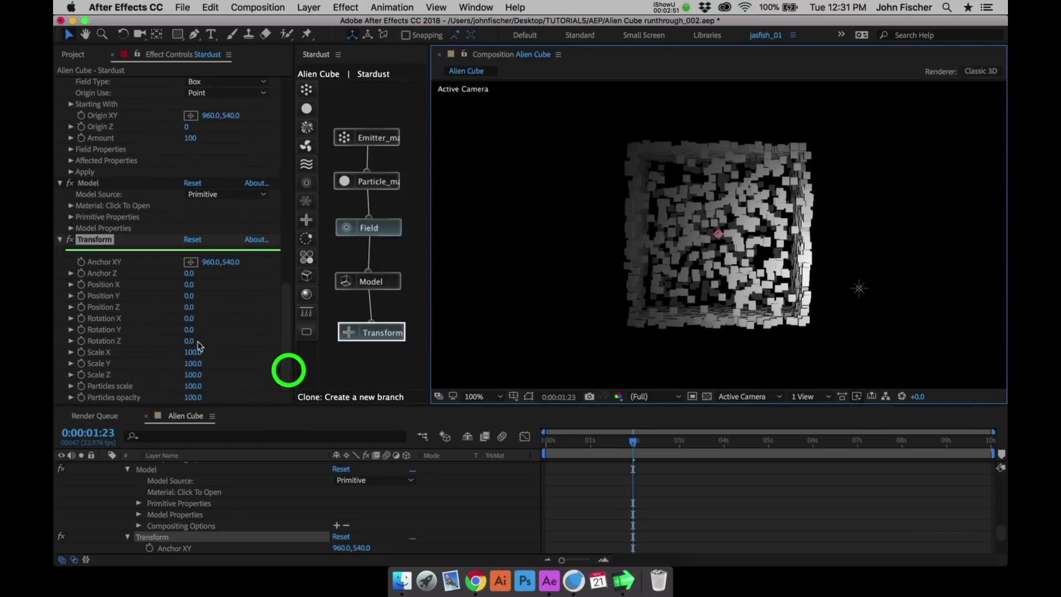
- Enable keyframing for the Transform node's Rotation X and Rotation Y at 0:00:00:00
drag(554, 441, 519, 443)
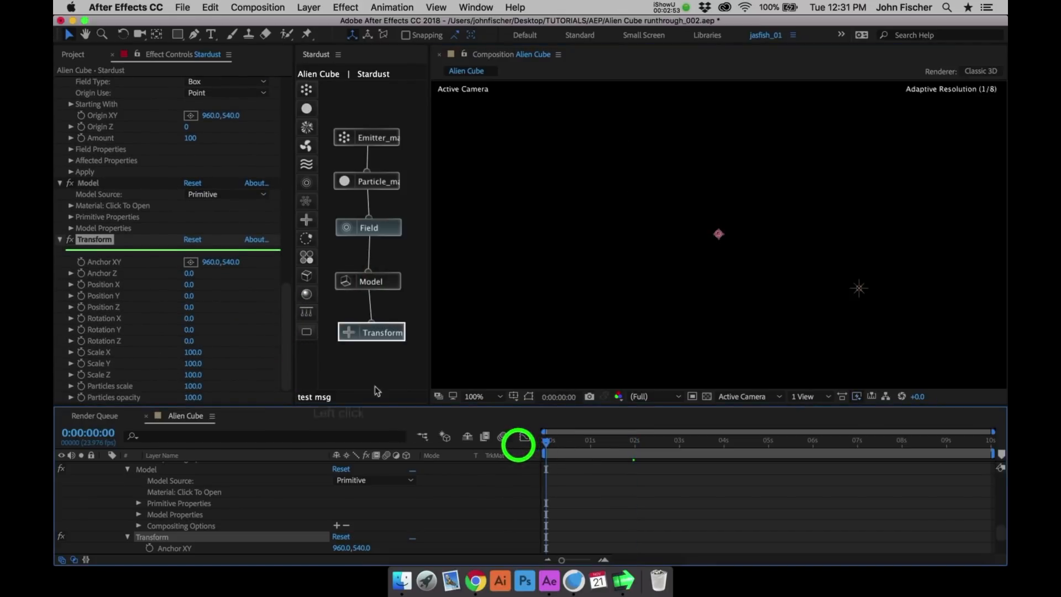
click(81, 318)
click(82, 330)
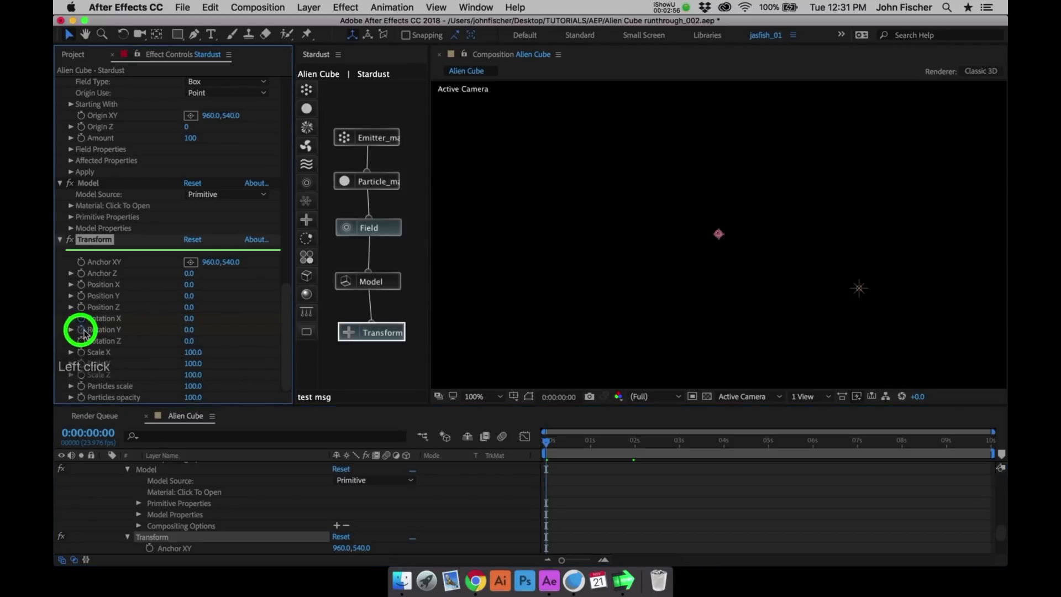
- Set the Transform node's Rotation X and Rotation Y to 45 at 0:00:01:00
click(589, 442)
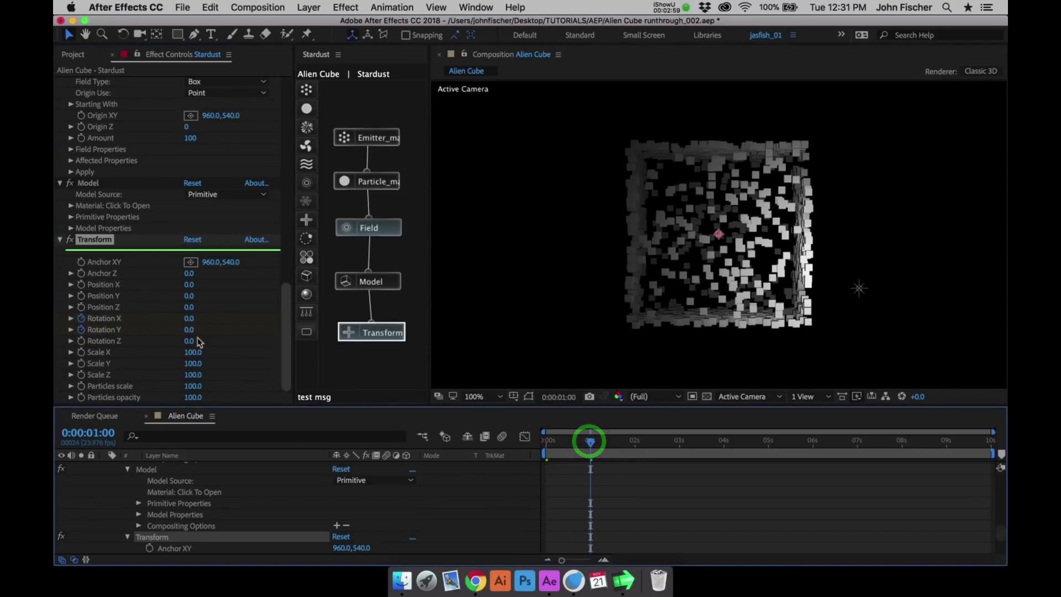
click(190, 319)
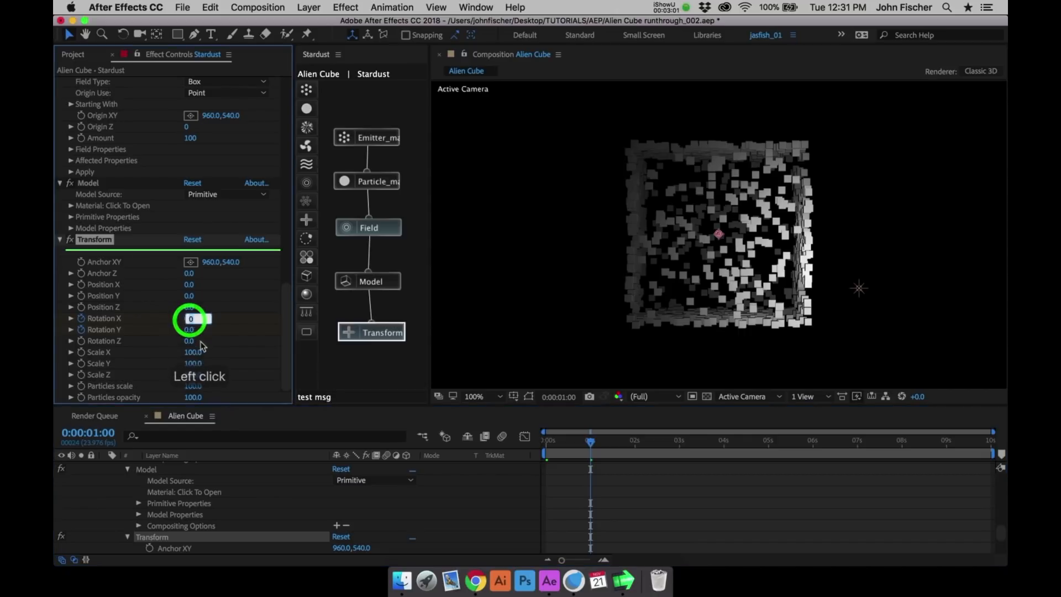
text(45)
key(Tab)
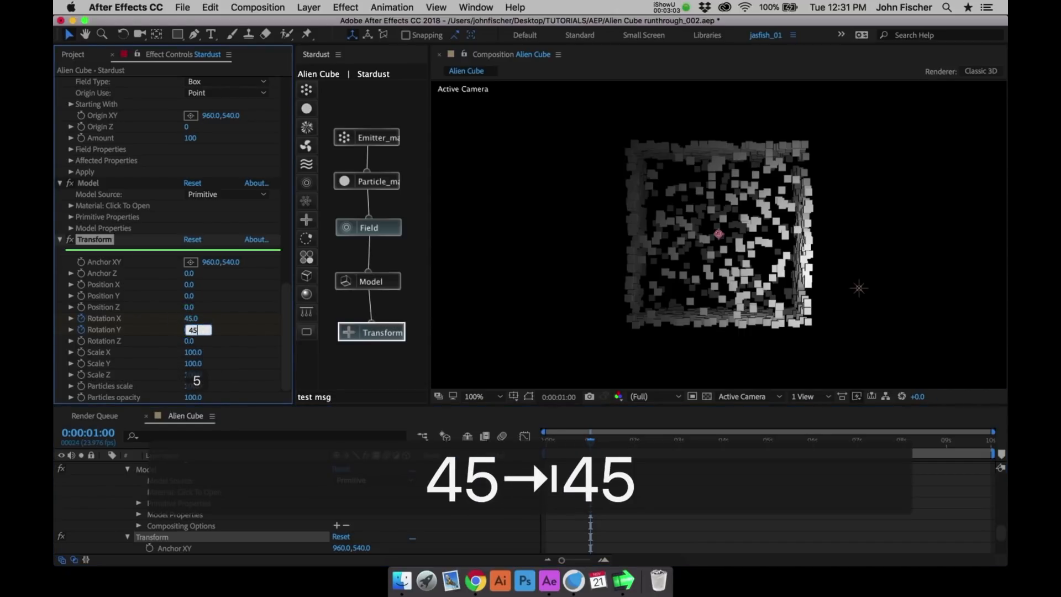
key(Return)
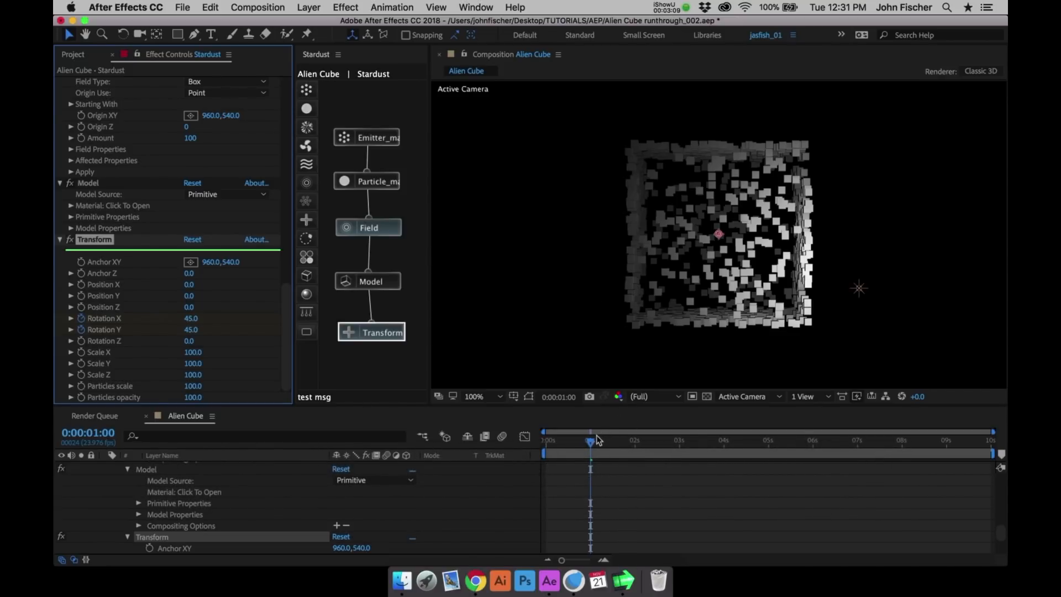
- With the current time at 0:00:00:21, detach the Transform node from the Model node and connect it to the Field node
drag(597, 441, 586, 449)
drag(372, 332, 370, 334)
click(369, 310)
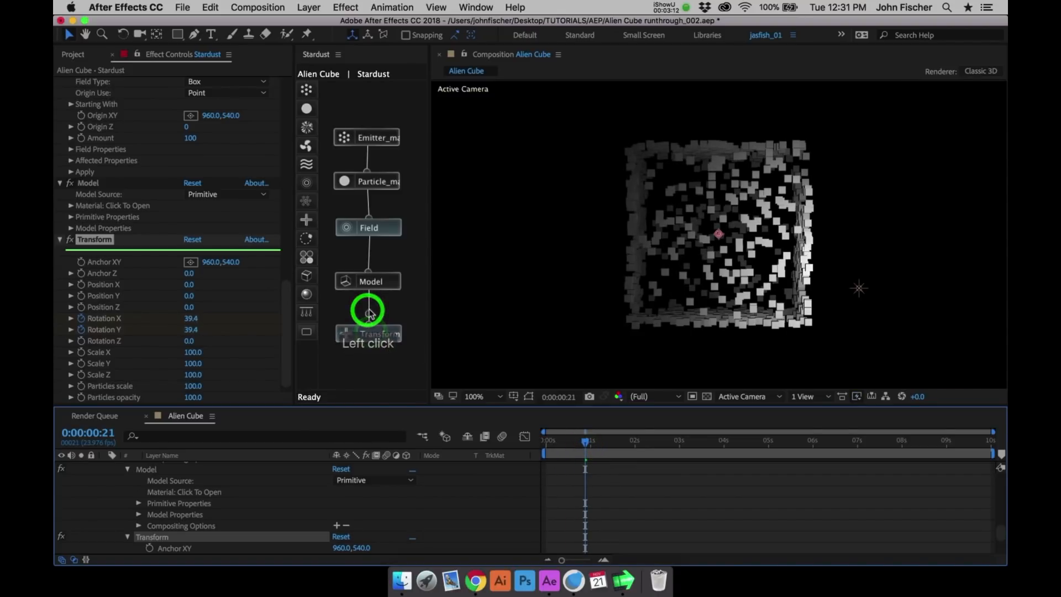
click(369, 306)
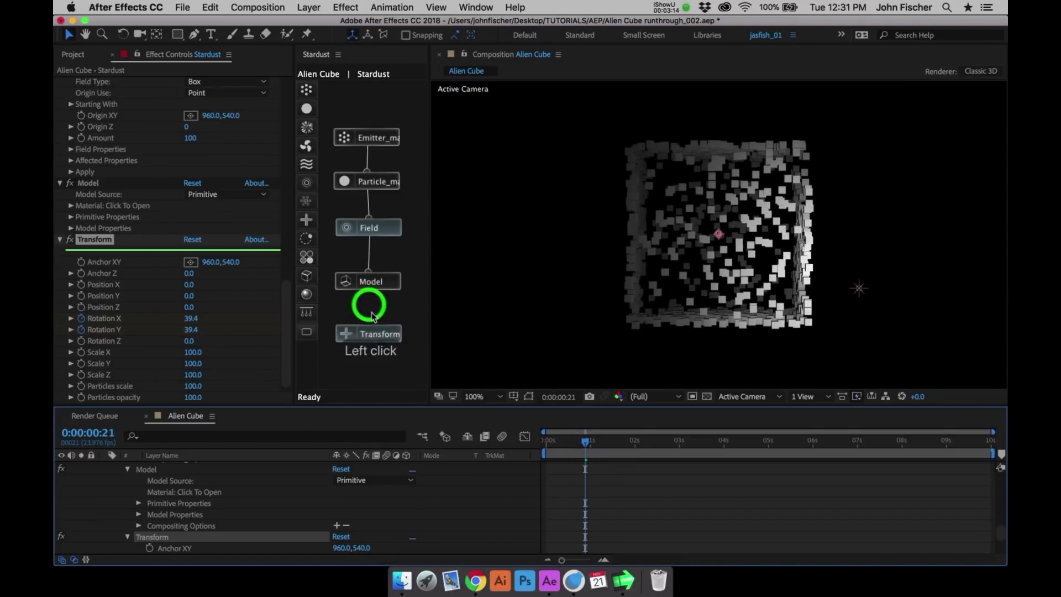
click(368, 228)
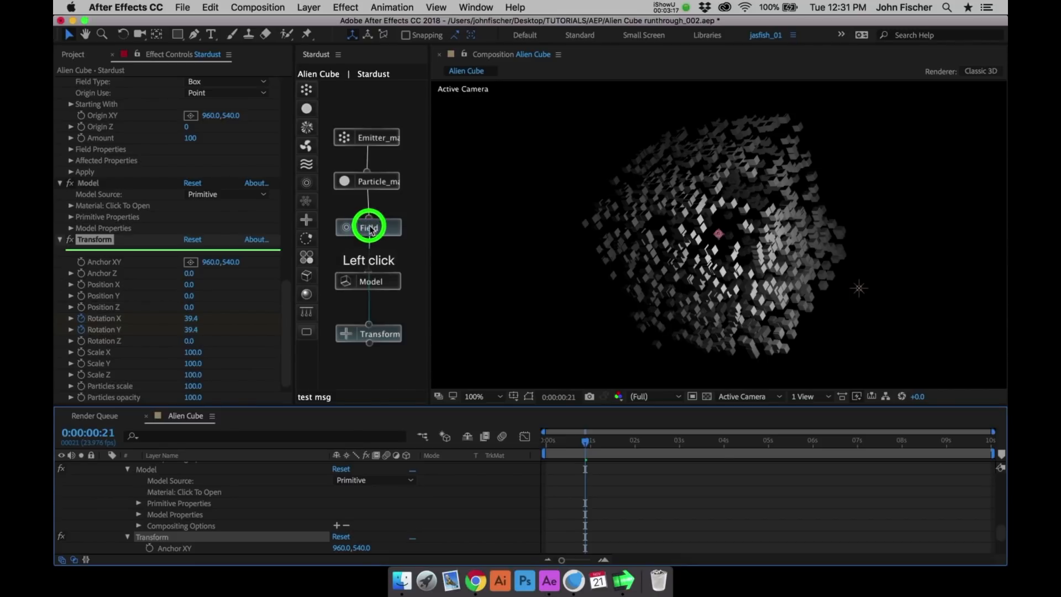
drag(393, 332, 422, 330)
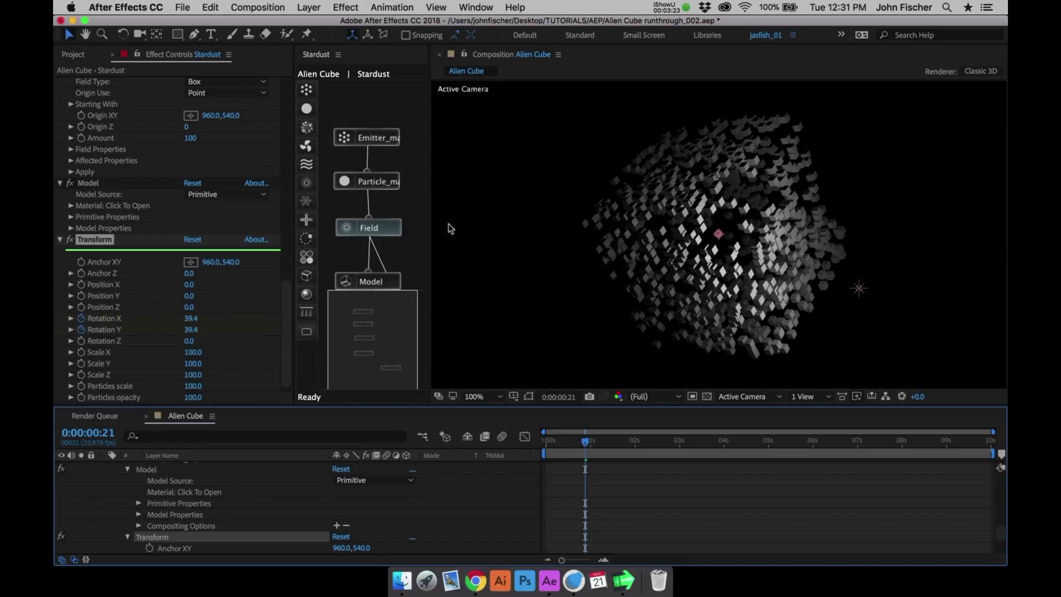
click(349, 6)
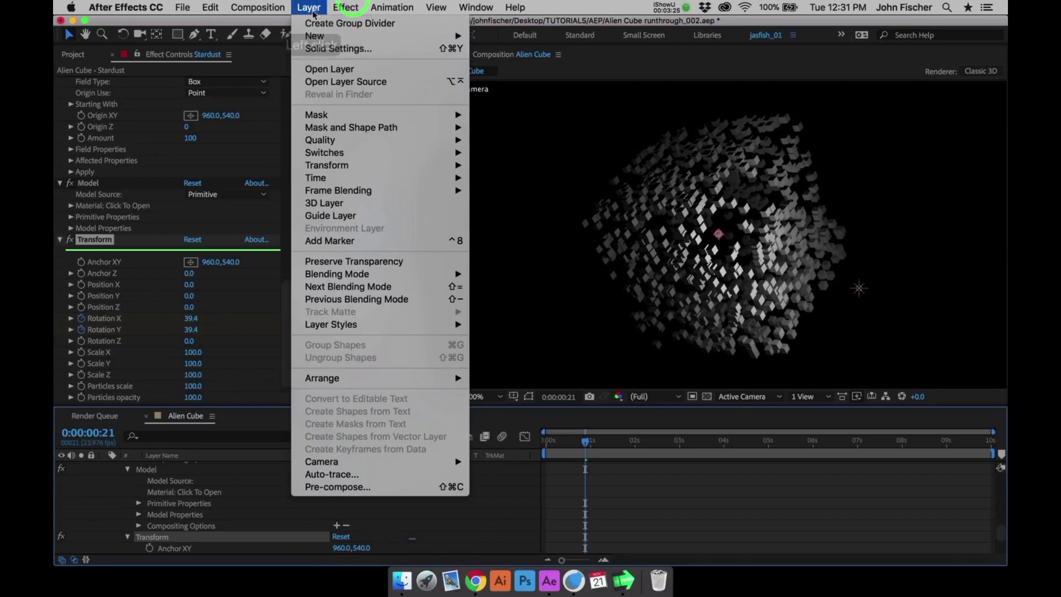
mouse_move(387, 35)
click(505, 76)
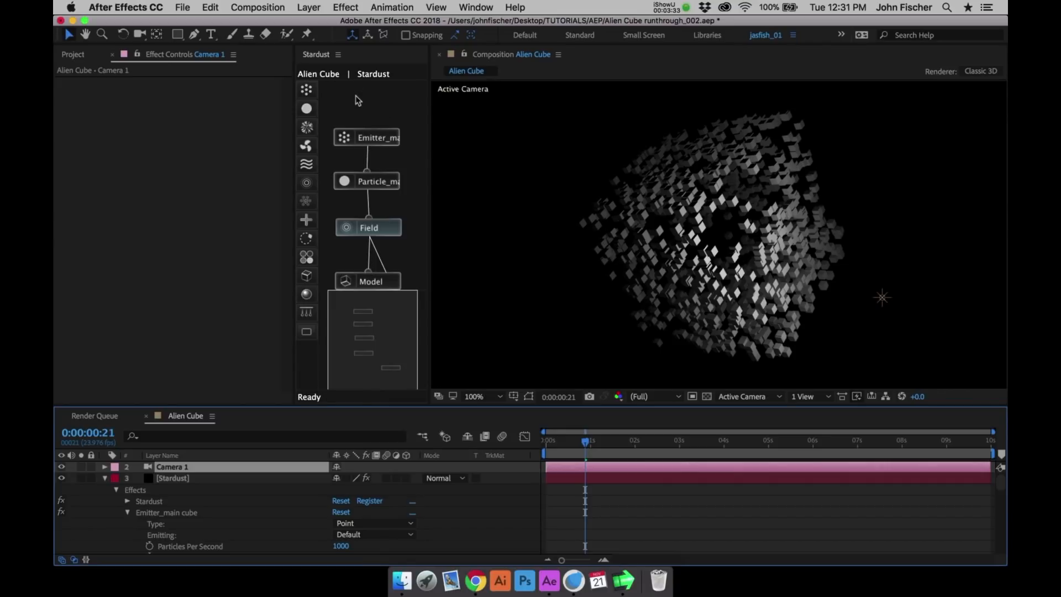
key(super+z)
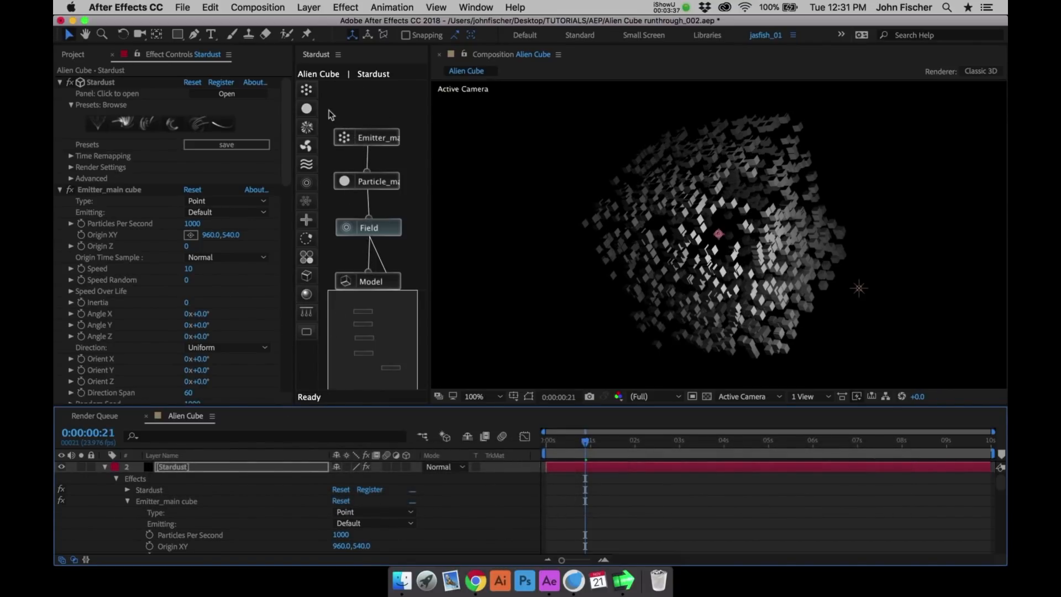
- Create a two-node camera with the 50mm preset
click(311, 7)
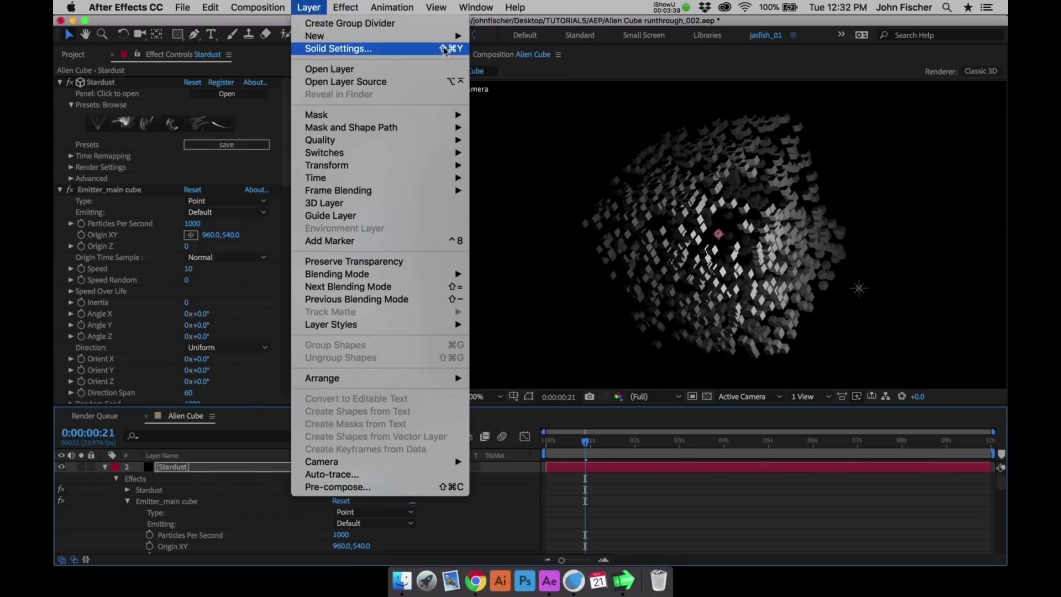
mouse_move(458, 37)
click(492, 73)
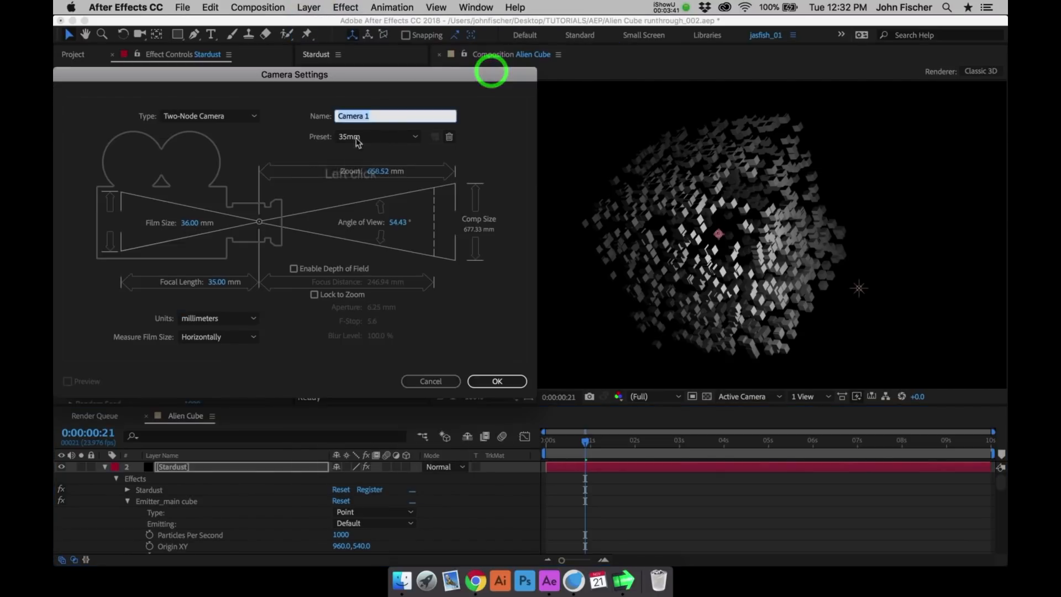
click(373, 136)
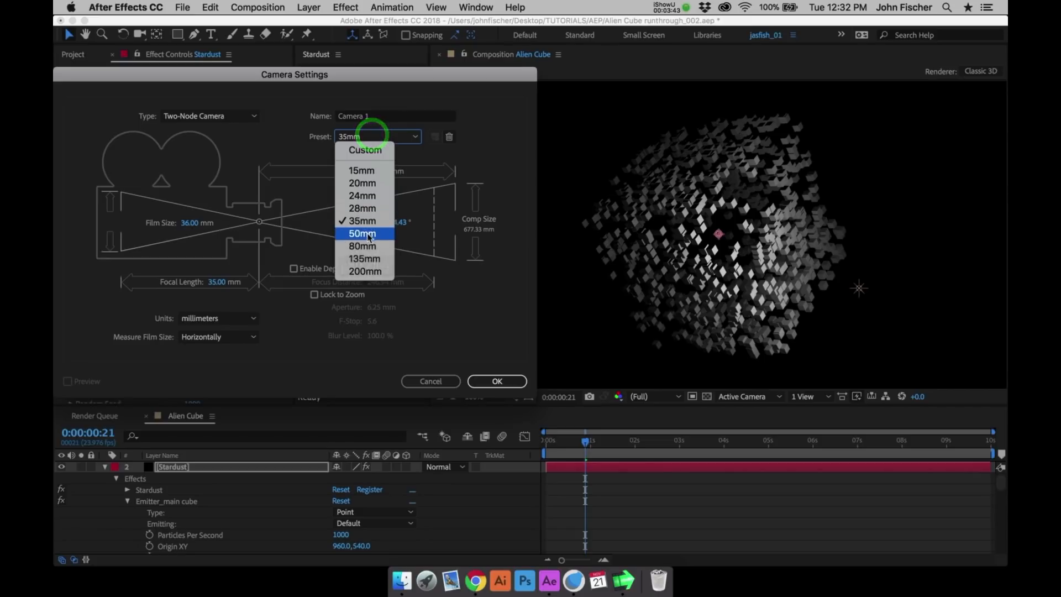
click(365, 235)
click(491, 380)
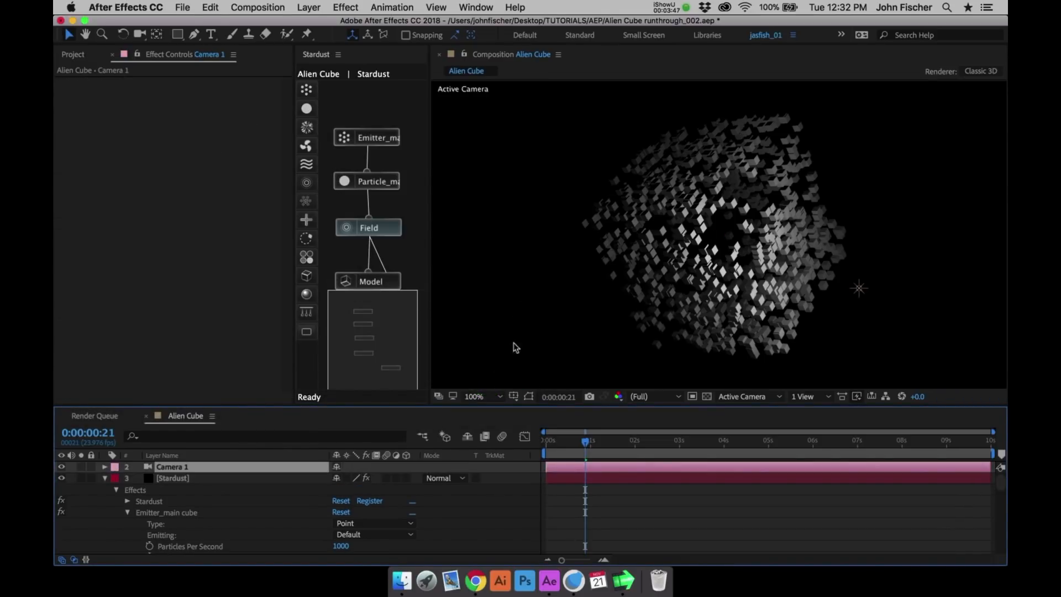
- Add a 3D null object and parent the Camera 1 layer to it
click(309, 7)
mouse_move(387, 35)
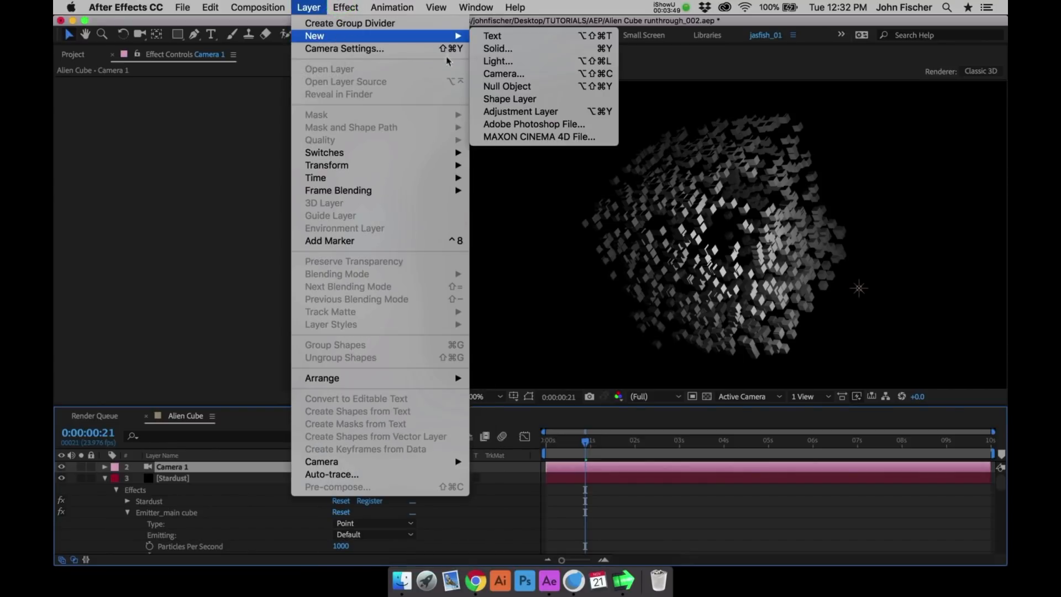
click(490, 87)
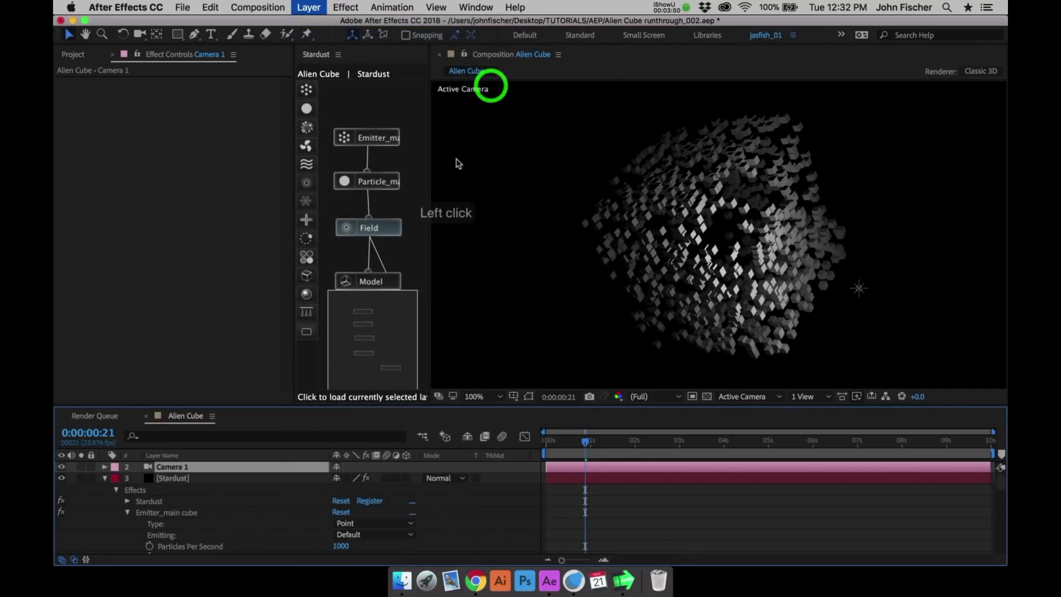
key(shift+F4)
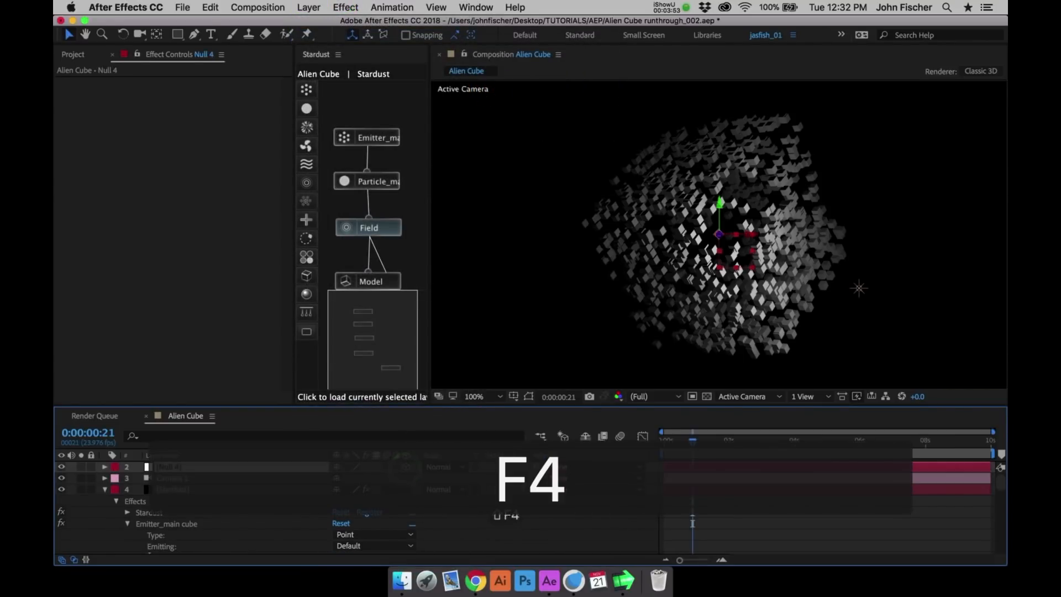
click(265, 478)
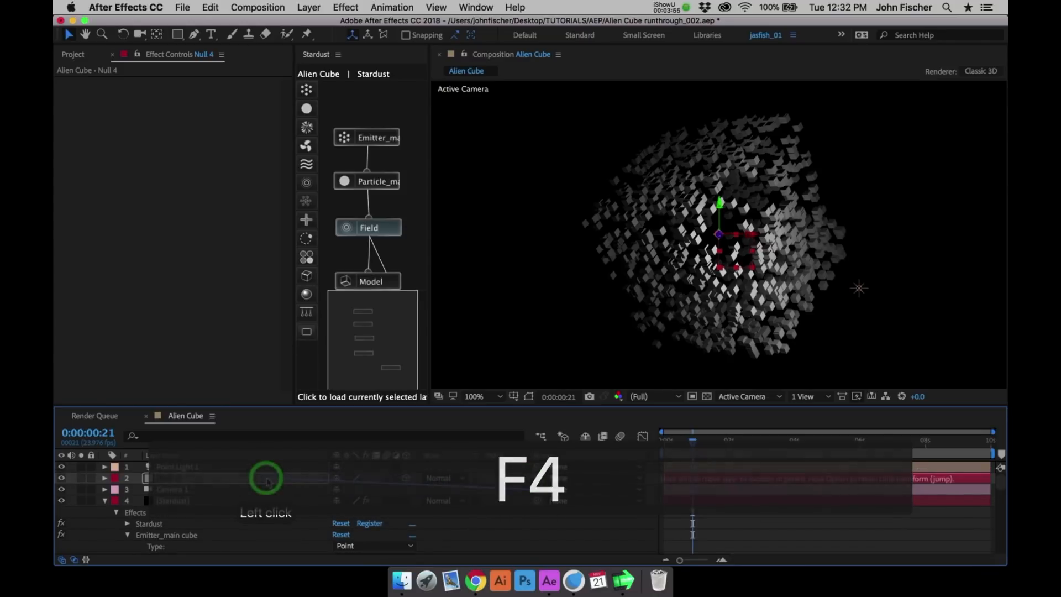
- Rename the null layer as Cam Controller and collapse the Stardust layer's properties
click(219, 479)
key(Return)
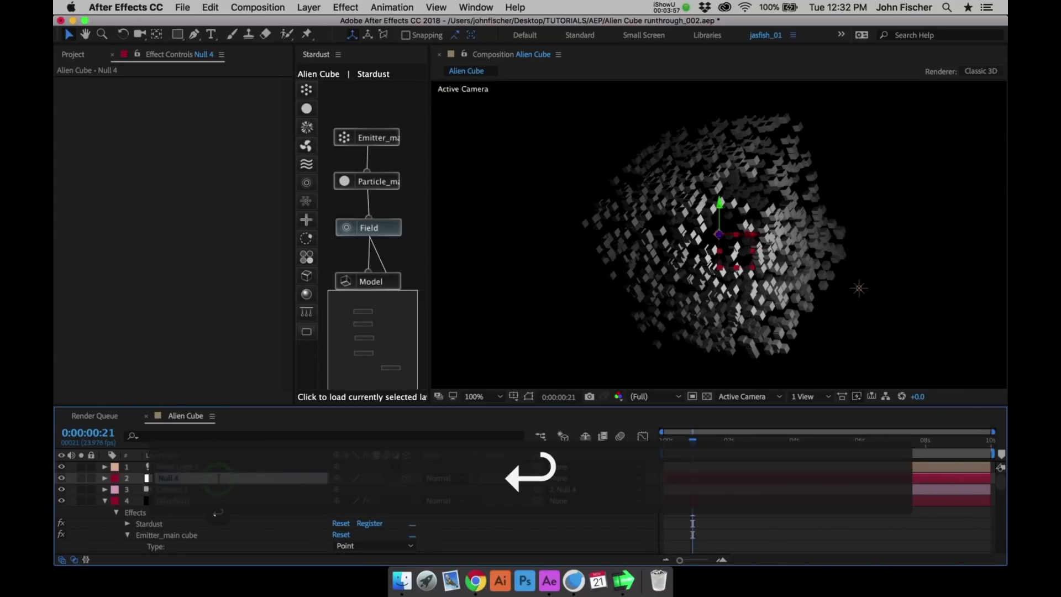
text(Cam Controller)
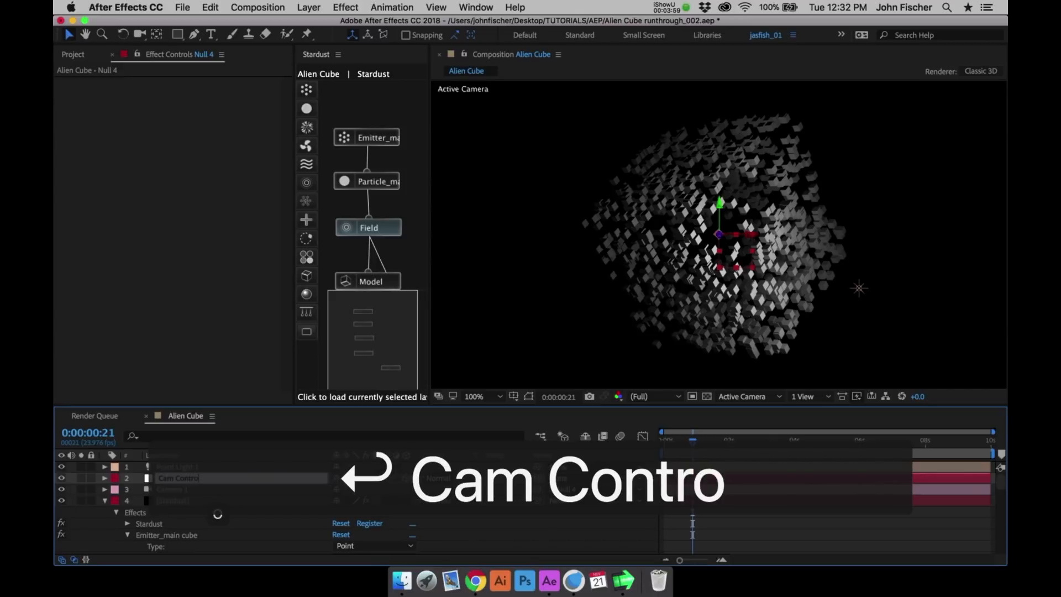
key(Return)
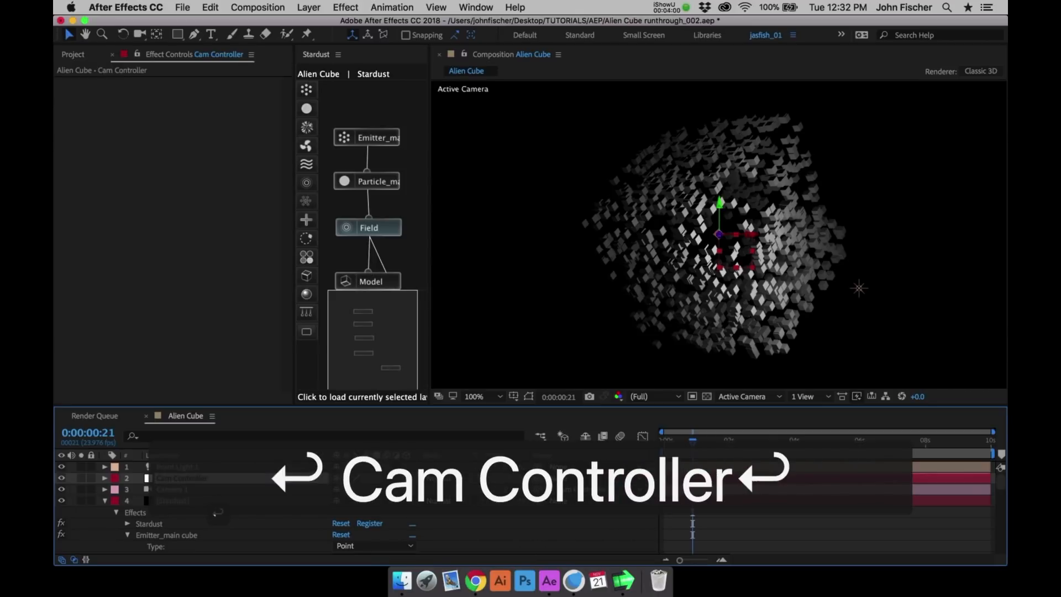
click(105, 501)
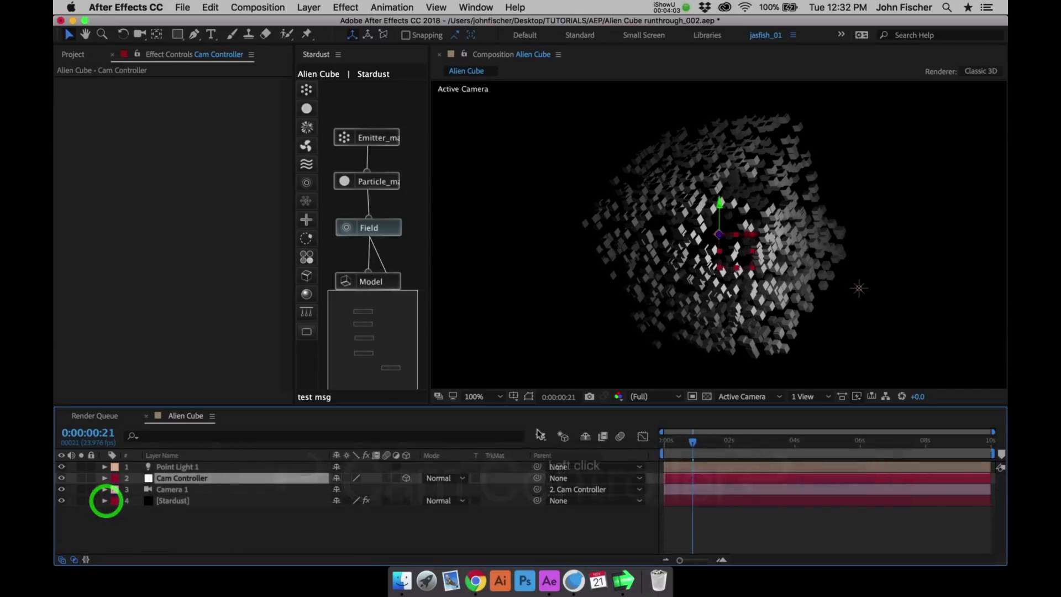
- At 0:00:01:00, set the Cam Controller's Z position to -250 and start keyframing its Position
click(696, 440)
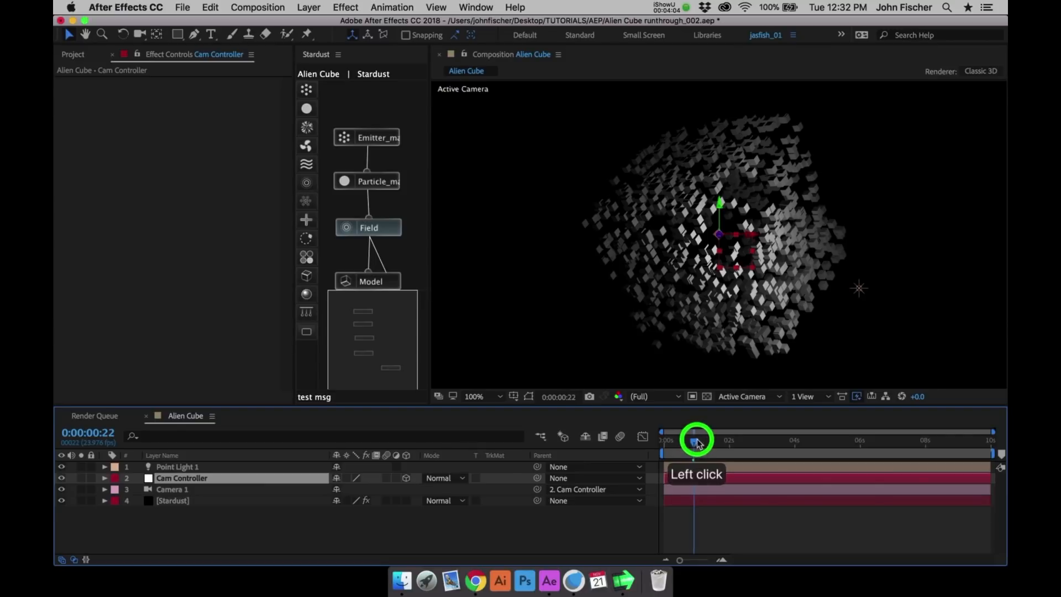
key(p)
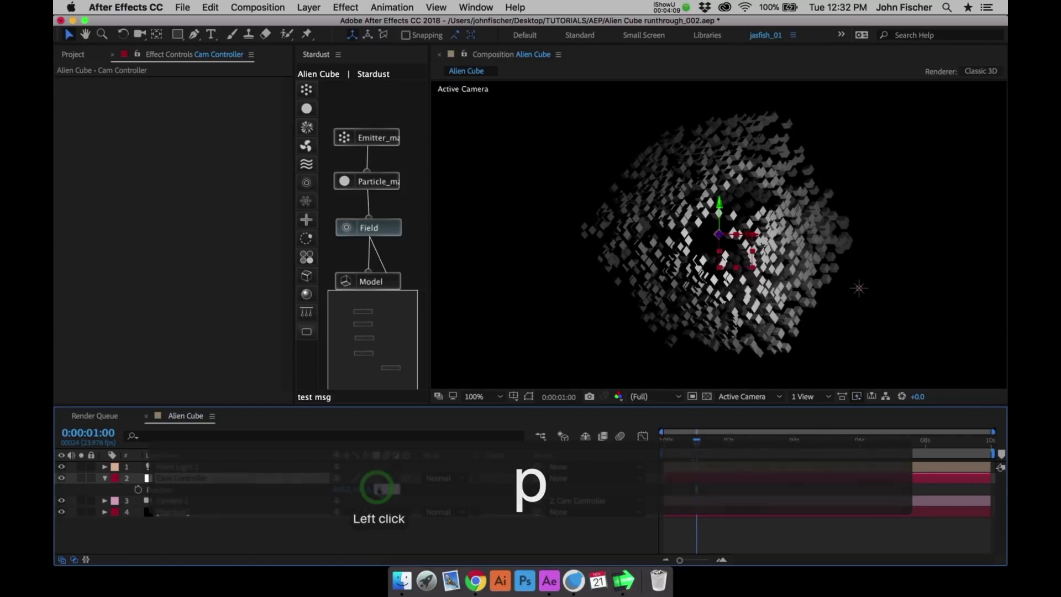
text(-250)
key(Return)
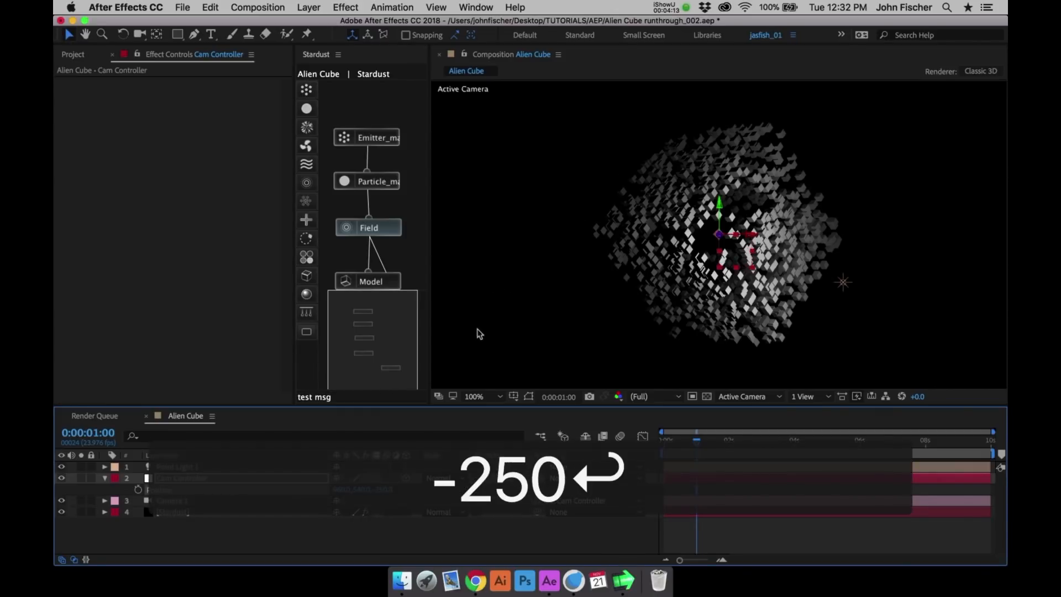
key(comma)
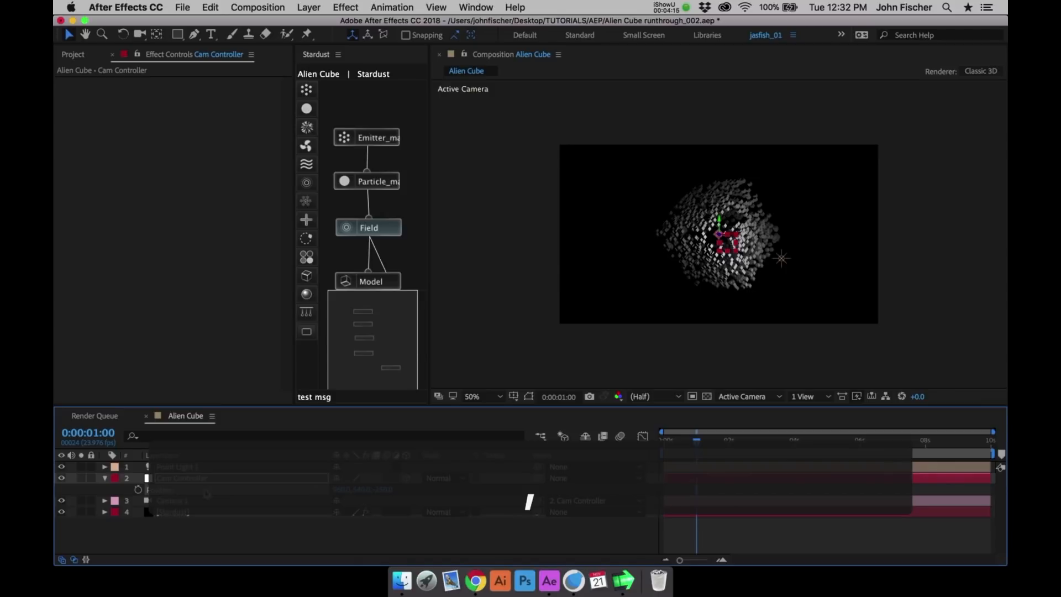
click(138, 490)
- Pull the Cam Controller back to a Z position of about -3010 and place that keyframe at 0:00:00:00
drag(682, 441, 645, 438)
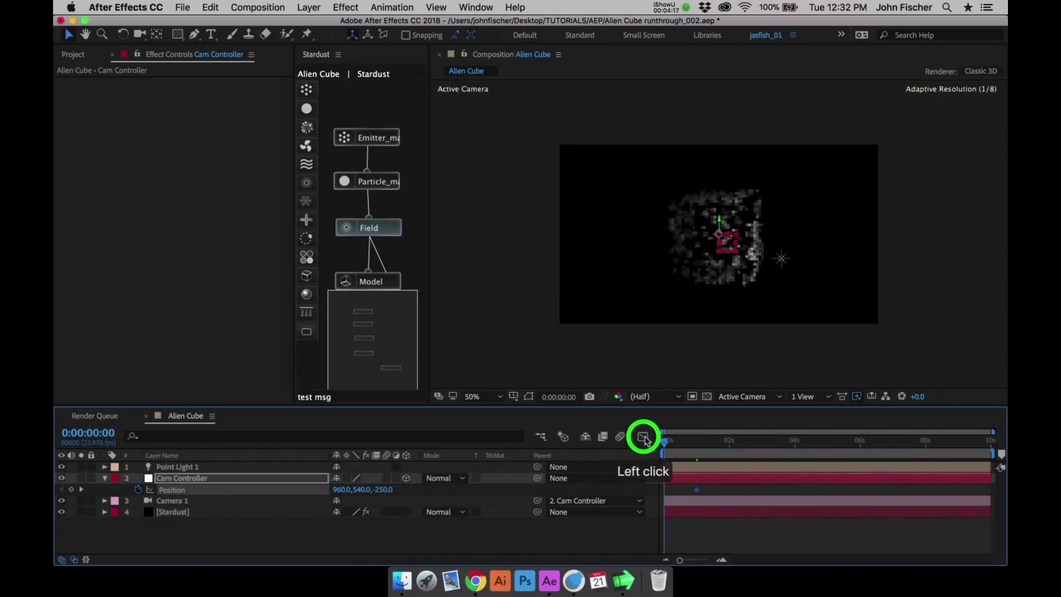
click(643, 437)
click(667, 441)
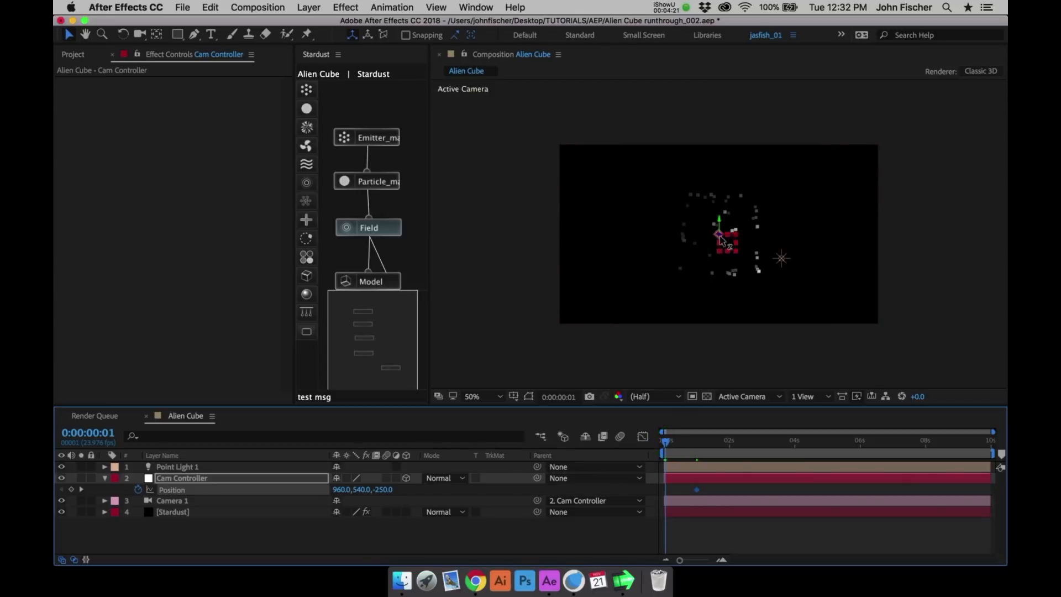
drag(721, 239, 759, 238)
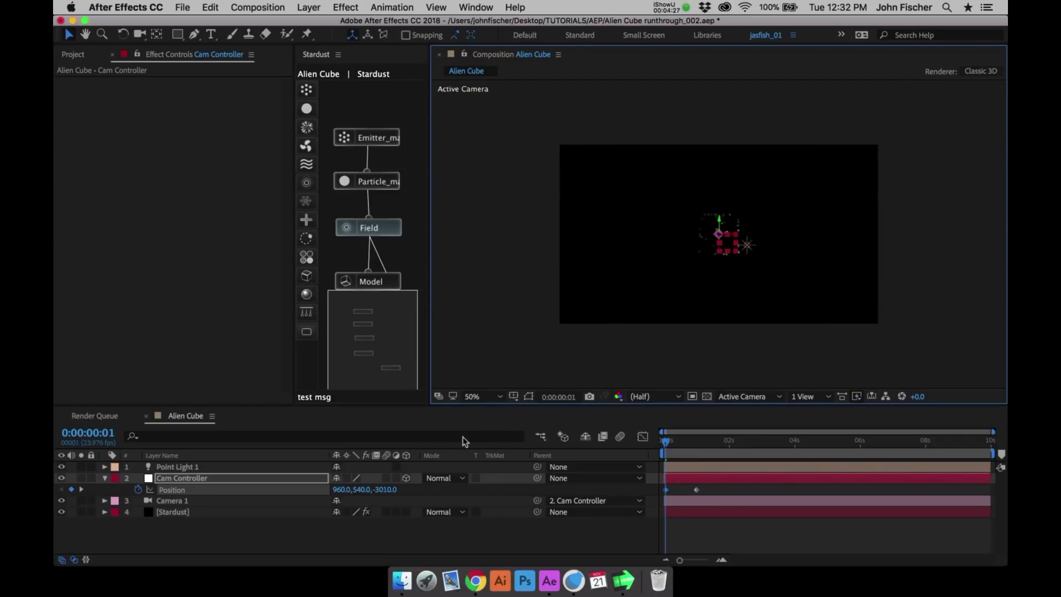
click(660, 438)
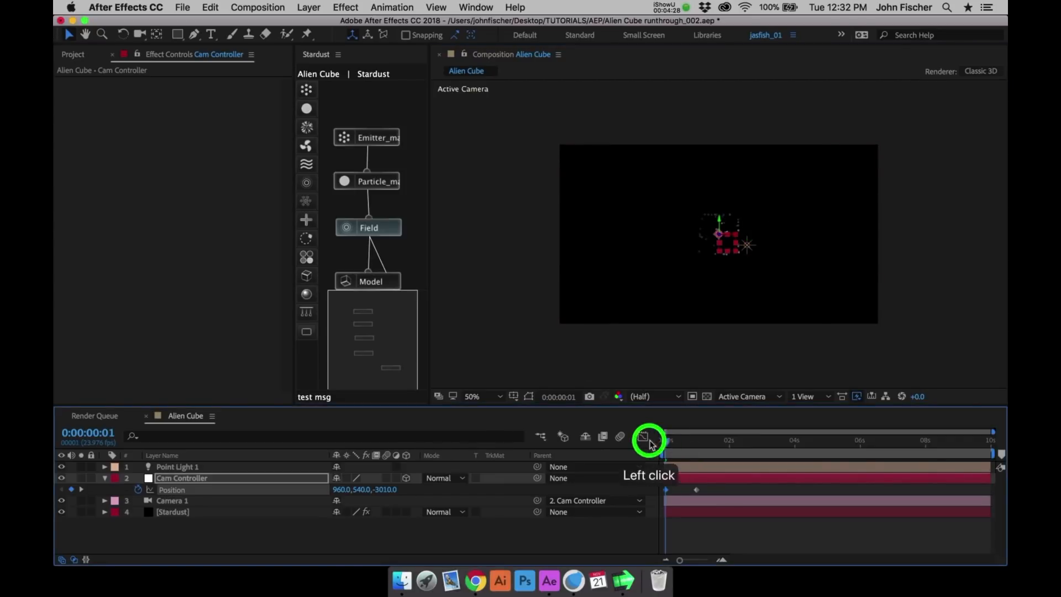
click(666, 490)
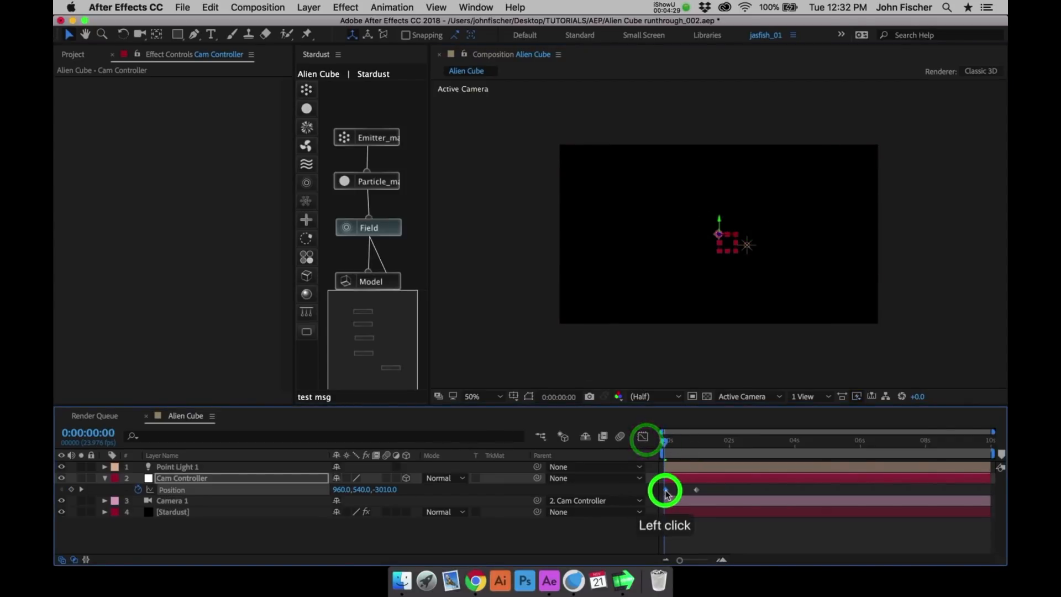
- Apply Easy Ease to the Cam Controller's Position keyframes, sharpen their speed curve in the graph editor, and preview the animation
click(280, 488)
key(F9)
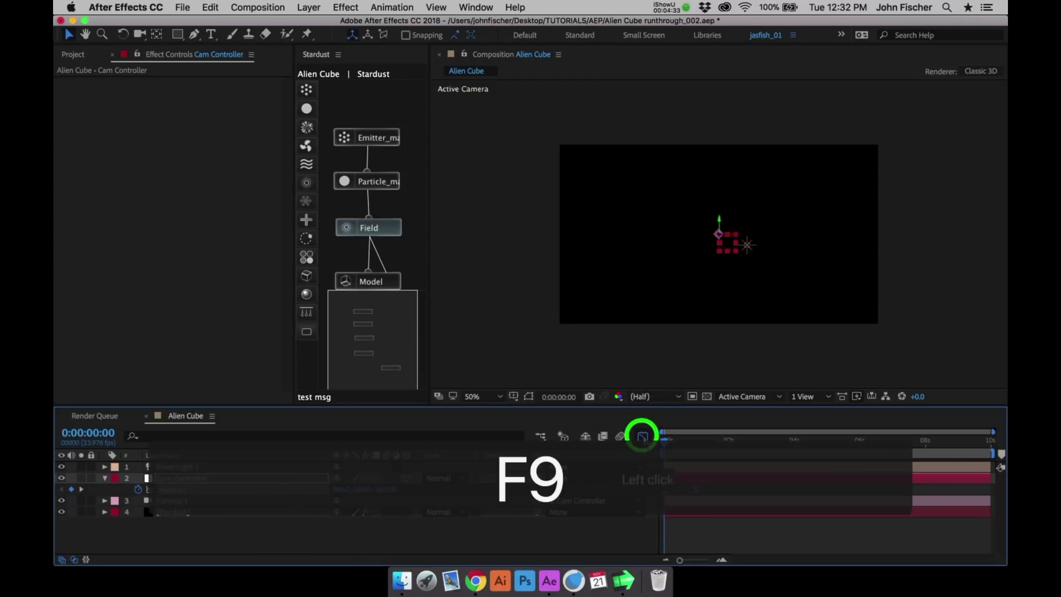
click(642, 436)
drag(663, 540, 680, 531)
drag(691, 529, 684, 529)
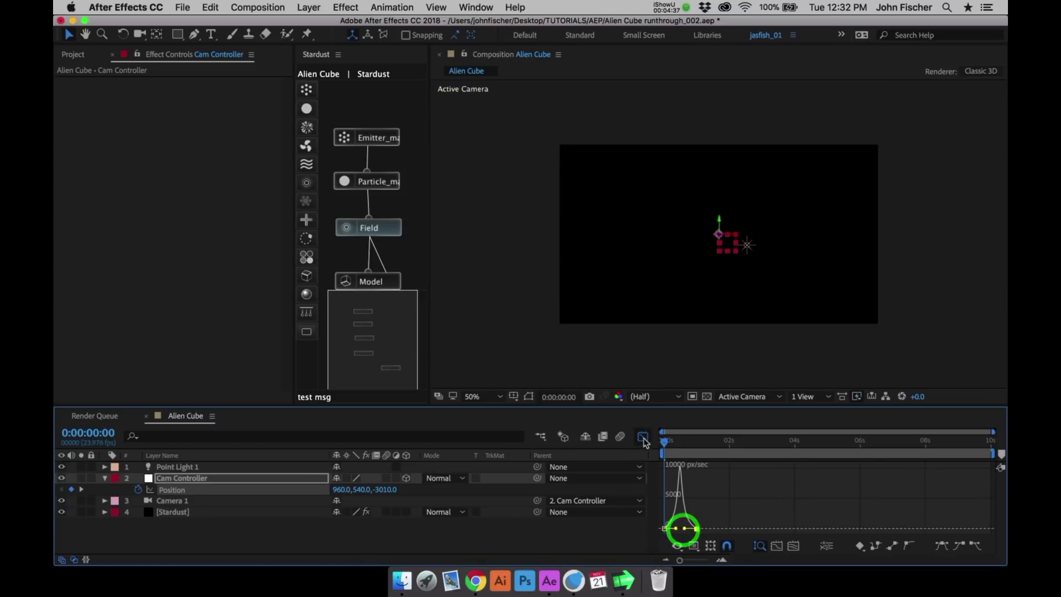
click(643, 438)
key(ctrl+0)
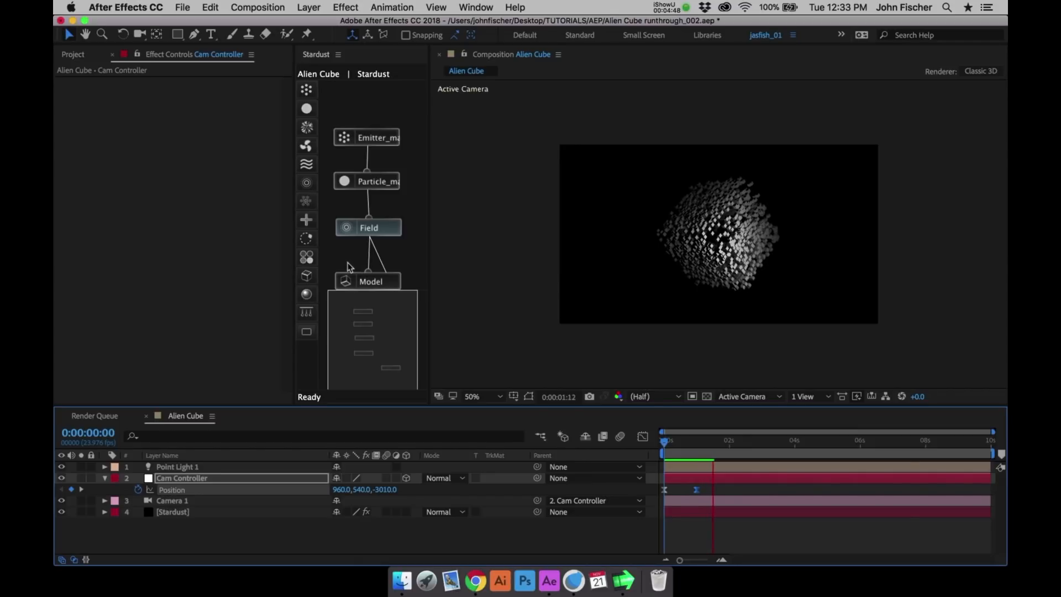
- Set Particles Per Second of the Emitter_main cube node to 1500
click(379, 138)
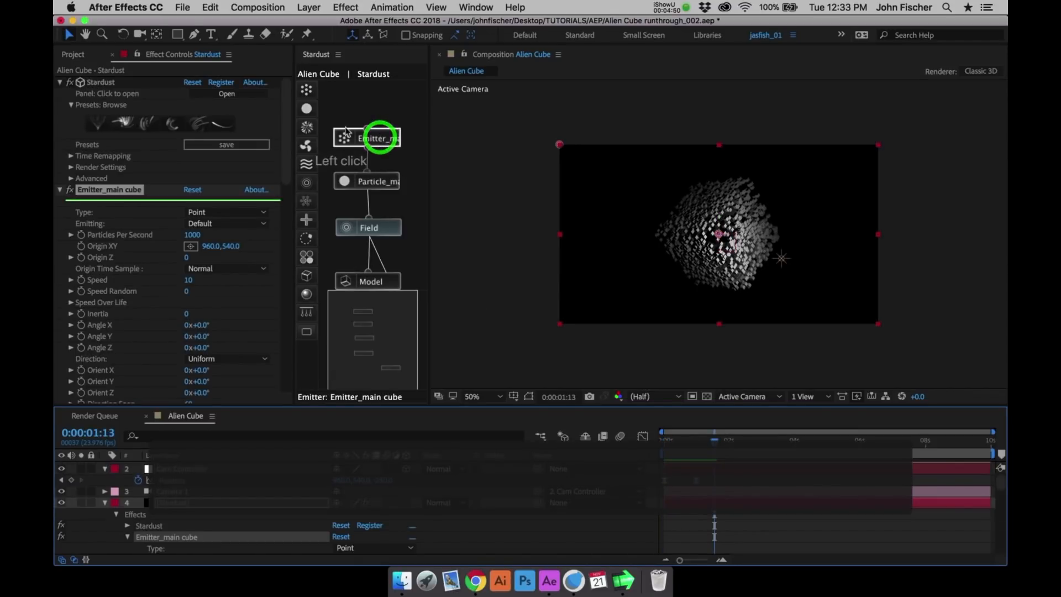
click(191, 235)
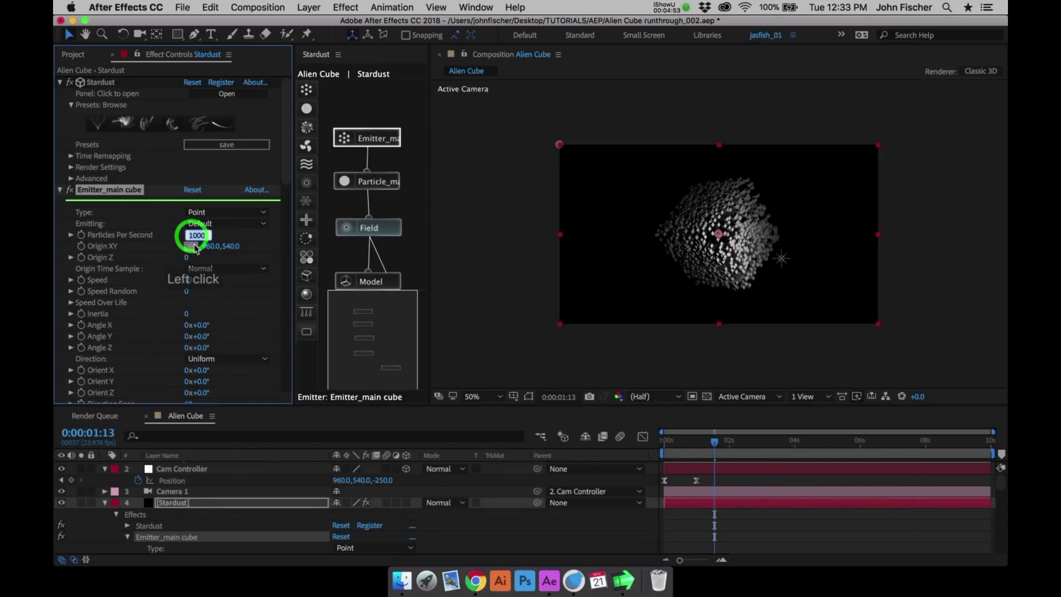
text(1500)
key(Return)
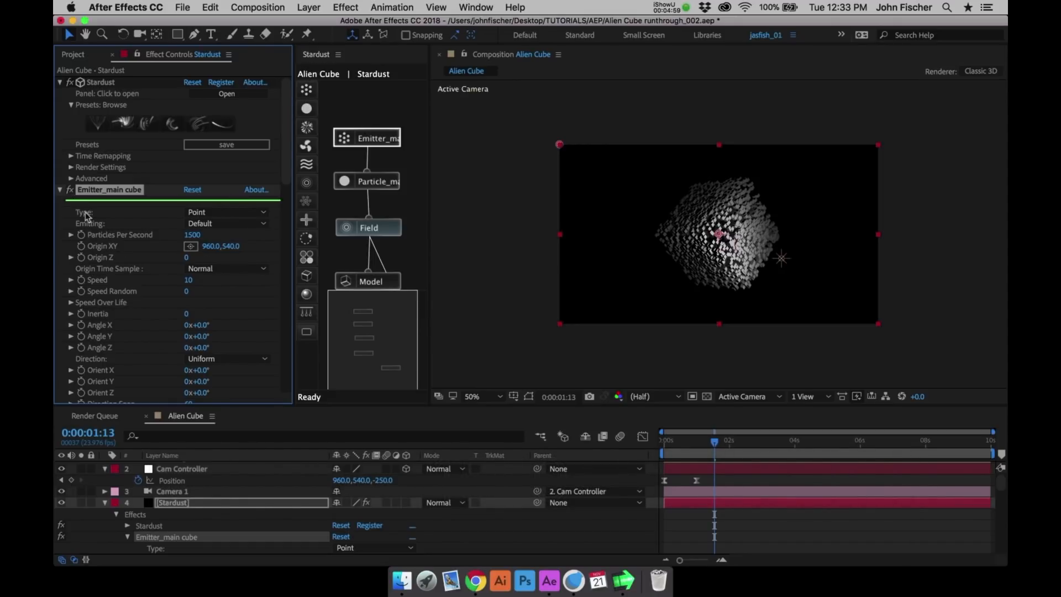
- Collapse the settings of the emitter, particle, Field, Model and Transform effects, and save the project
click(61, 190)
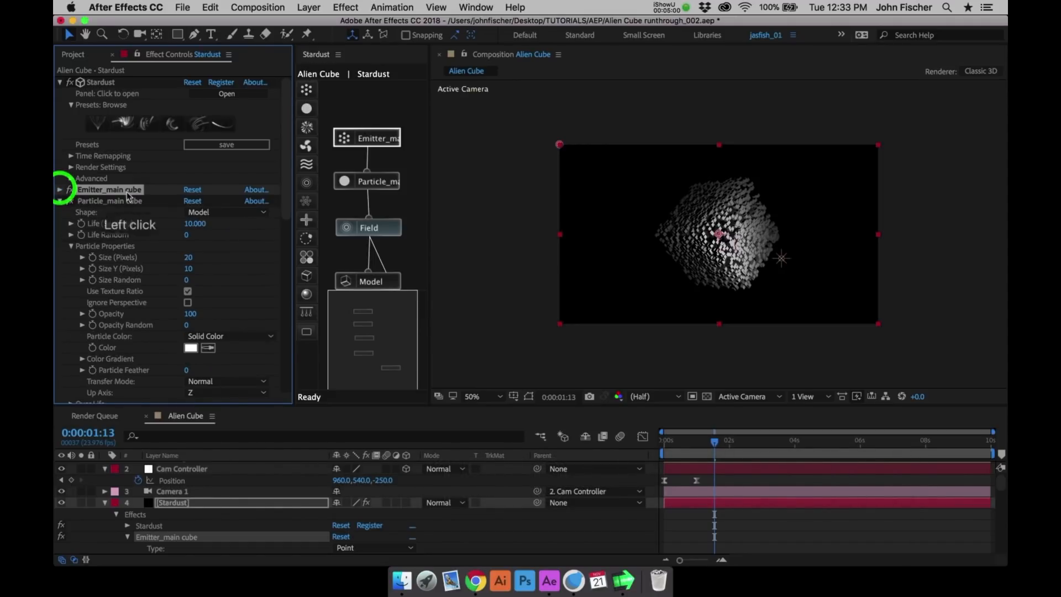
click(61, 202)
click(60, 212)
click(60, 224)
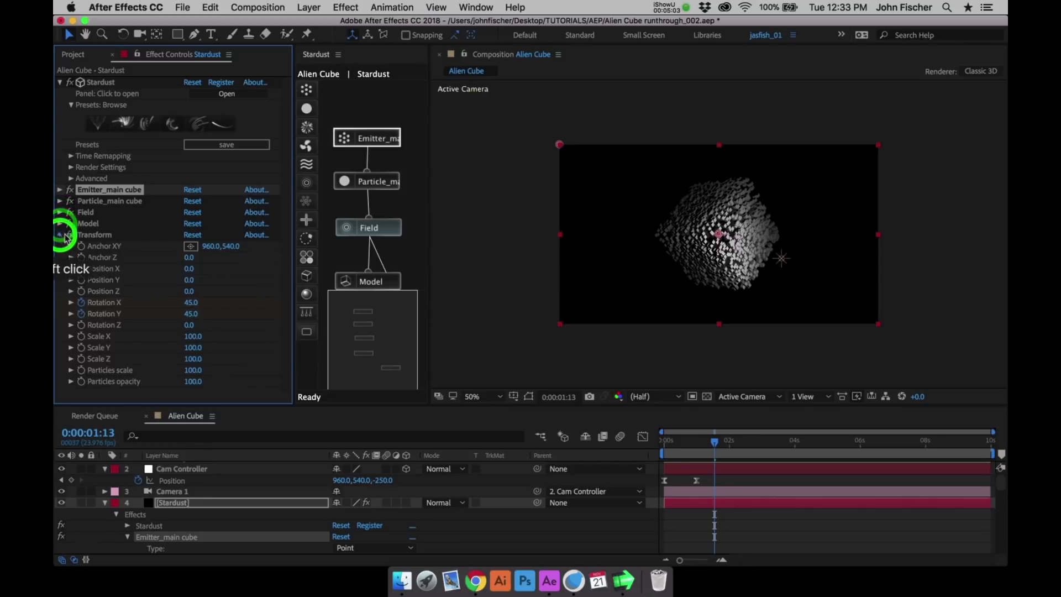
click(64, 236)
key(super+s)
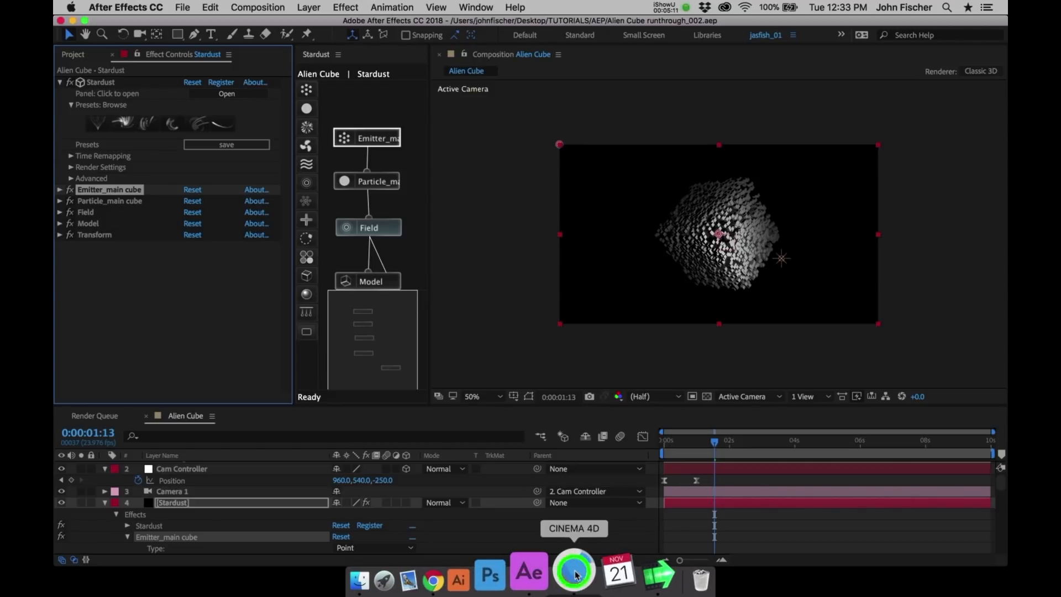
- Switch to Cinema 4D, add a cube and export it as Wavefront OBJ over Cube.obj in the C4D folder with the default settings
click(575, 580)
click(433, 58)
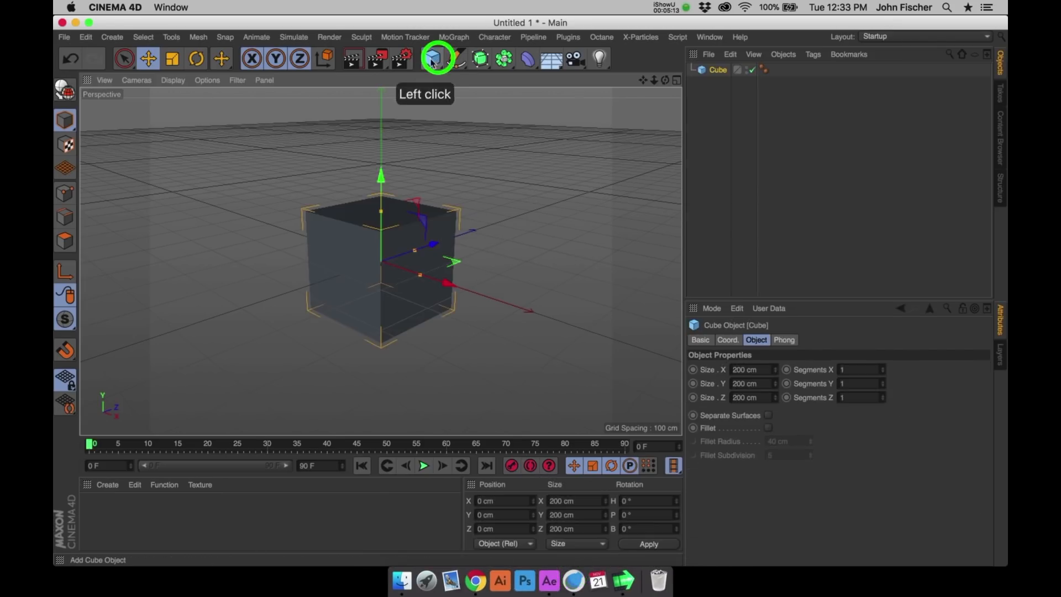
click(64, 37)
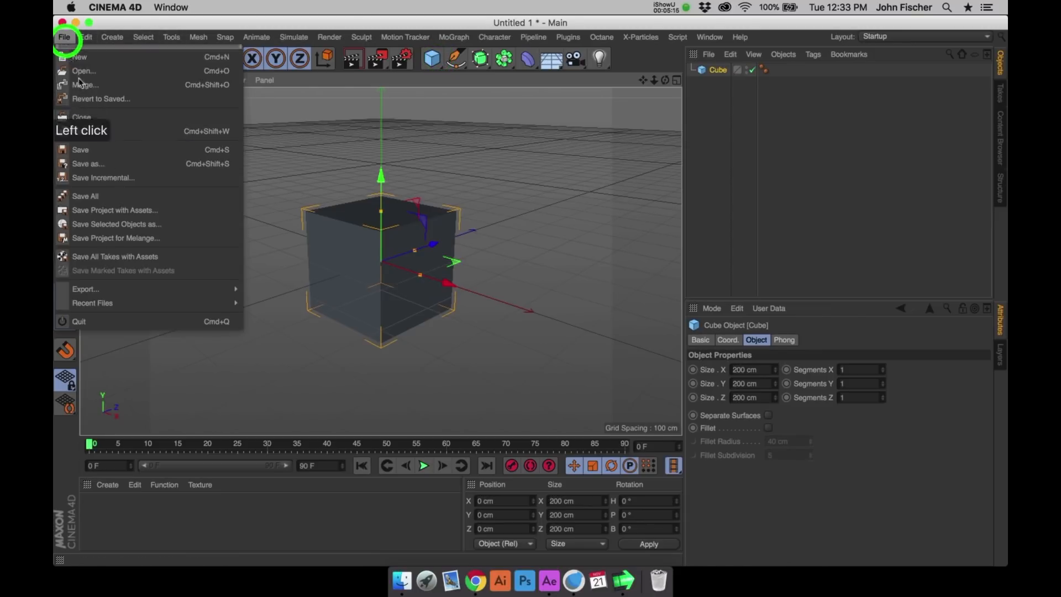
mouse_move(221, 289)
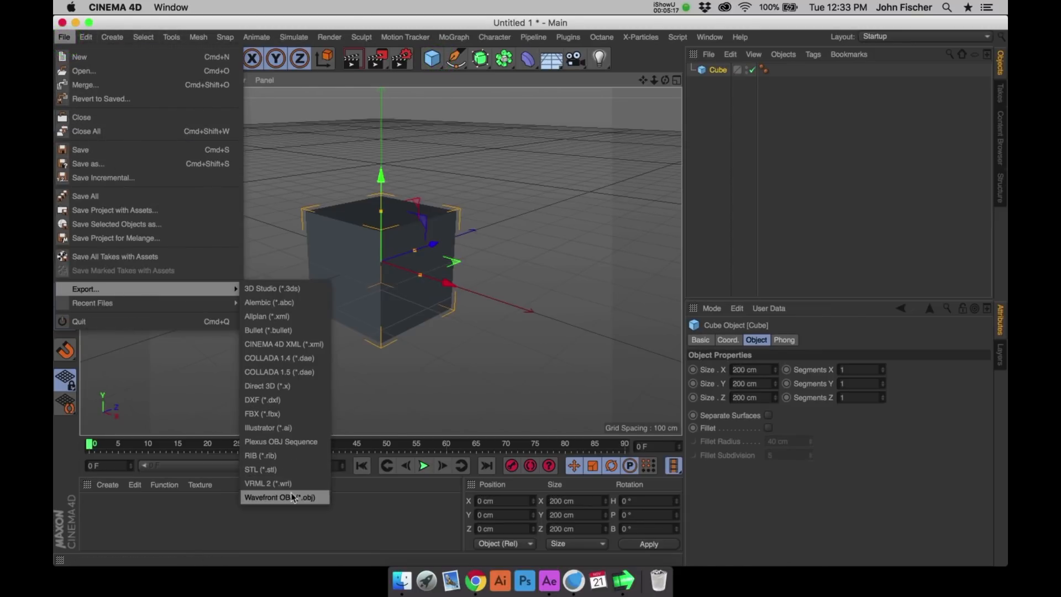
click(284, 498)
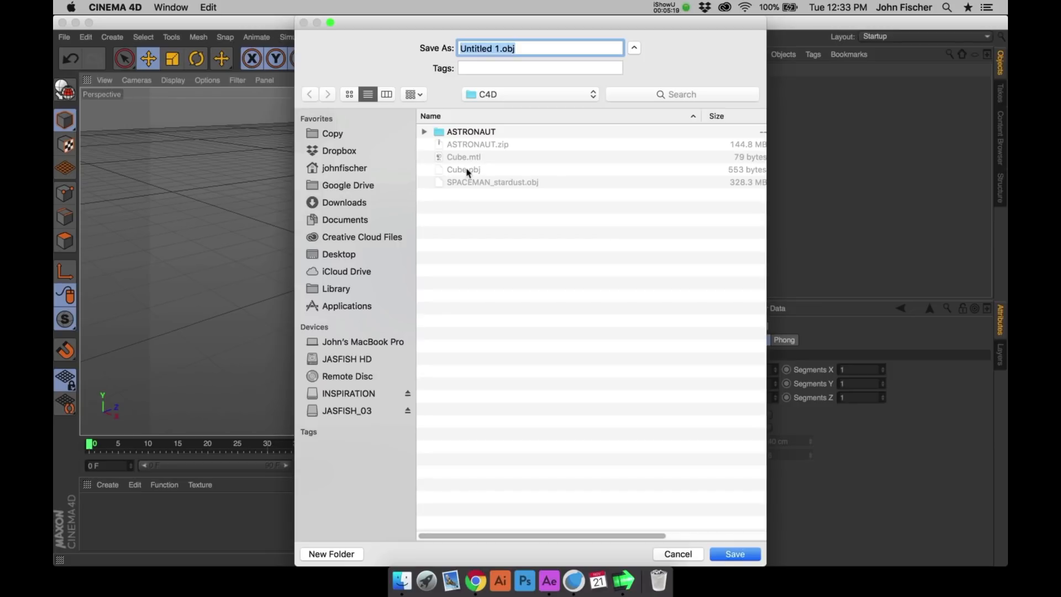
click(470, 170)
click(734, 554)
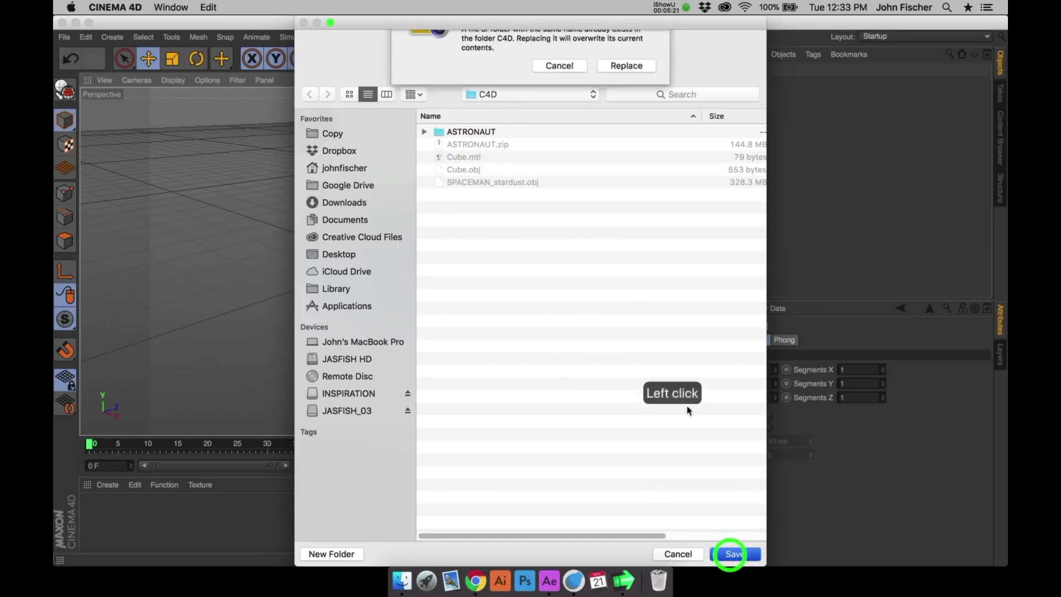
click(624, 108)
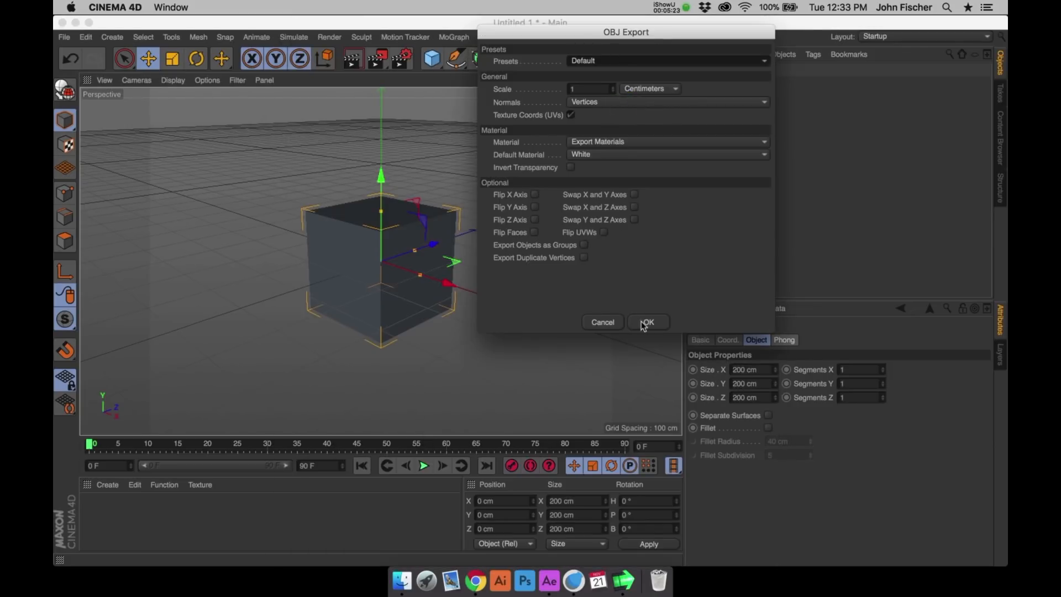
click(645, 324)
key(super+h)
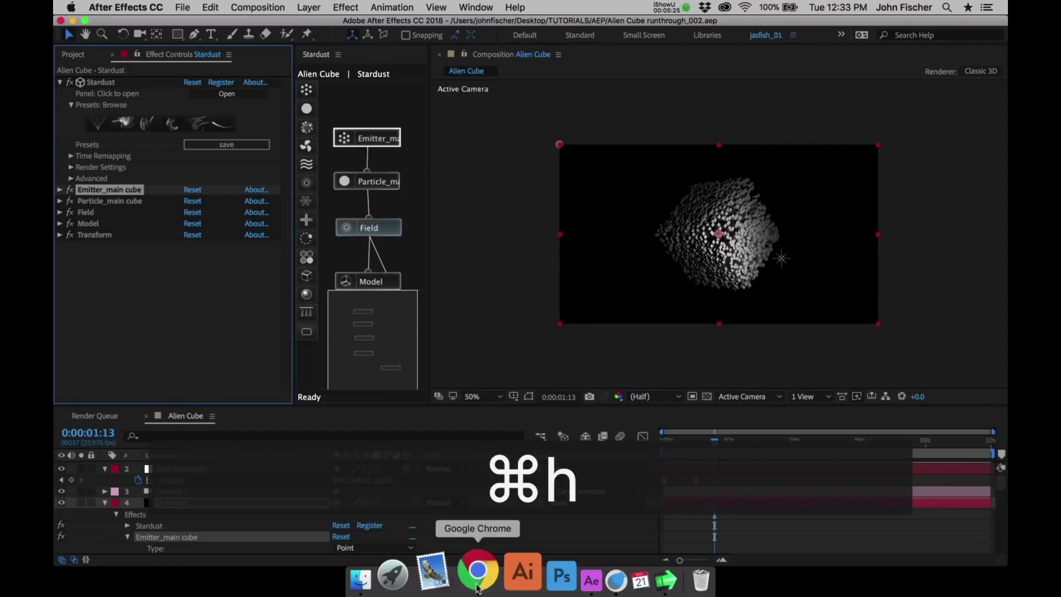
- Back in After Effects, add a new Emitter node beside Emitter_main cube in the Stardust node graph
click(224, 278)
drag(388, 142, 392, 143)
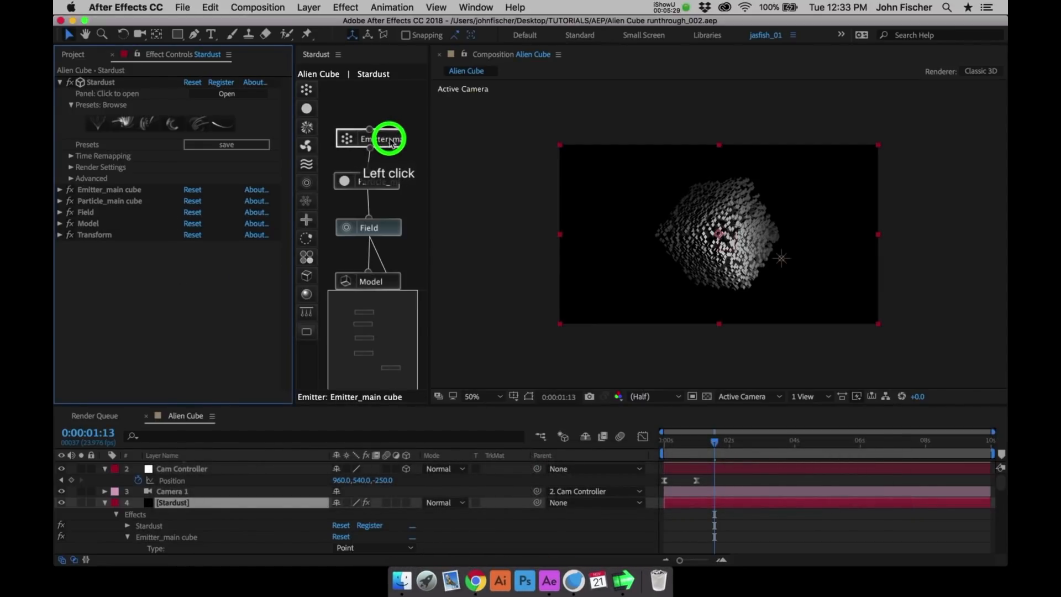
click(306, 90)
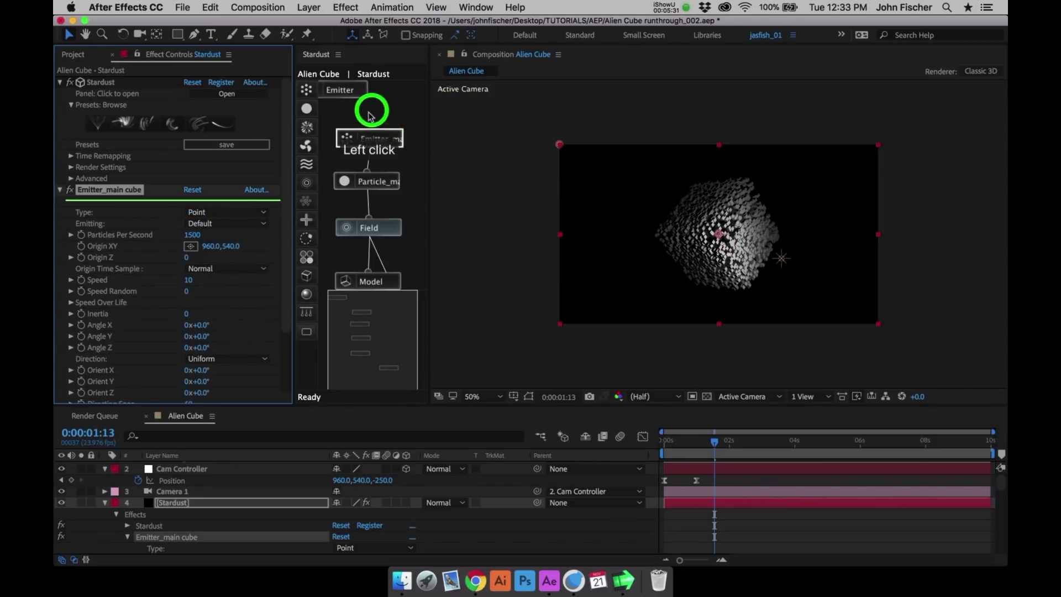
drag(355, 91, 465, 143)
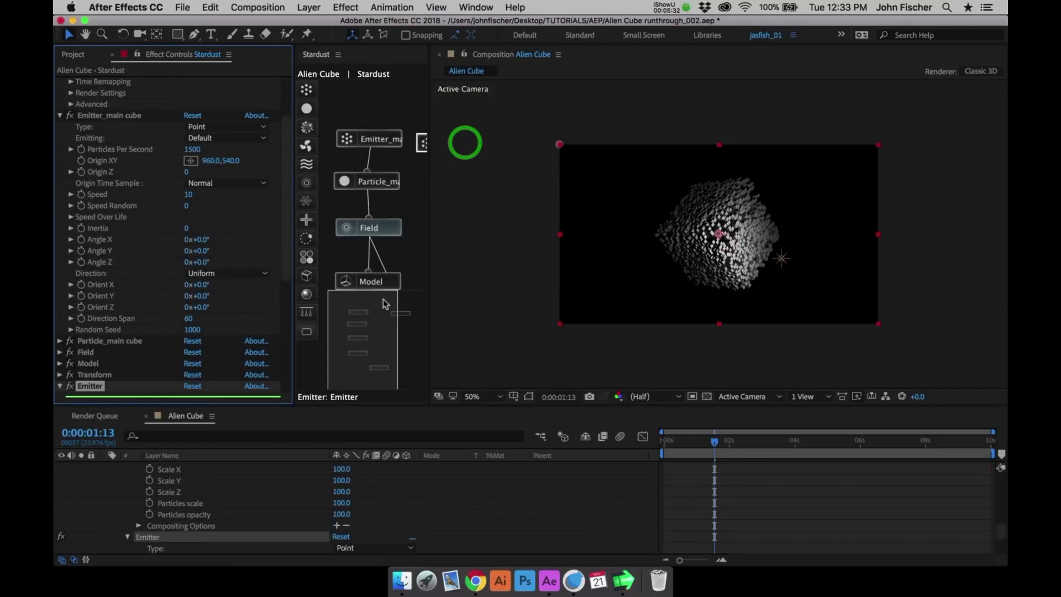
click(403, 294)
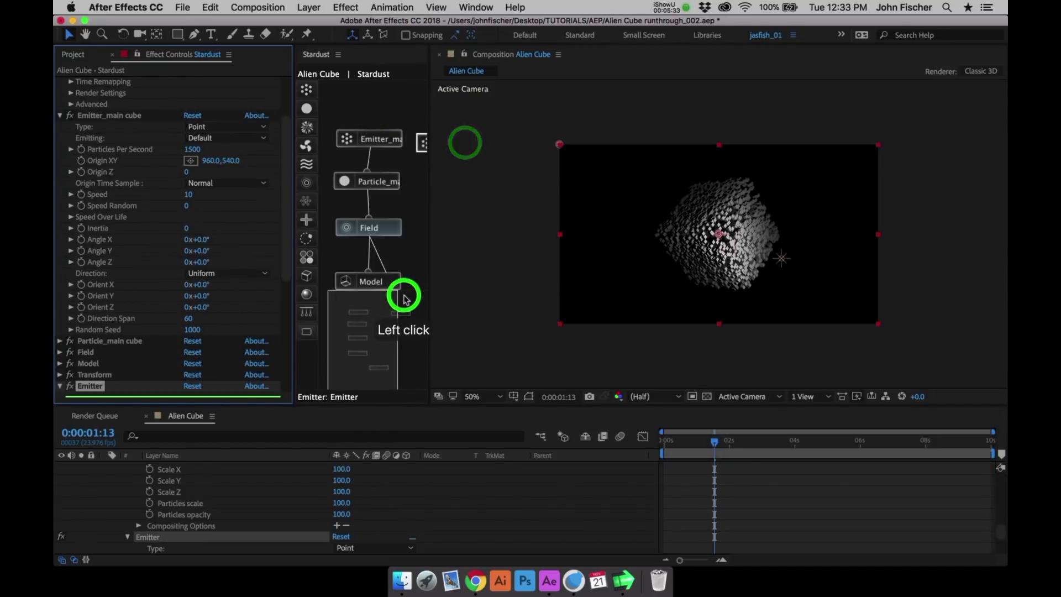
- Rename the new Emitter effect as Emitter_outline1
click(93, 386)
key(Return)
key(Down)
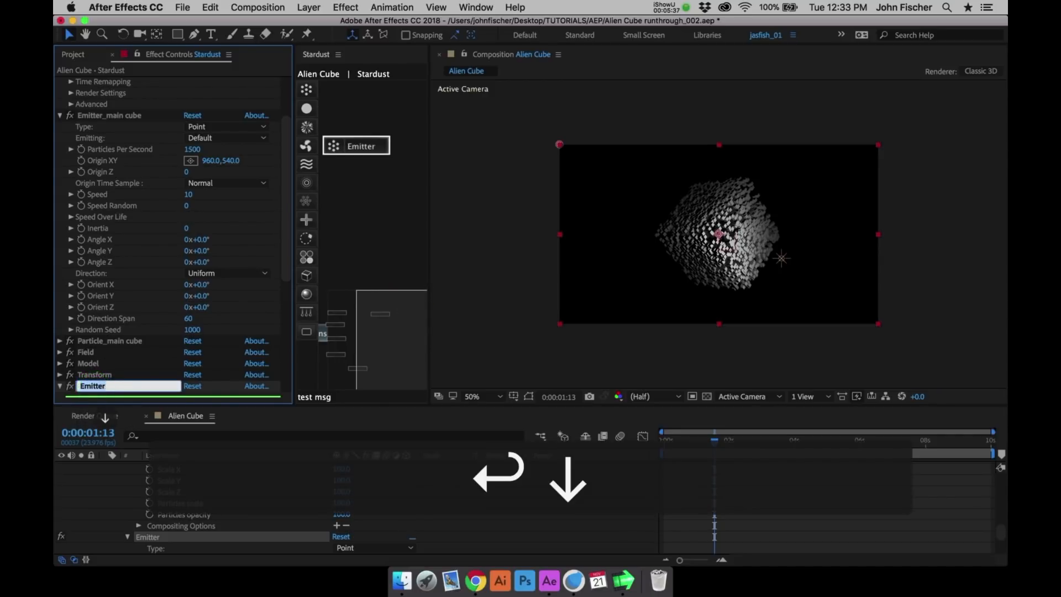
text(_outline1)
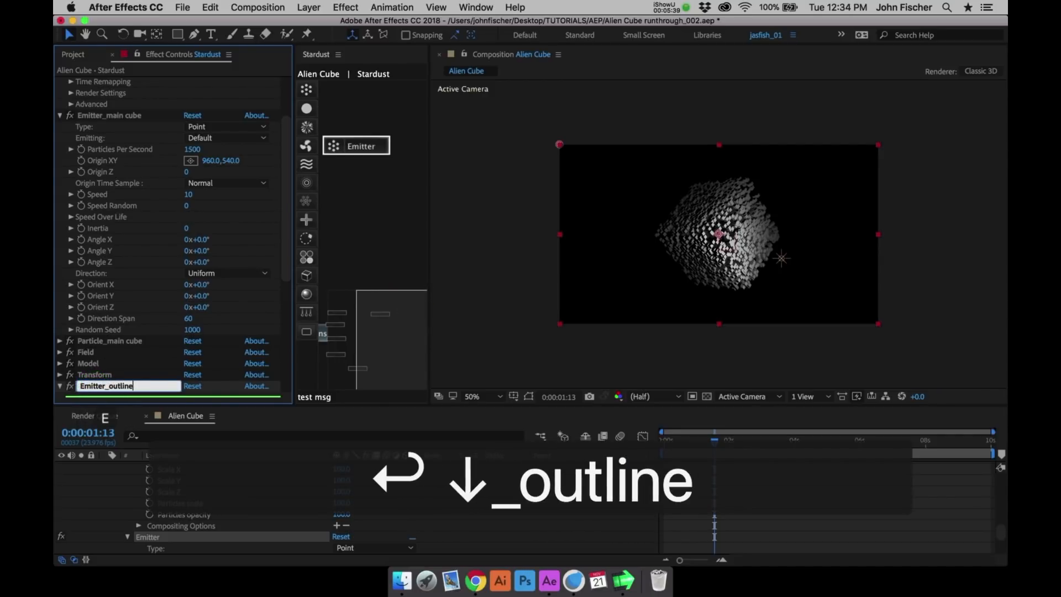
key(Return)
- Rename the Model effect as Model_main cube
click(103, 364)
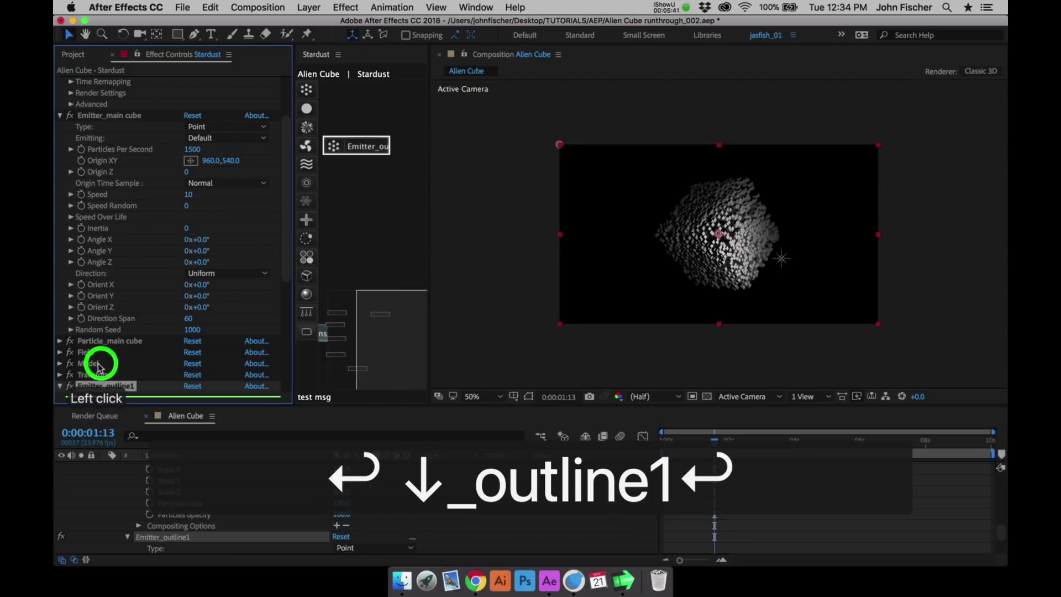
key(Return)
key(Down)
text(_)
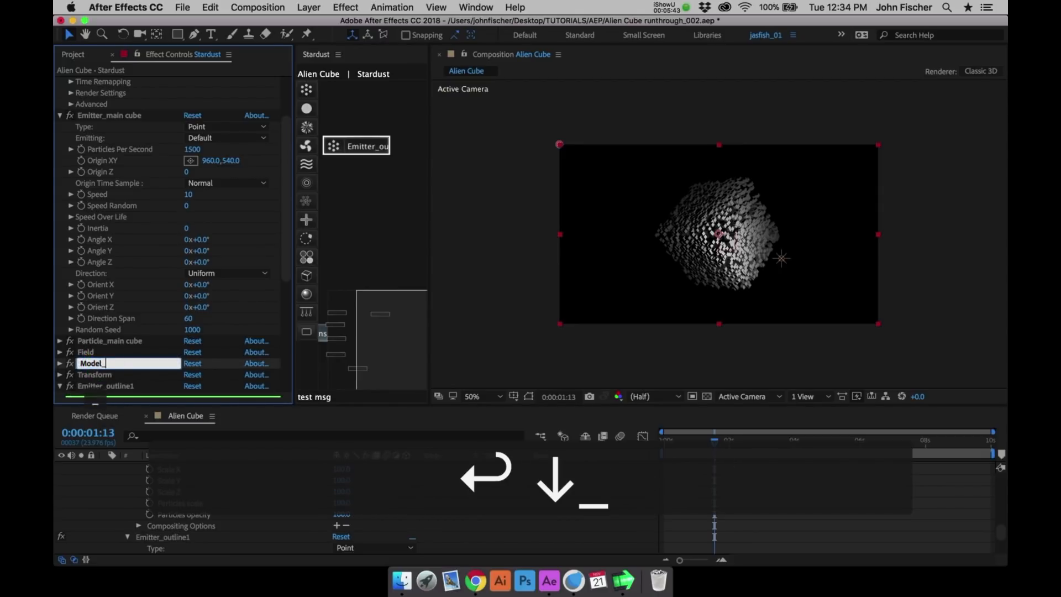
text(main cube)
key(Return)
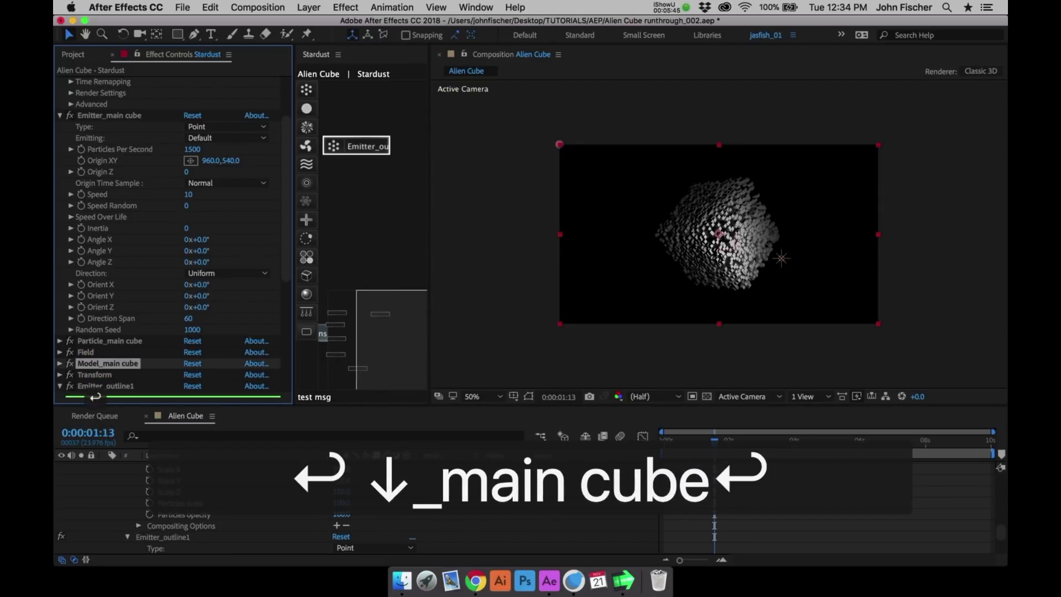
- Rename the Field effect as Field_main cube
click(87, 354)
key(Return)
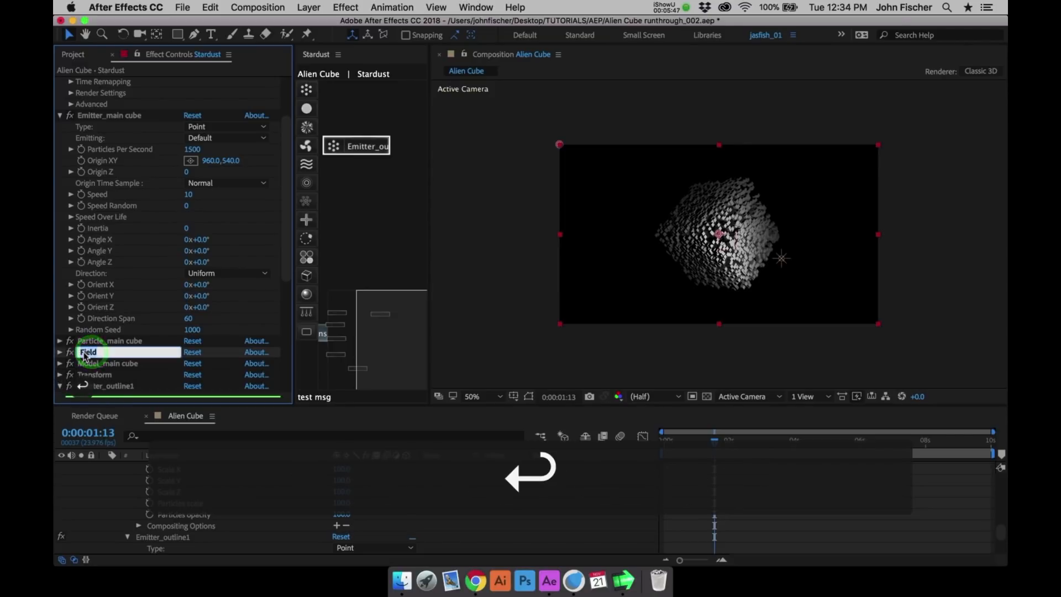
key(Down)
text(_)
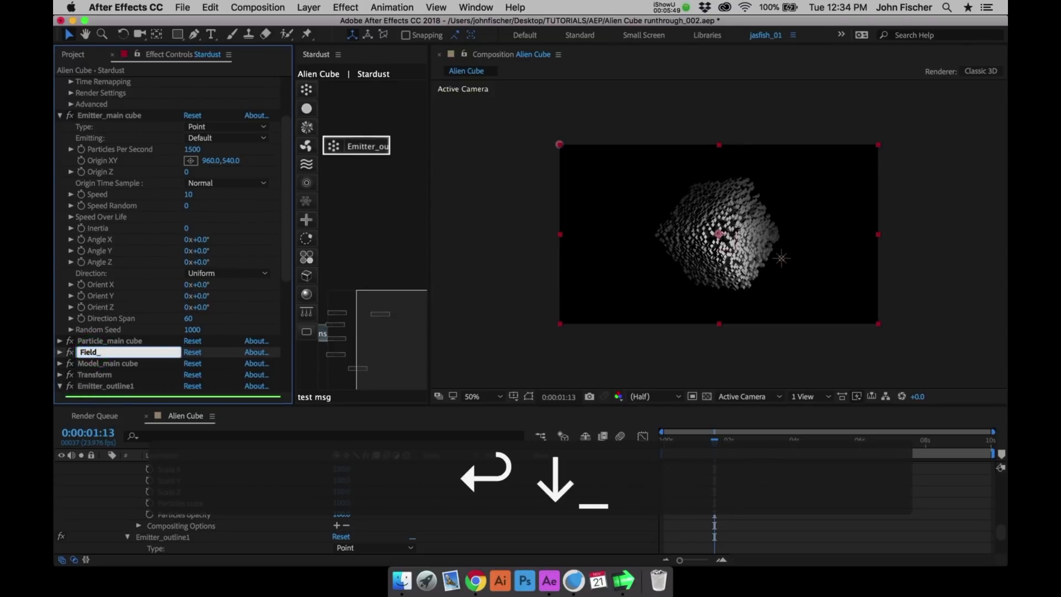
text(main cube)
key(Return)
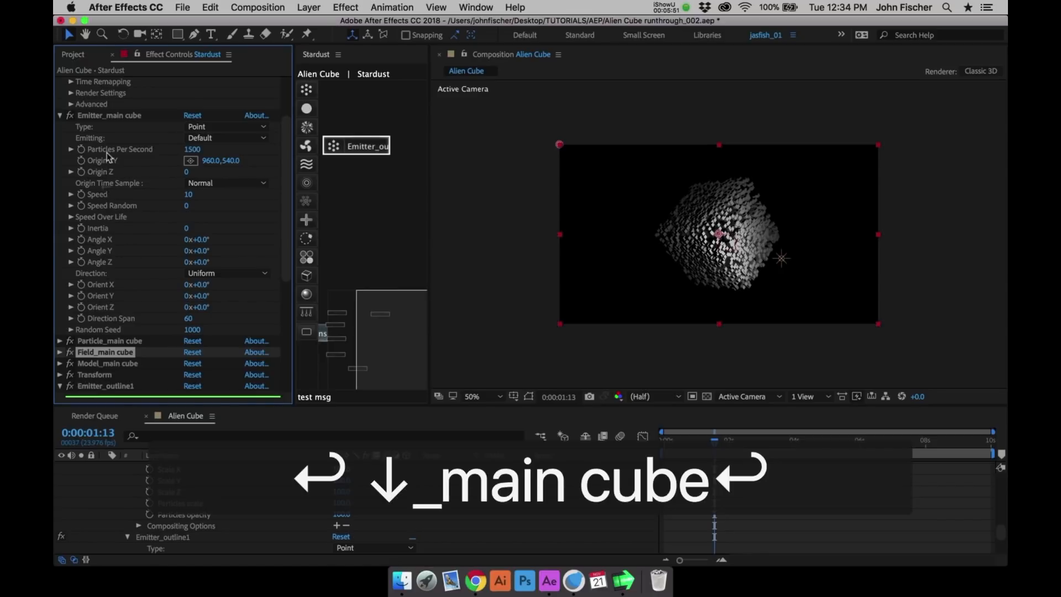
- Collapse the Emitter_main cube settings and add a new Particle node connected beneath Emitter_outline1
click(62, 115)
click(94, 170)
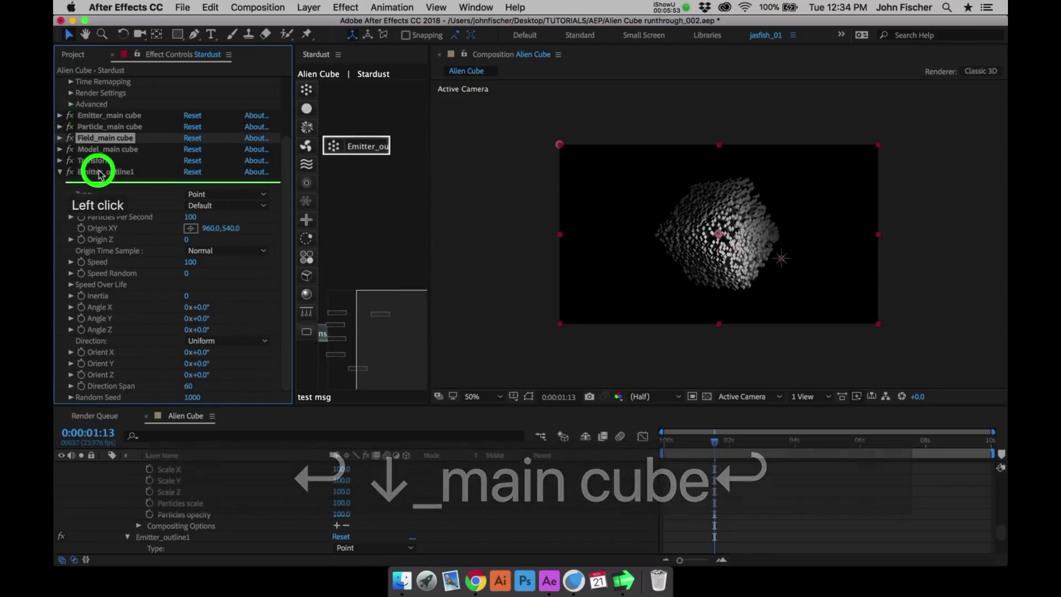
click(307, 108)
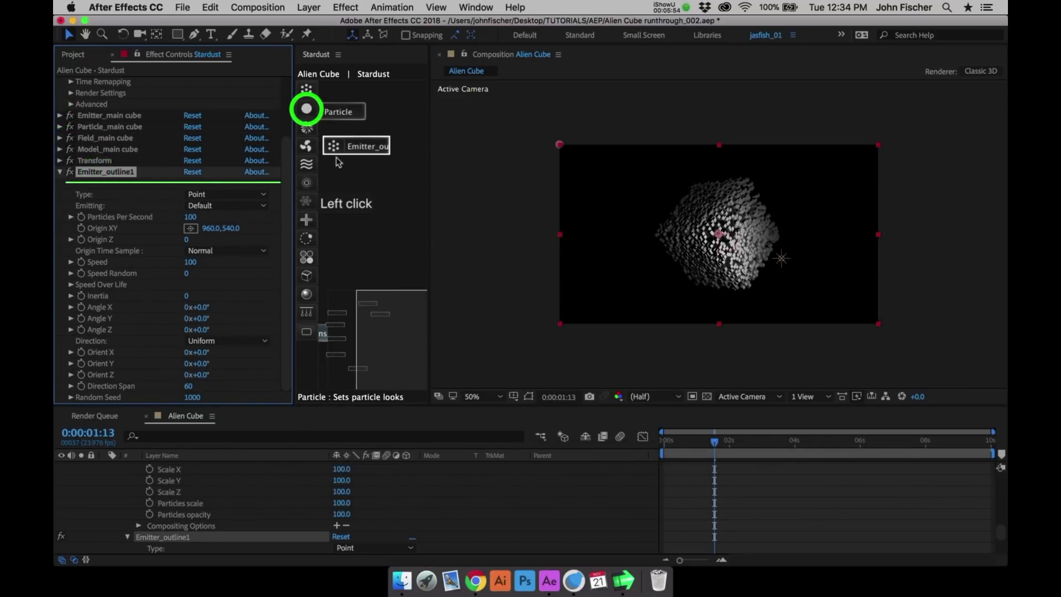
click(371, 187)
drag(356, 178, 360, 146)
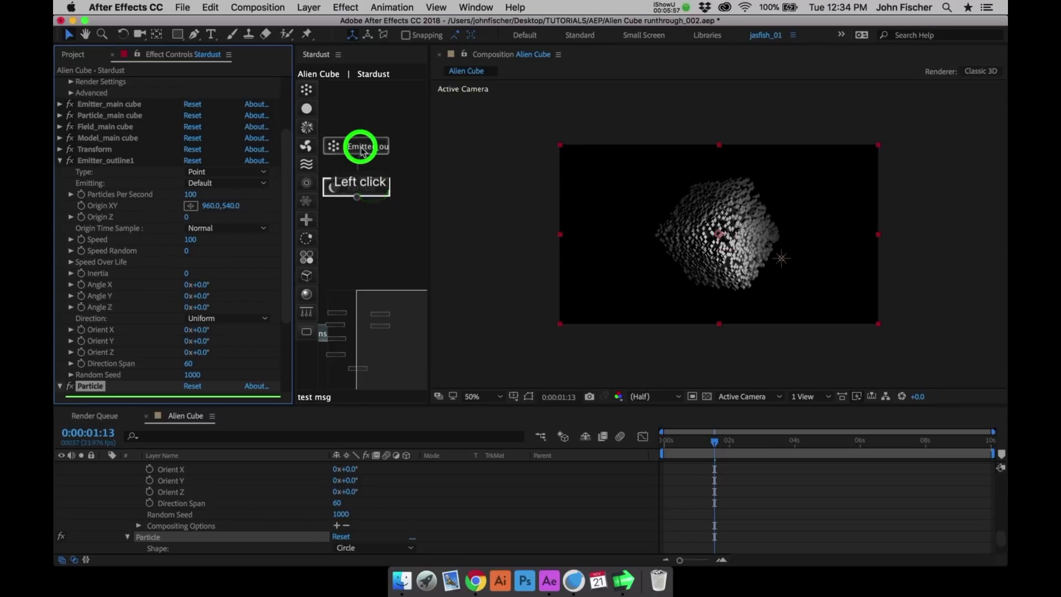
- Rename the new Particle effect as Particle_outline1
drag(284, 301, 283, 341)
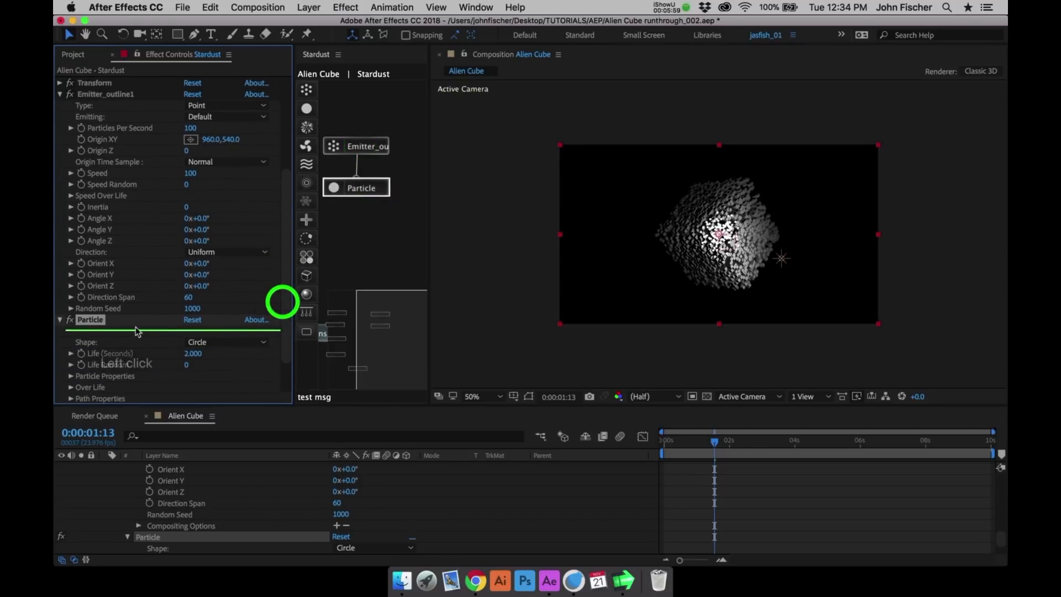
click(96, 322)
key(Return)
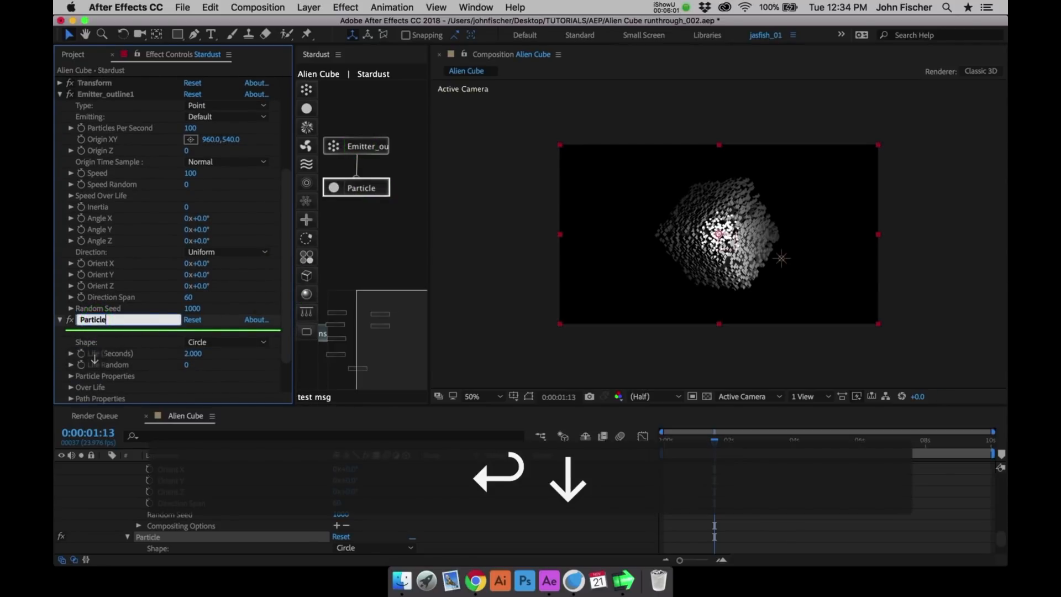
text(_outline1)
key(Return)
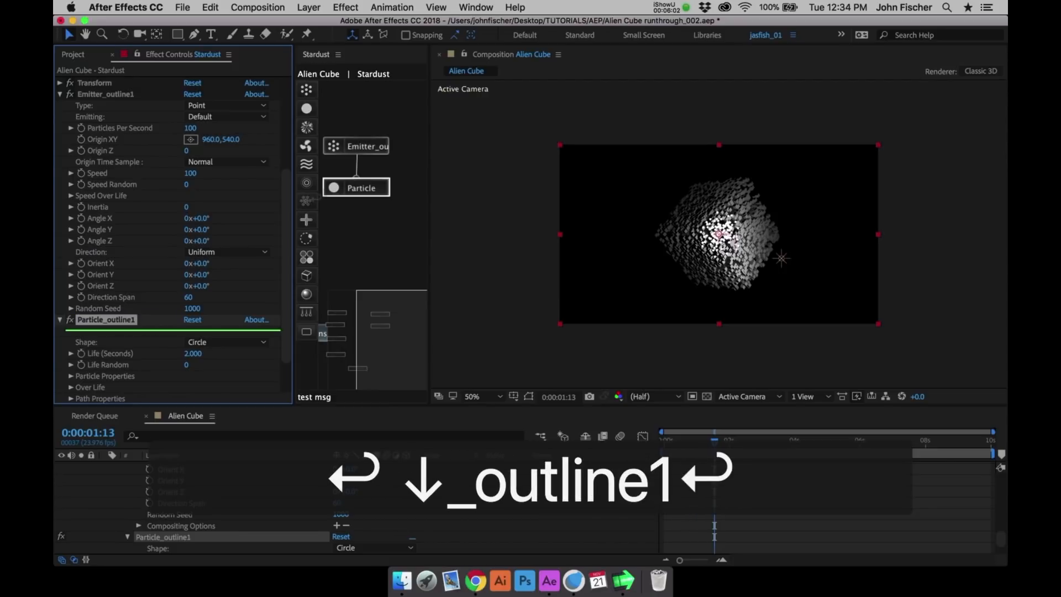
- Set the Type of the Emitter_outline1 node to Object
click(359, 145)
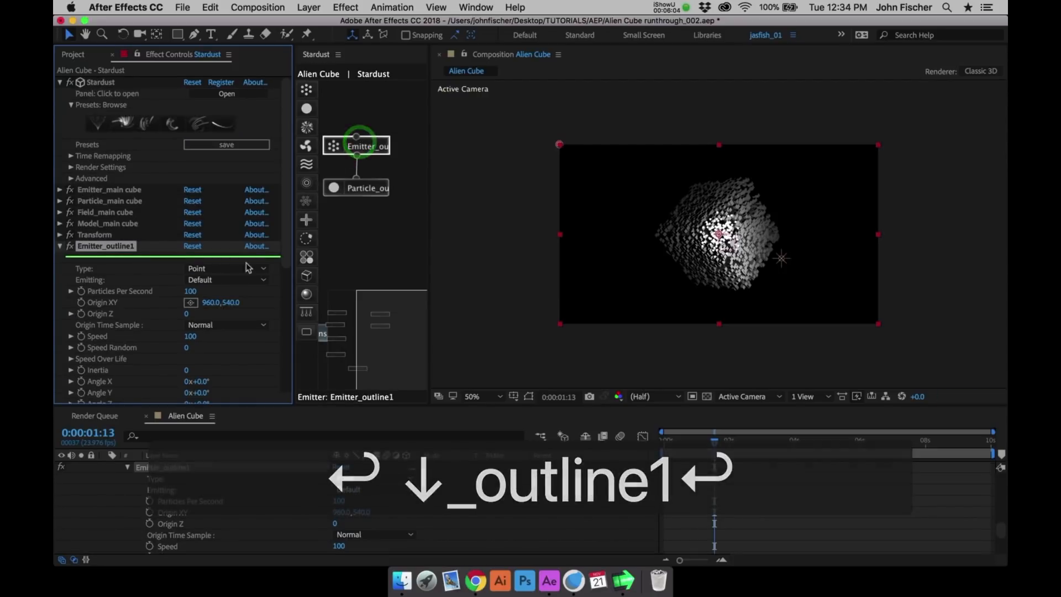
click(239, 269)
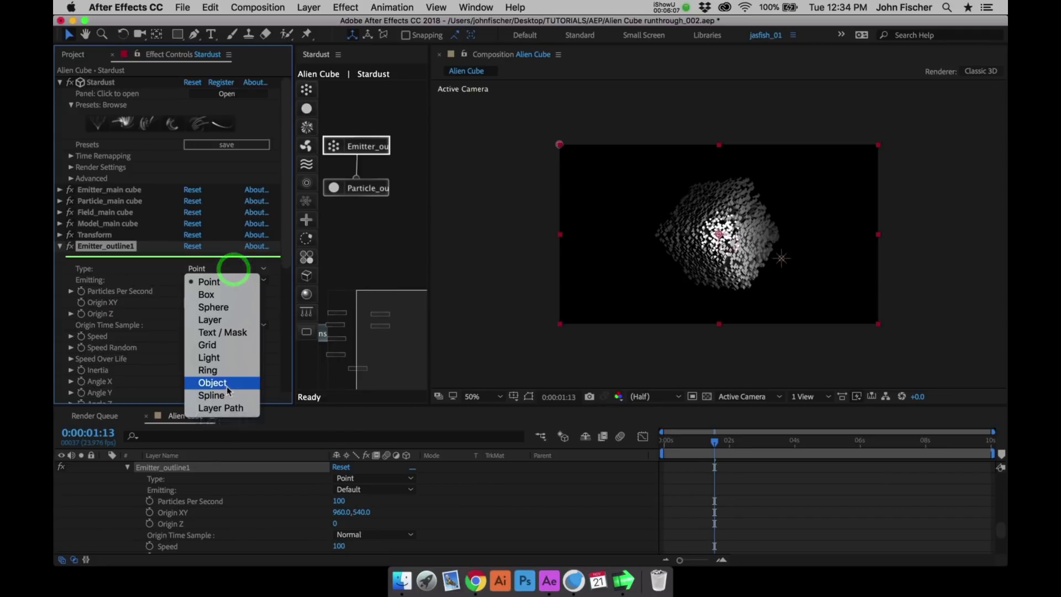
click(227, 380)
- Import Cube.obj from the C4D folder as the object file of Emitter_outline1
drag(284, 247, 289, 284)
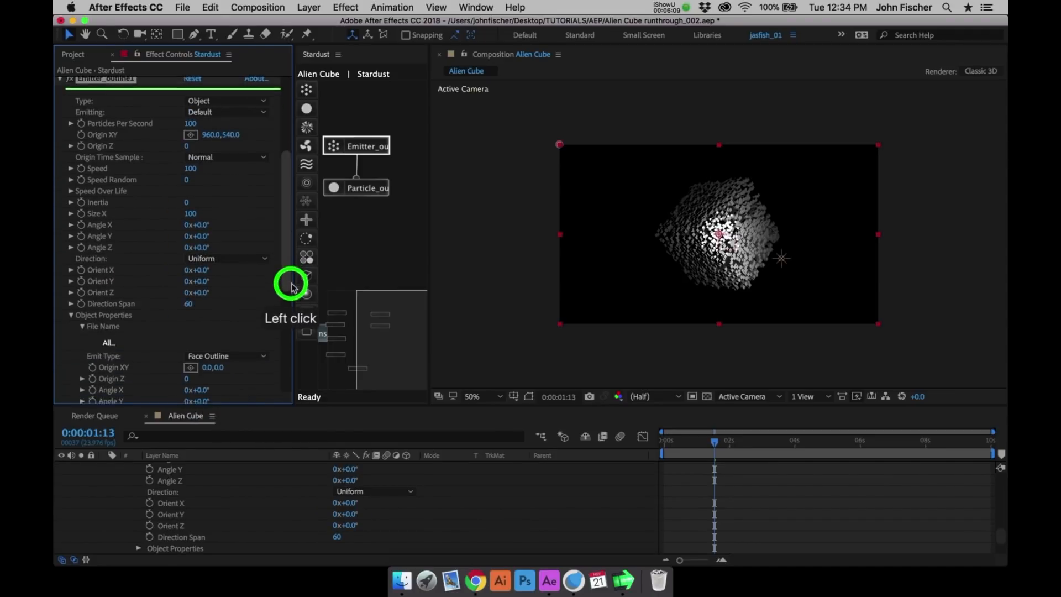
click(125, 342)
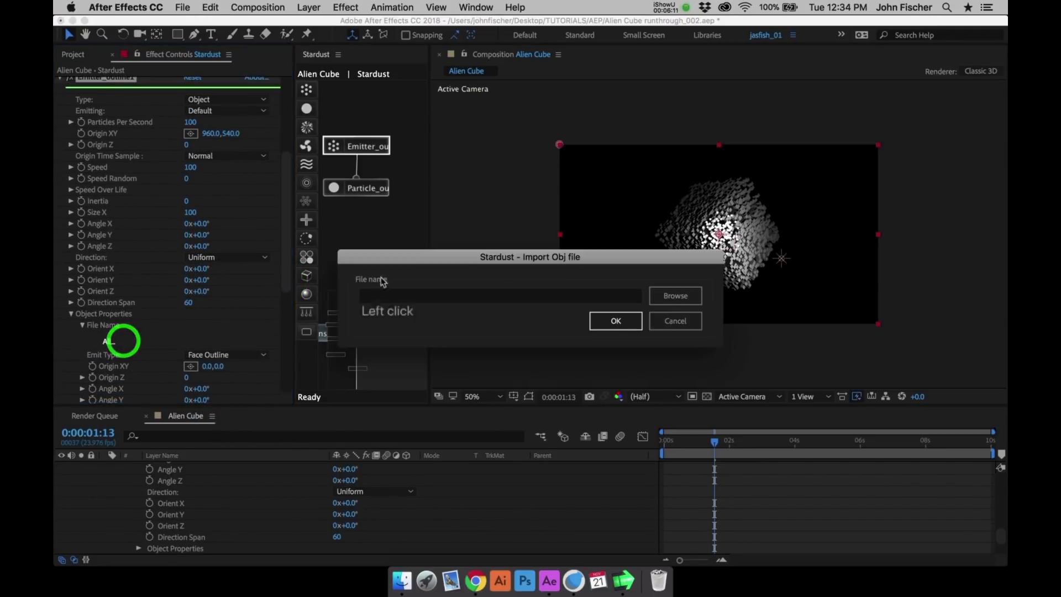
click(598, 294)
click(666, 296)
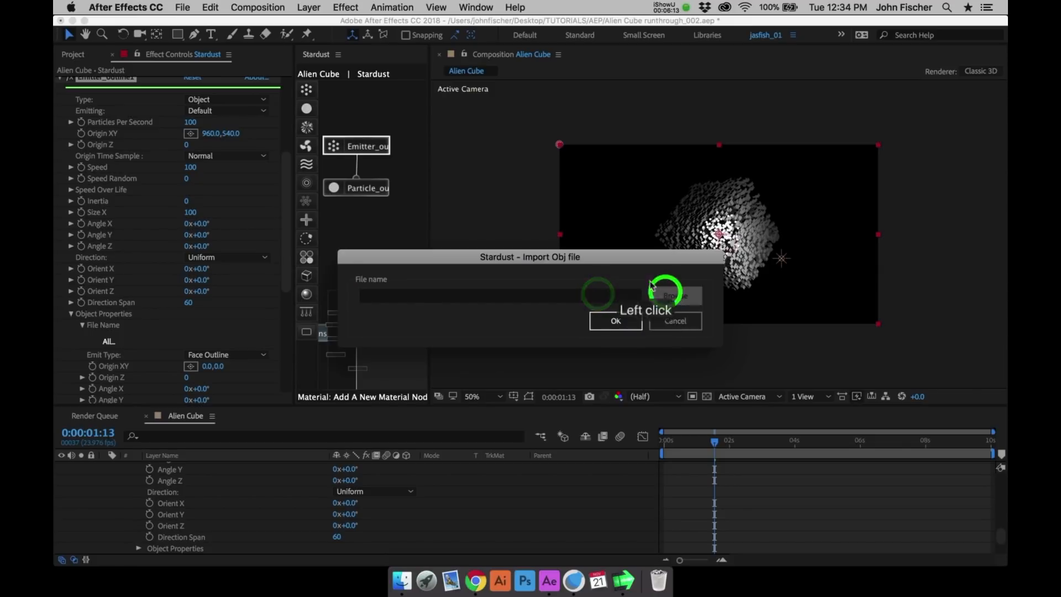
click(568, 251)
click(569, 265)
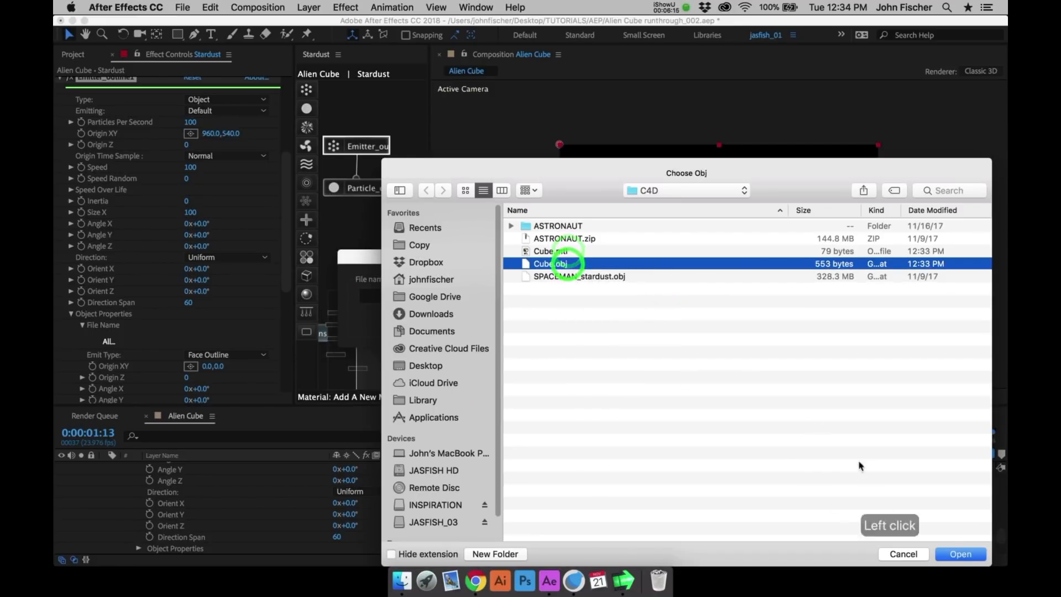
click(962, 553)
click(622, 322)
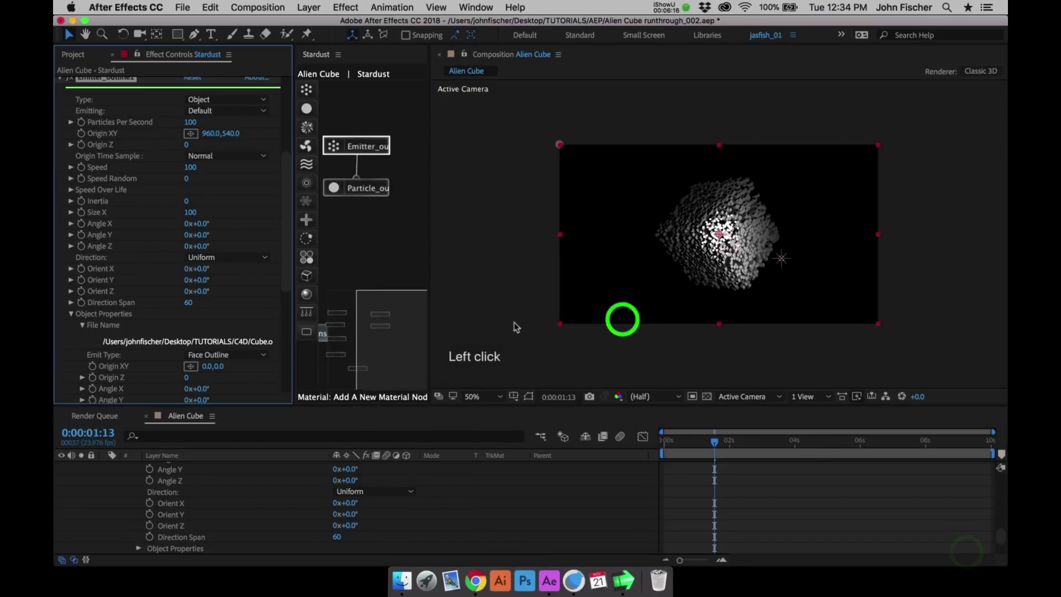
- Keep the Emit Type of Emitter_outline1 at Face Outline and set its Particles Per Second to 400
click(245, 355)
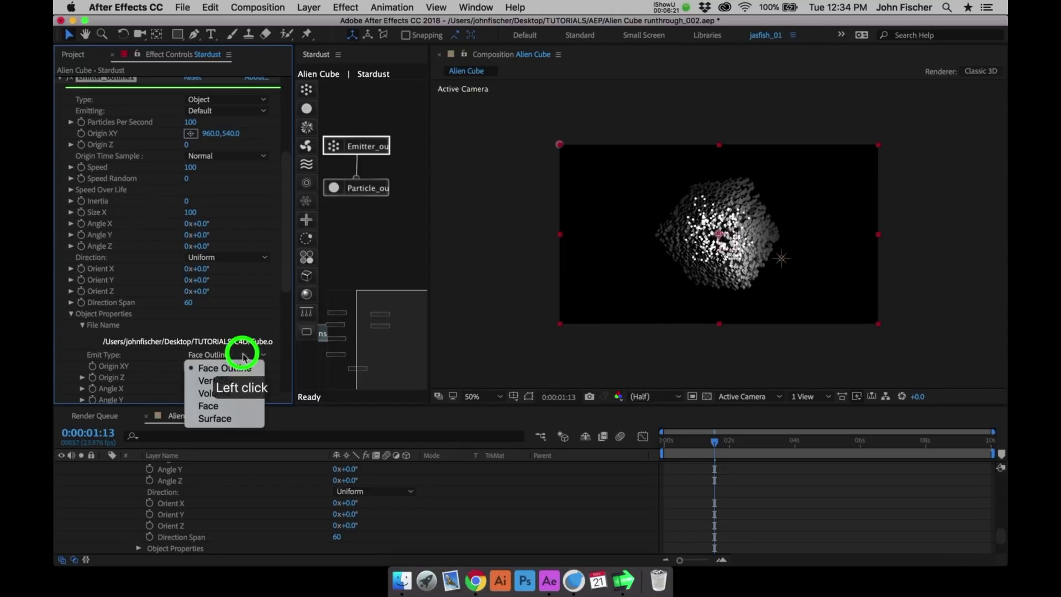
click(243, 343)
drag(284, 230, 284, 221)
click(190, 142)
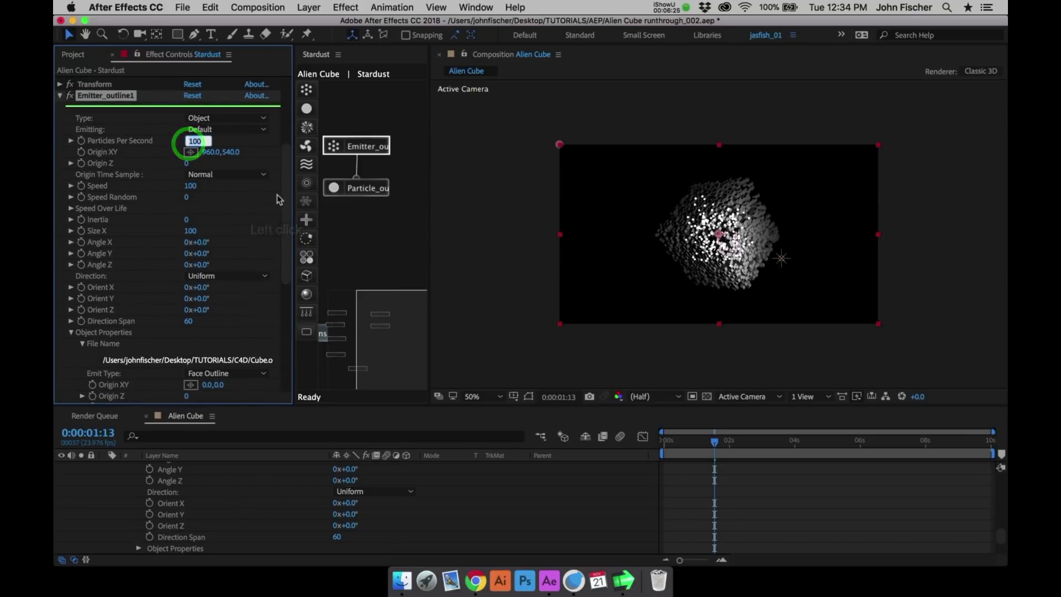
text(400)
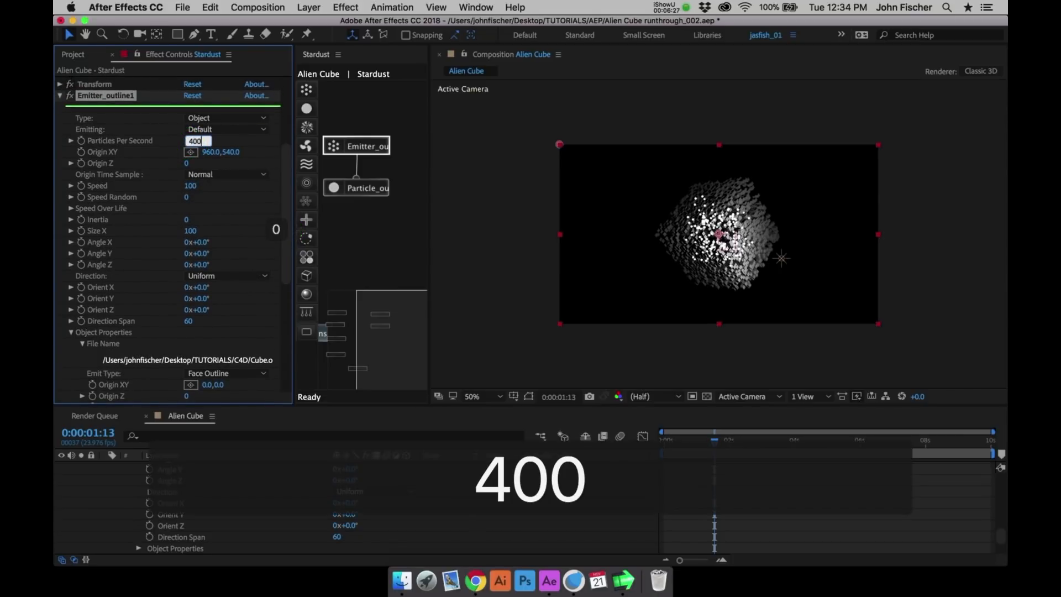
key(Return)
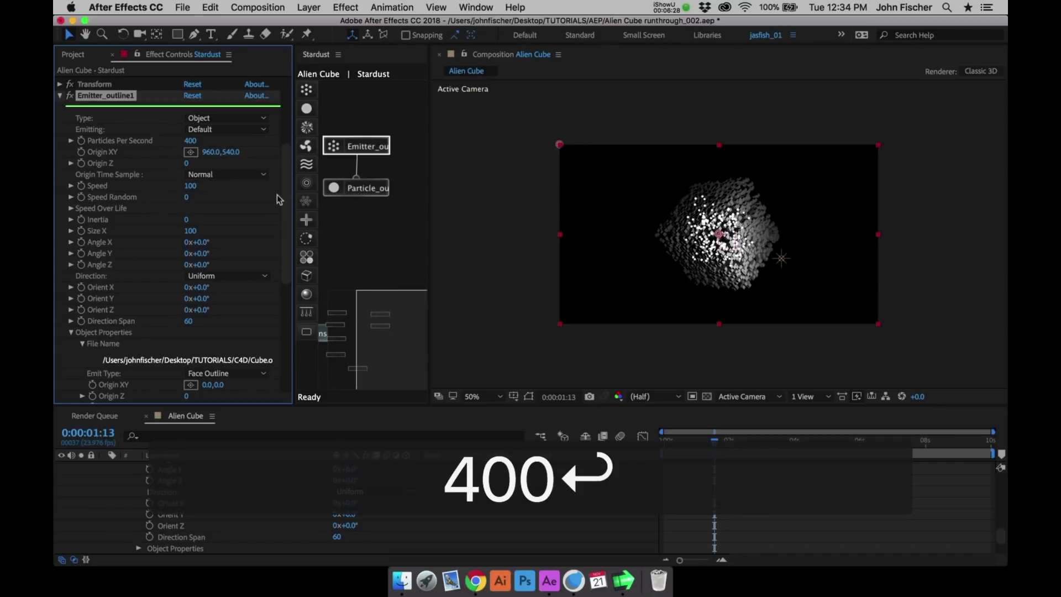
- Set the Shape of the Particle_outline1 node to Model
click(360, 188)
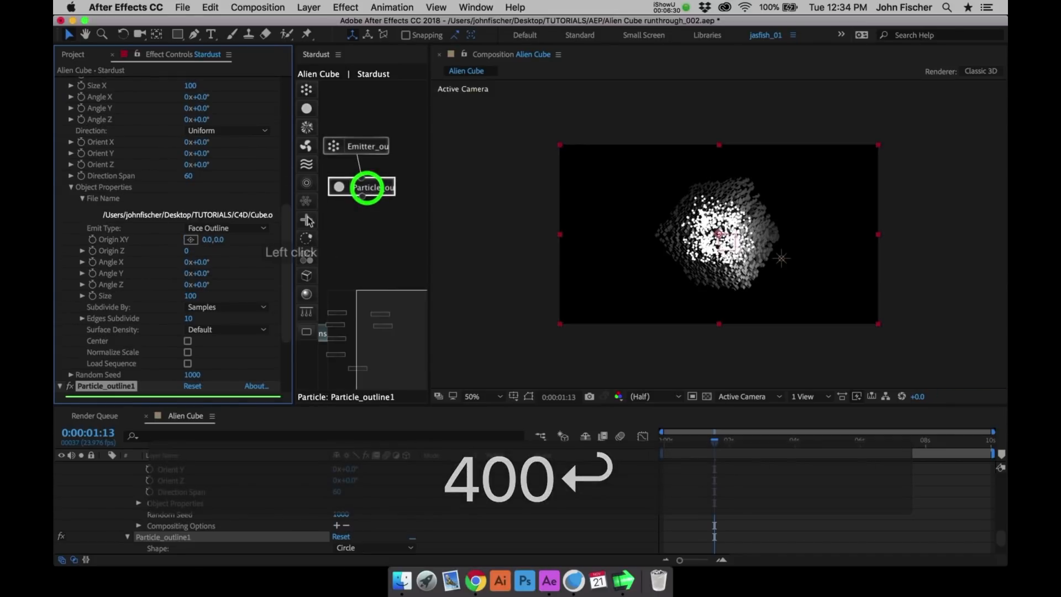
drag(284, 276, 284, 298)
click(237, 315)
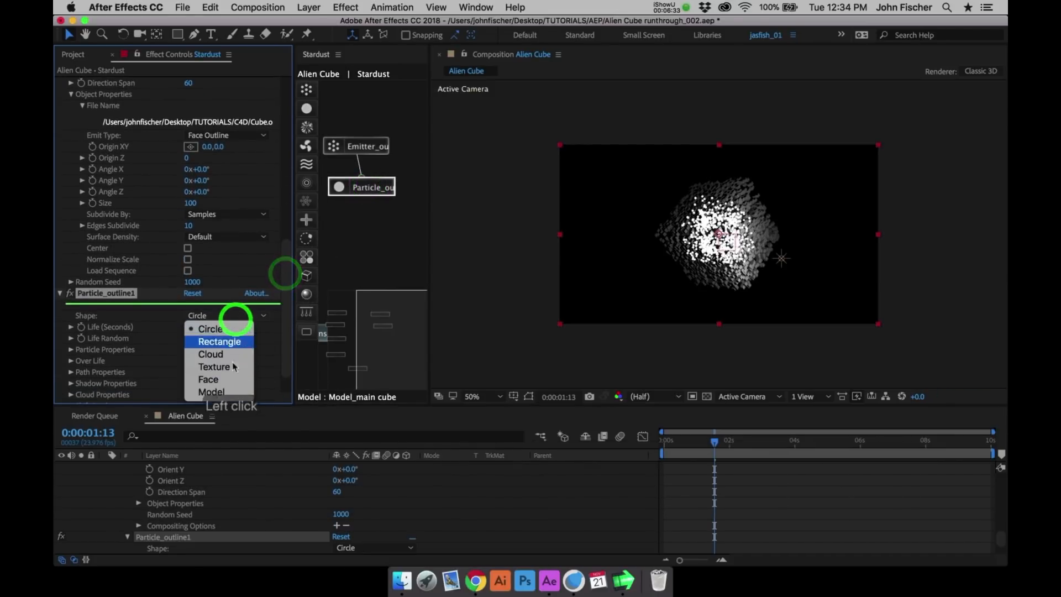
click(232, 393)
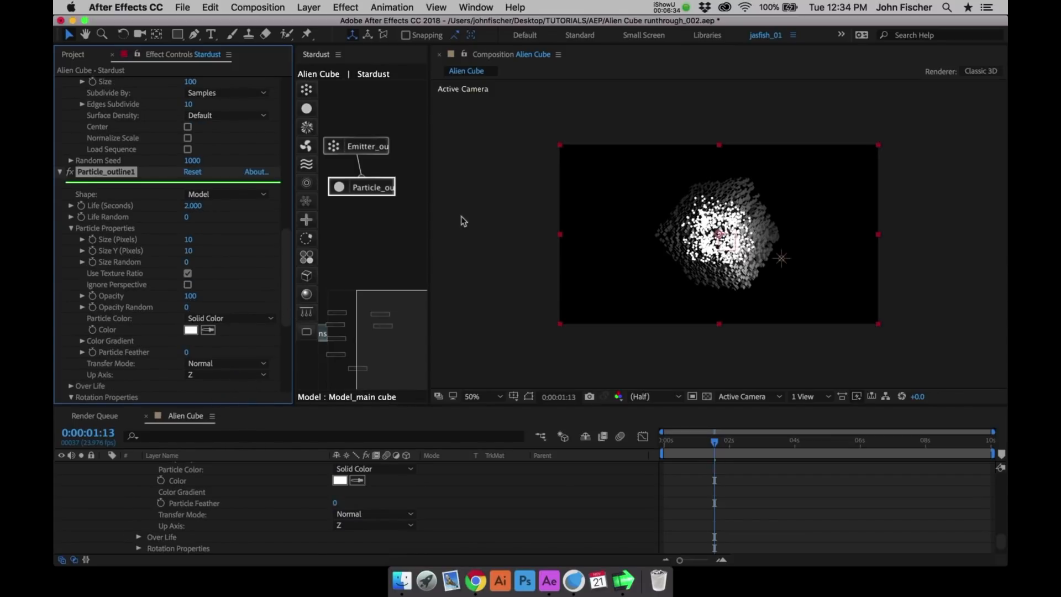
- Connect the existing Transform node to Particle_outline1 in the maximized Stardust node graph, and restore the workspace layout
click(375, 298)
key(grave)
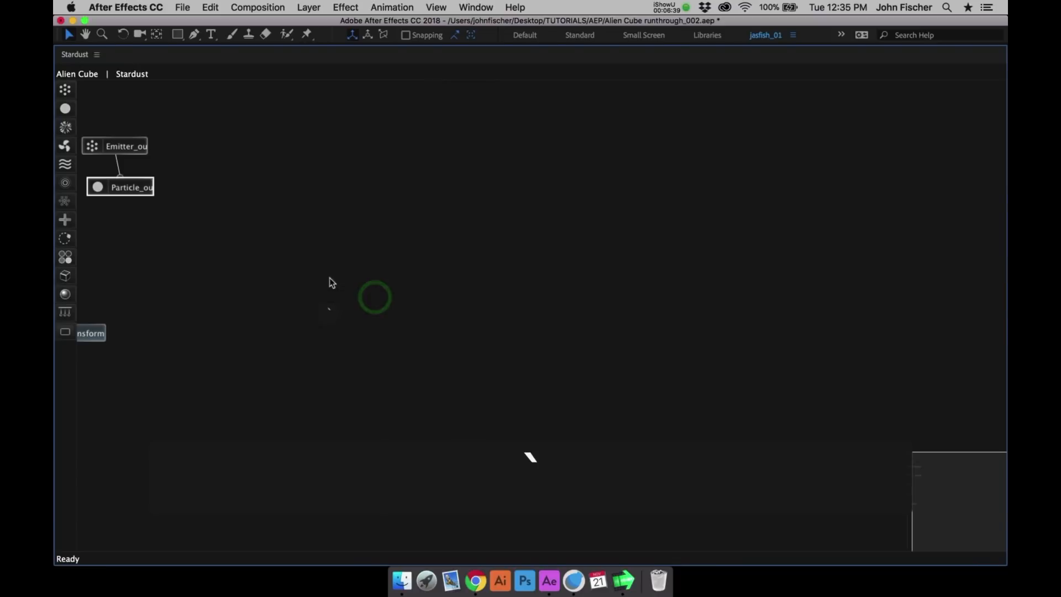
click(939, 468)
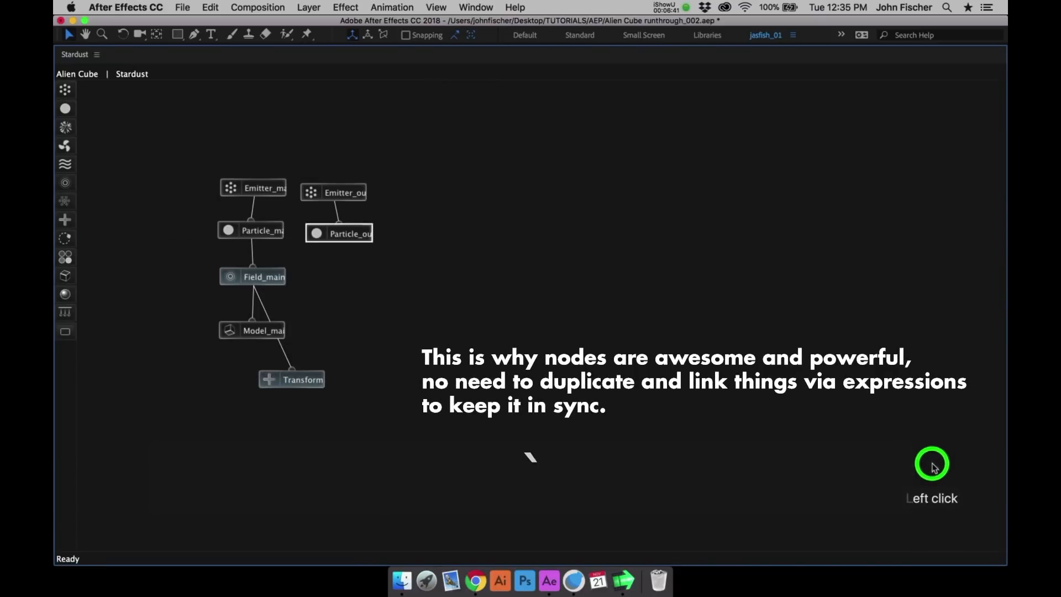
click(333, 369)
drag(333, 369, 349, 231)
key(grave)
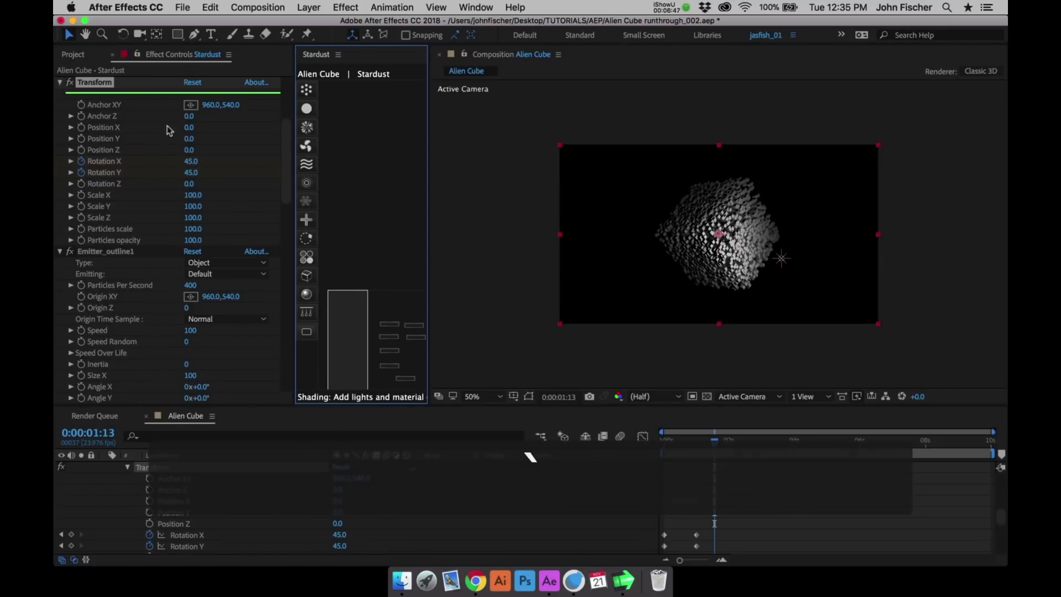
- Select the Emitter_outline1 node and set its Speed to 5
drag(355, 297, 424, 294)
click(306, 183)
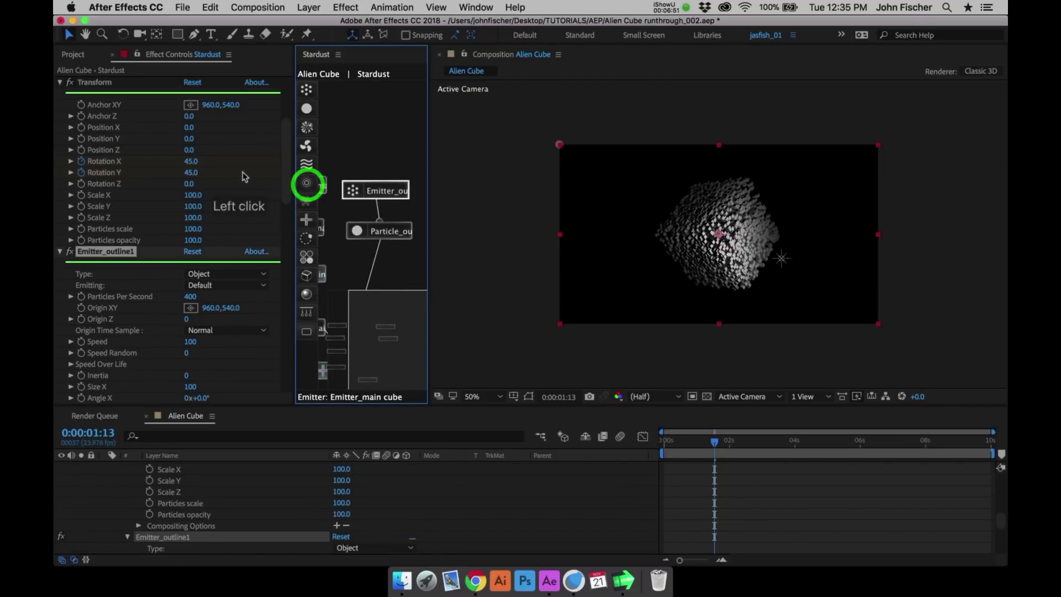
click(190, 343)
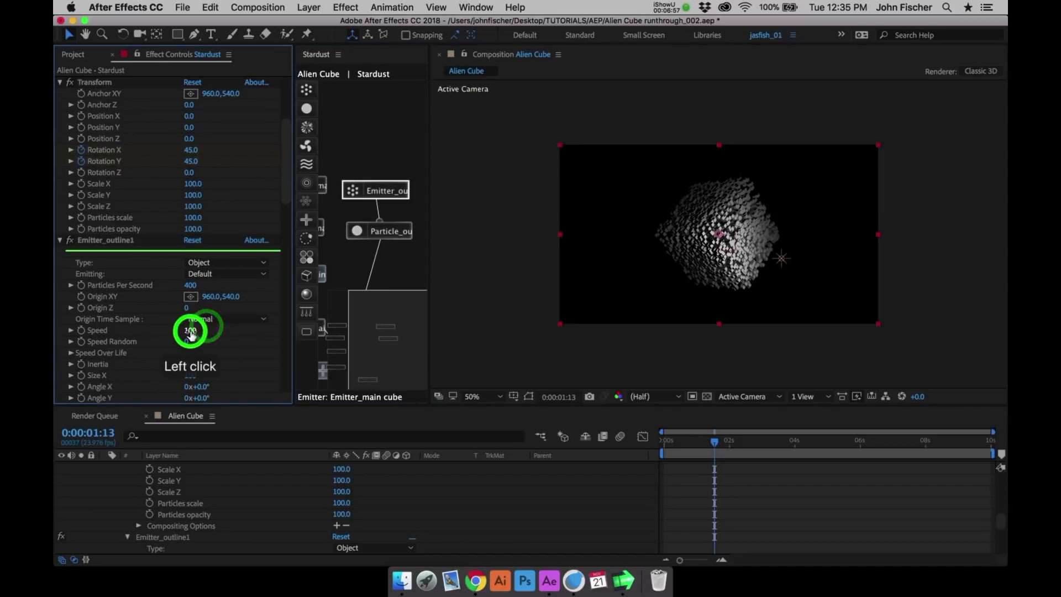
text(5)
key(Return)
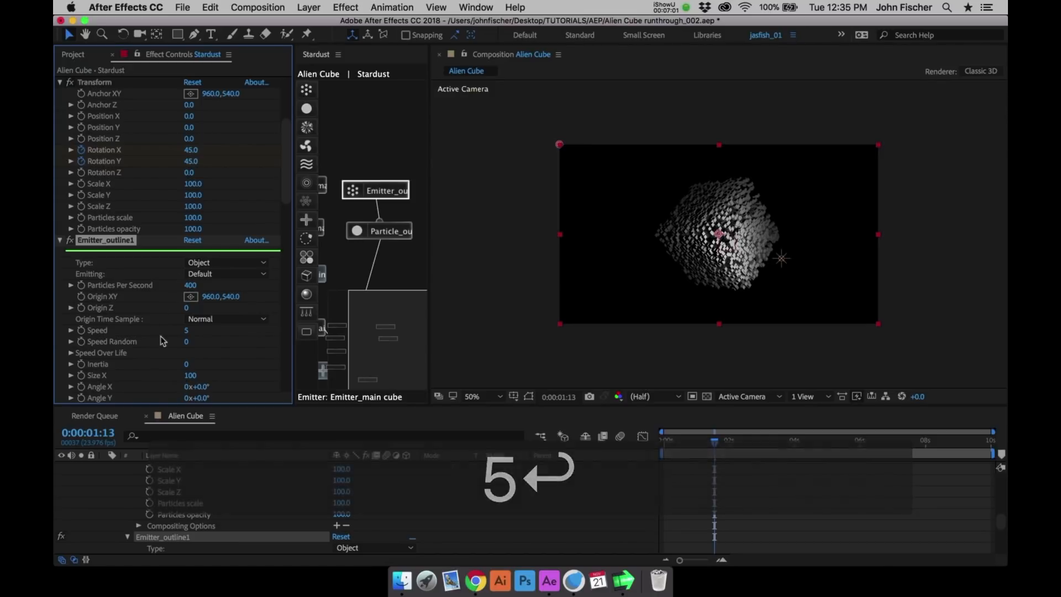
- Set Size X of Emitter_outline1 to 275
click(191, 377)
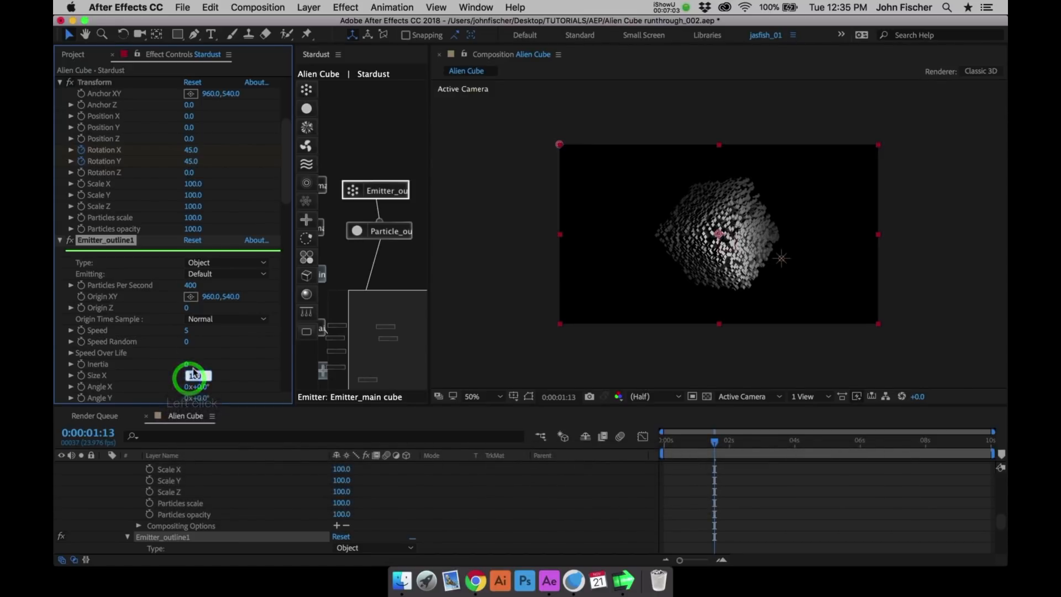
text(275)
key(Return)
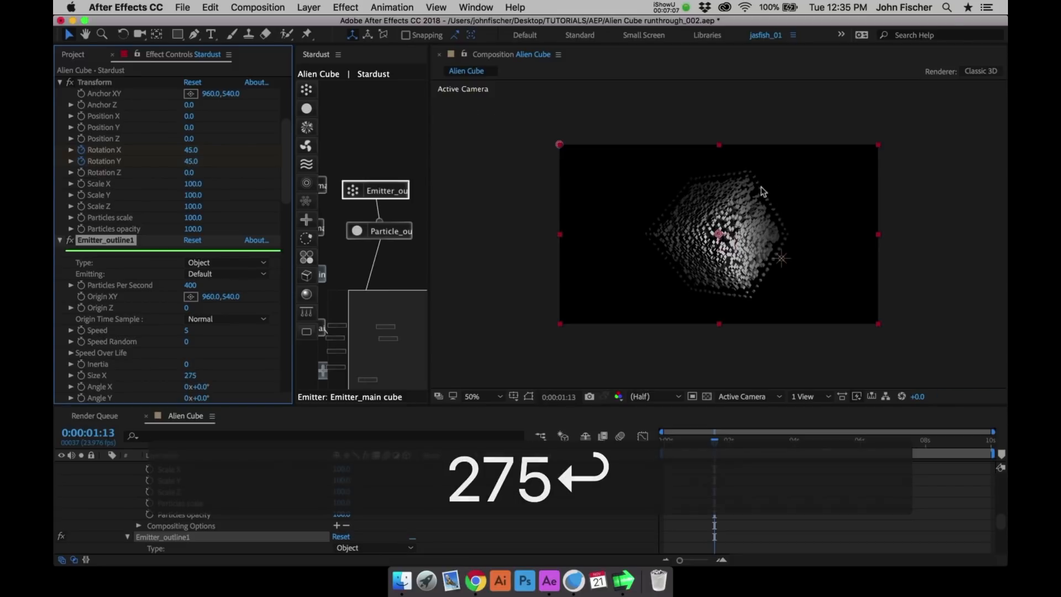
- Select the Particle_outline1 node and set its Size (Pixels) to 20
click(383, 233)
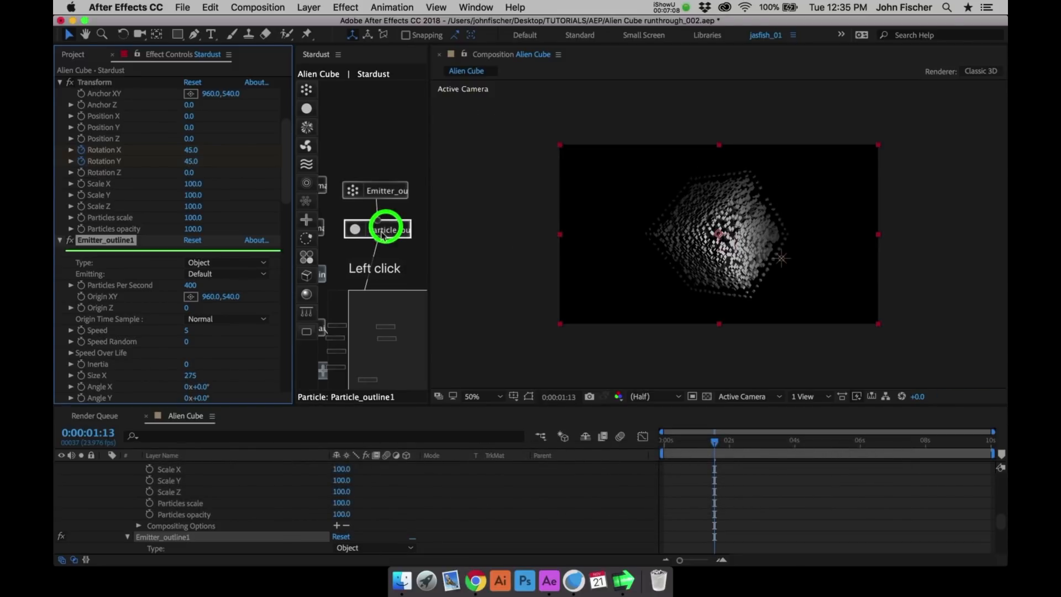
click(285, 308)
click(188, 244)
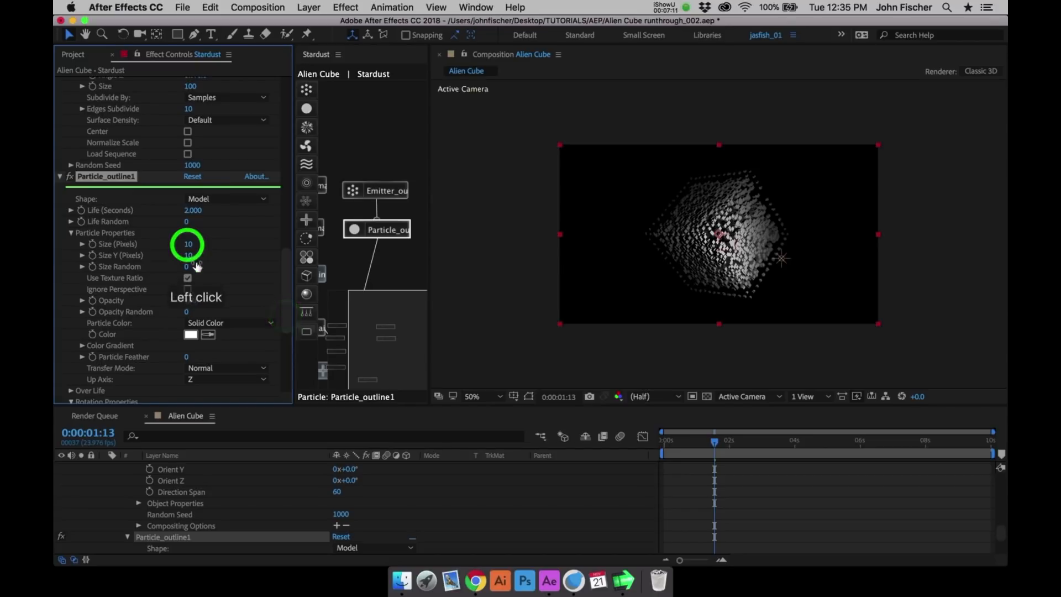
text(20)
key(Return)
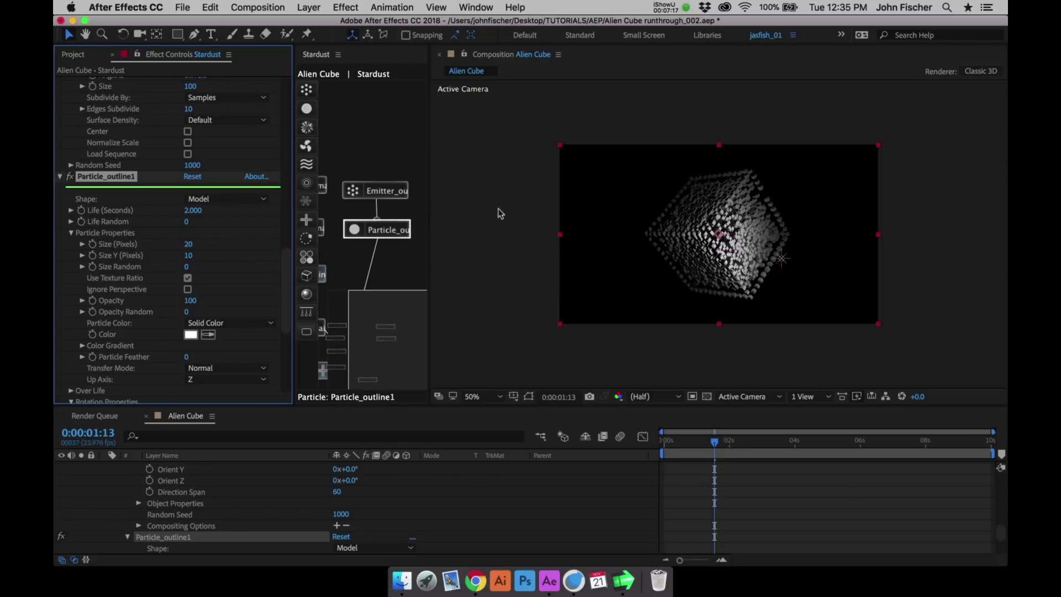
- Select the main cube's particle node and set its Particle Color to Random From Gradient
click(372, 297)
click(306, 194)
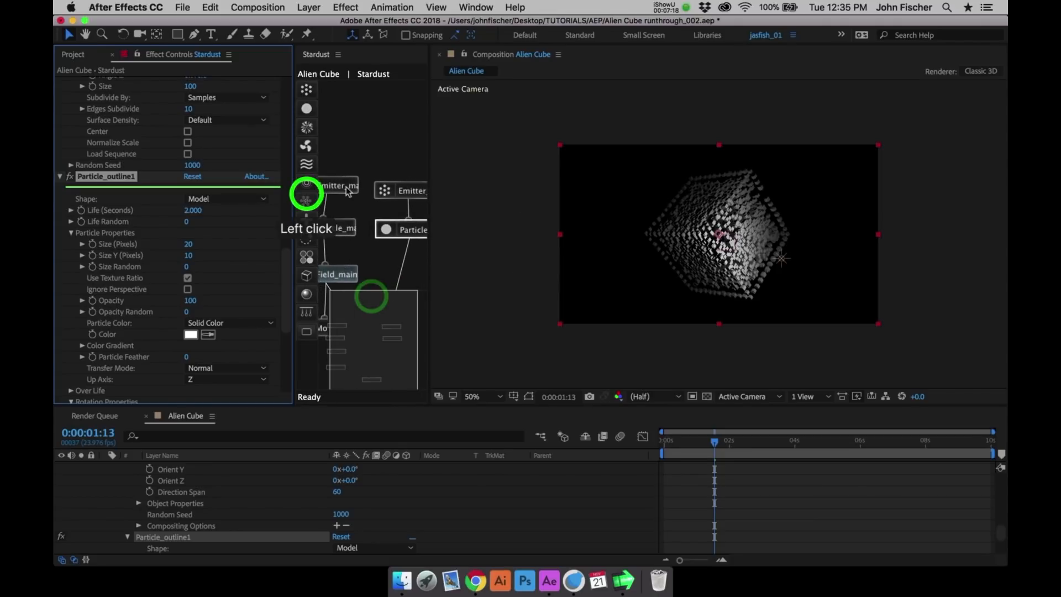
click(348, 191)
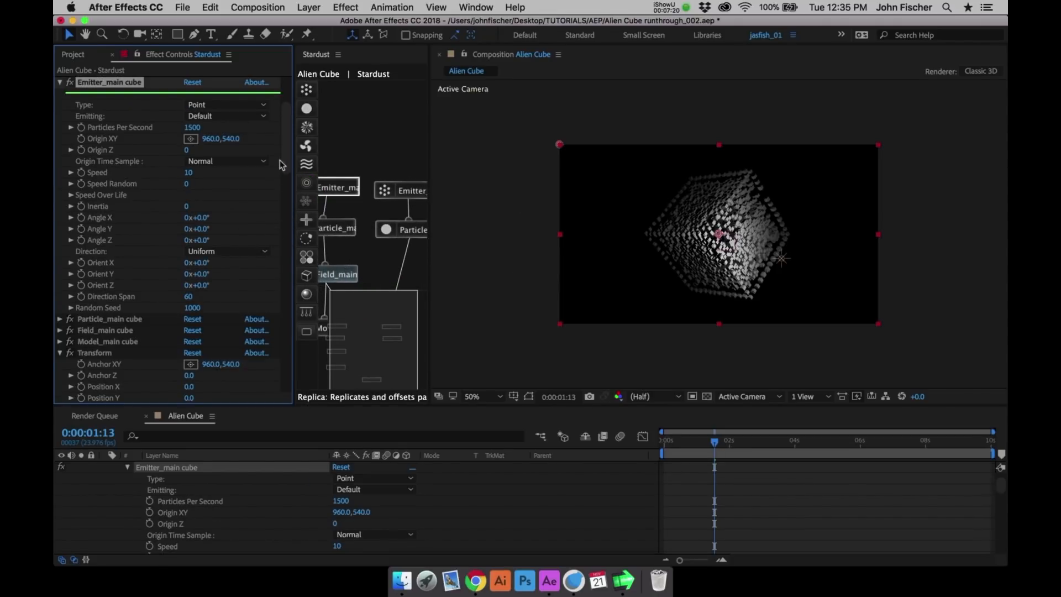
click(338, 226)
drag(286, 158, 289, 197)
click(239, 224)
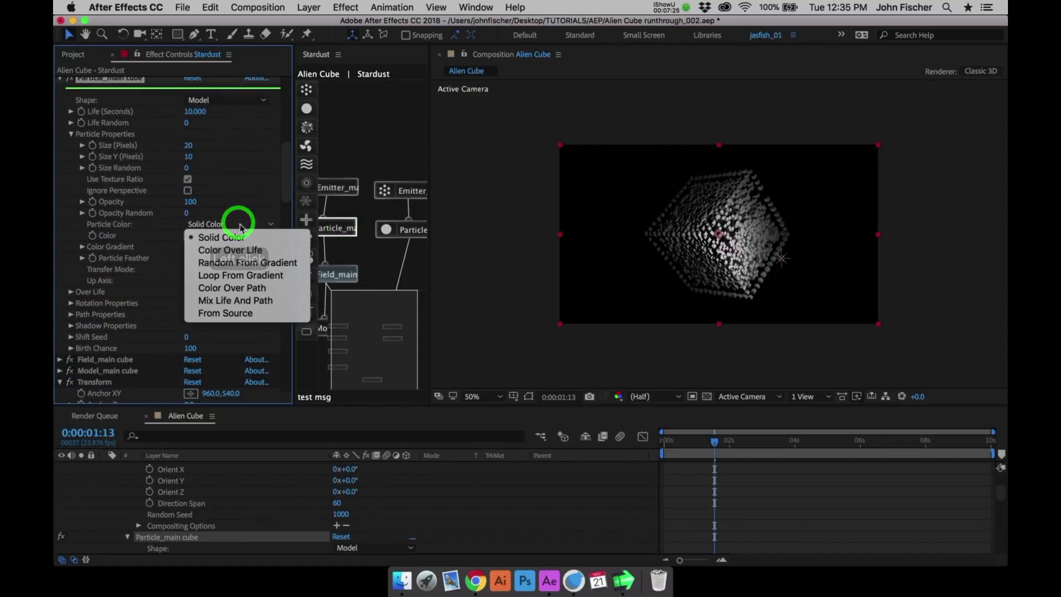
click(237, 263)
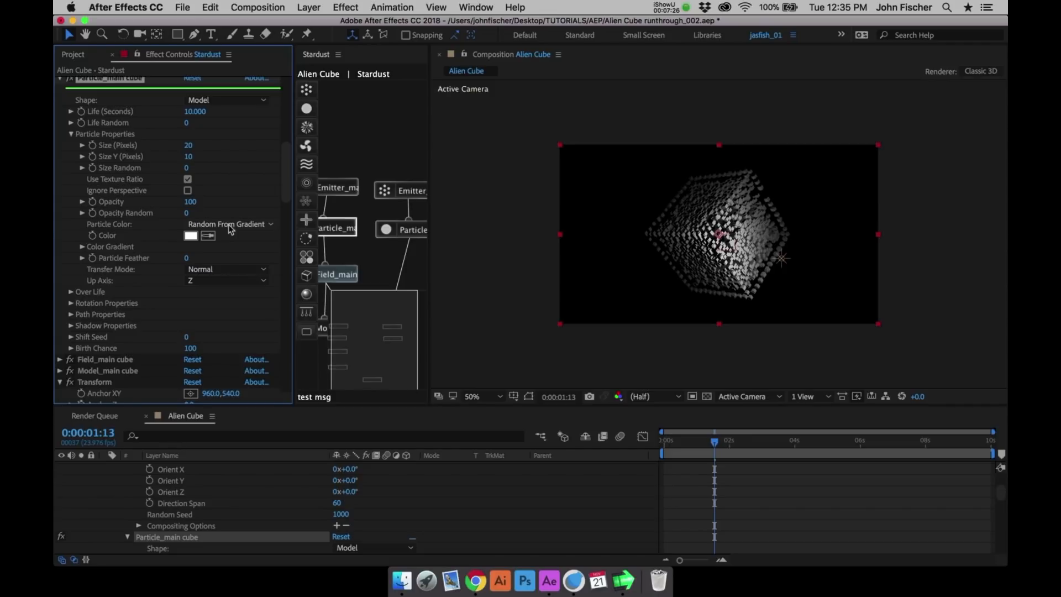
- Apply the Color 19 preset to the main cube particle's Color Gradient and inspect the cube up close
click(83, 247)
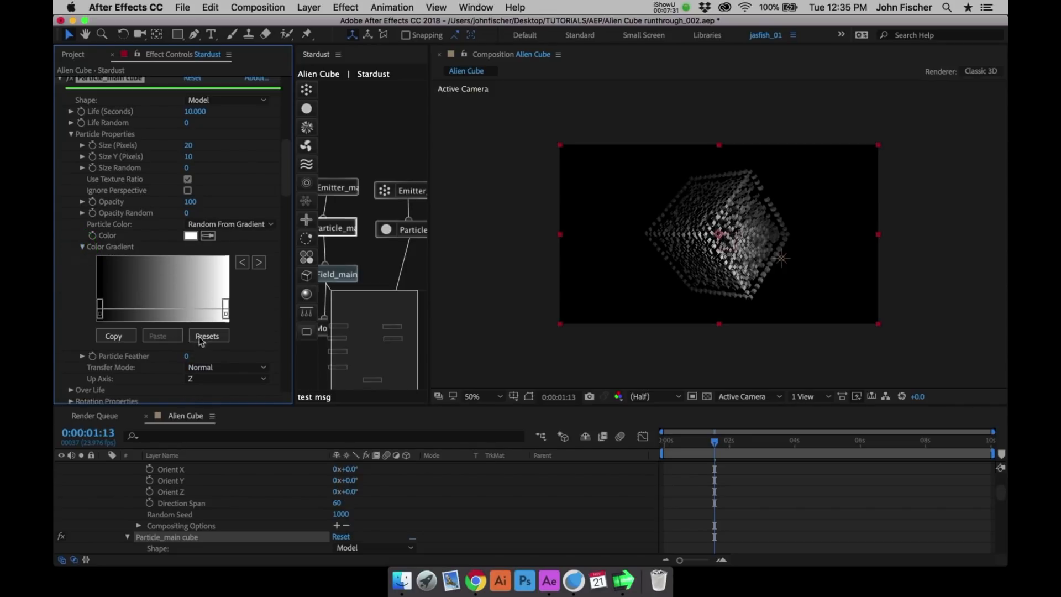
click(200, 339)
click(361, 246)
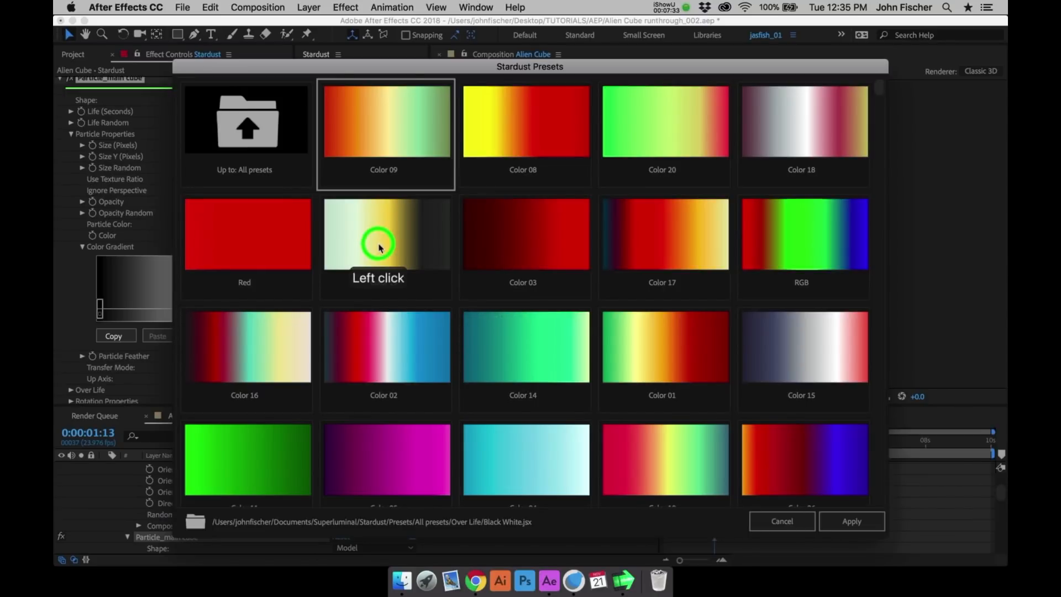
click(854, 522)
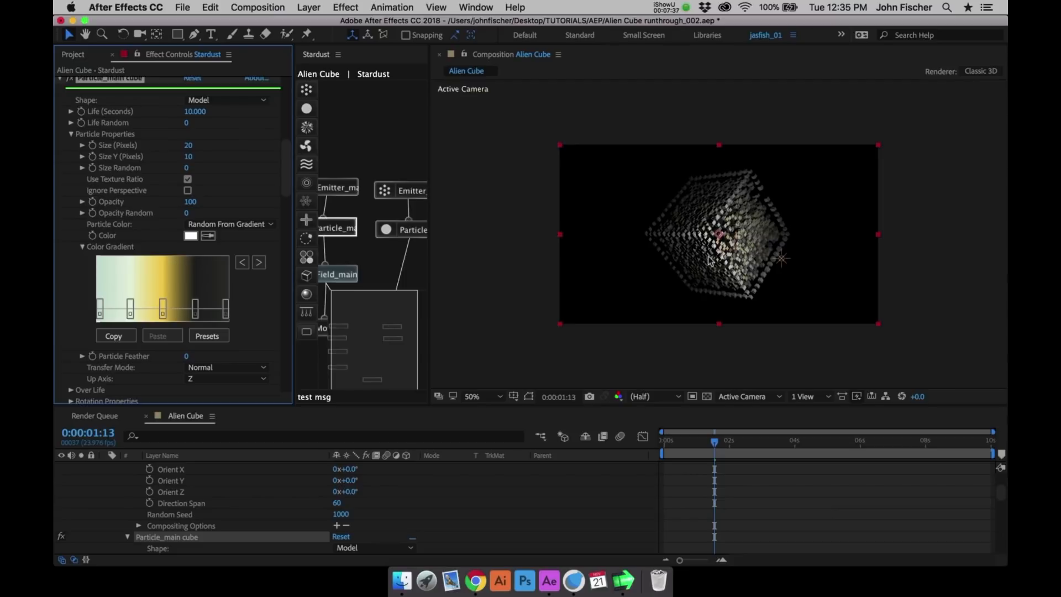
key(period)
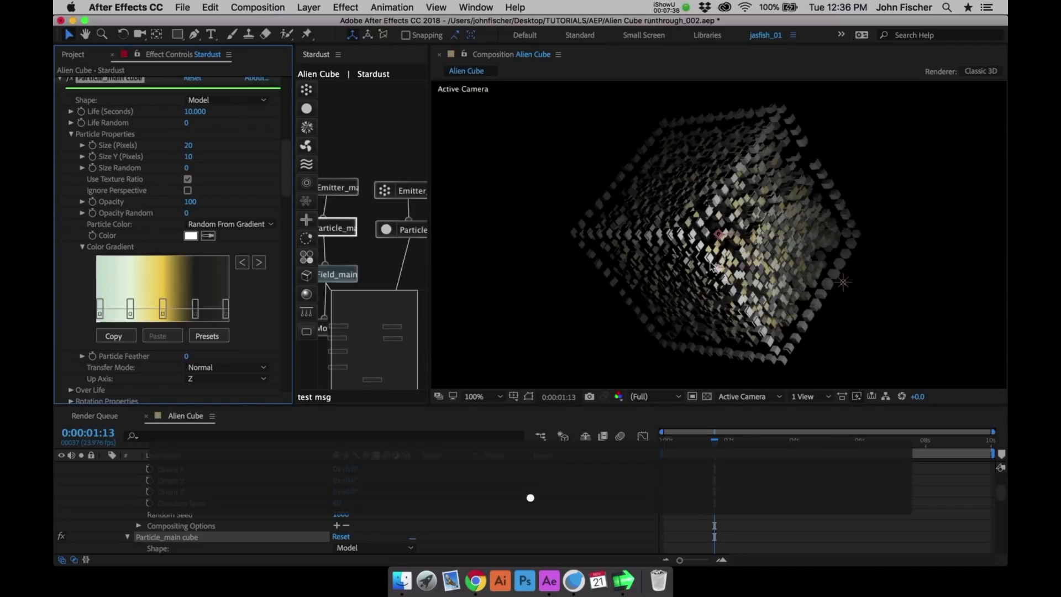
drag(685, 266, 731, 253)
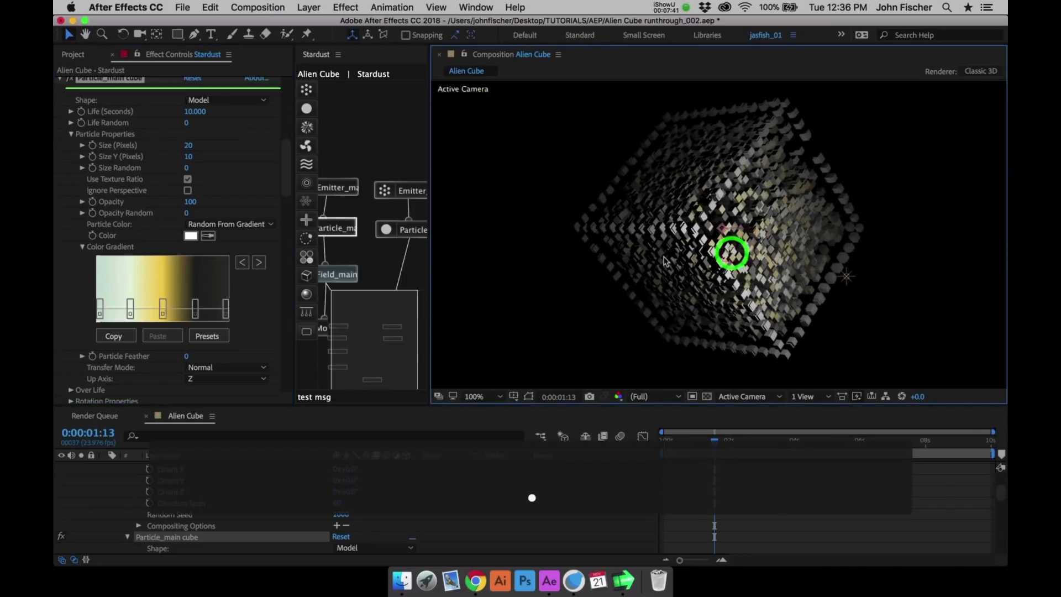
key(comma)
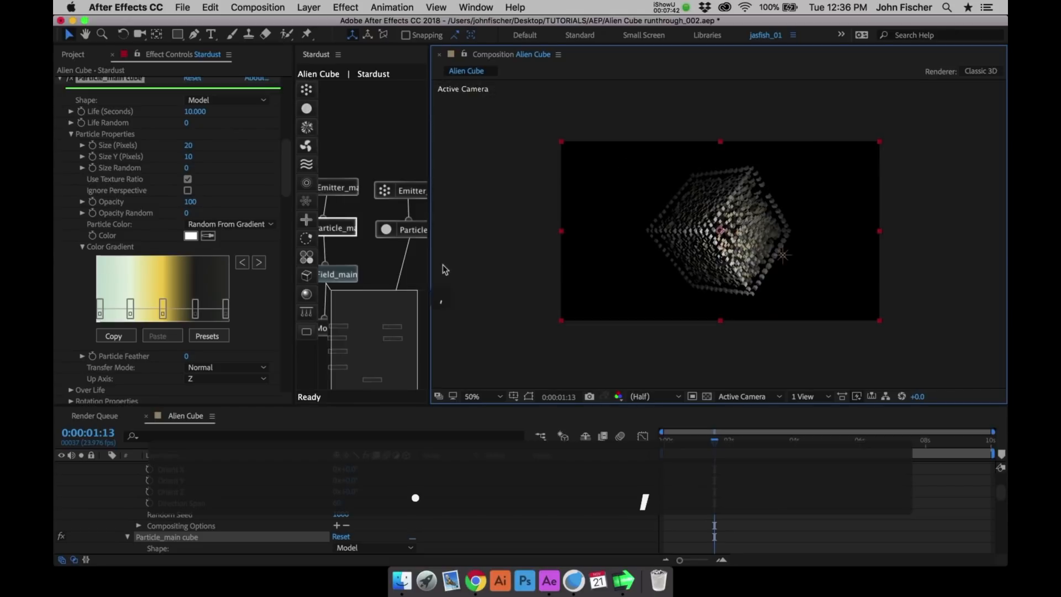
- Sample the cube's beige for Particle_outline1's Color, change it to a more saturated golden yellow, and save the project
click(409, 230)
drag(284, 298, 284, 316)
click(208, 306)
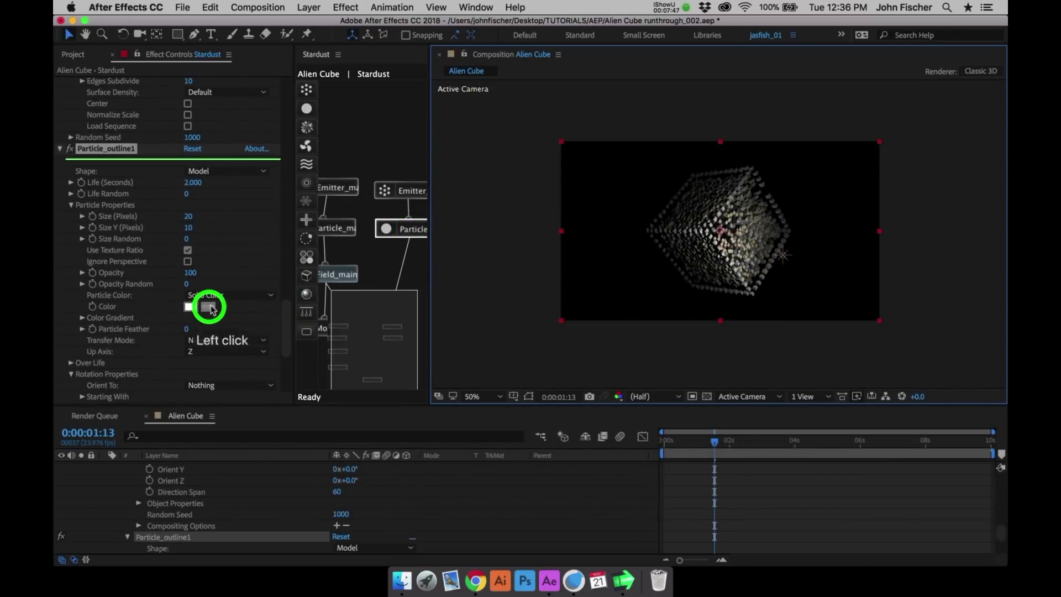
click(730, 213)
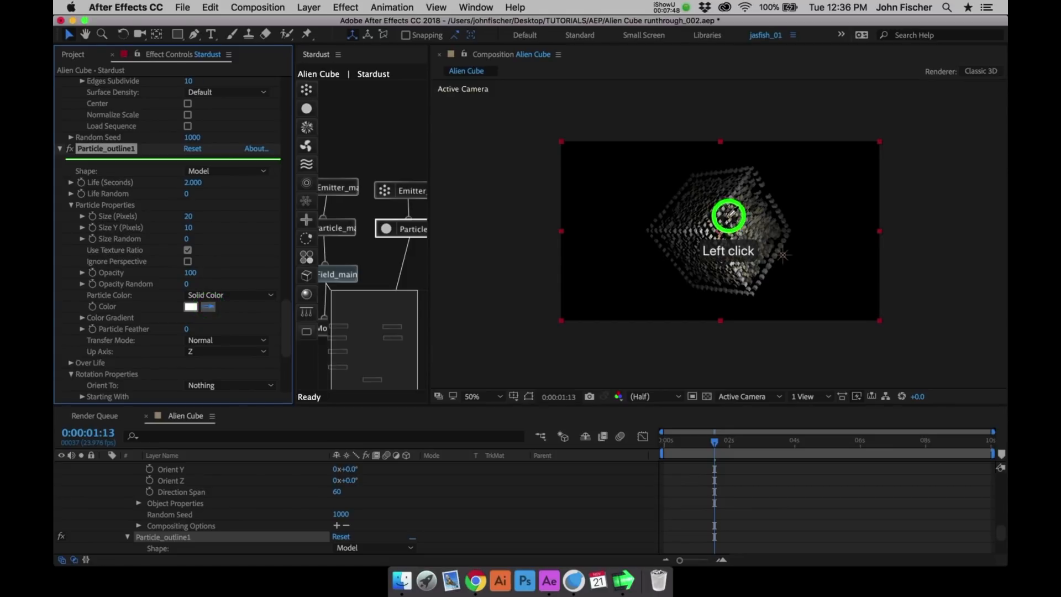
click(189, 307)
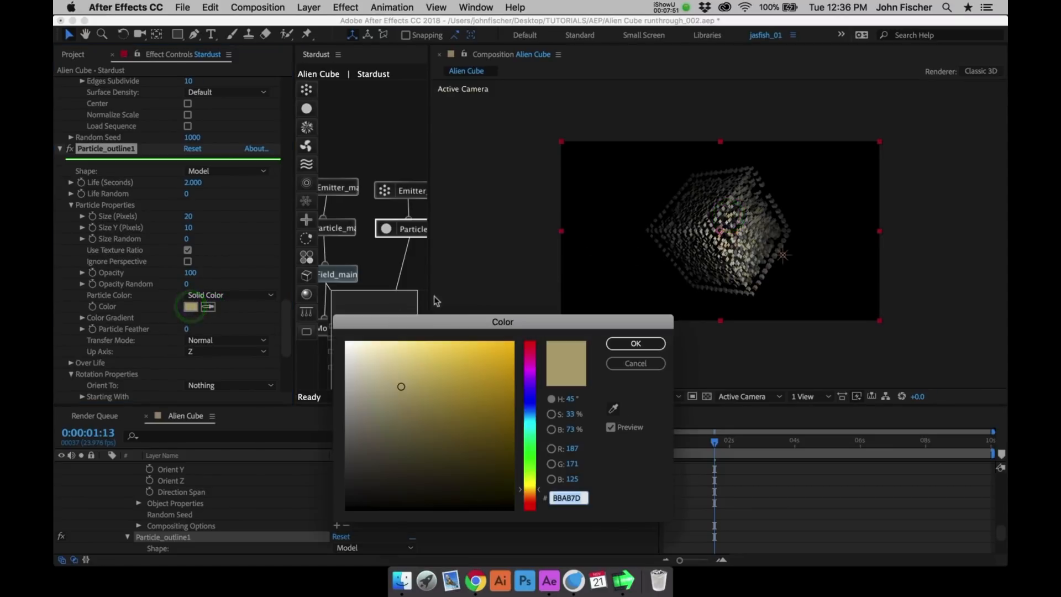
click(480, 362)
click(630, 343)
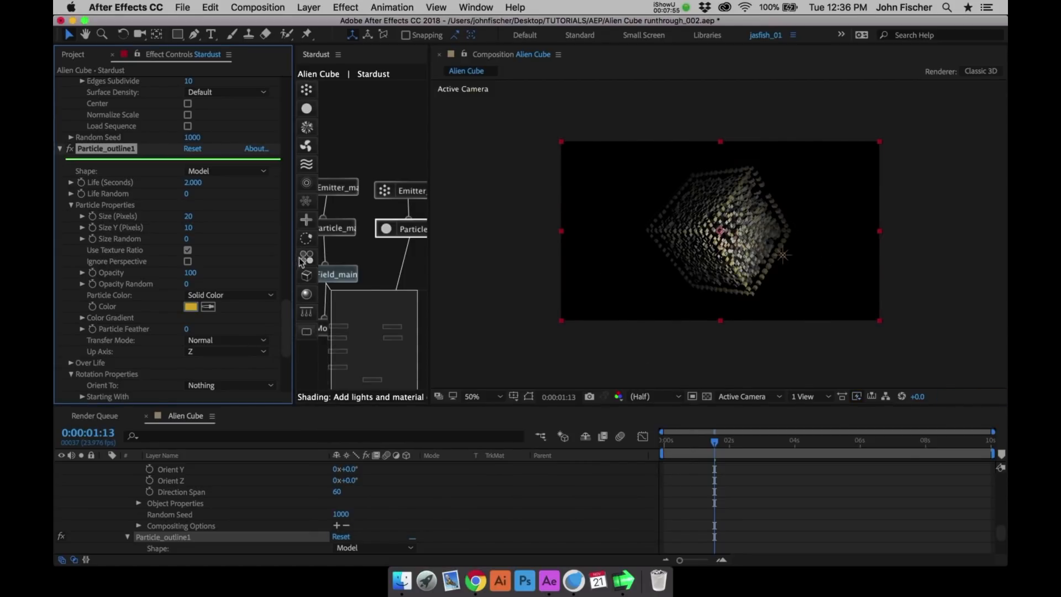
key(super+s)
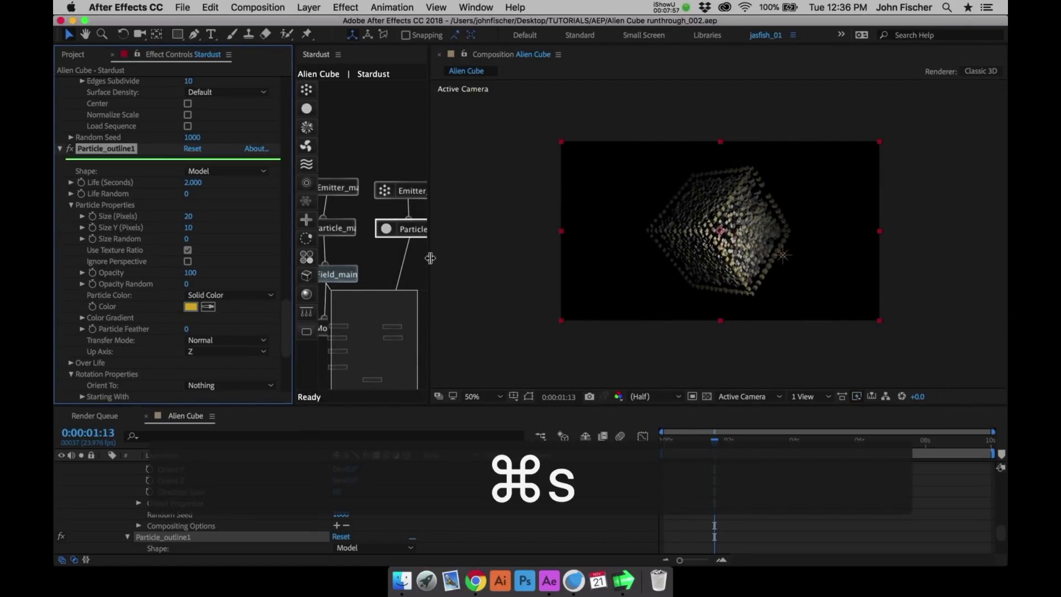
- Widen the Stardust node graph and preview the cube animation with its outline
drag(433, 256, 506, 251)
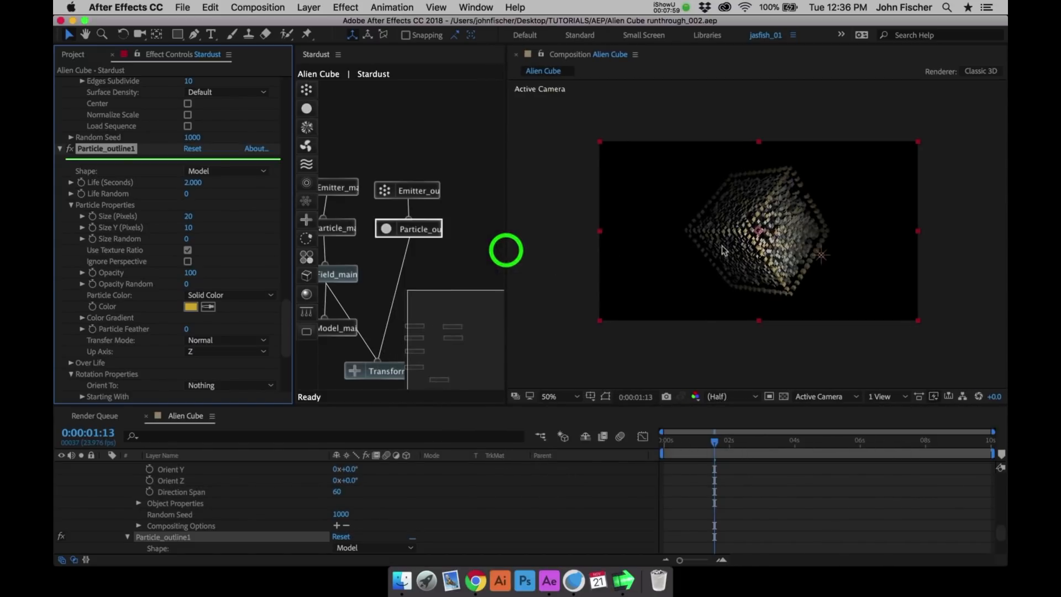
click(768, 240)
key(ctrl+0)
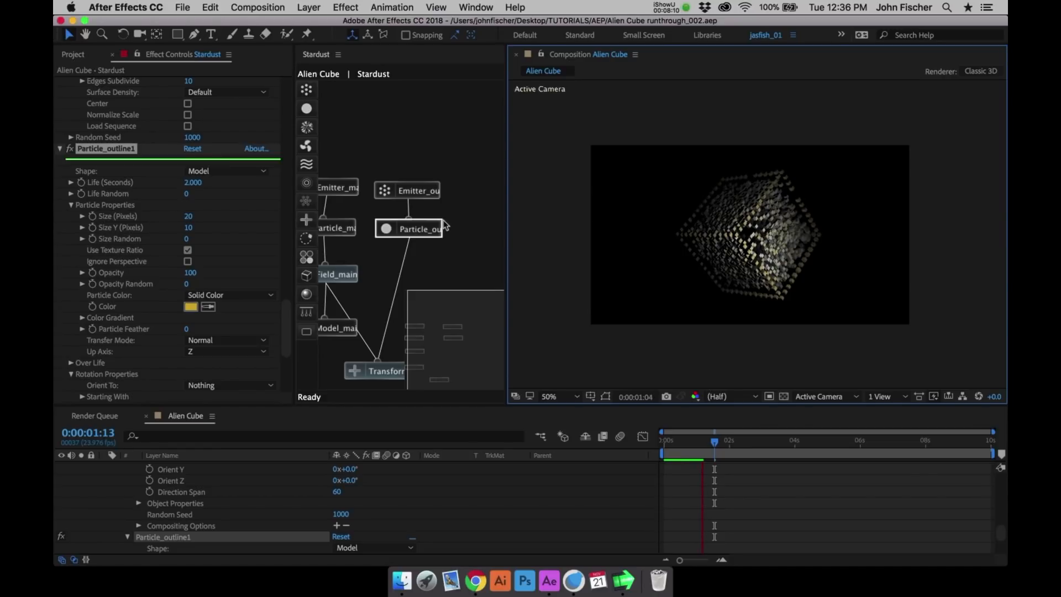
key(space)
key(ctrl+0)
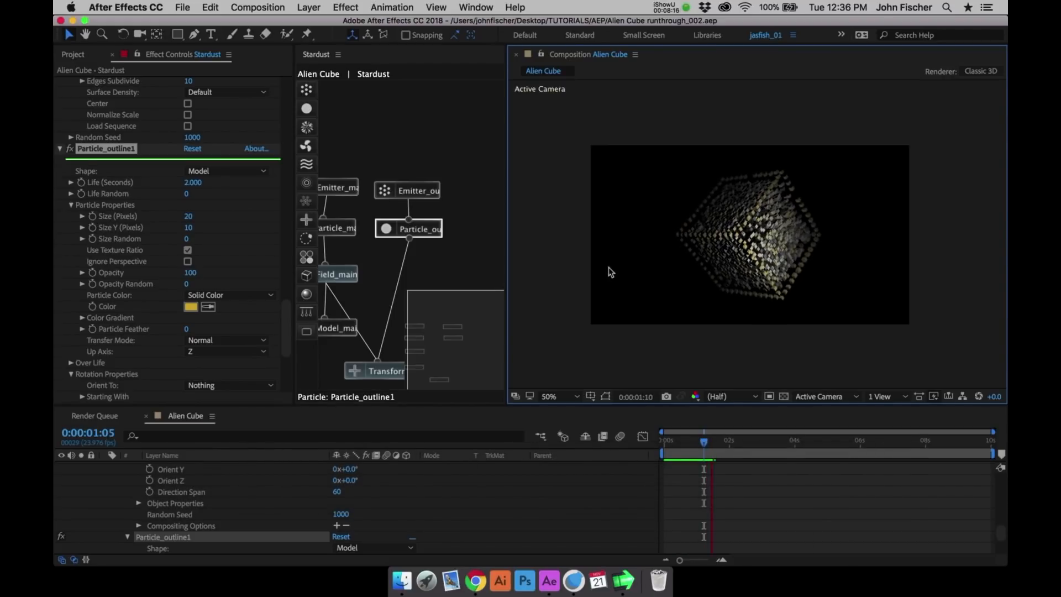
- Duplicate the Emitter_outline1 node and place the copy beside the original in the node graph
click(421, 187)
key(super+d)
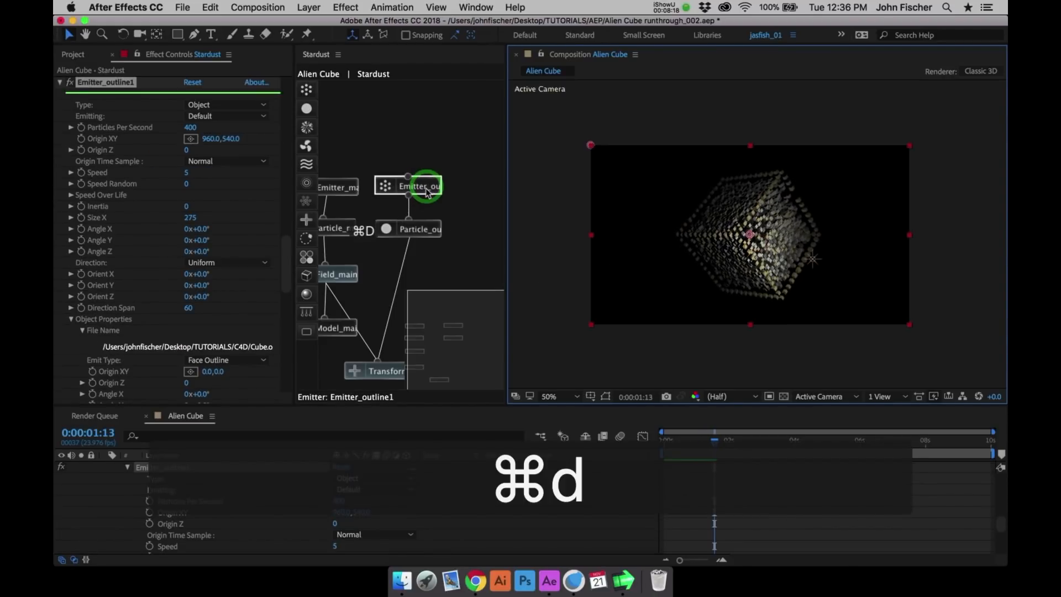
click(423, 228)
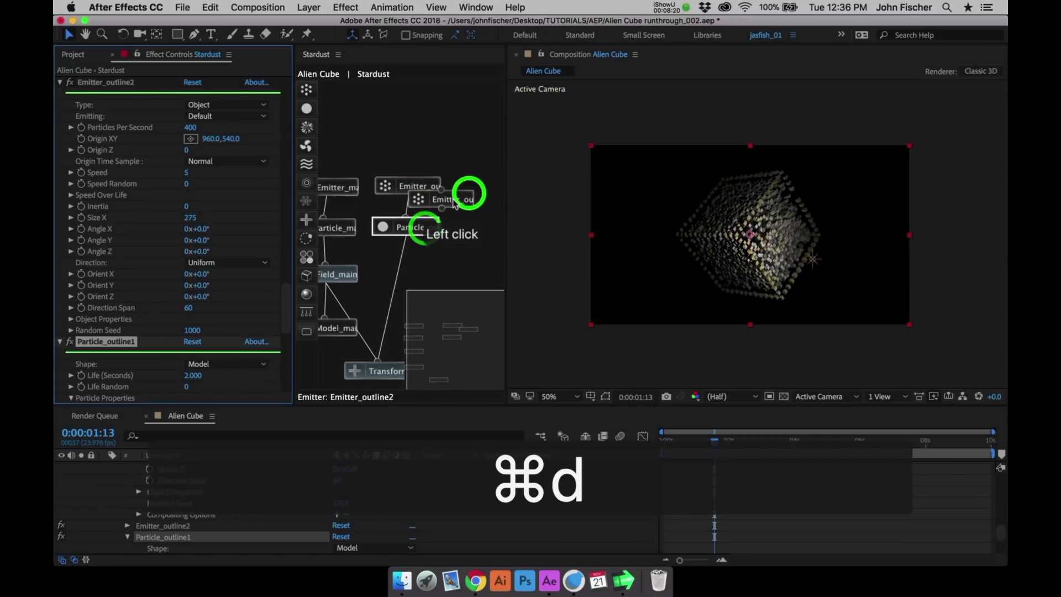
drag(455, 203, 488, 194)
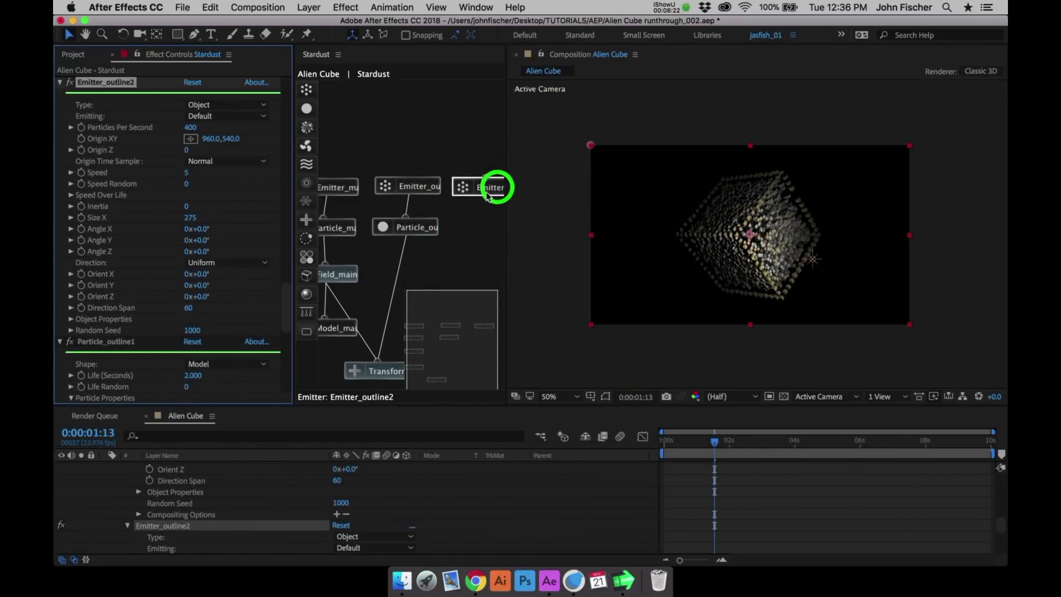
click(430, 232)
key(super+d)
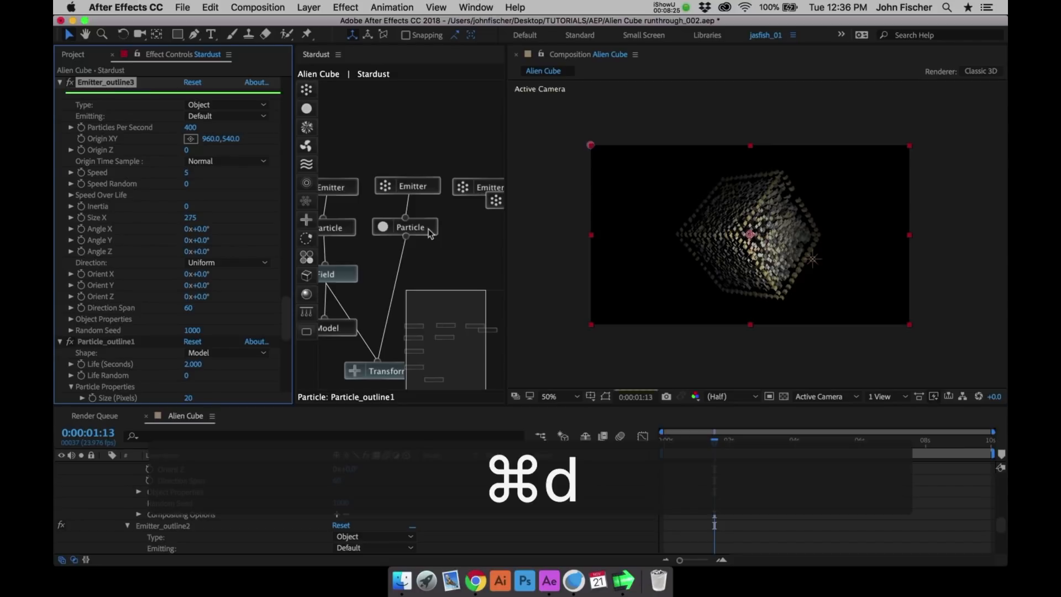
key(super+z)
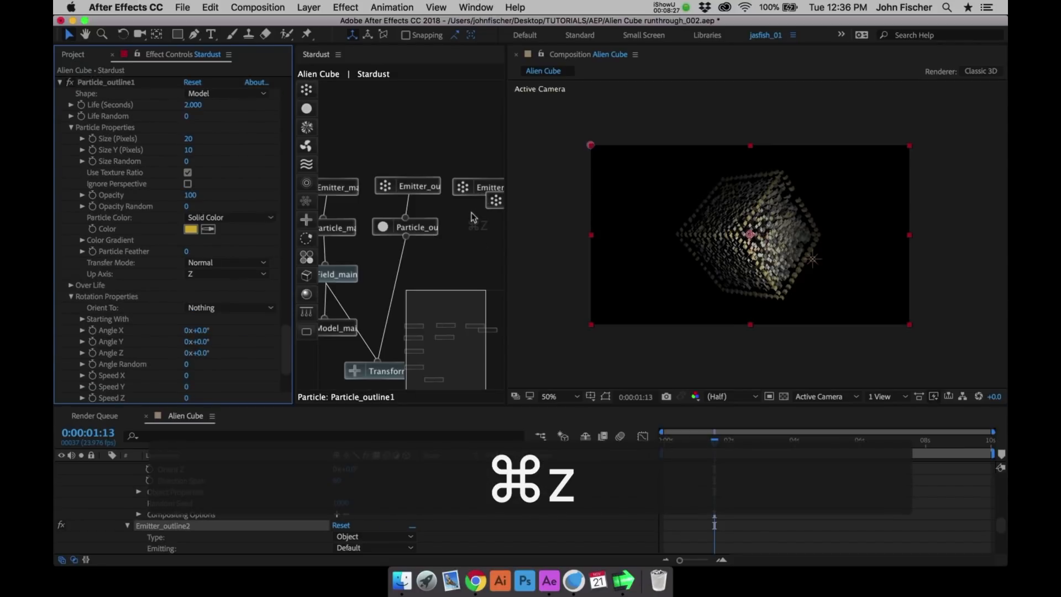
- Duplicate the Particle_outline1 node, place the copy beneath Emitter_outline2 and connect the two nodes
click(422, 230)
key(super+d)
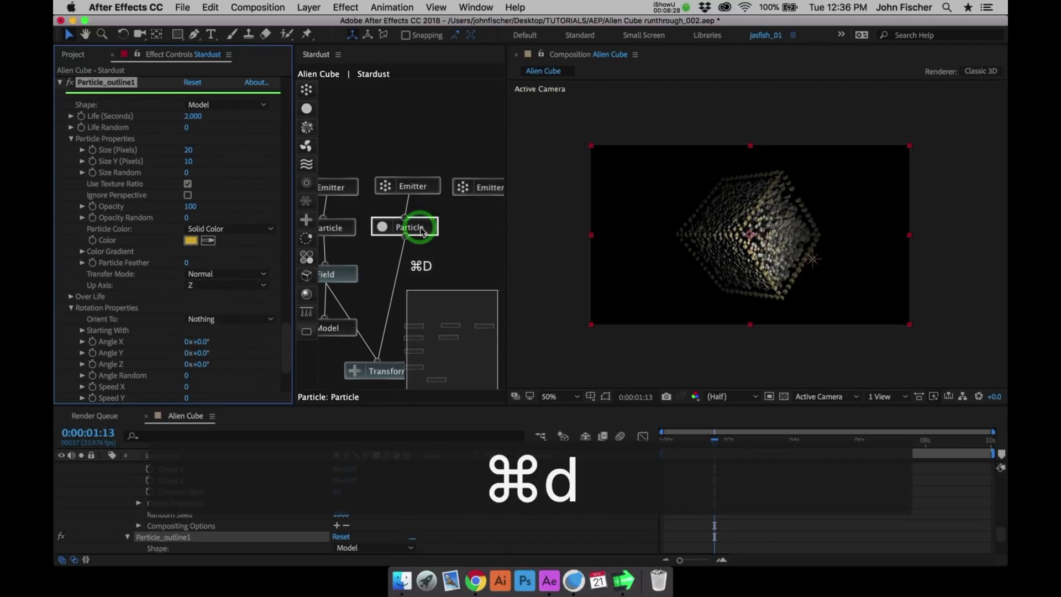
drag(439, 237, 487, 229)
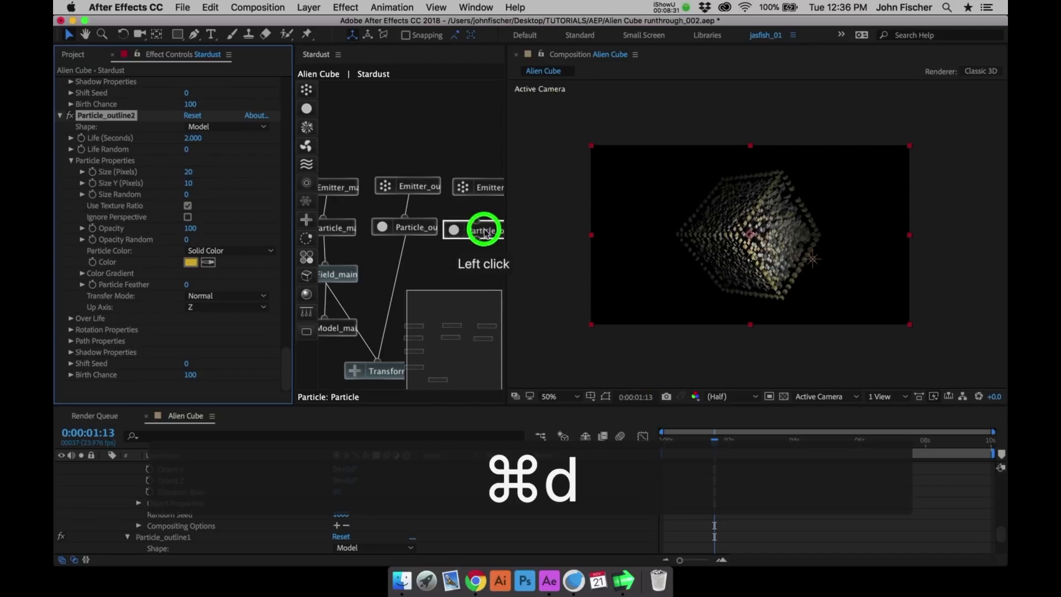
click(487, 188)
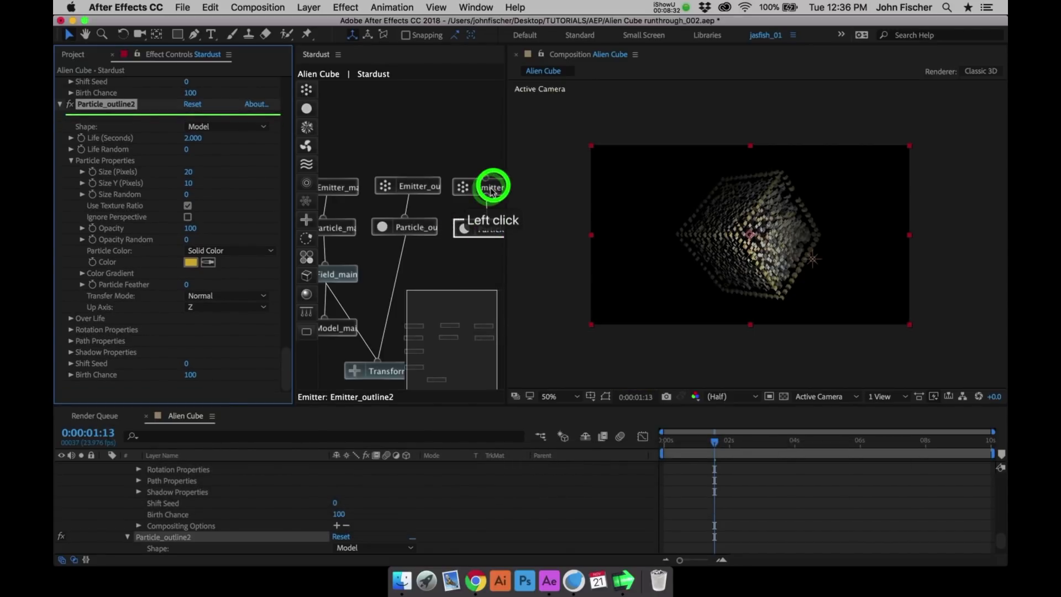
- Change the Emit Type in Emitter_outline2's Object Properties to Vertices
click(283, 301)
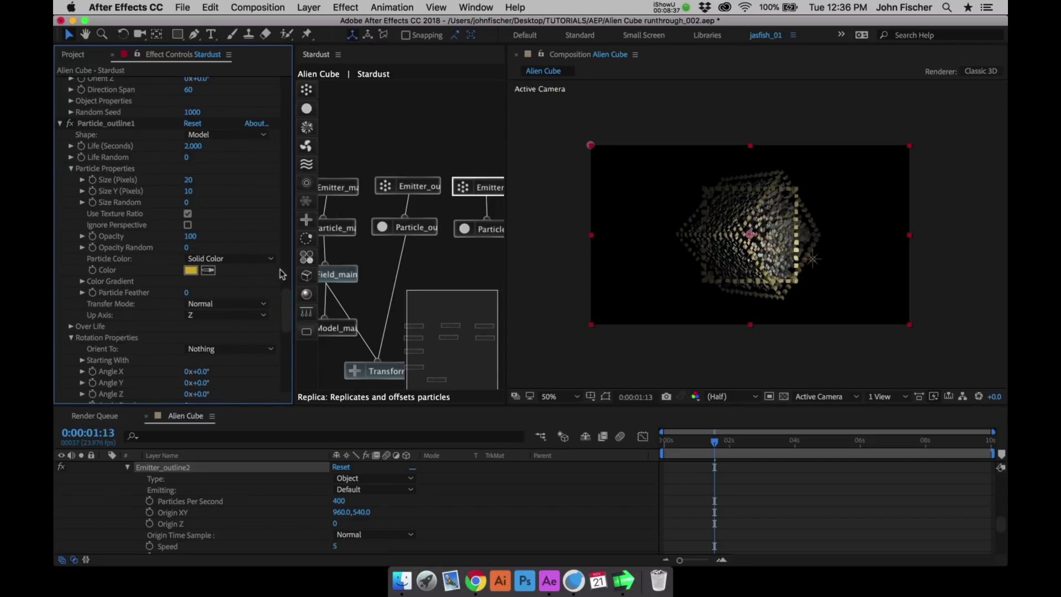
click(478, 187)
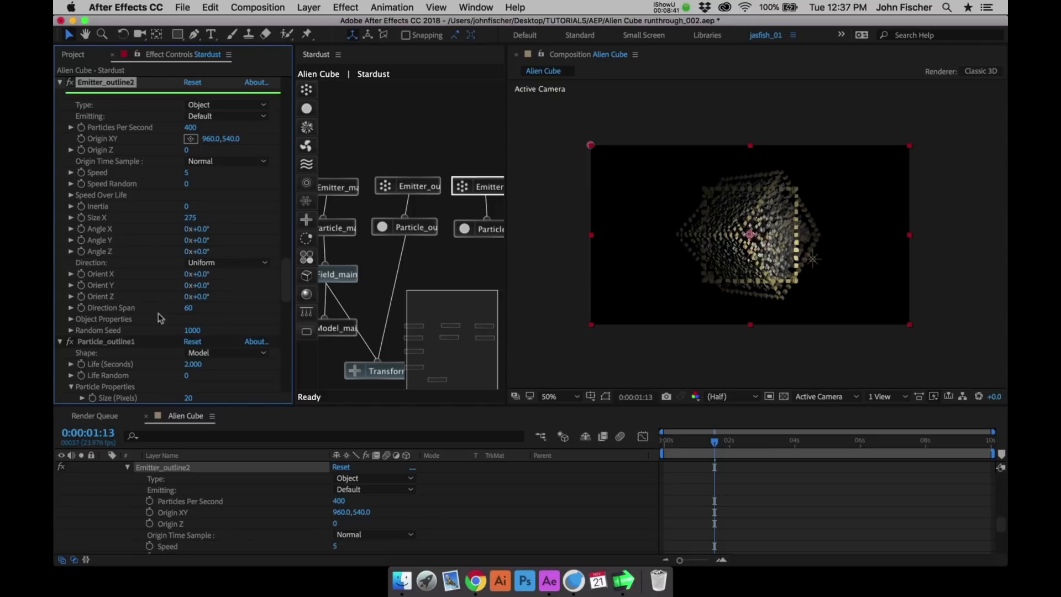
click(72, 320)
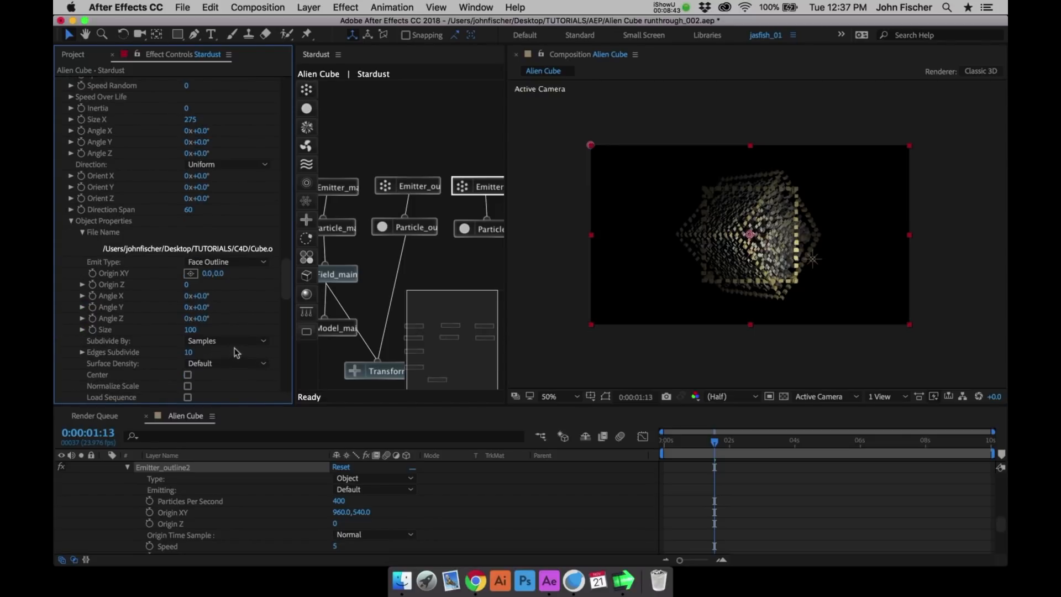
click(237, 266)
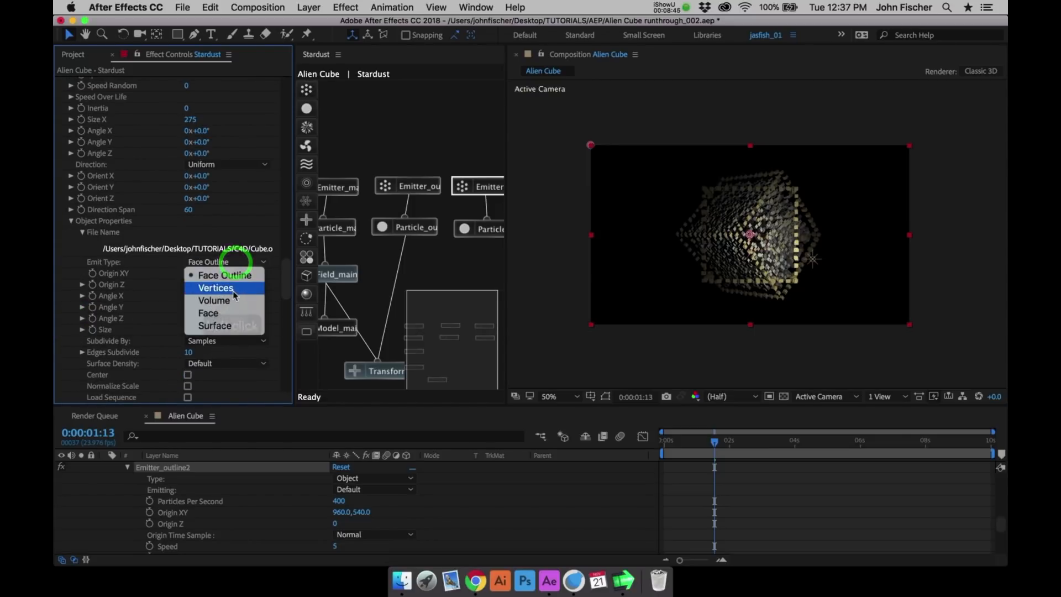
click(230, 285)
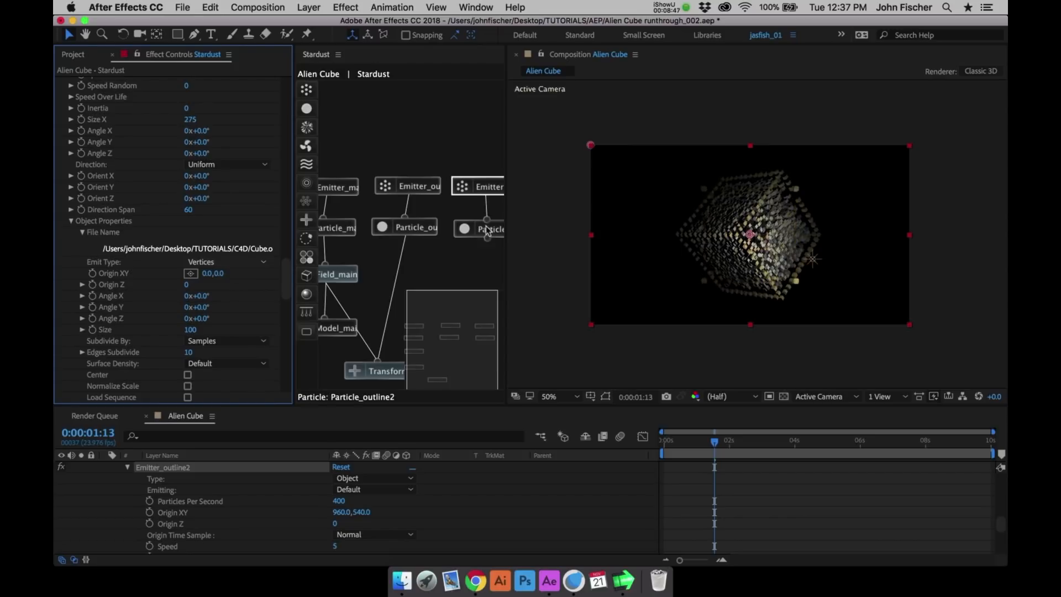
- Set Particle_outline2's Size to 35 pixels and connect its node to the Transform node
click(463, 229)
click(285, 343)
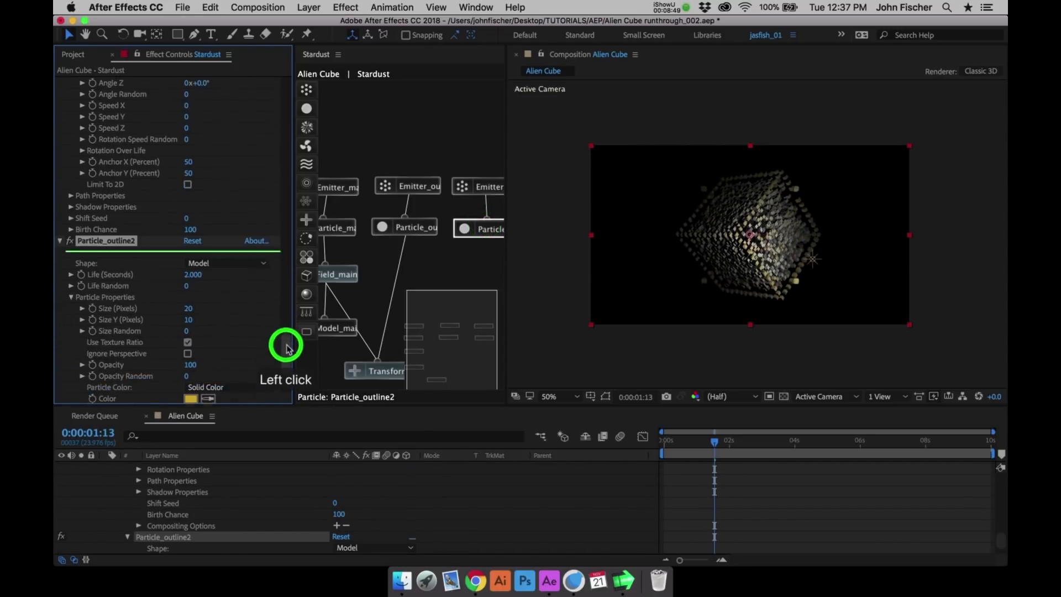
click(188, 286)
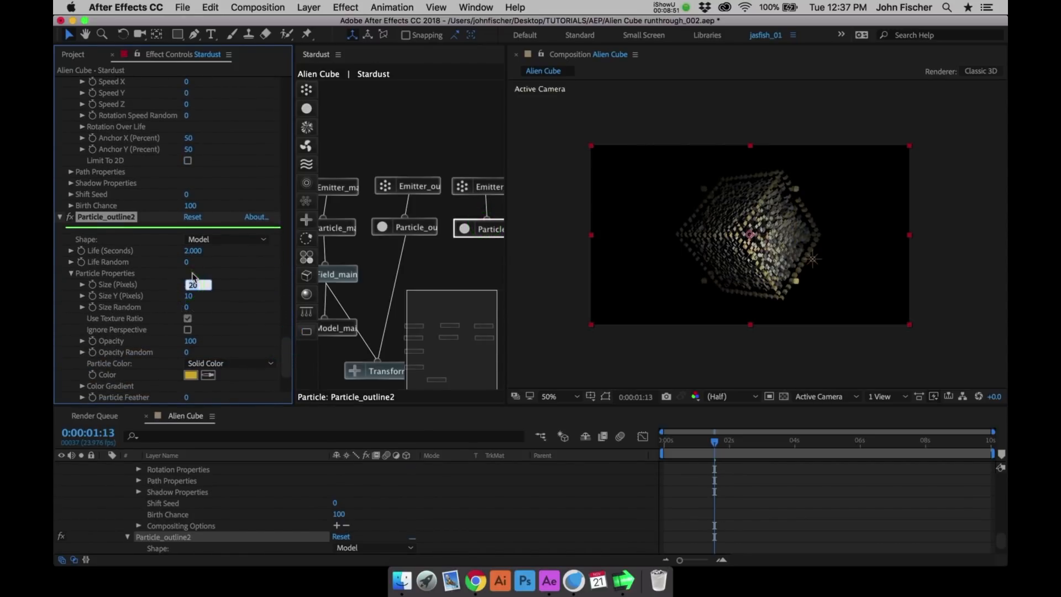
text(35)
key(Return)
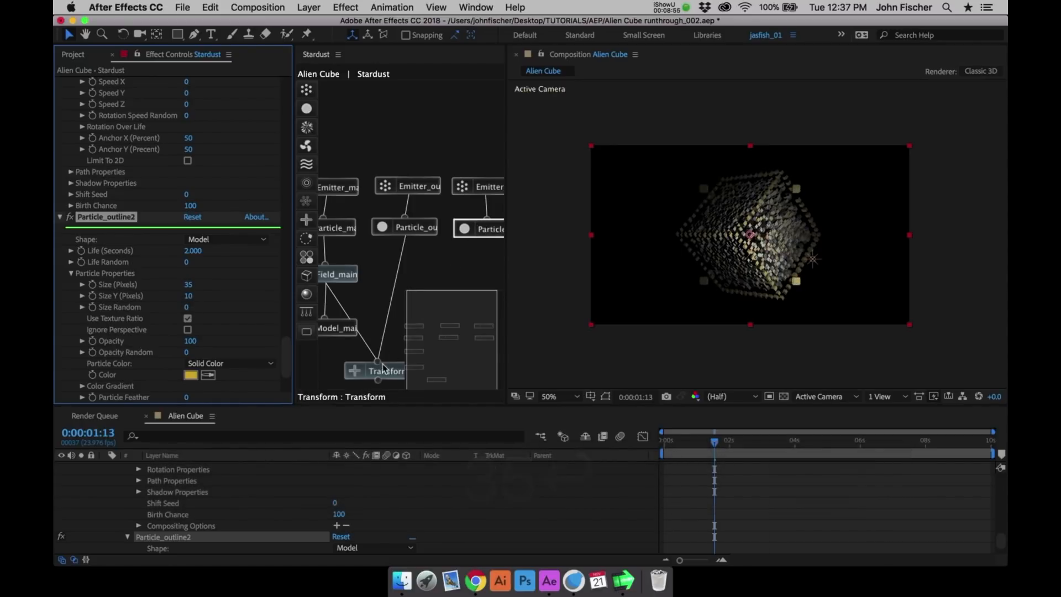
click(378, 362)
click(492, 228)
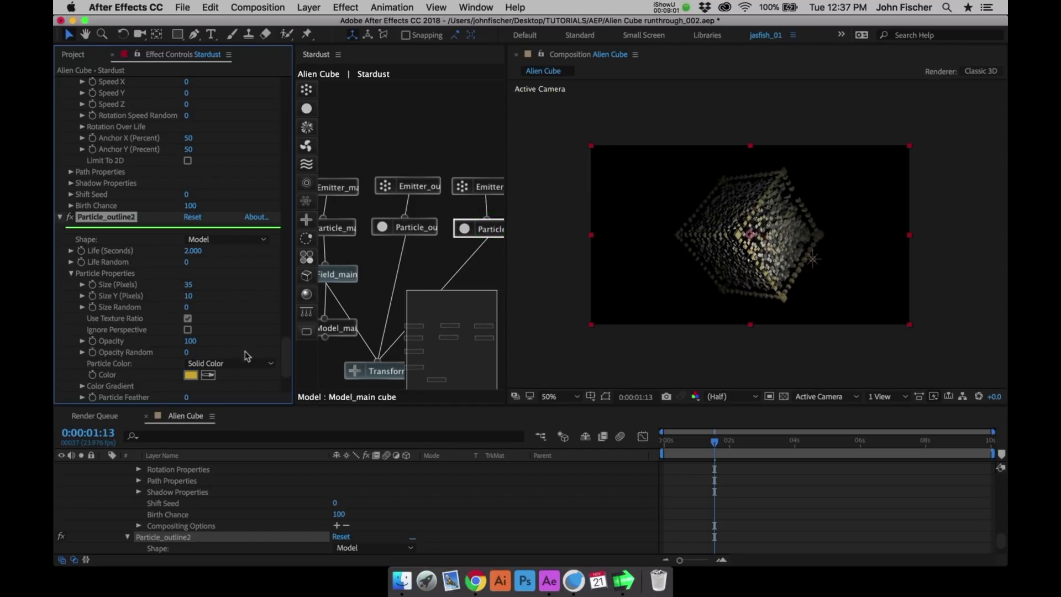
- Change Particle_outline2's Color to a saturated orange-red and inspect the cube's corner particles at 100% magnification
click(192, 375)
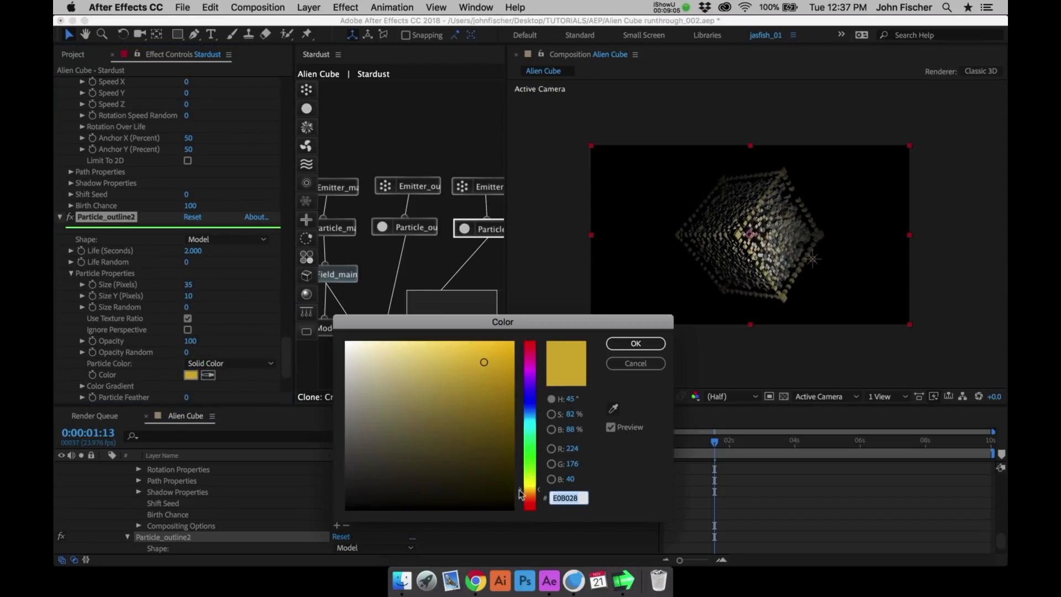
click(528, 496)
click(501, 358)
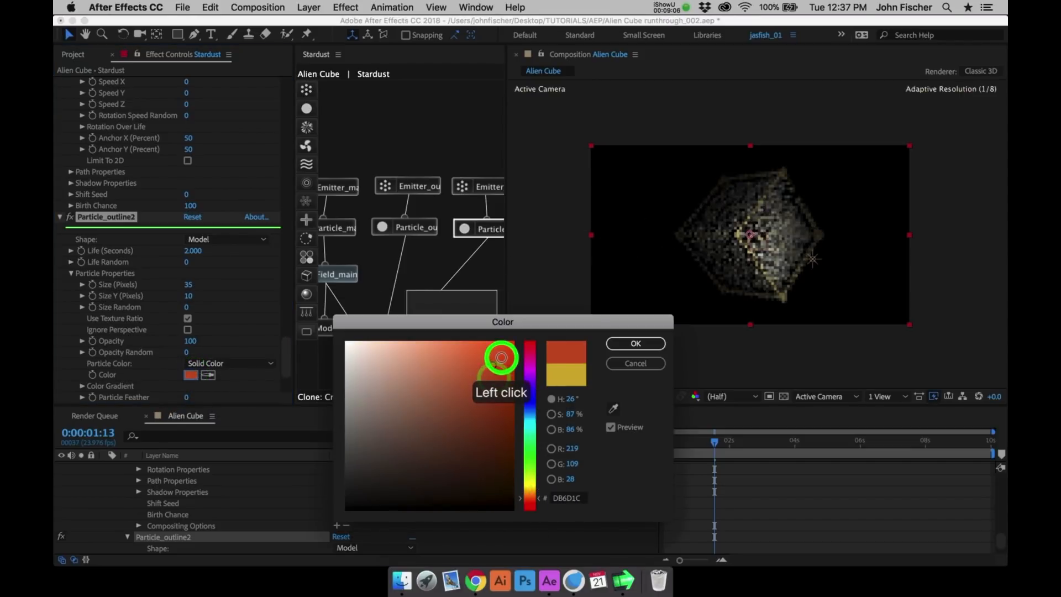
click(635, 343)
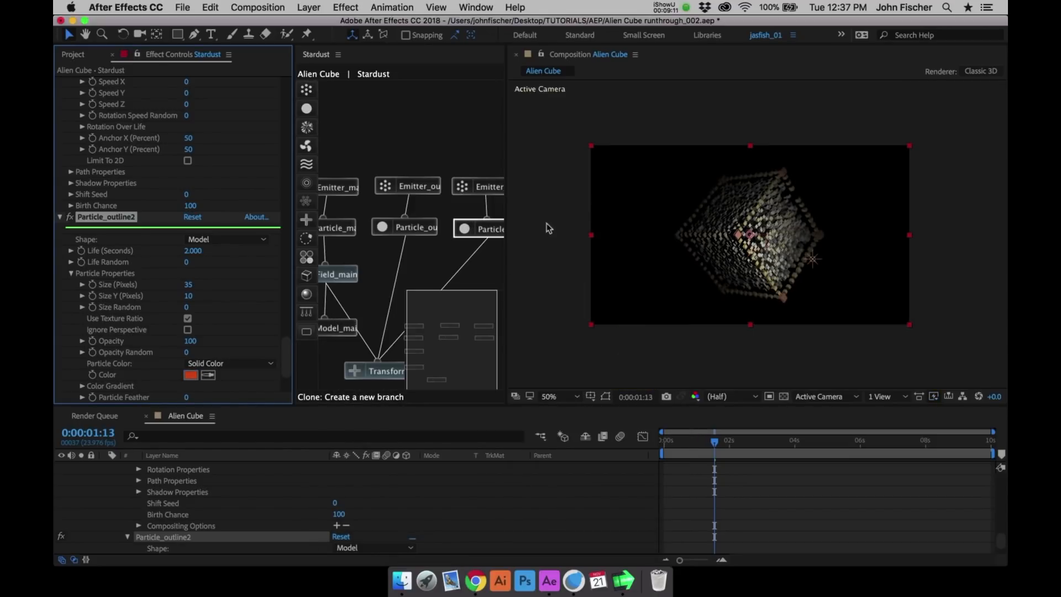
key(/)
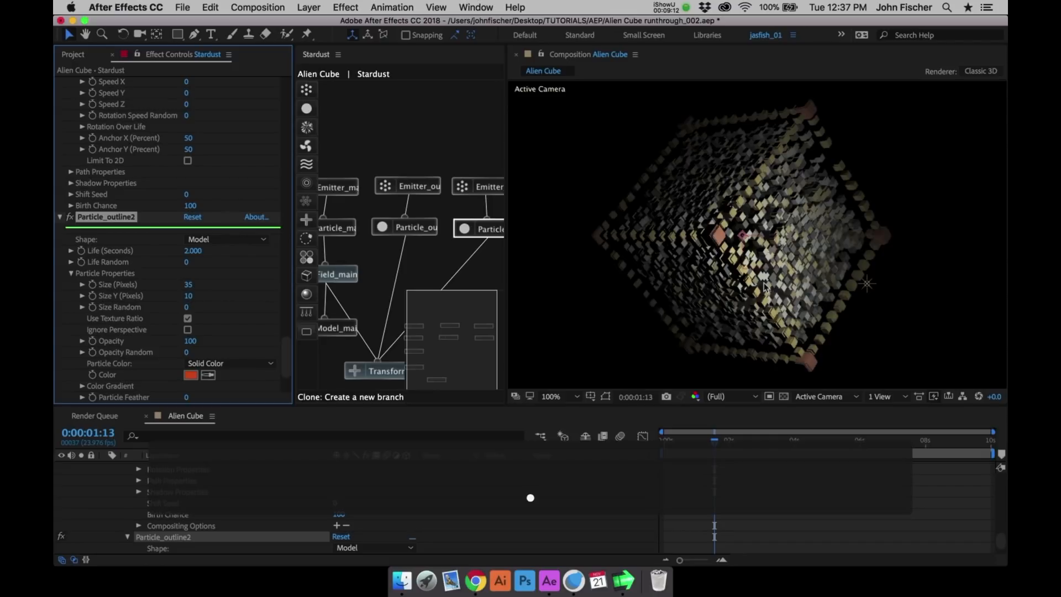
drag(765, 287, 792, 254)
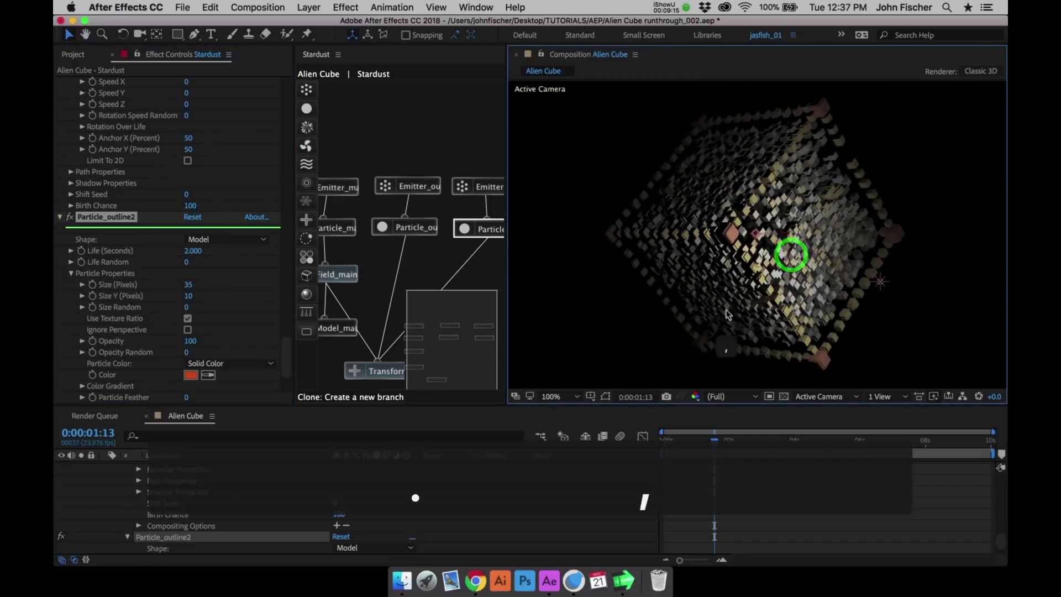
key(comma)
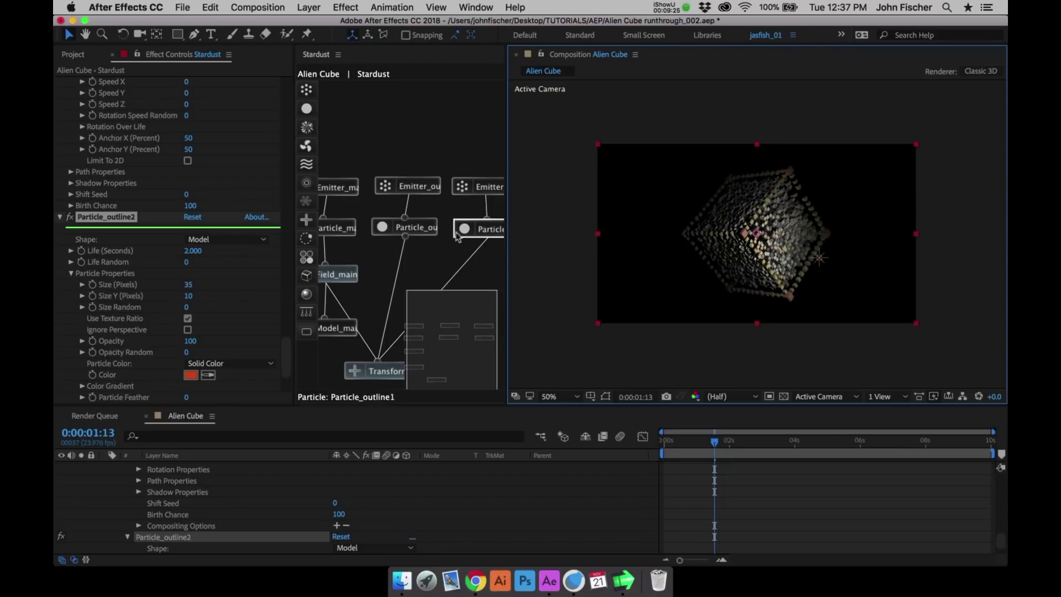
- Duplicate the Emitter_outline2 node and place the copy beside the original in the node graph
click(455, 293)
click(474, 208)
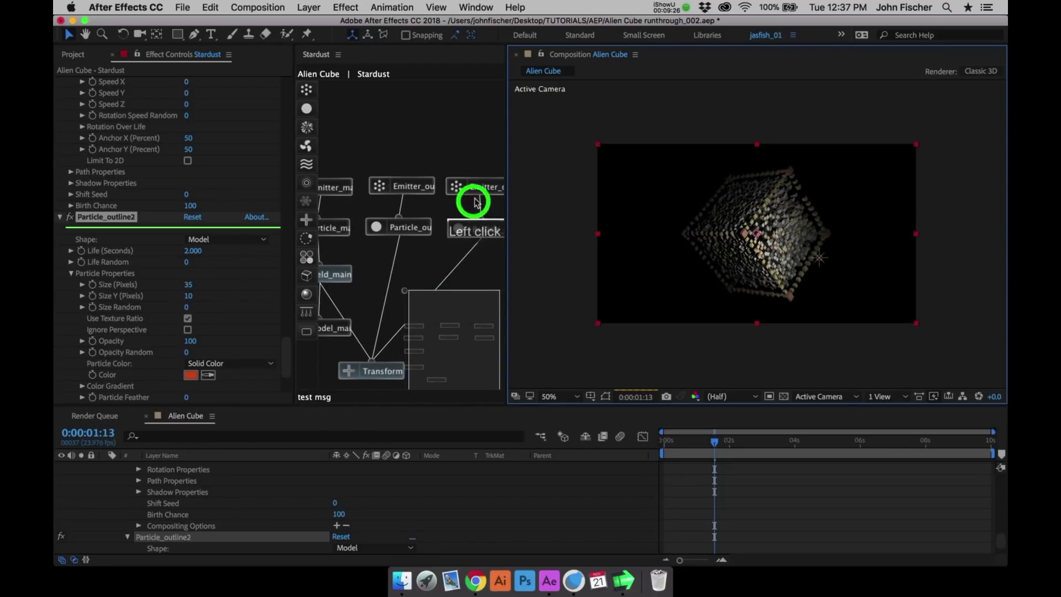
click(417, 193)
key(super+d)
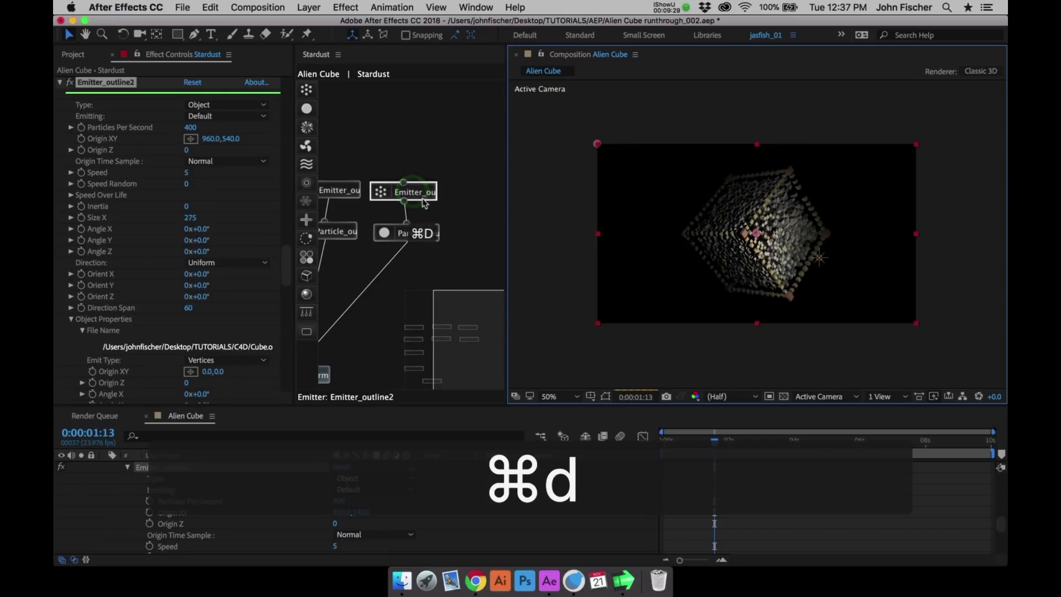
click(473, 194)
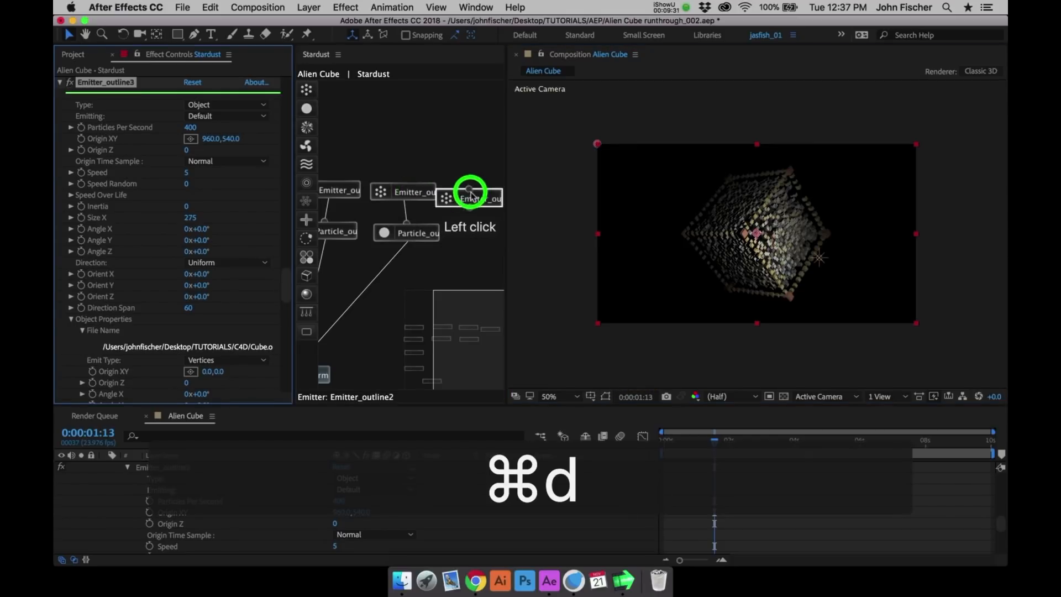
- Rename the duplicated outline emitter to Emitter_random
click(106, 88)
scroll(108, 93, down, 1)
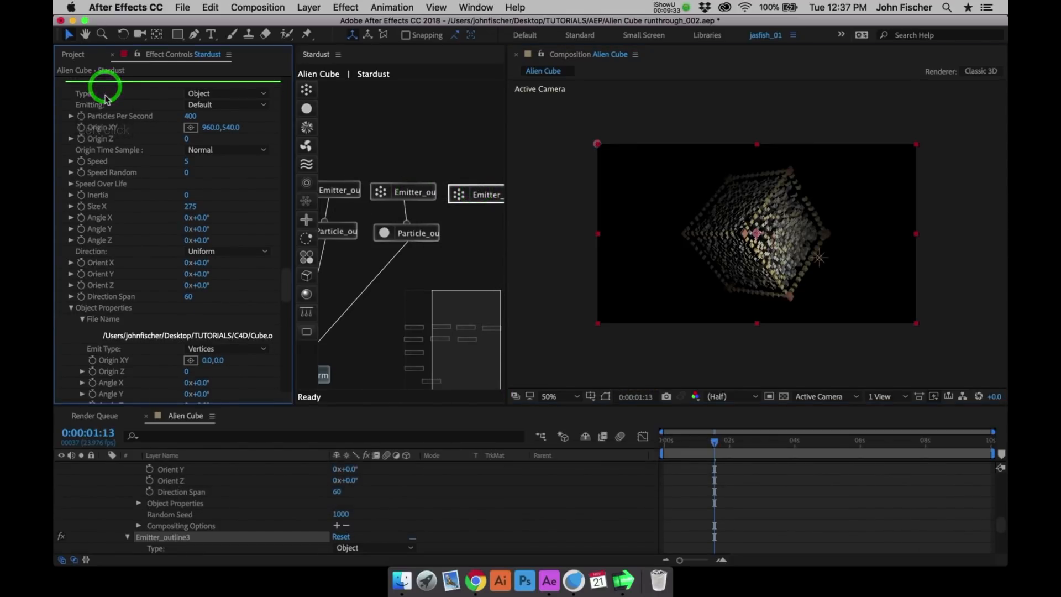
click(484, 193)
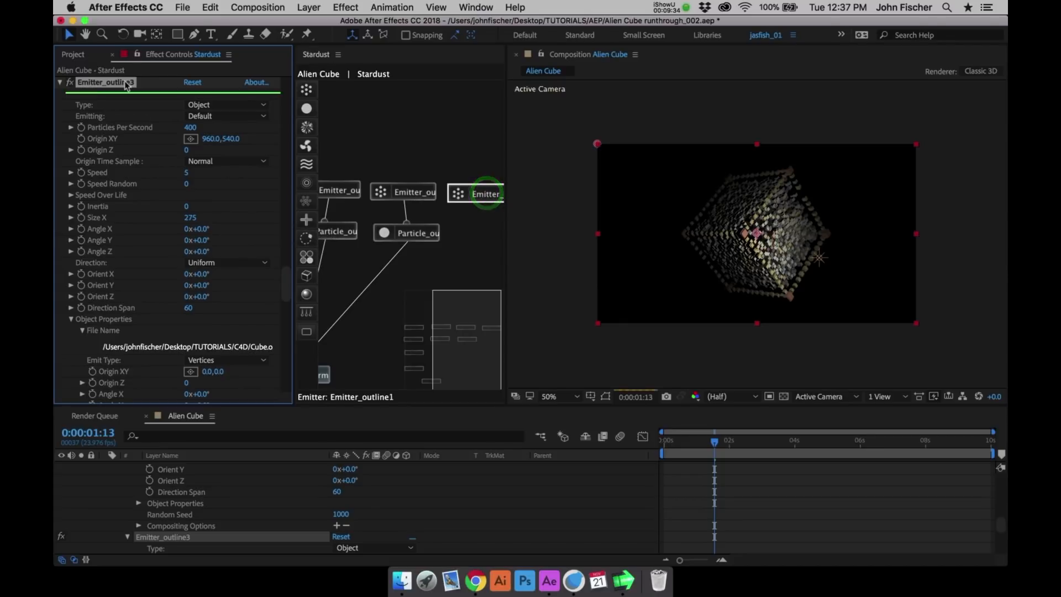
click(122, 83)
key(Return)
key(Down)
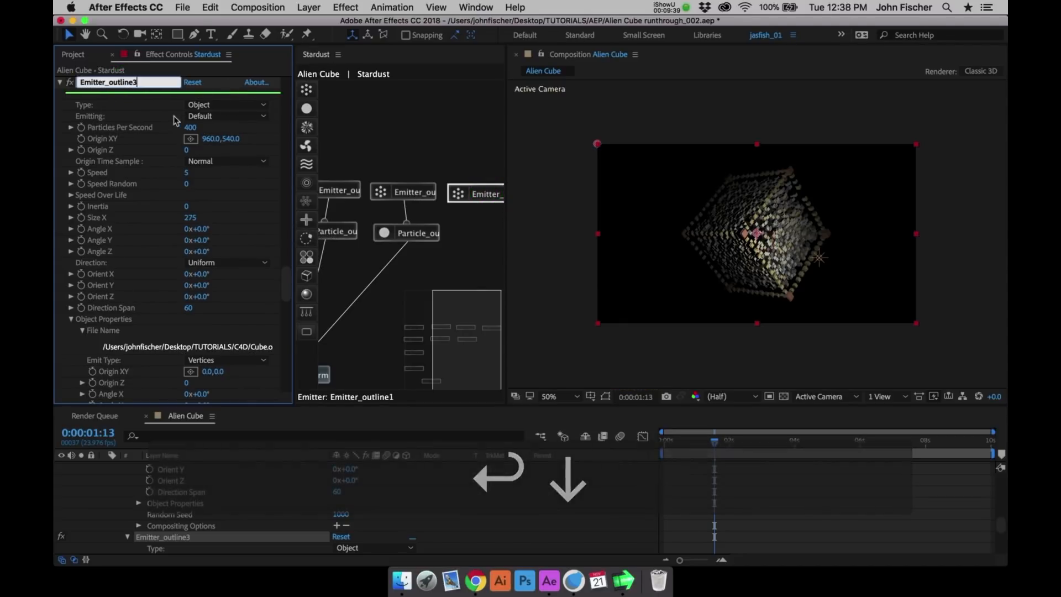
key(BackSpace)
key(BackSpace)
key(BackSpace)
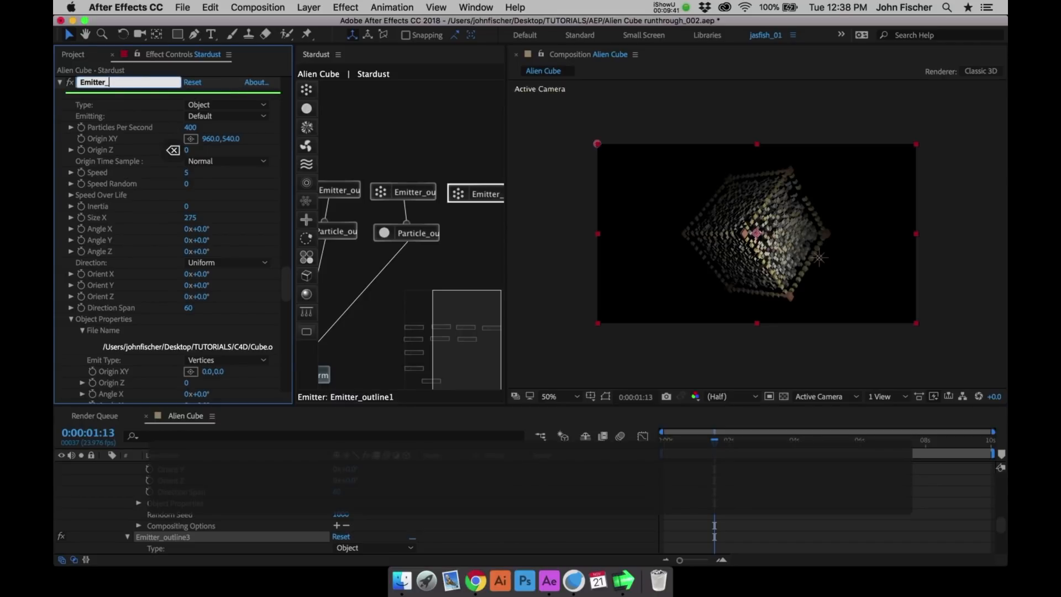
text(random)
key(Return)
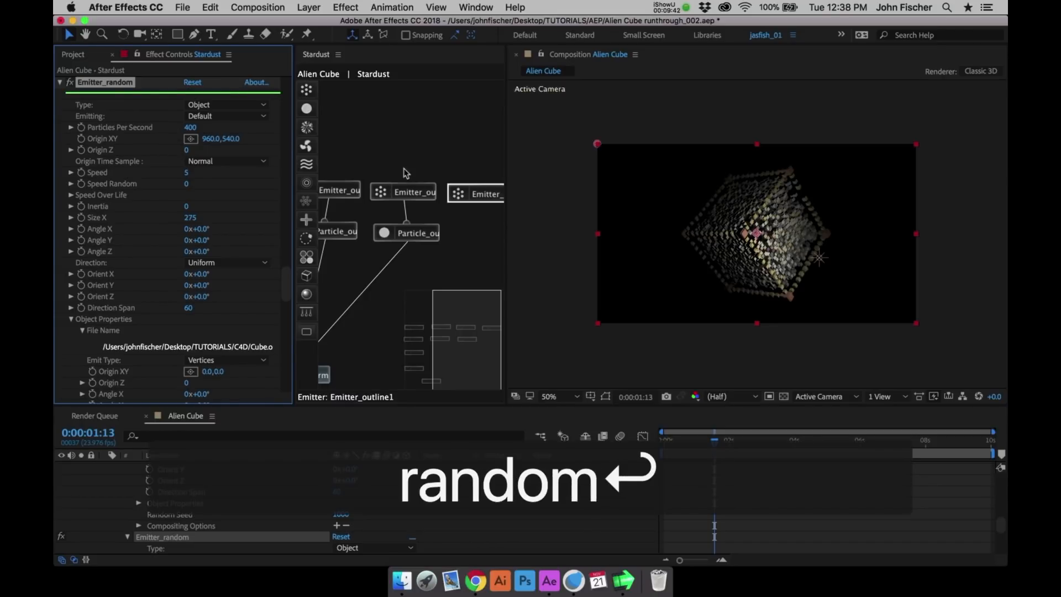
- Duplicate the Particle_outline2 node, place the copy beneath Emitter_random and connect it to both Emitter_random and the Transform node
click(421, 233)
key(super+d)
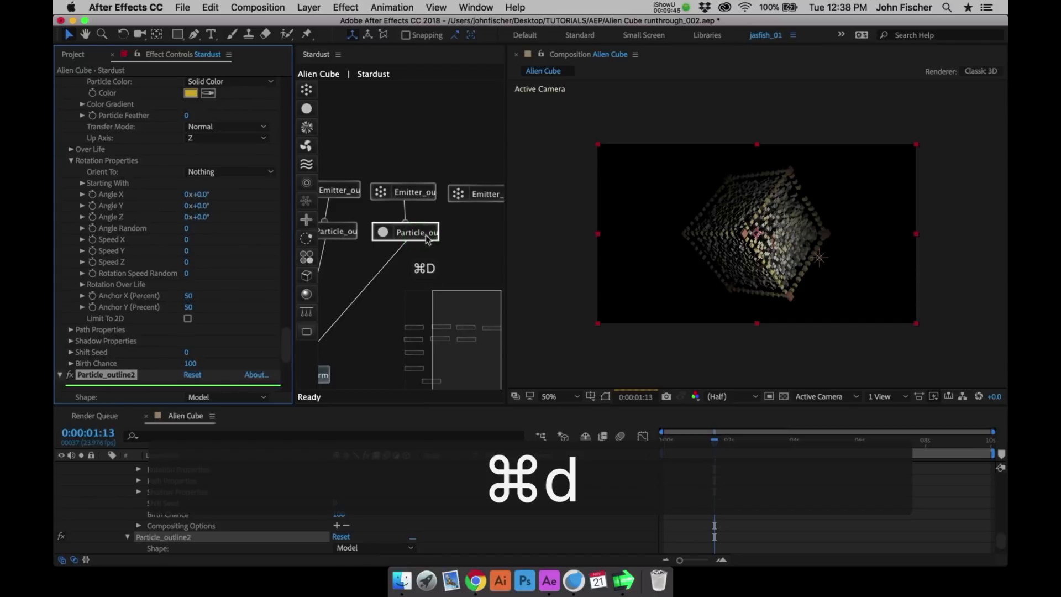
drag(426, 239, 485, 194)
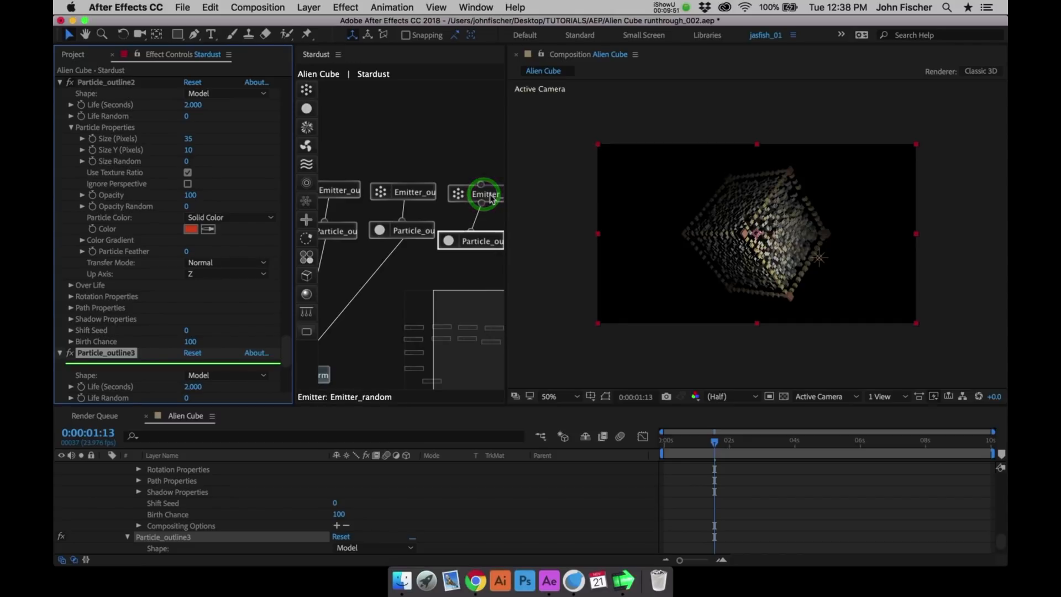
drag(461, 307, 451, 306)
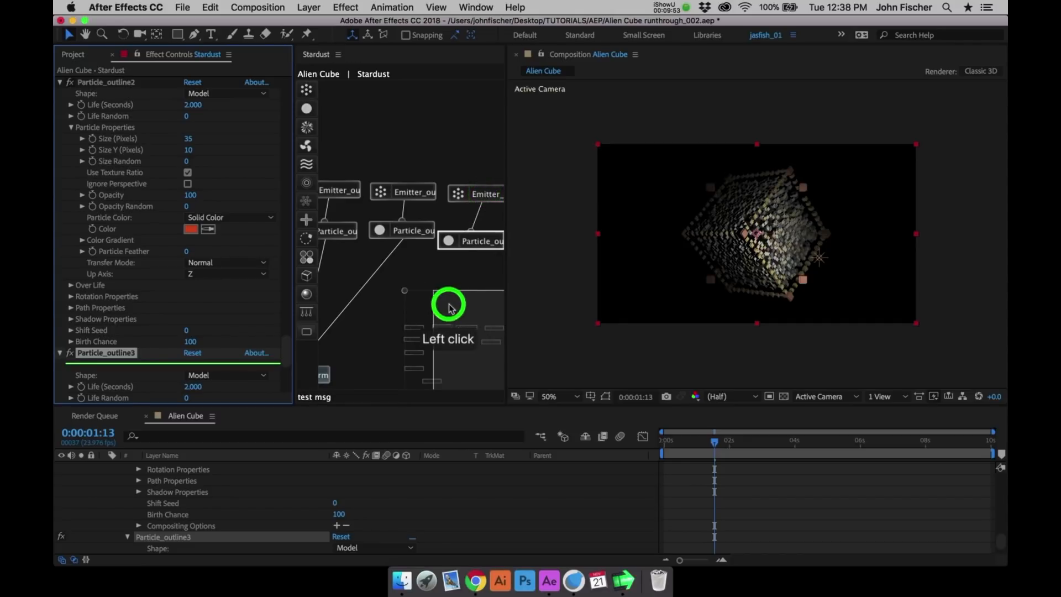
click(331, 365)
drag(331, 364, 501, 249)
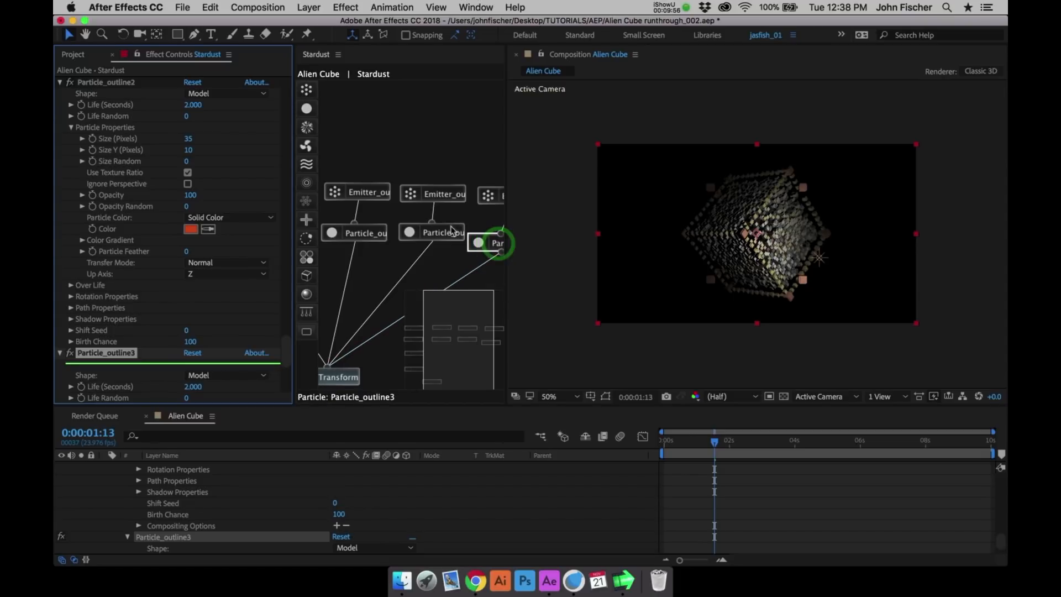
- Set Emitter_random's Emit Type to Volume and its Particles Per Second to 1500
click(484, 298)
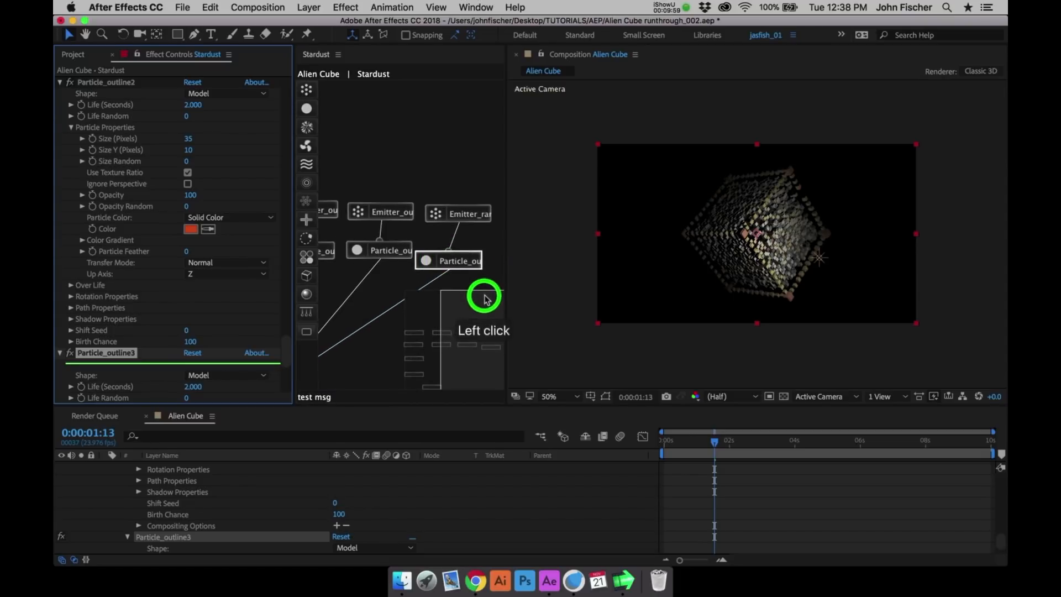
click(436, 187)
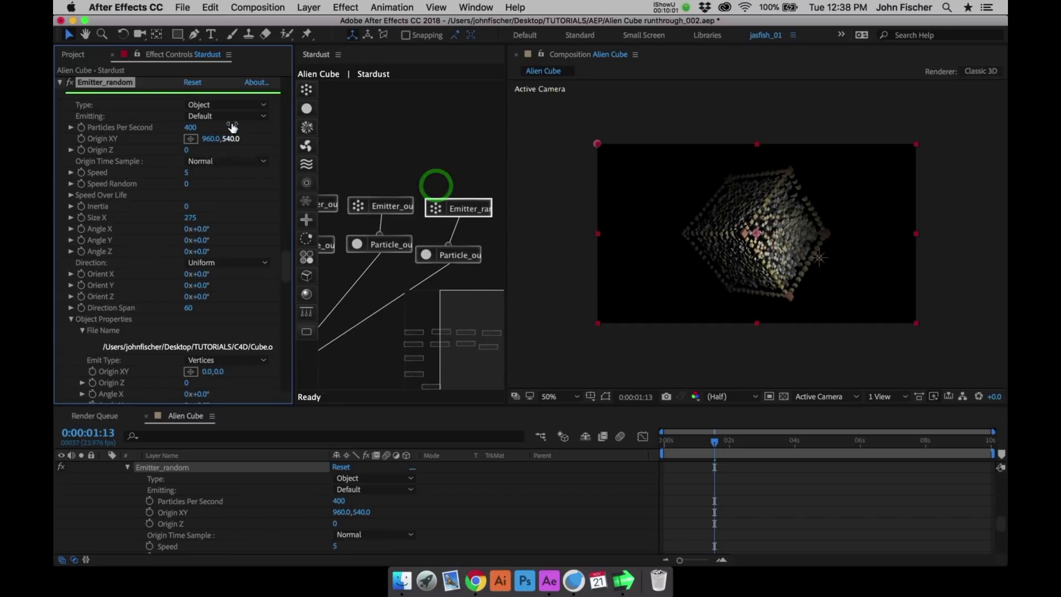
click(238, 360)
click(234, 399)
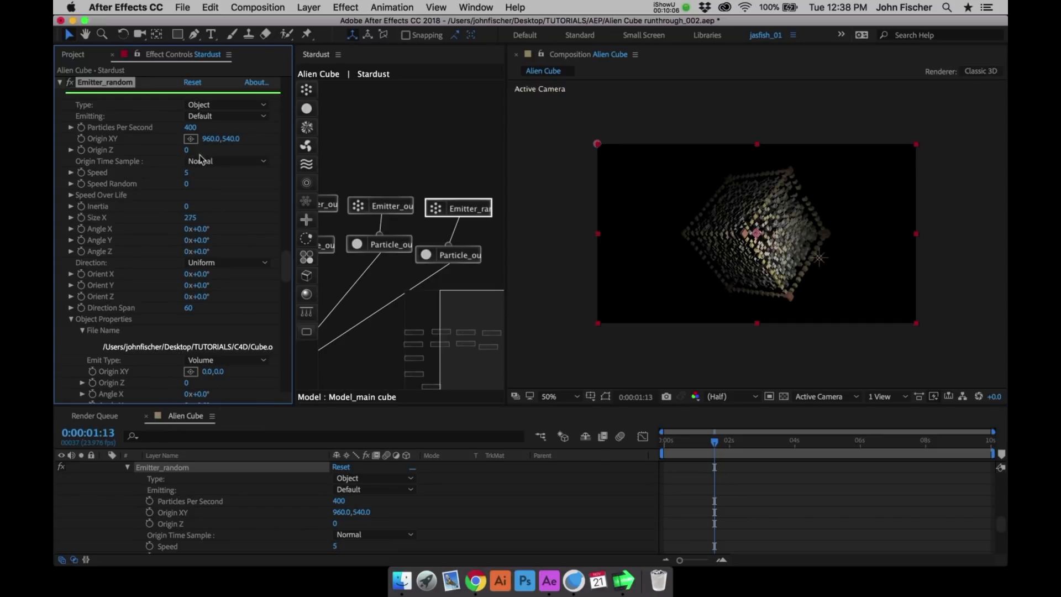
click(190, 128)
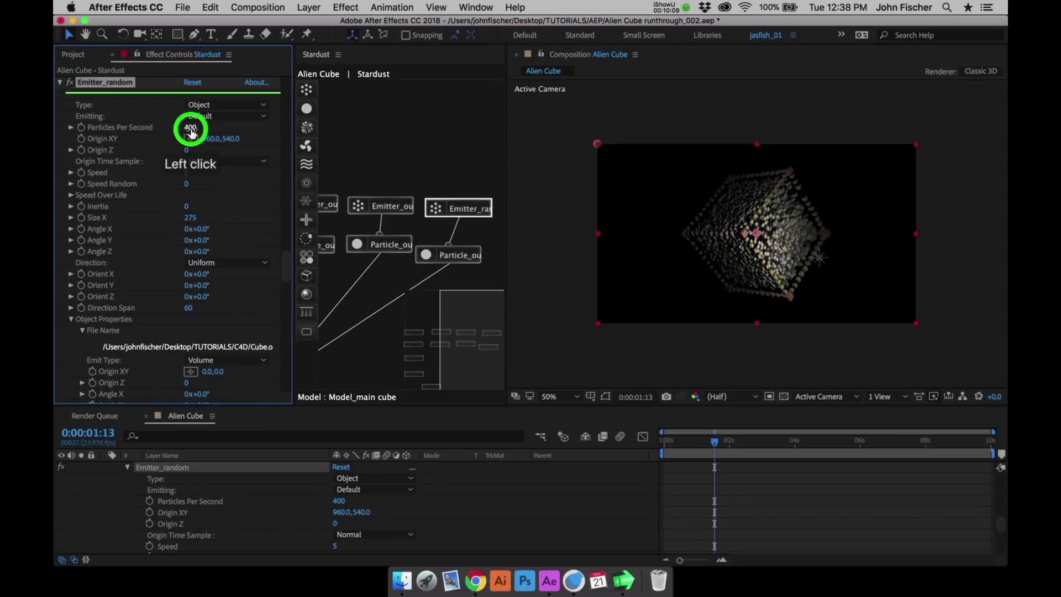
text(1500)
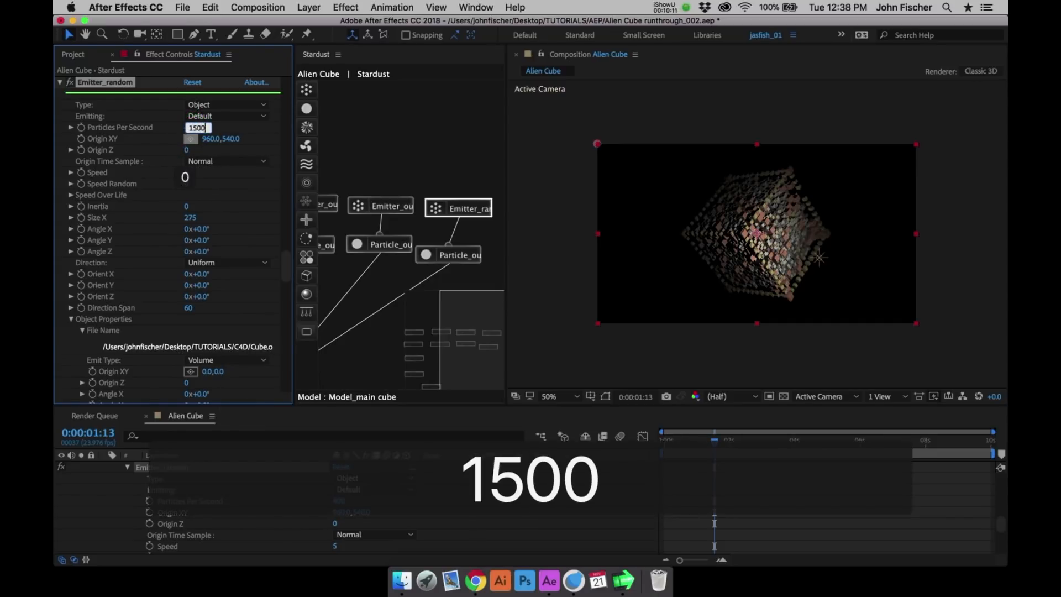
key(Return)
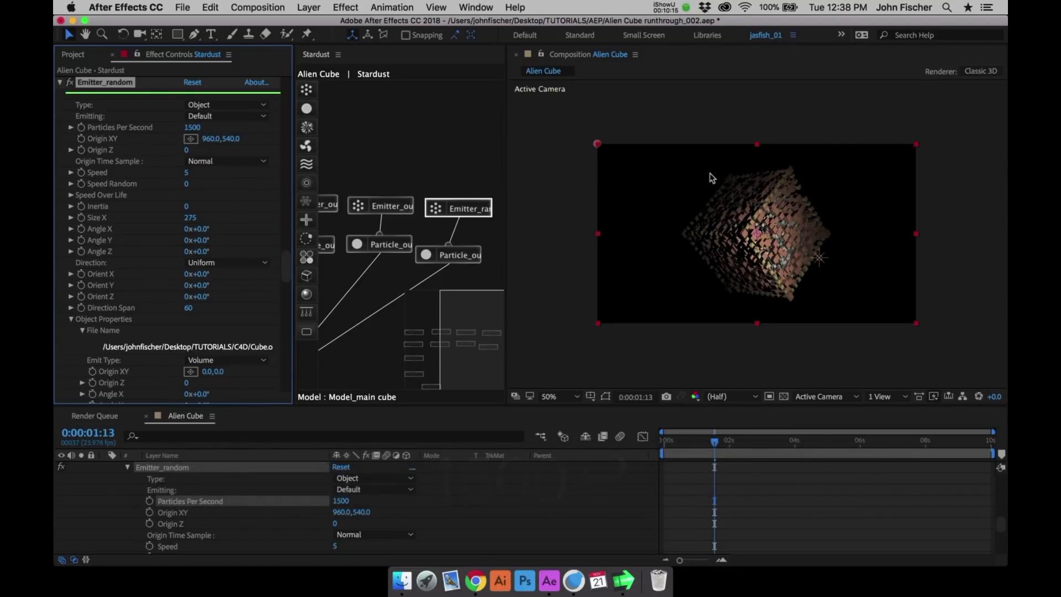
- Set Emitter_random's Speed to 50
click(191, 219)
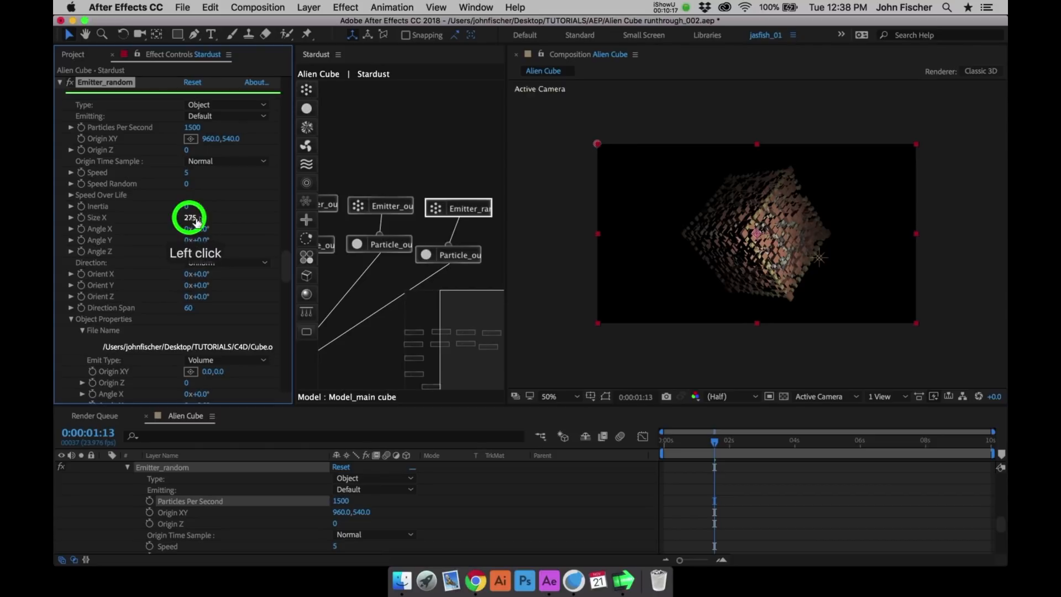
click(187, 173)
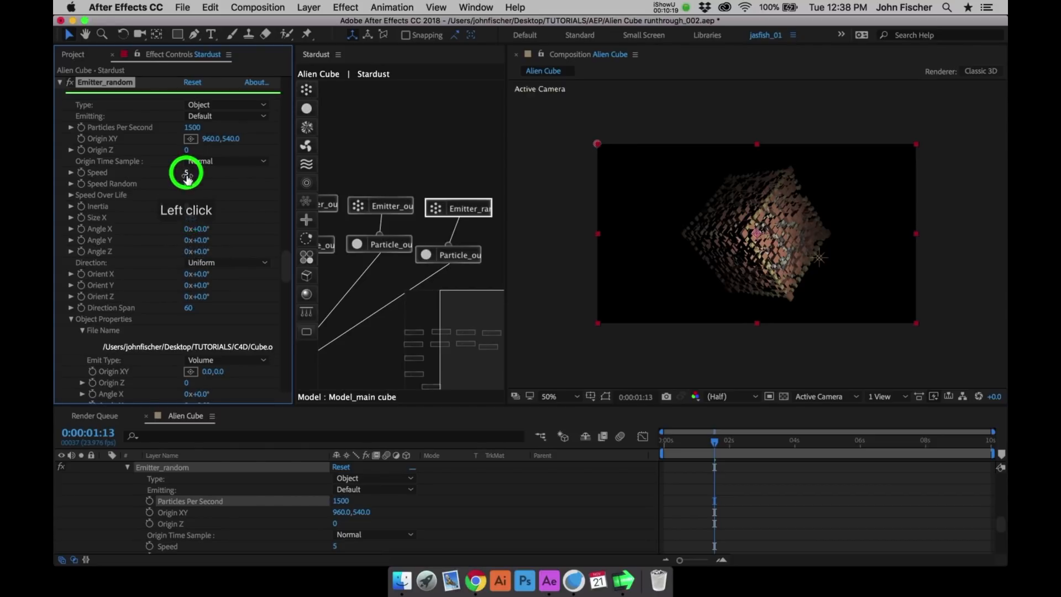
text(50)
key(Return)
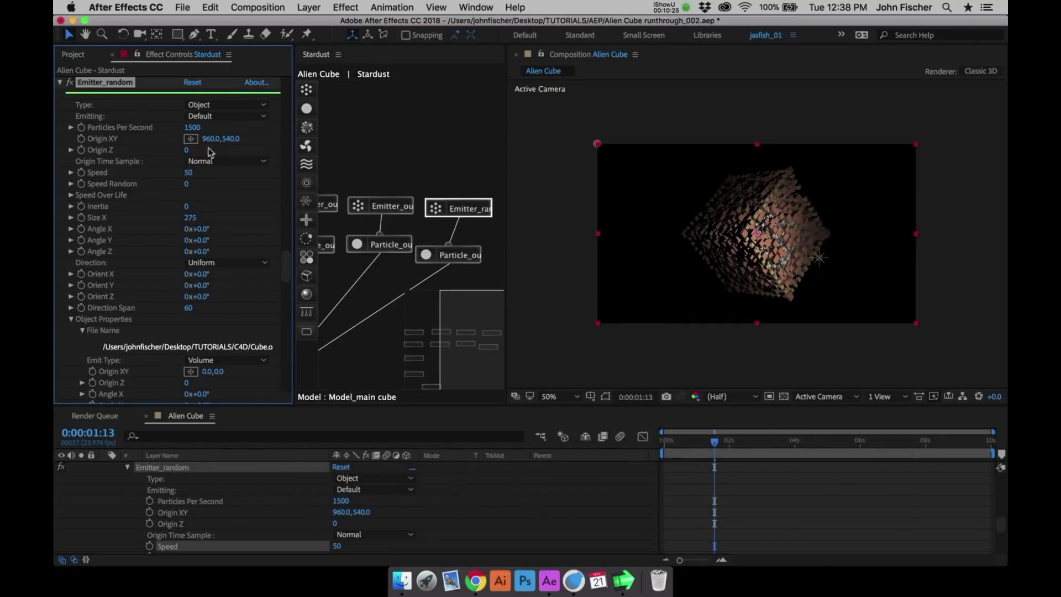
- Set Emitter_random's Size X to 450 and its Emitting mode to Once
click(192, 218)
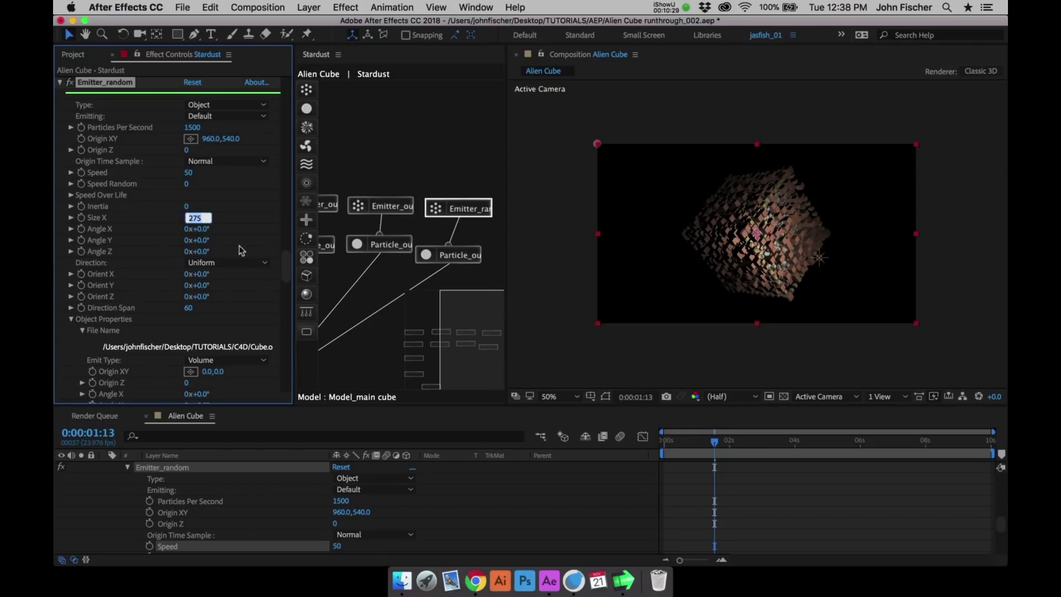
text(450)
key(Return)
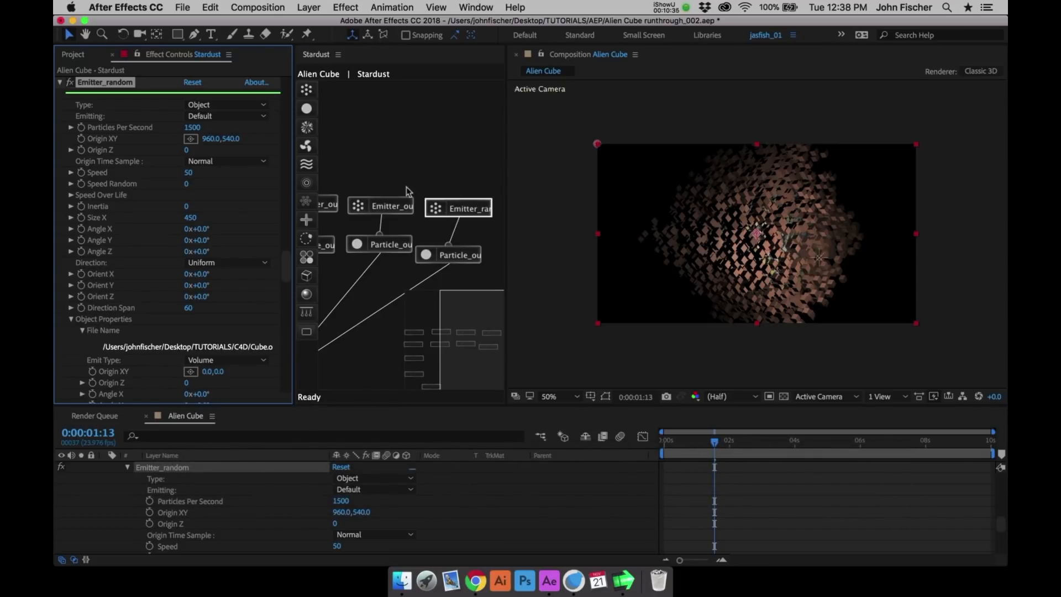
click(220, 117)
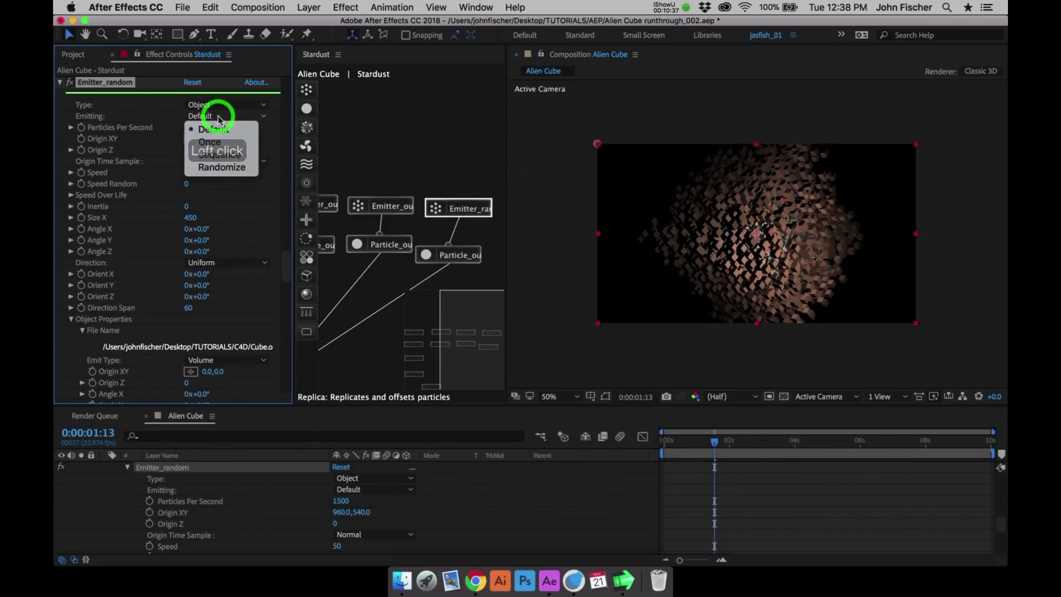
click(214, 115)
click(220, 141)
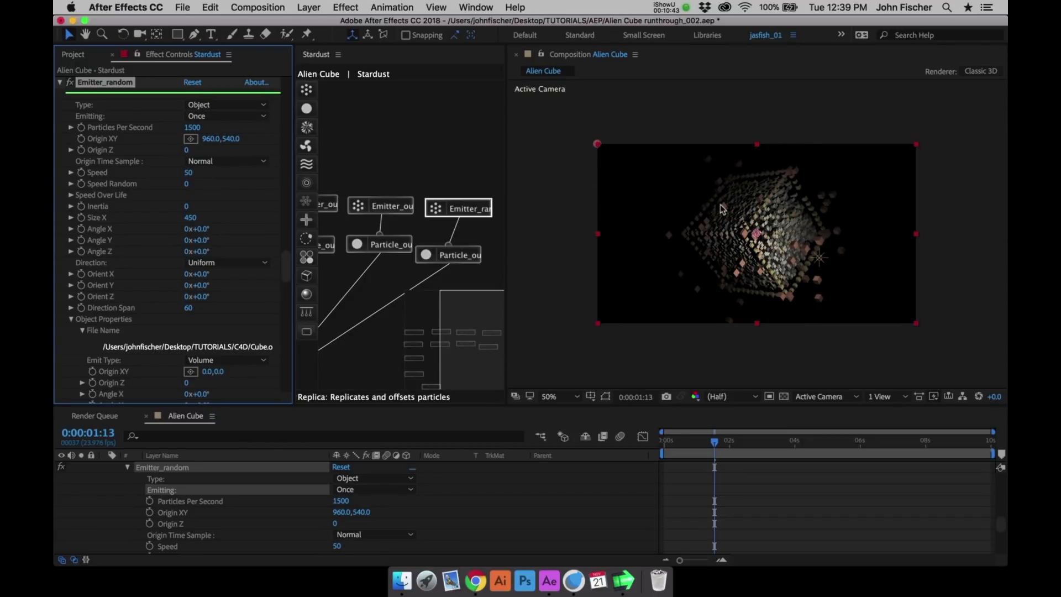
- Preview the particle animation, save the project, and collapse the Emitter_random and Particle_outline1 settings
key(ctrl+0)
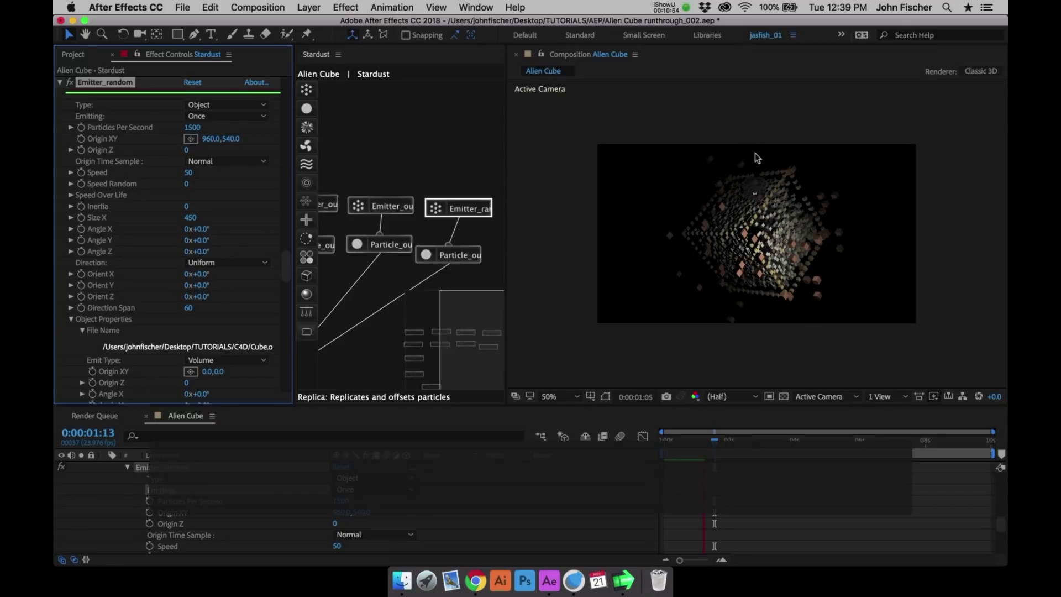
key(space)
key(cmd+s)
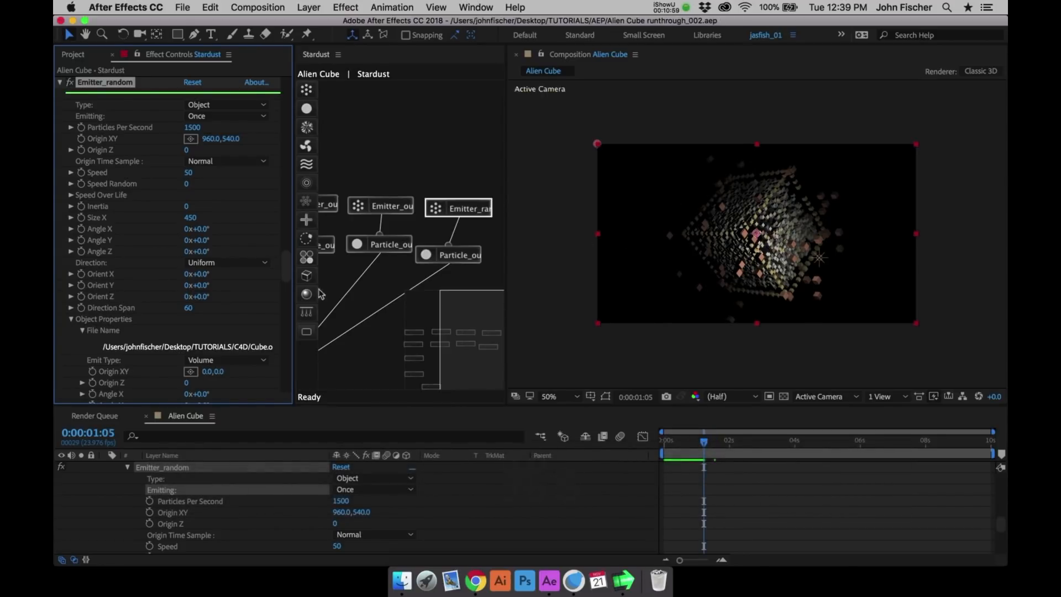
click(60, 83)
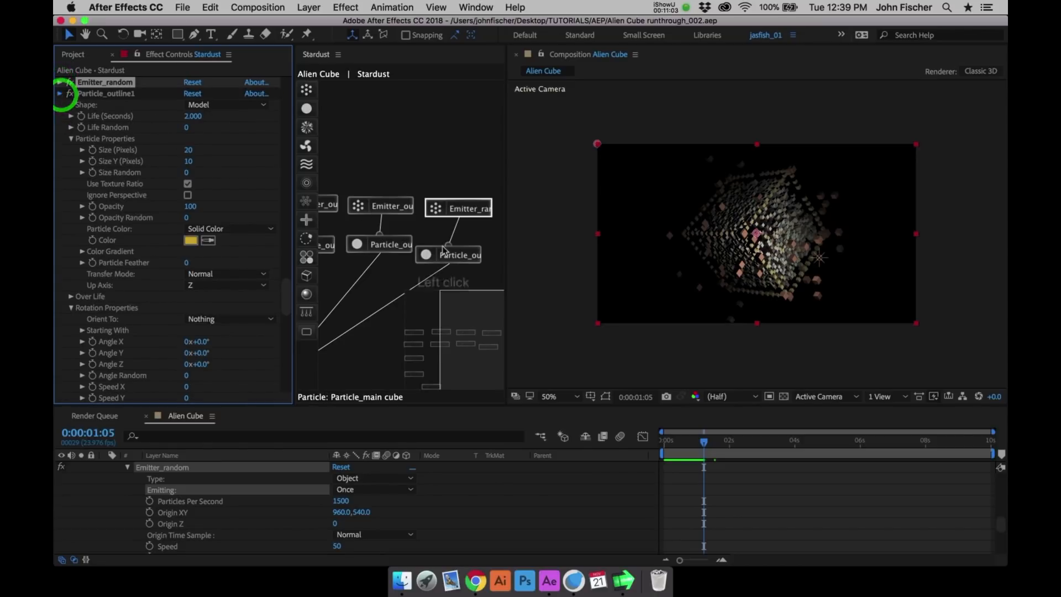
click(443, 251)
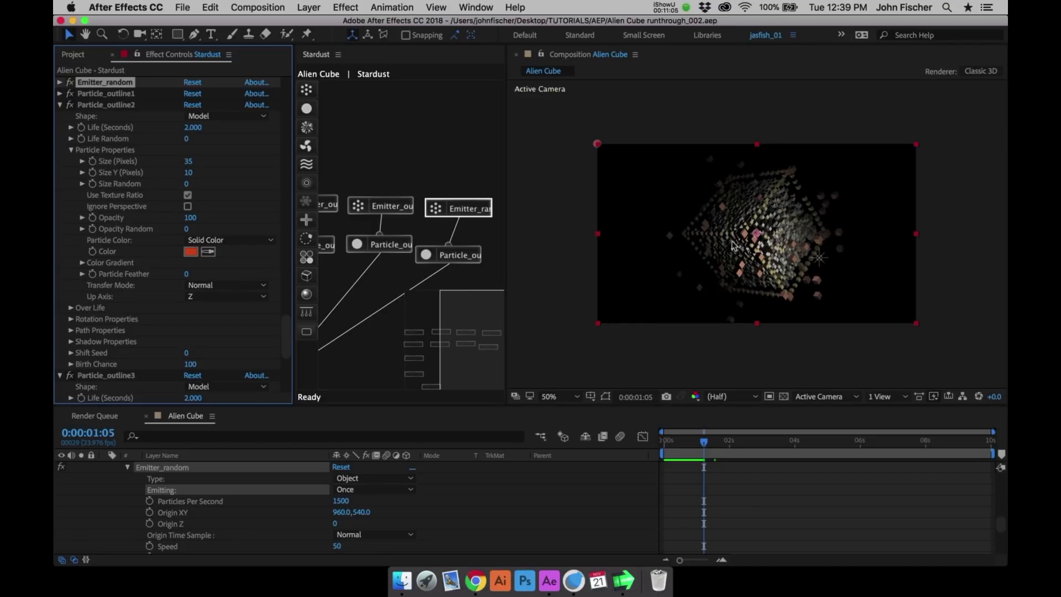
- Create a text layer reading STARDUST in the composition
key(super+t)
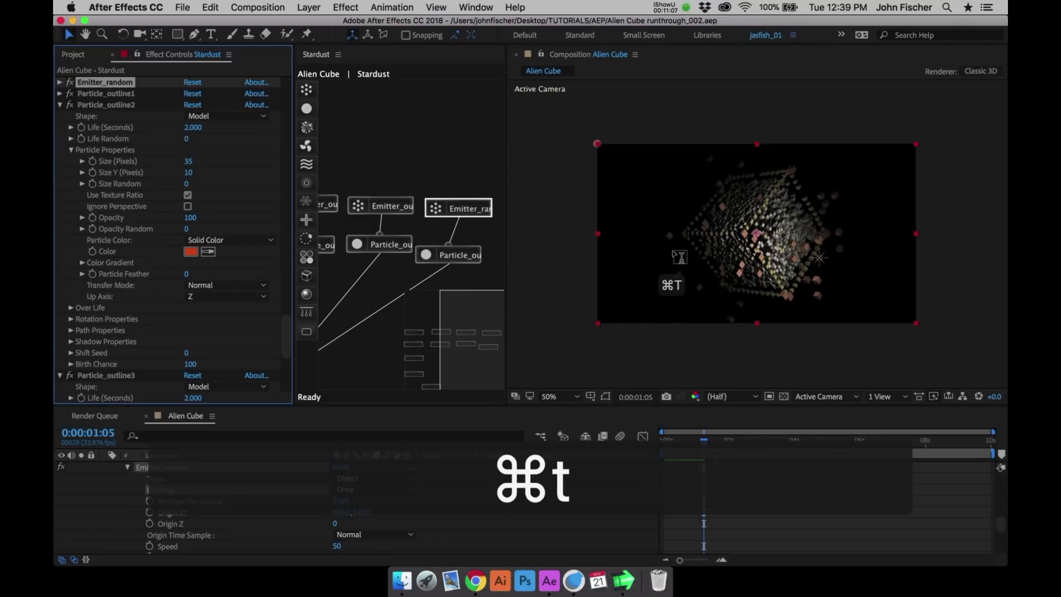
click(505, 233)
text(S)
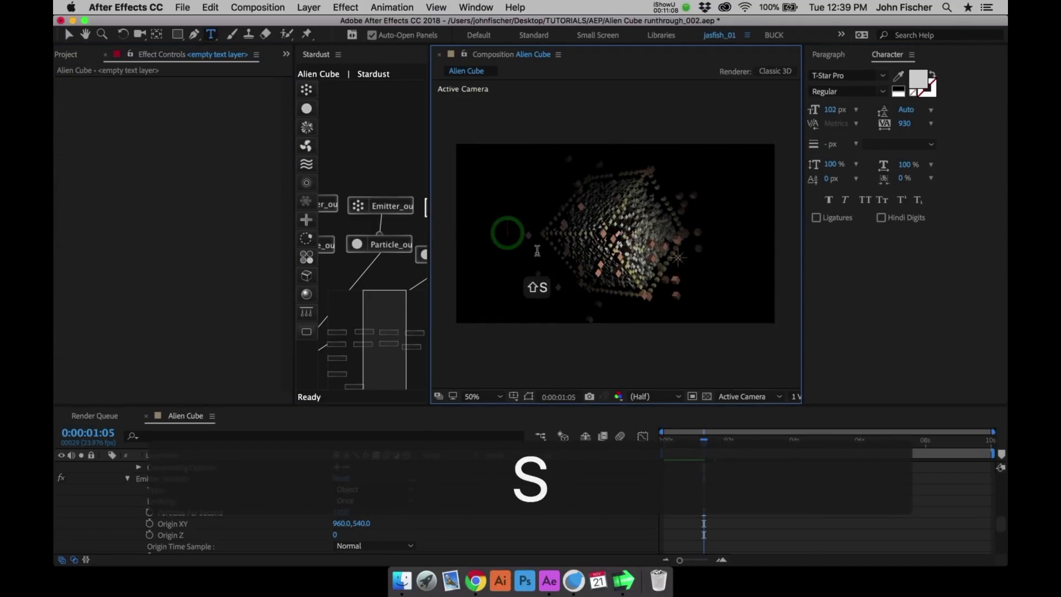
text(TARDUST)
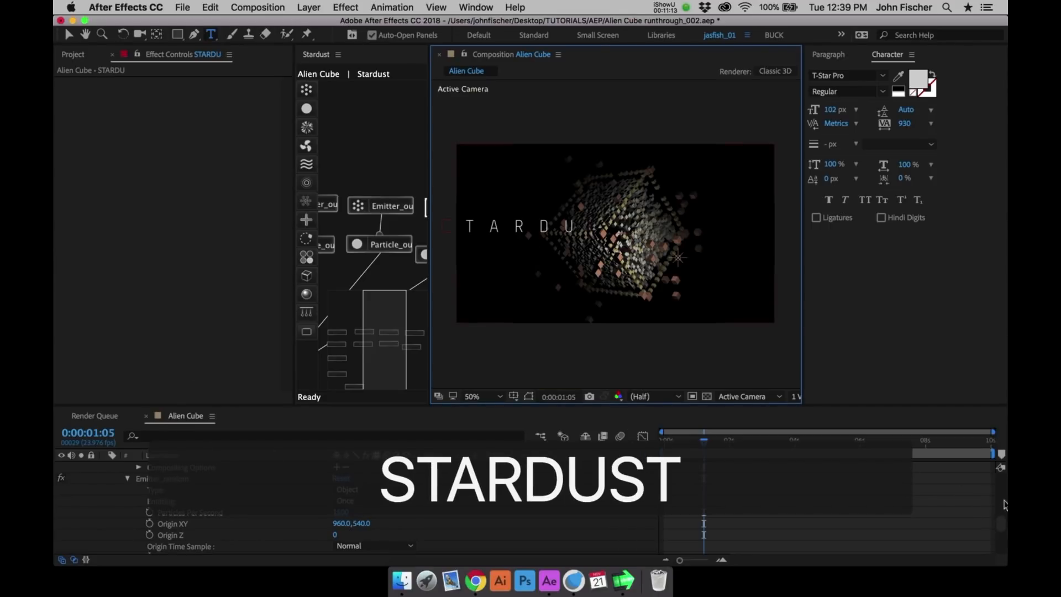
- Finish the text entry and reduce the Stardust layer in the timeline to its keyframed properties
click(1004, 505)
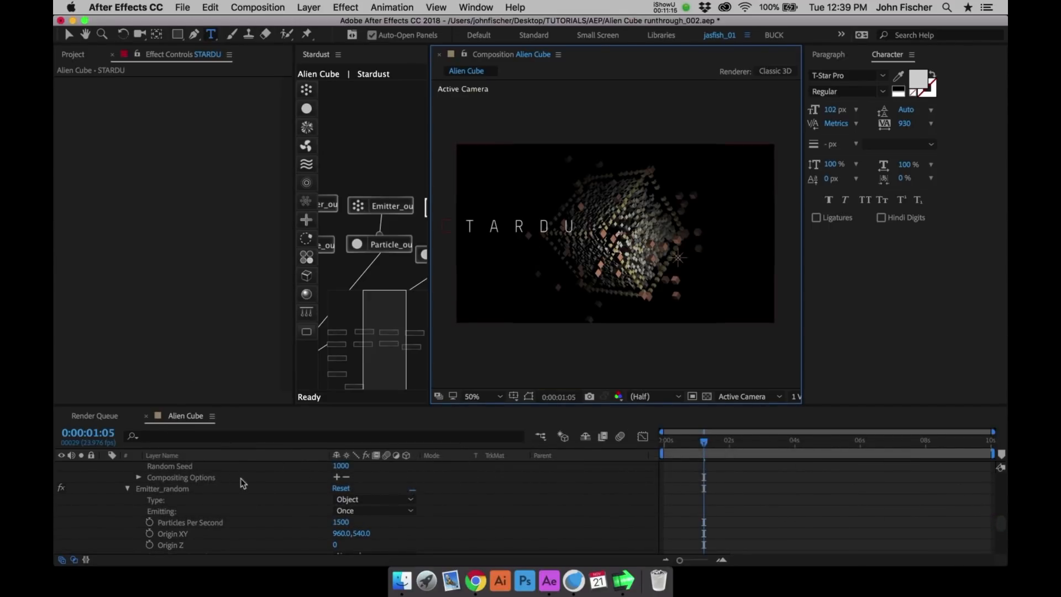
click(239, 530)
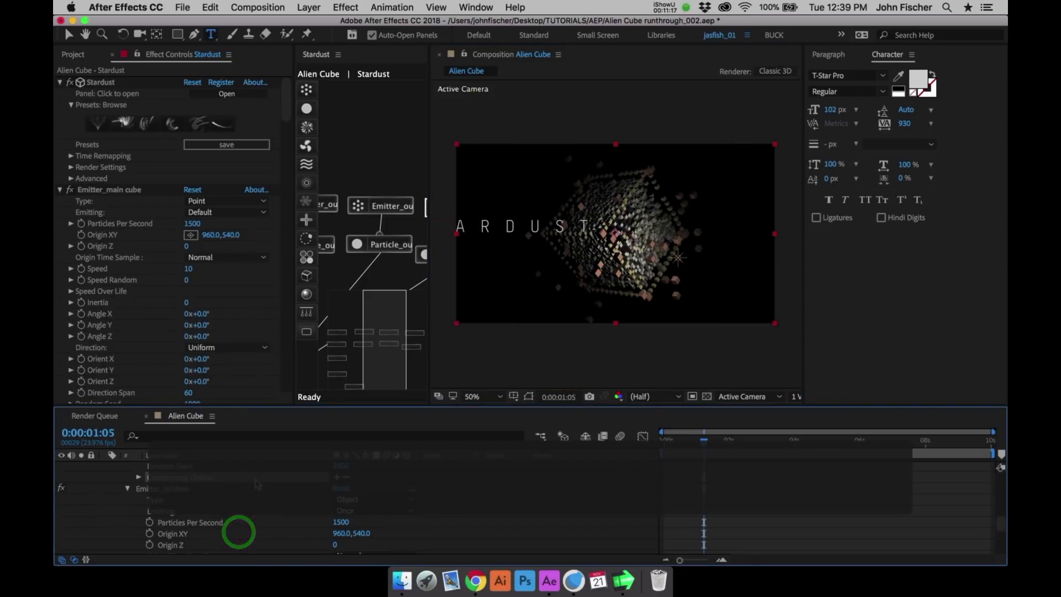
key(y)
drag(232, 473, 226, 548)
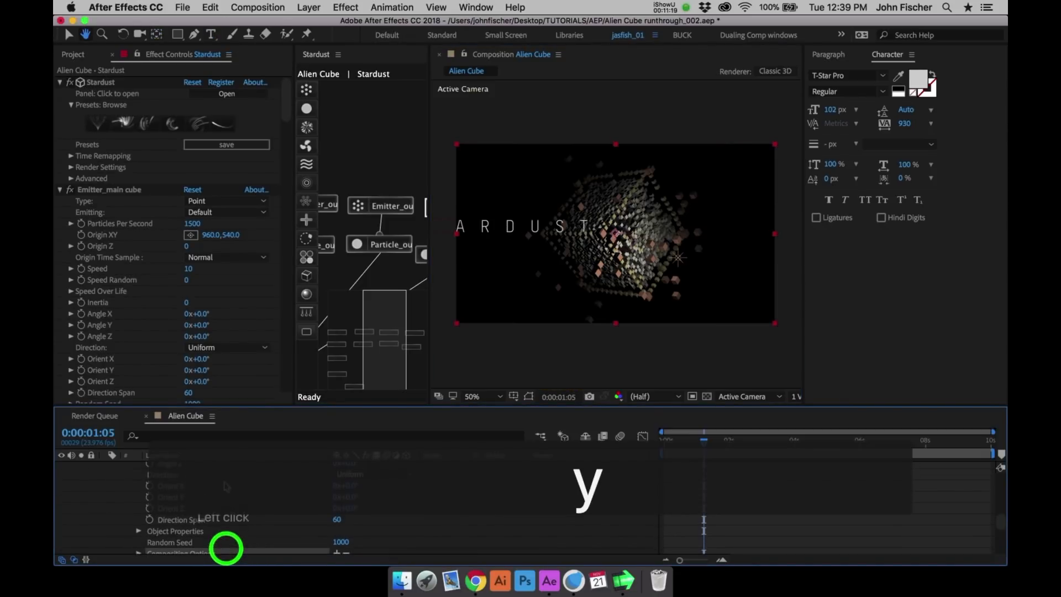
key(u)
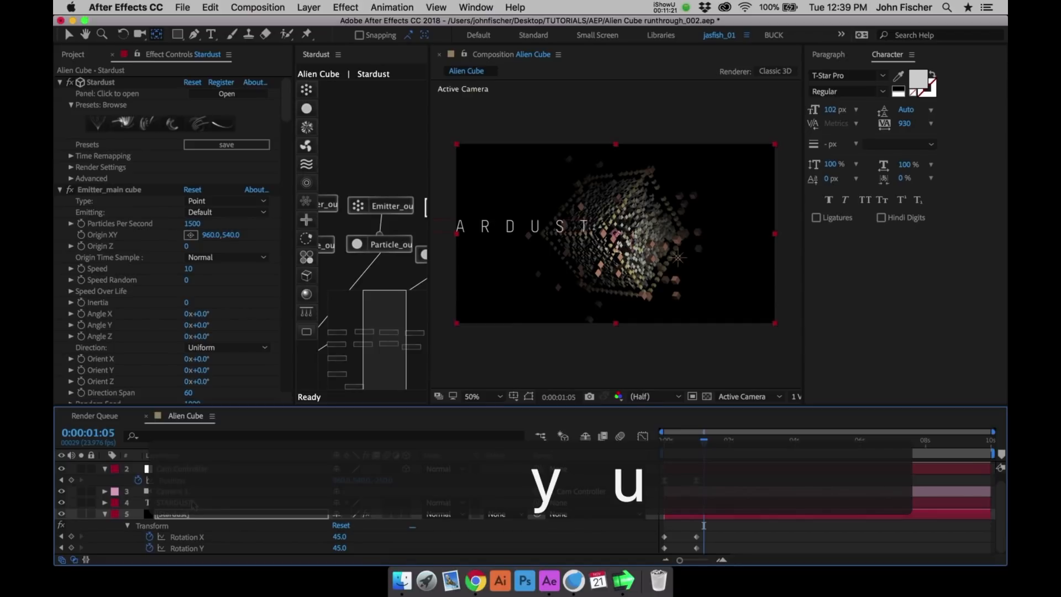
- Select the STARDUST text layer and move the title over the cube near the middle of the frame
click(190, 503)
key(v)
click(644, 227)
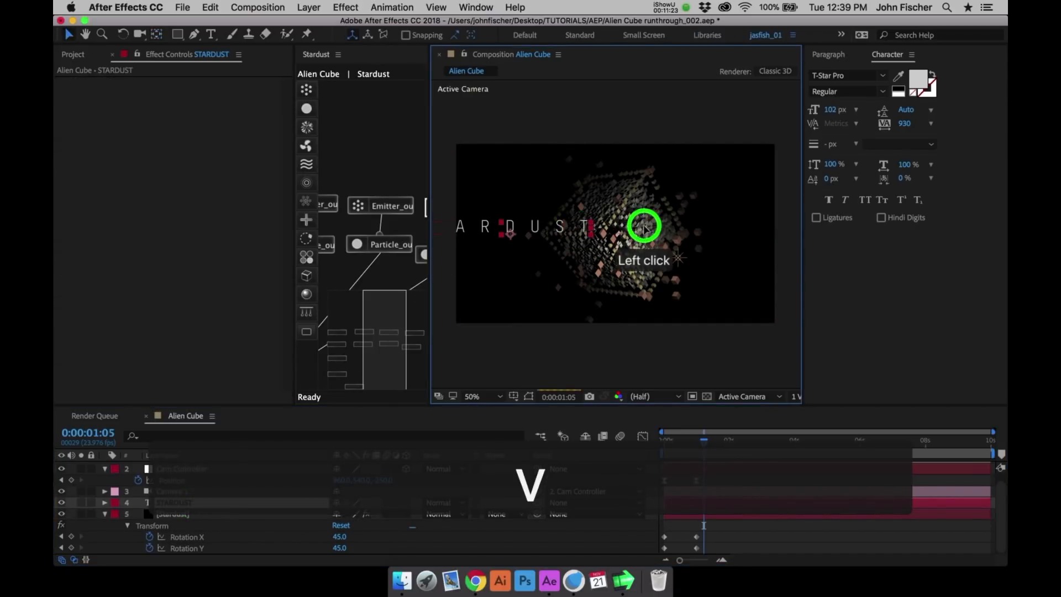
drag(644, 226, 767, 171)
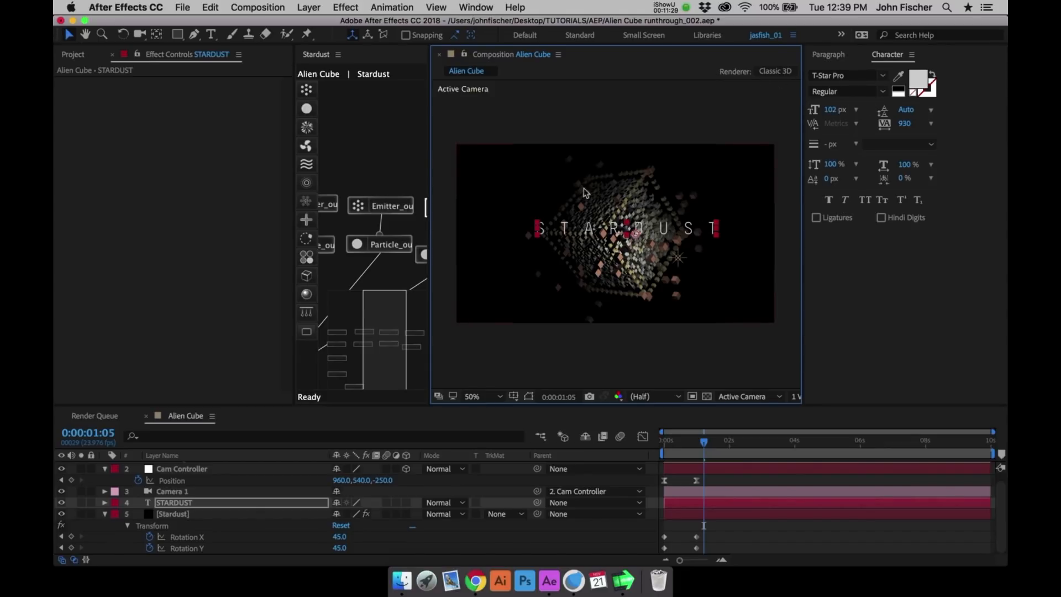
- Center the STARDUST text horizontally and vertically in the composition using Align, and close the Align, Character and Paragraph panels
click(476, 8)
click(493, 99)
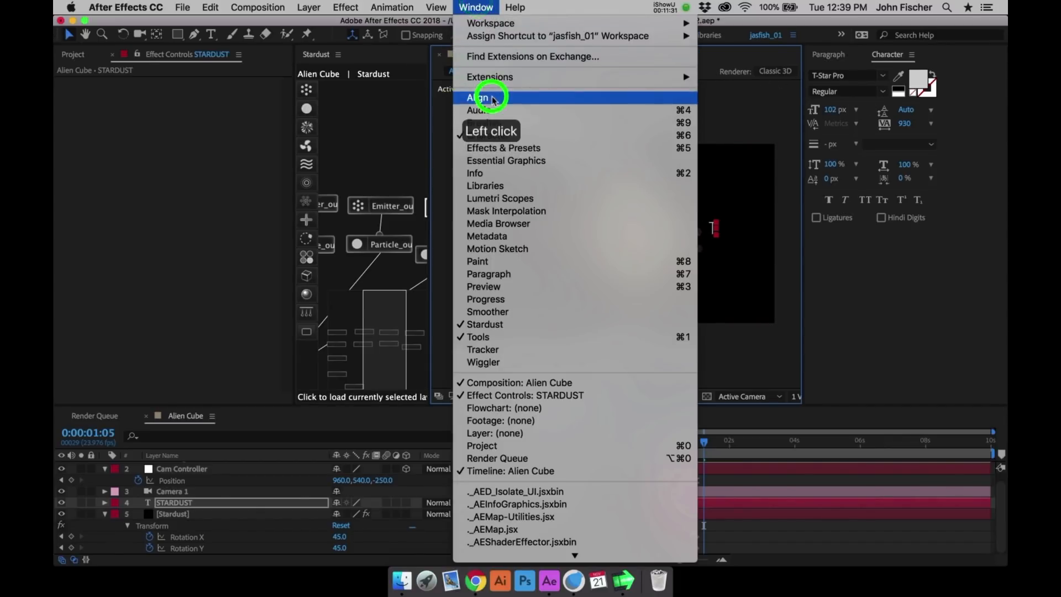
click(841, 91)
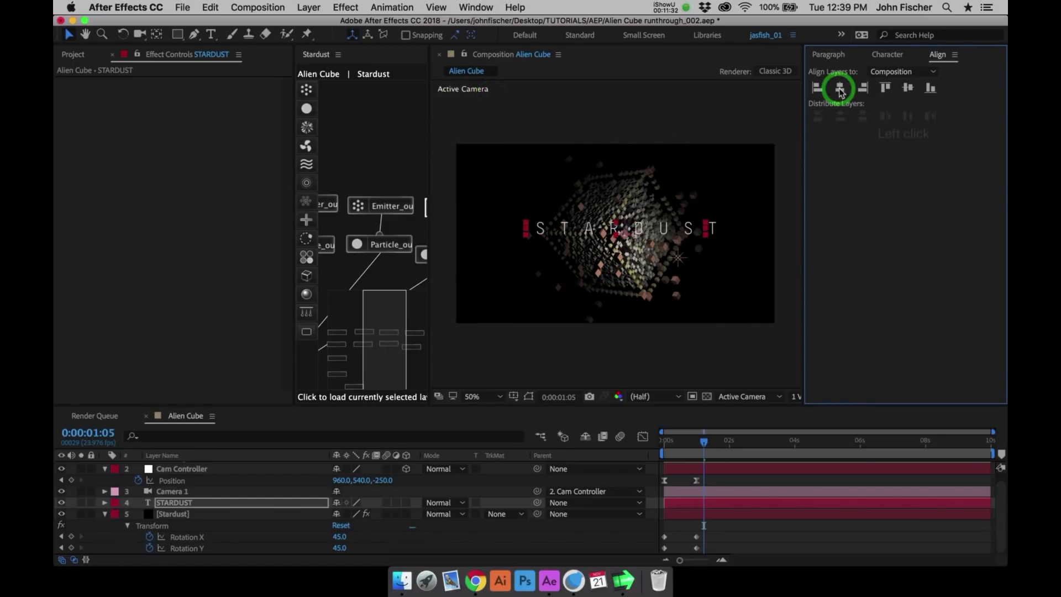
click(907, 88)
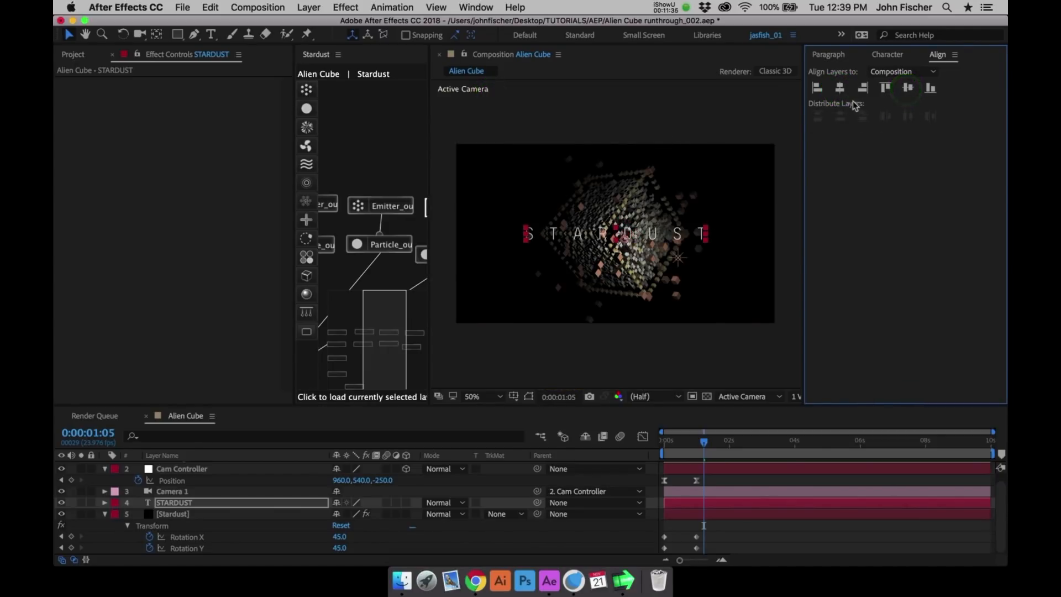
key(super+w)
key(super+w)
key(super+w)
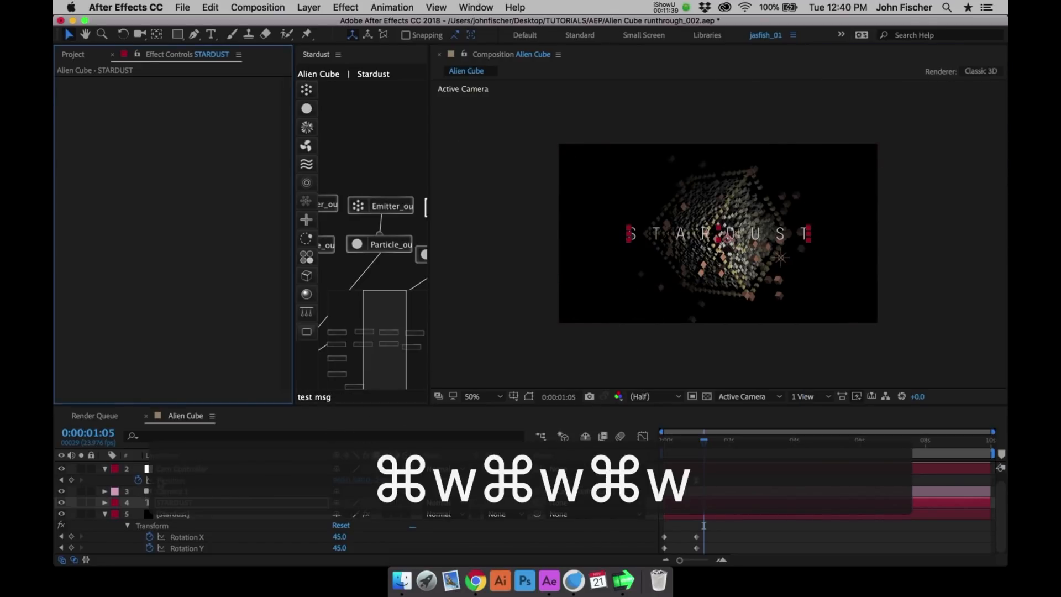
- Hide the STARDUST text layer and move it beneath the Stardust layer in the layer stack
click(105, 514)
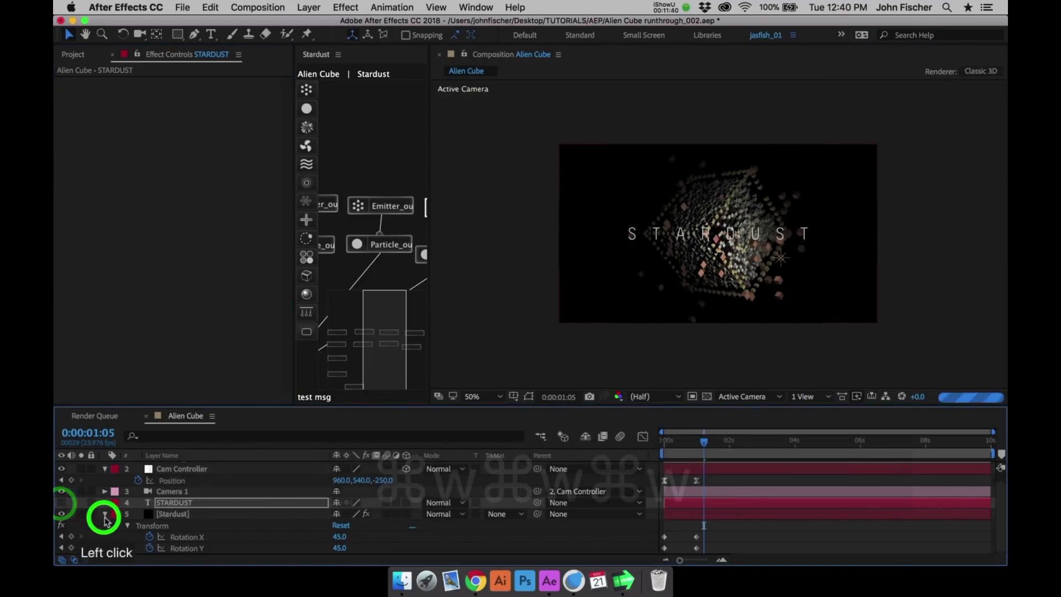
click(170, 536)
drag(170, 536, 167, 534)
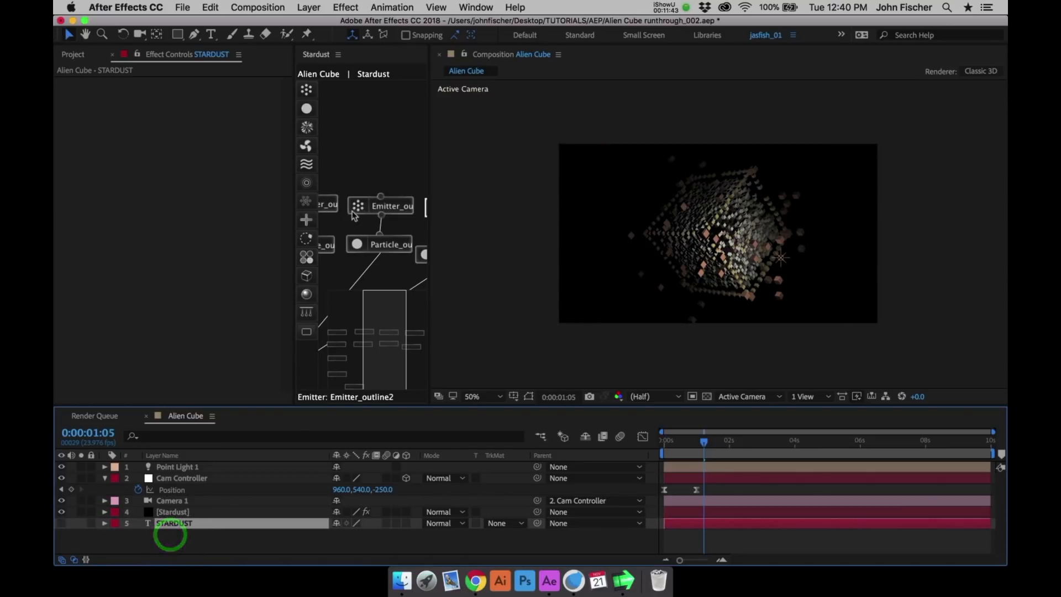
- Add a new Emitter node in the empty area above the existing nodes of the Stardust graph
click(170, 512)
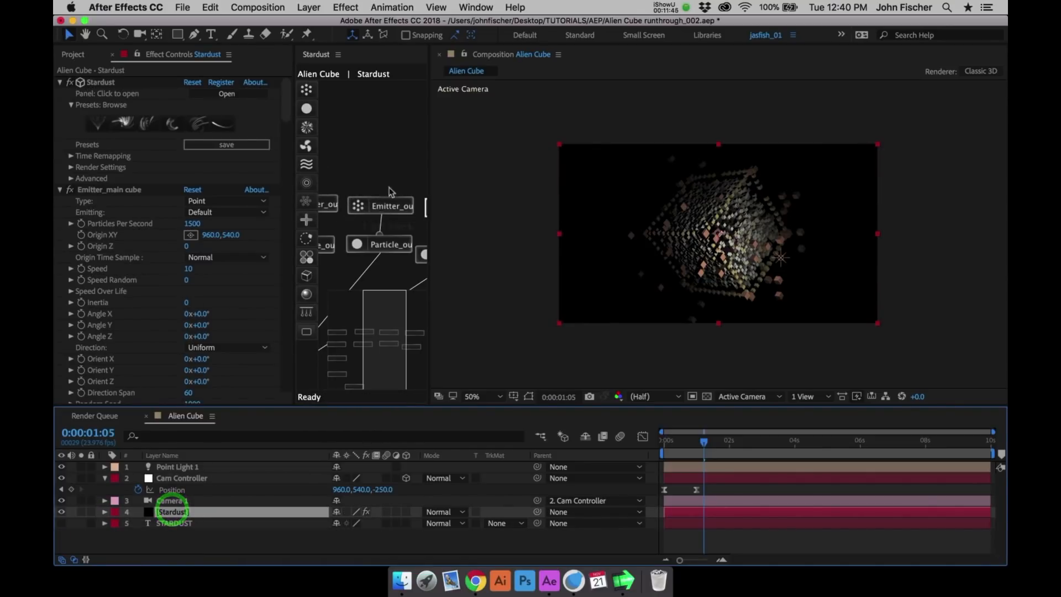
click(196, 524)
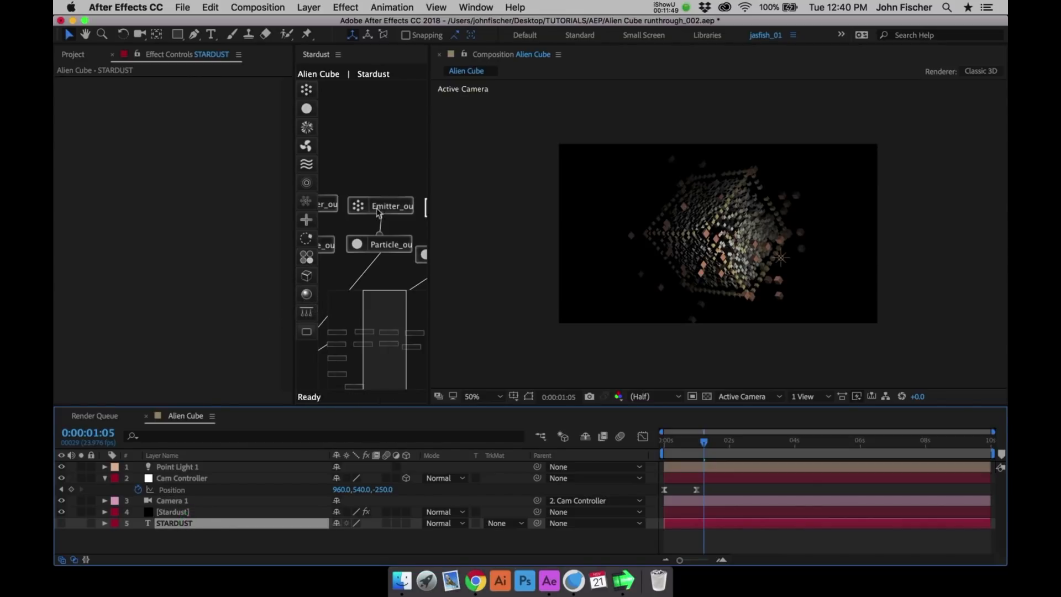
click(410, 307)
click(411, 304)
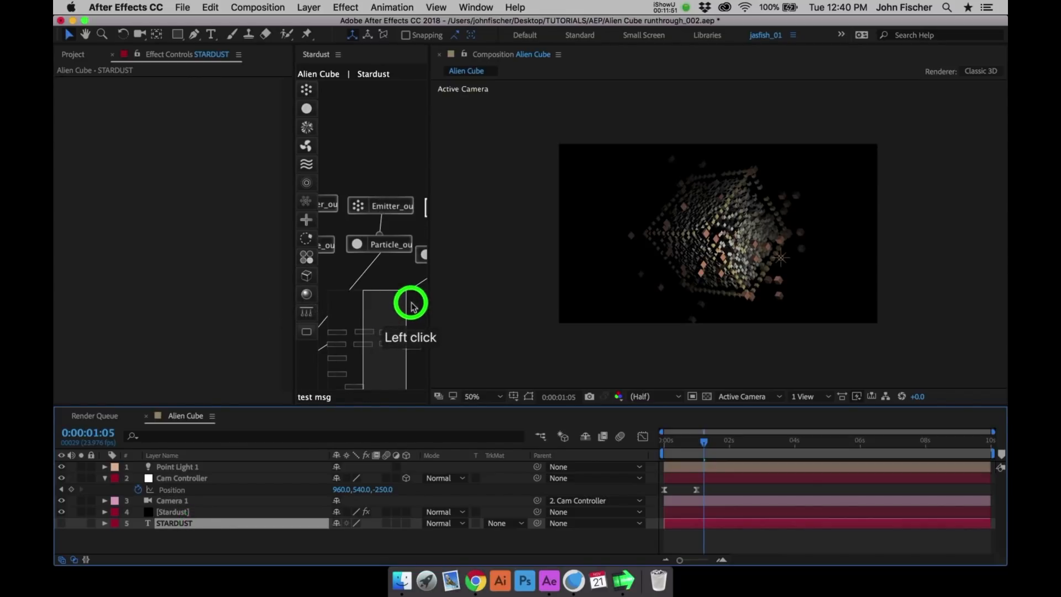
click(412, 303)
click(306, 89)
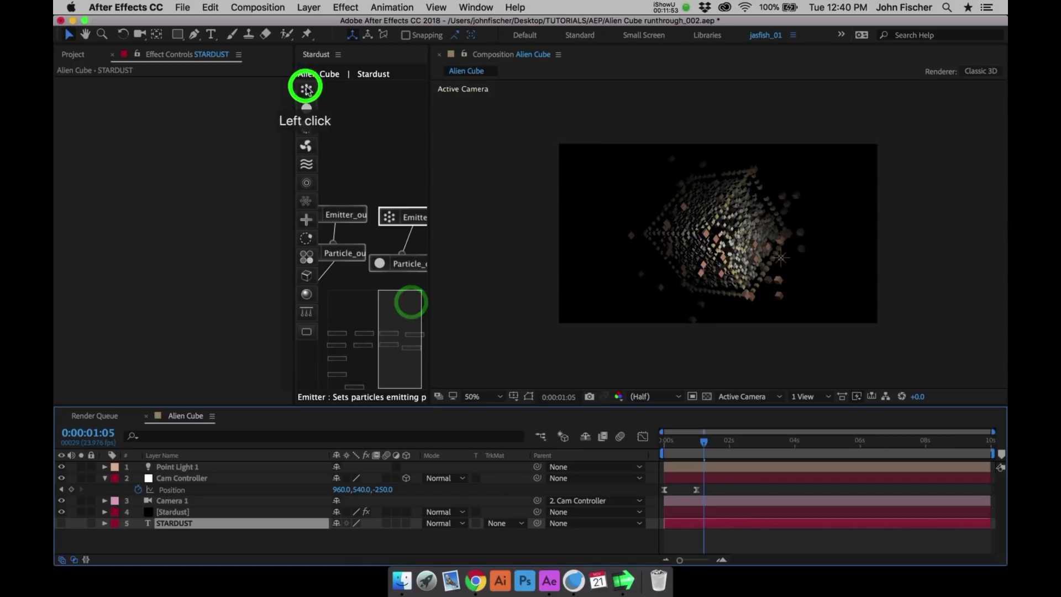
click(384, 143)
drag(383, 142, 385, 120)
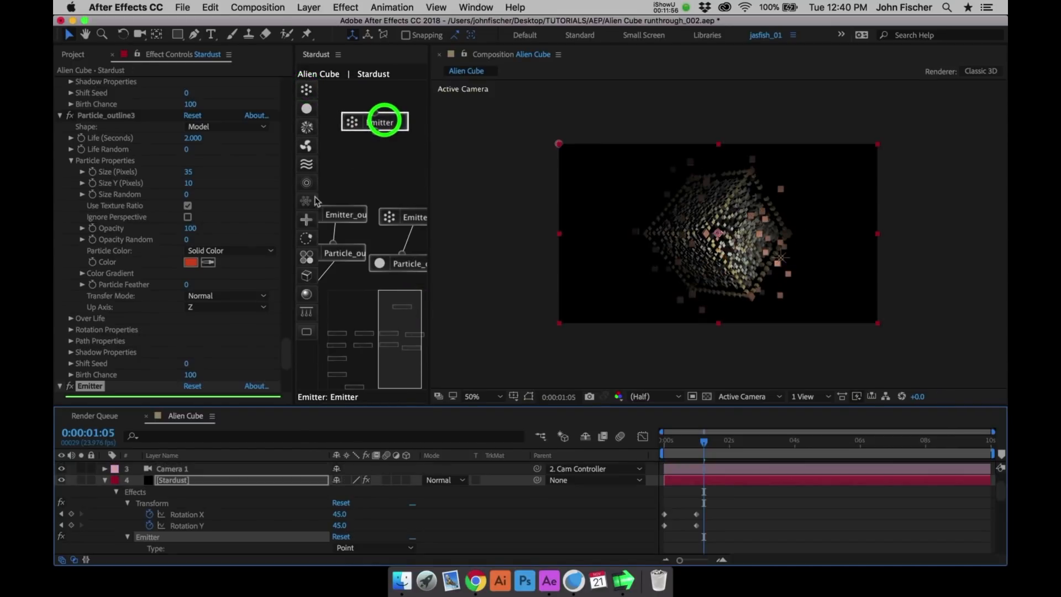
- Rename the new emitter to Emitter_type
click(94, 386)
key(Return)
key(Down)
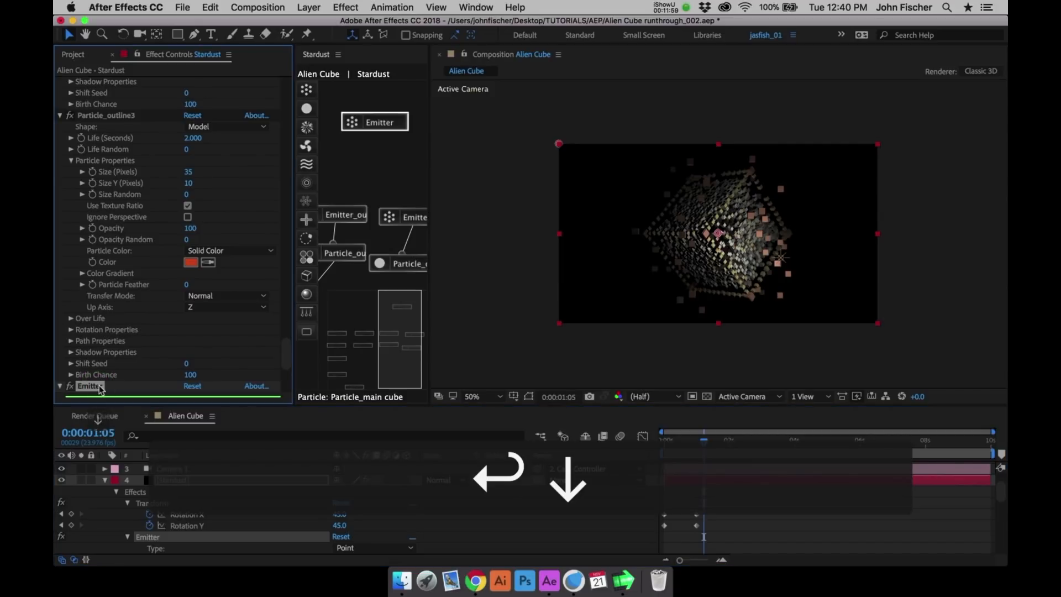
text(_type)
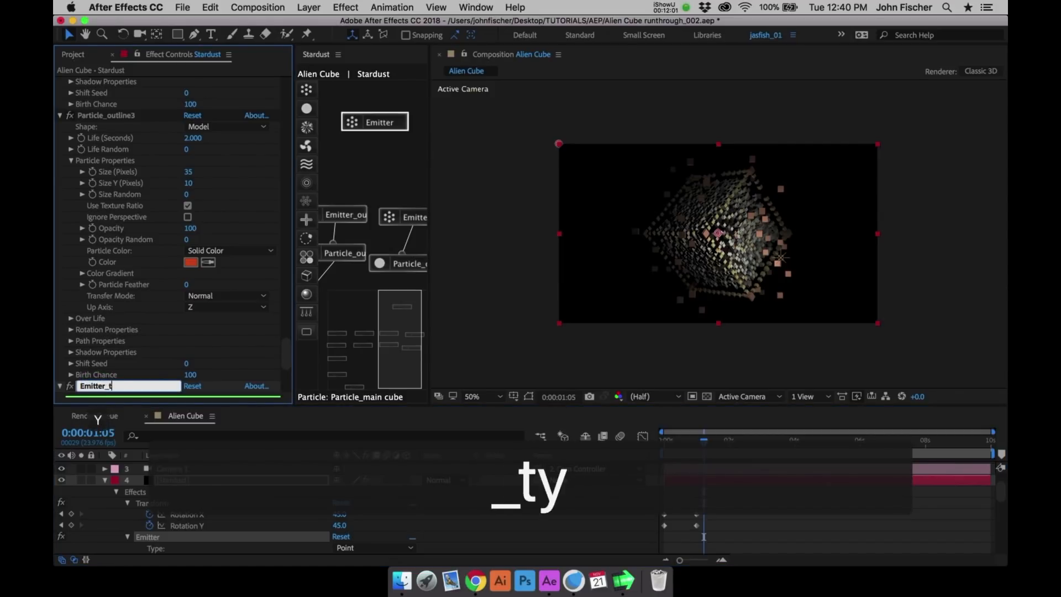
key(Return)
- Add a Particle node beneath Emitter_type and connect the two nodes
click(307, 108)
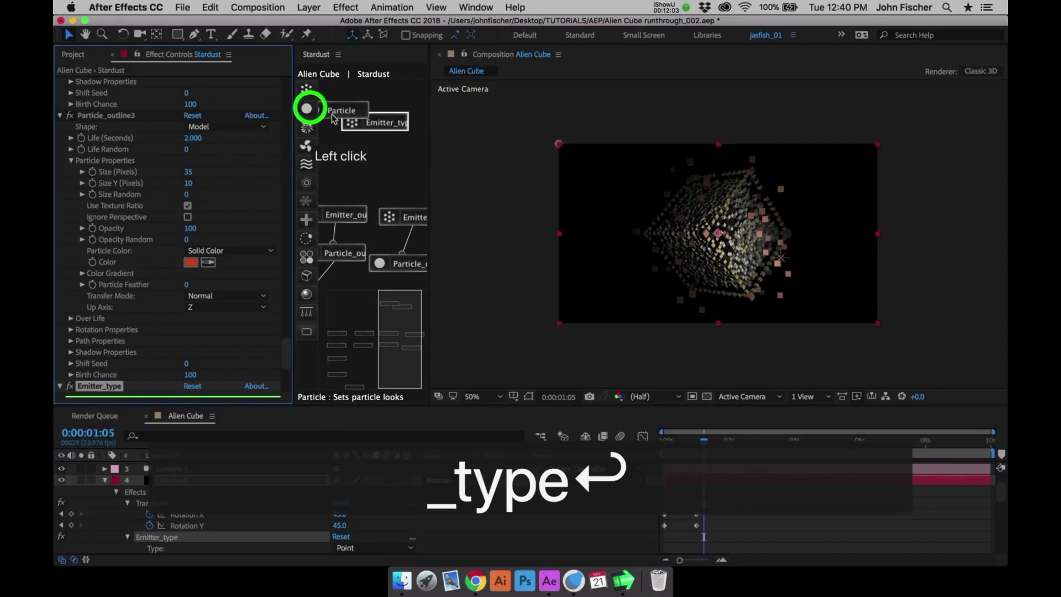
click(391, 167)
drag(390, 168, 379, 133)
- Rename the new particle node to Particle_type
click(94, 385)
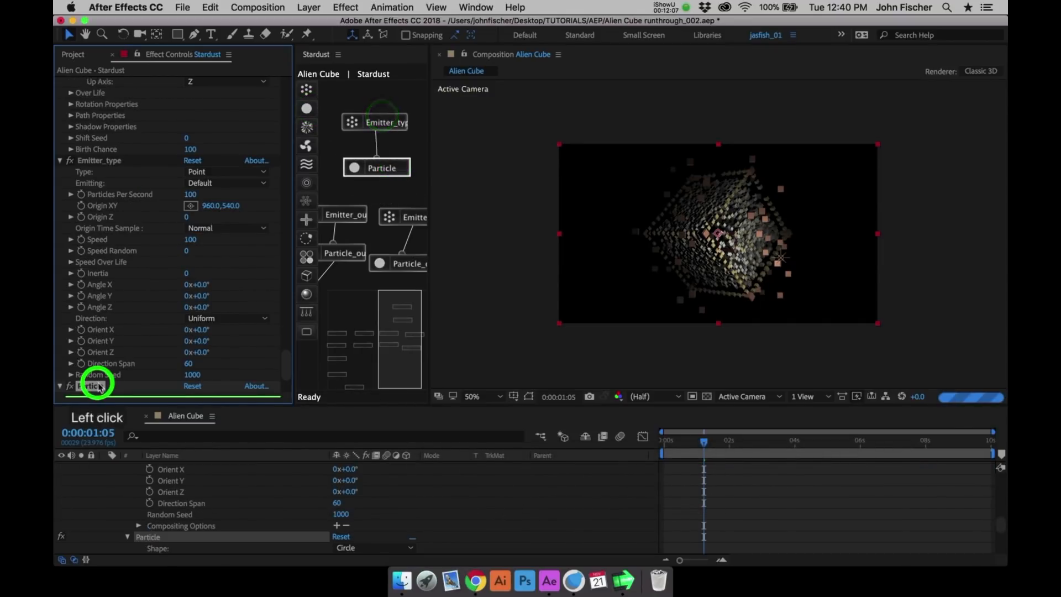
key(Return)
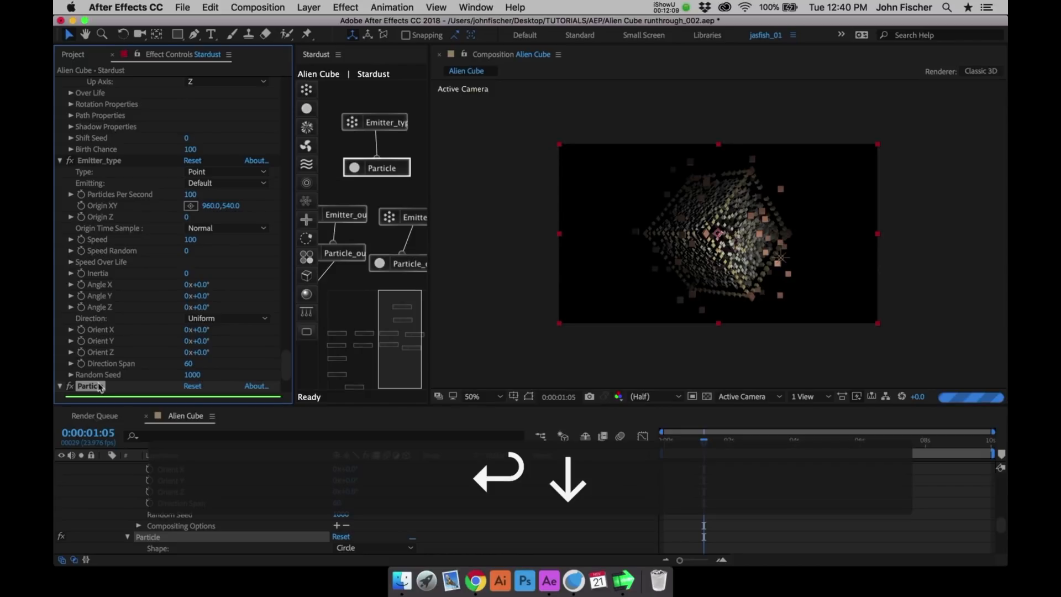
text(_type)
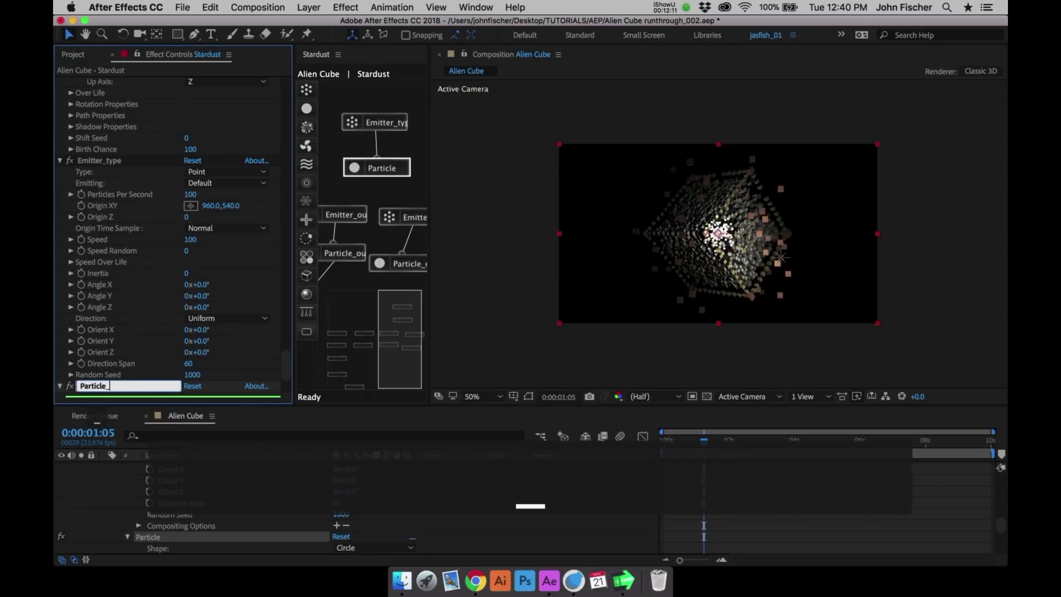
key(Return)
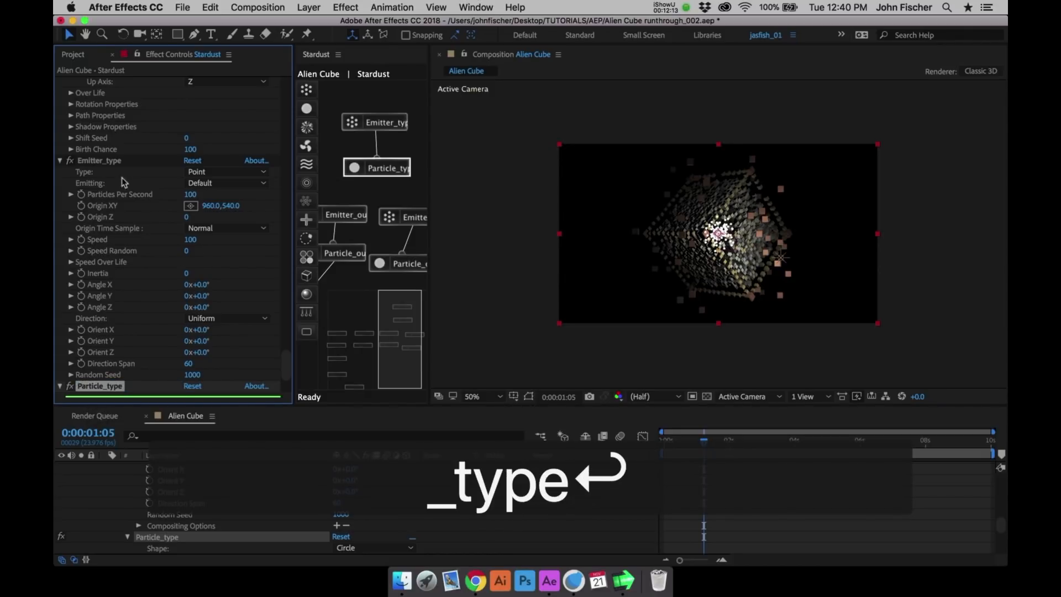
- Set the emission type of Emitter_type to Text / Mask
click(107, 160)
click(219, 173)
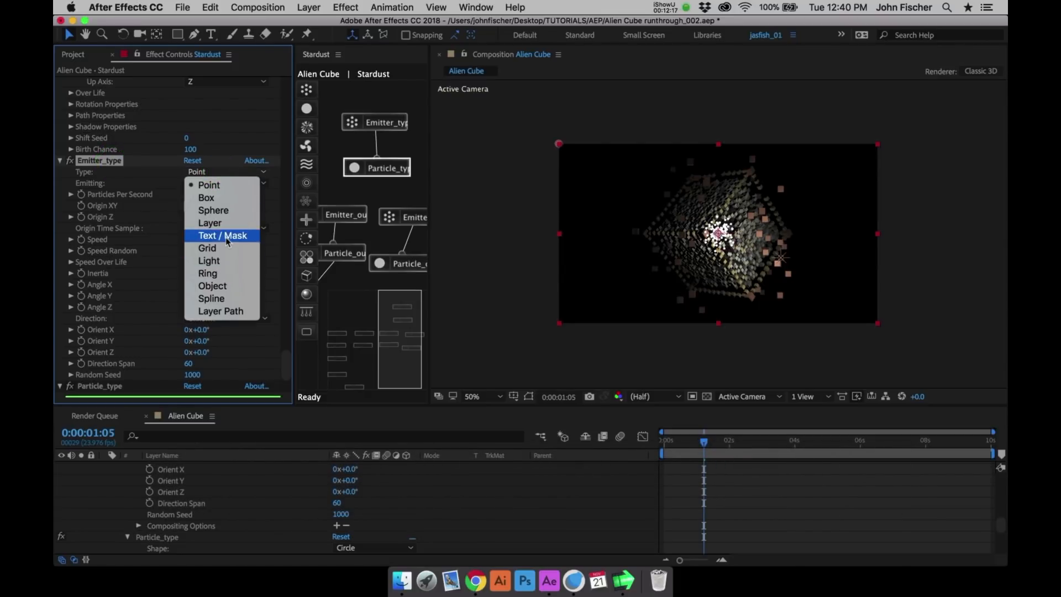
click(225, 235)
- Assign the STARDUST text layer (layer 5) as the source layer in Emitter_type's layer properties
scroll(272, 230, down, 5)
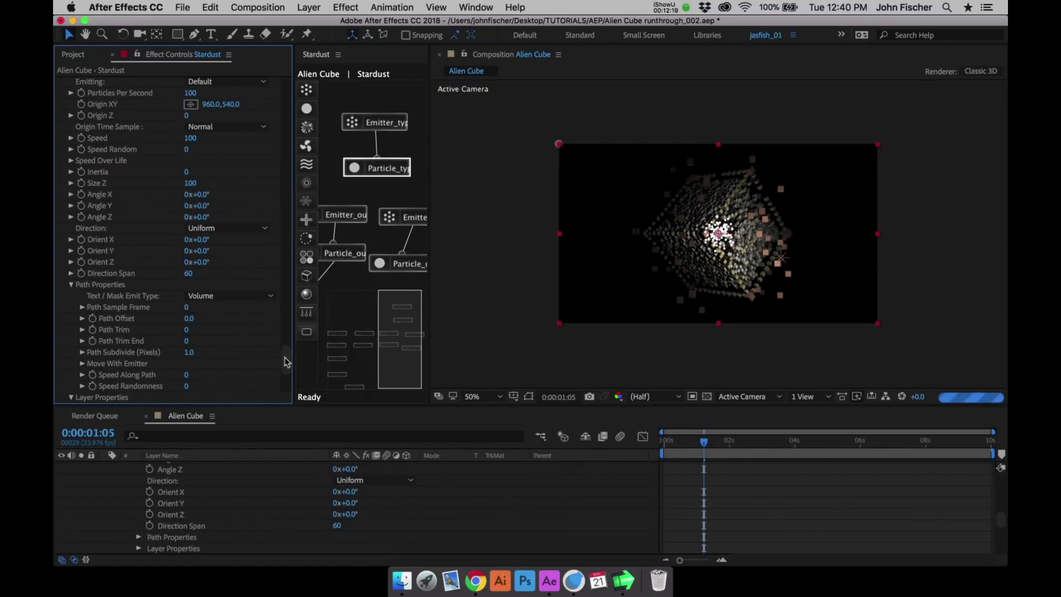
drag(285, 358, 285, 366)
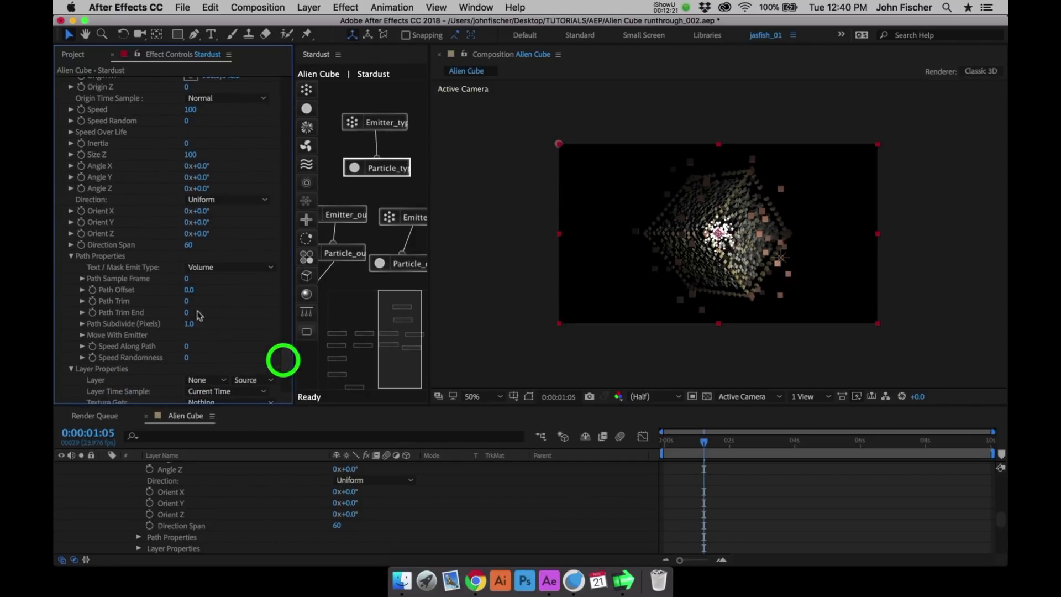
click(205, 269)
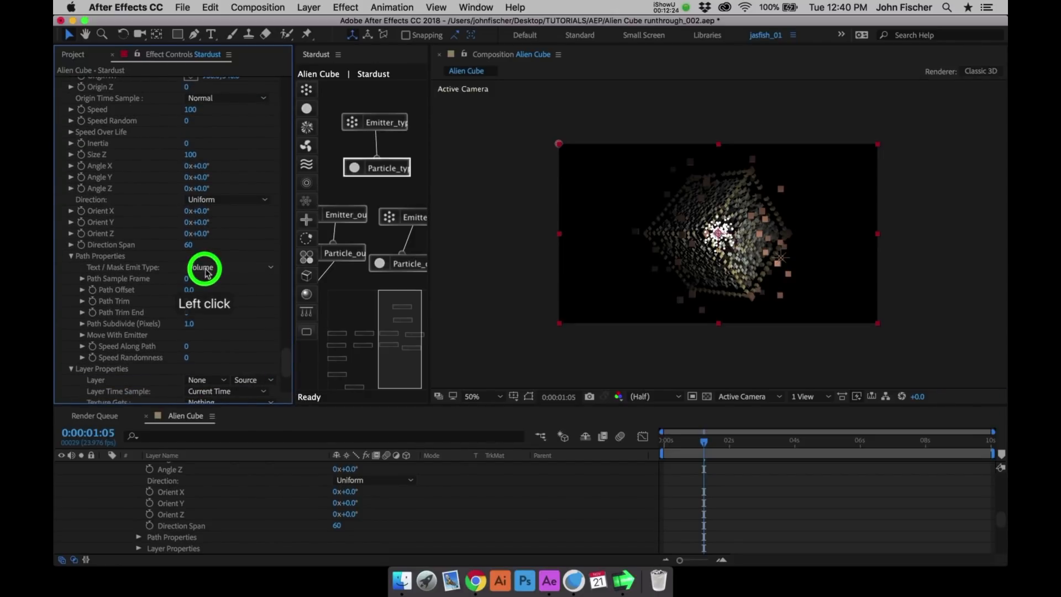
click(212, 239)
click(216, 380)
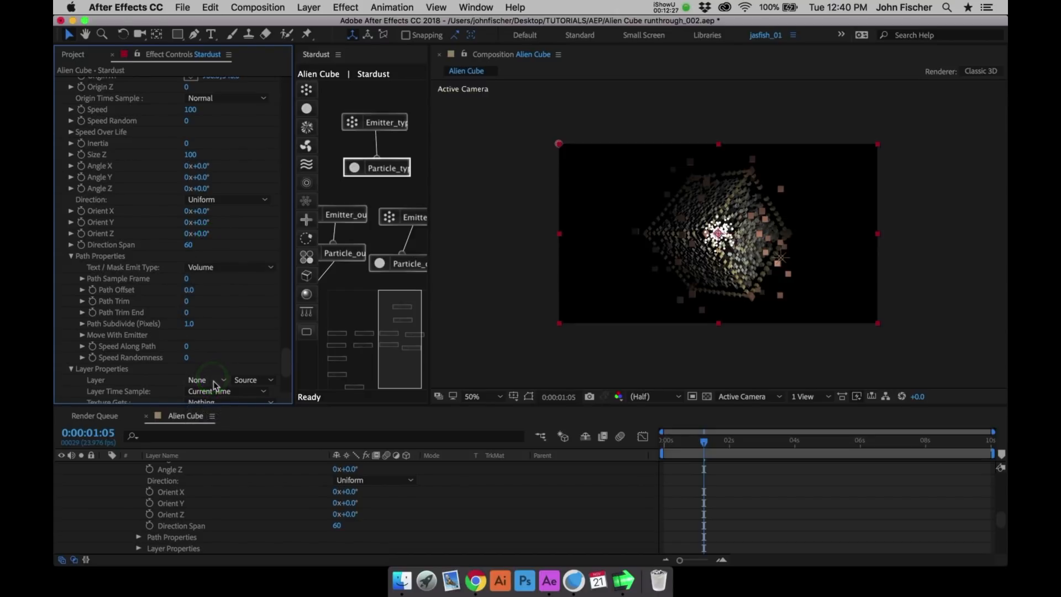
click(214, 382)
click(224, 383)
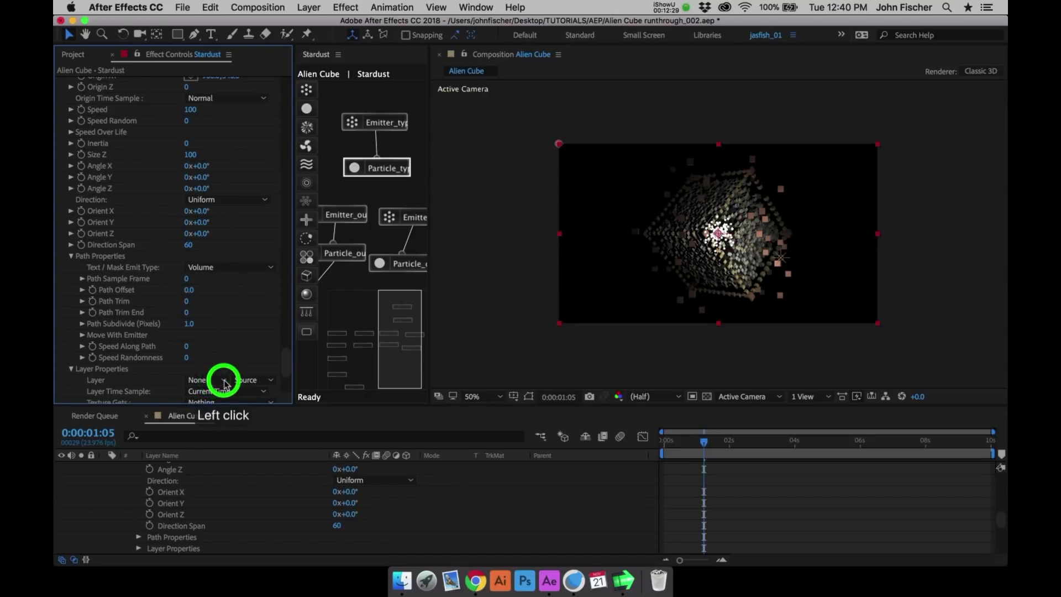
click(224, 382)
click(224, 384)
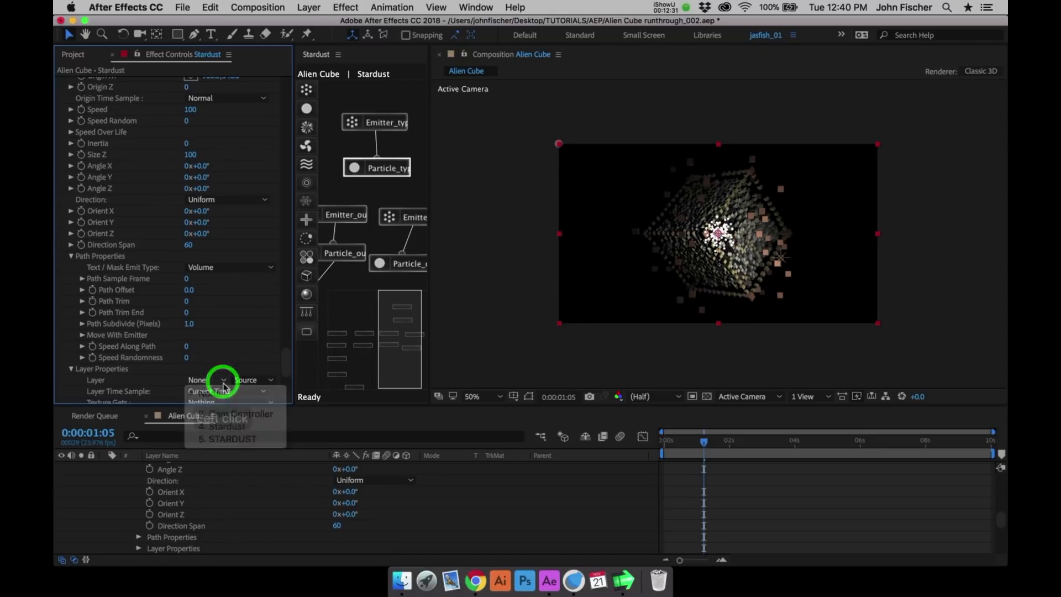
click(220, 380)
click(224, 439)
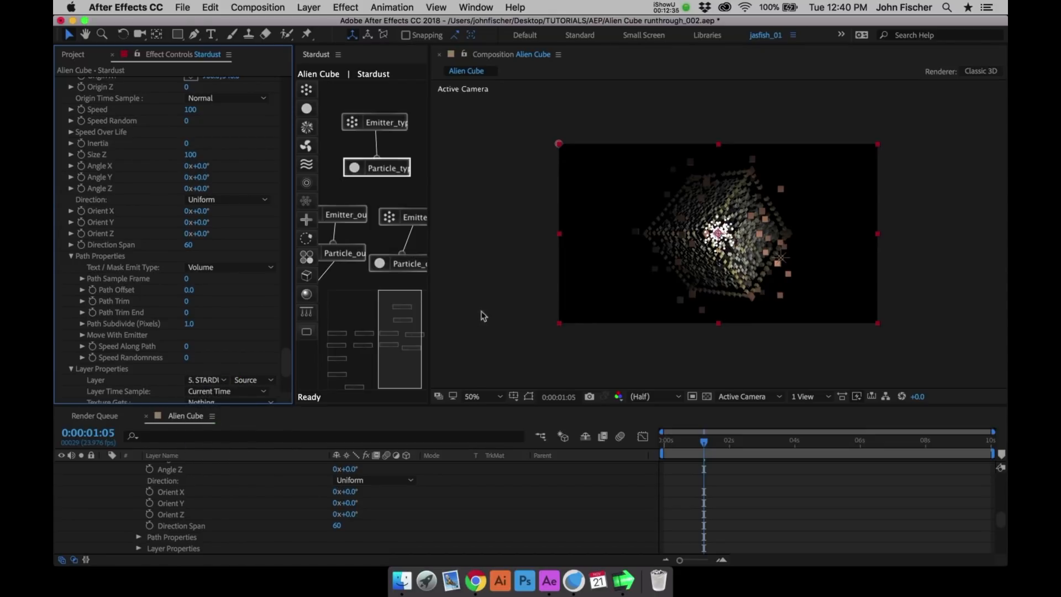
- Set the Text / Mask Emit Type of Emitter_type to Edge in its path properties
click(417, 260)
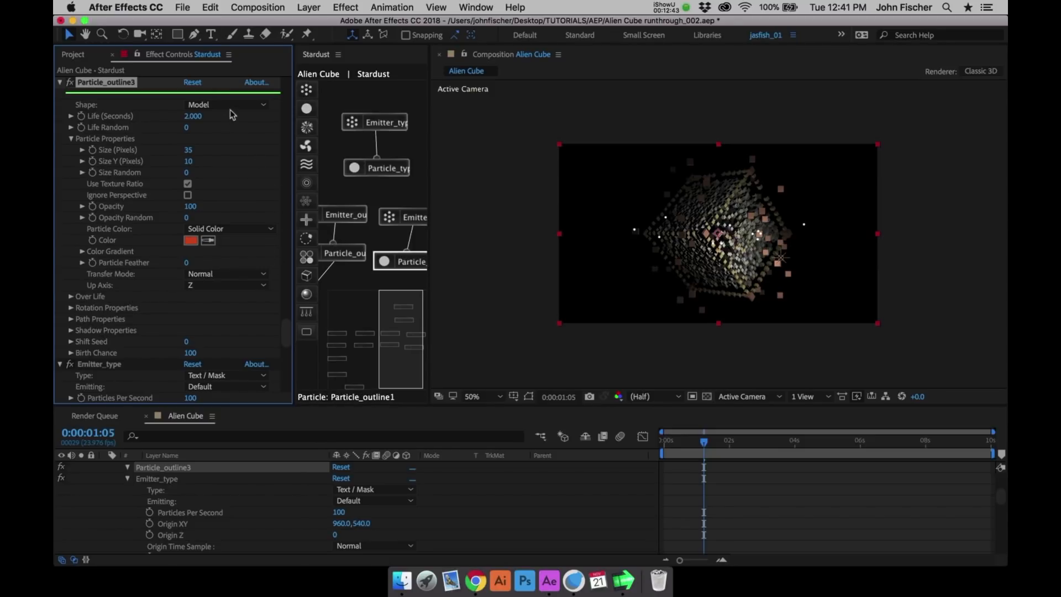
click(407, 218)
click(363, 134)
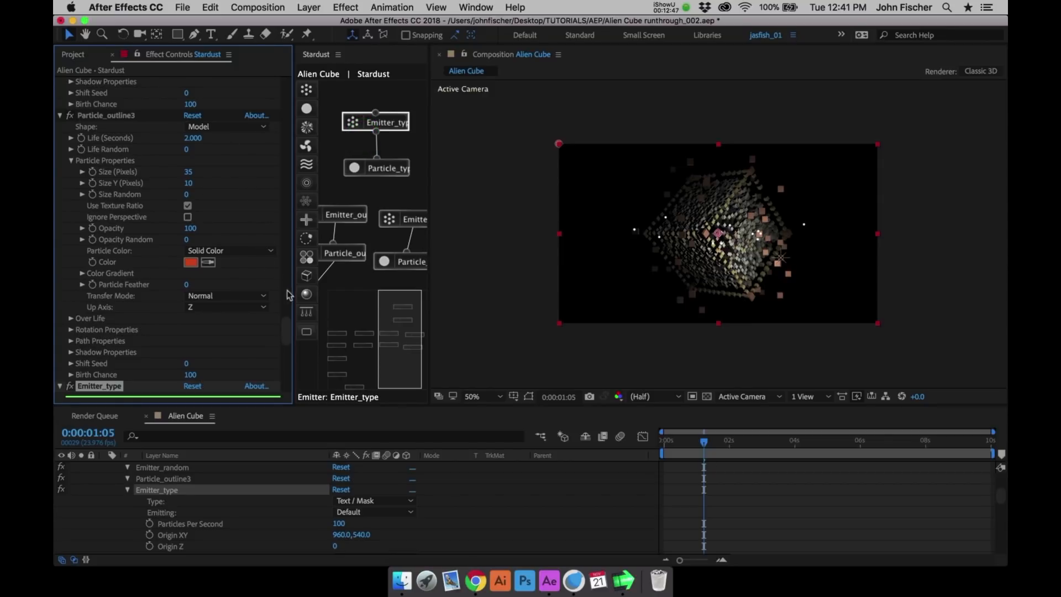
drag(287, 330, 285, 360)
click(257, 320)
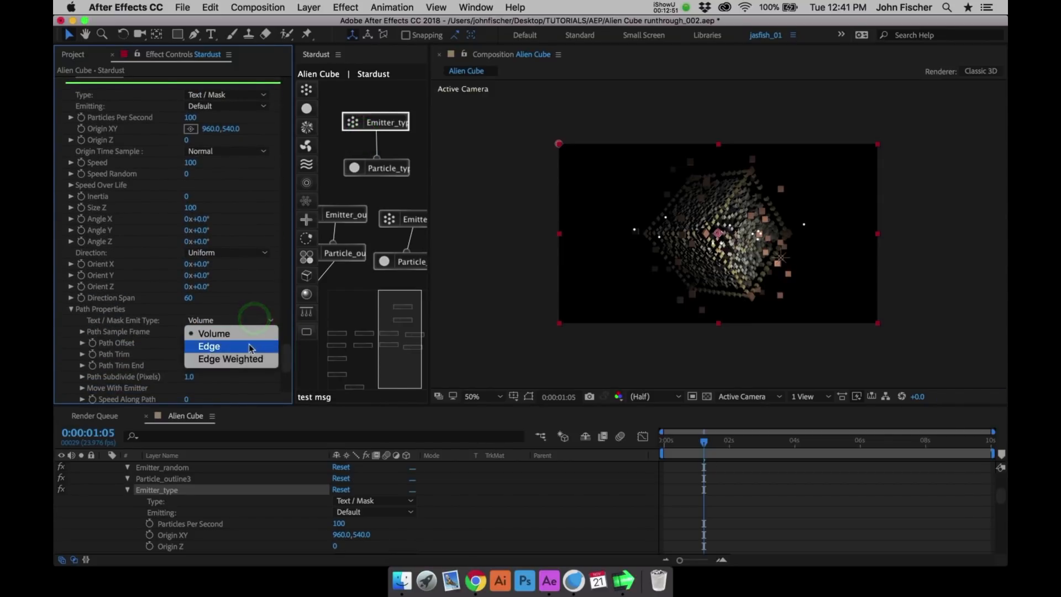
click(251, 349)
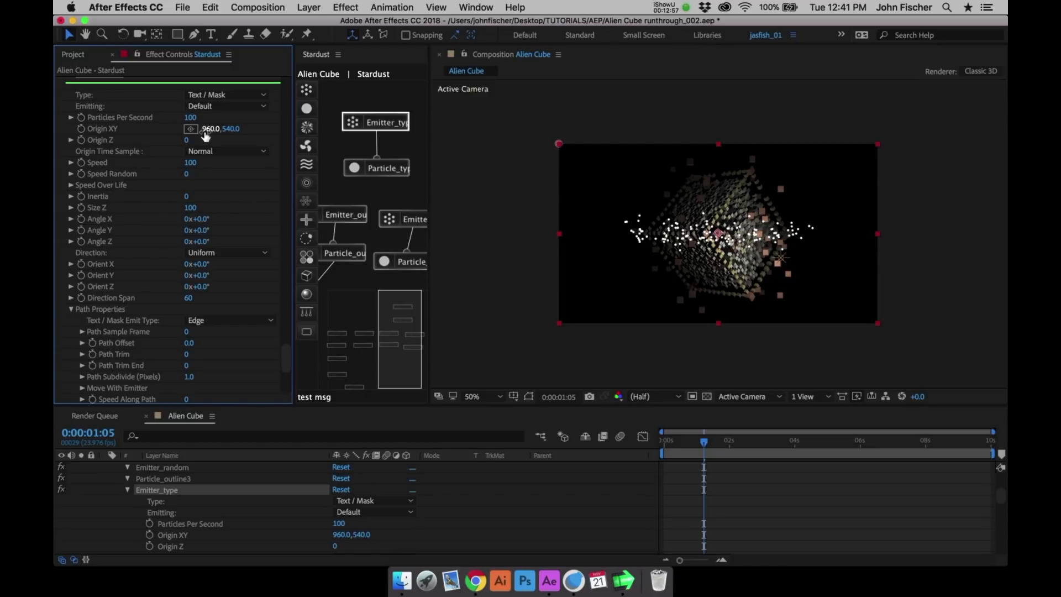
- Set Emitter_type to 1300 particles per second with a speed of 0
click(191, 118)
text(1300)
key(Return)
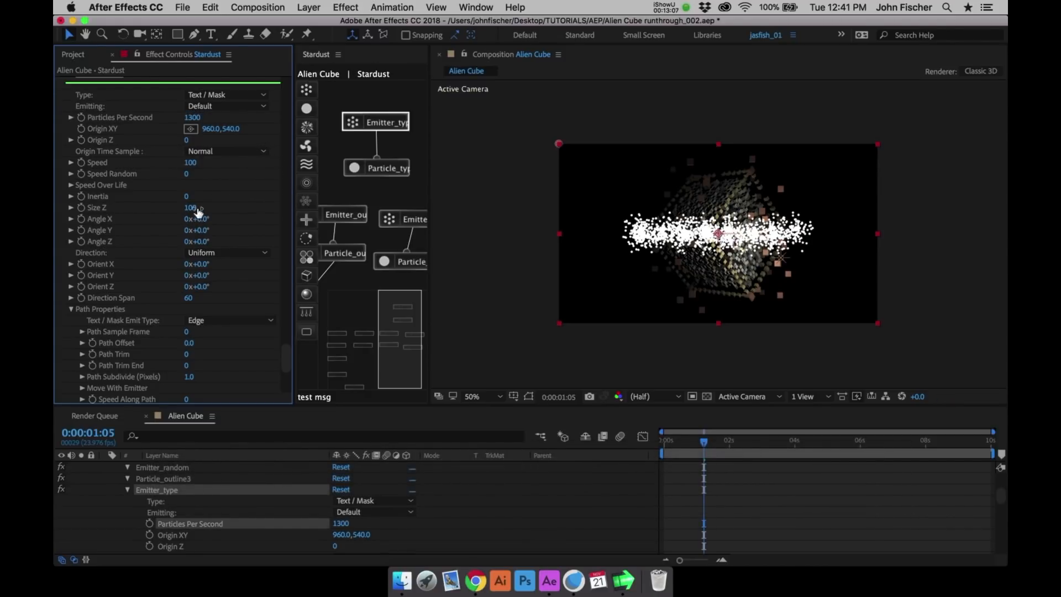
click(190, 163)
text(0)
key(Return)
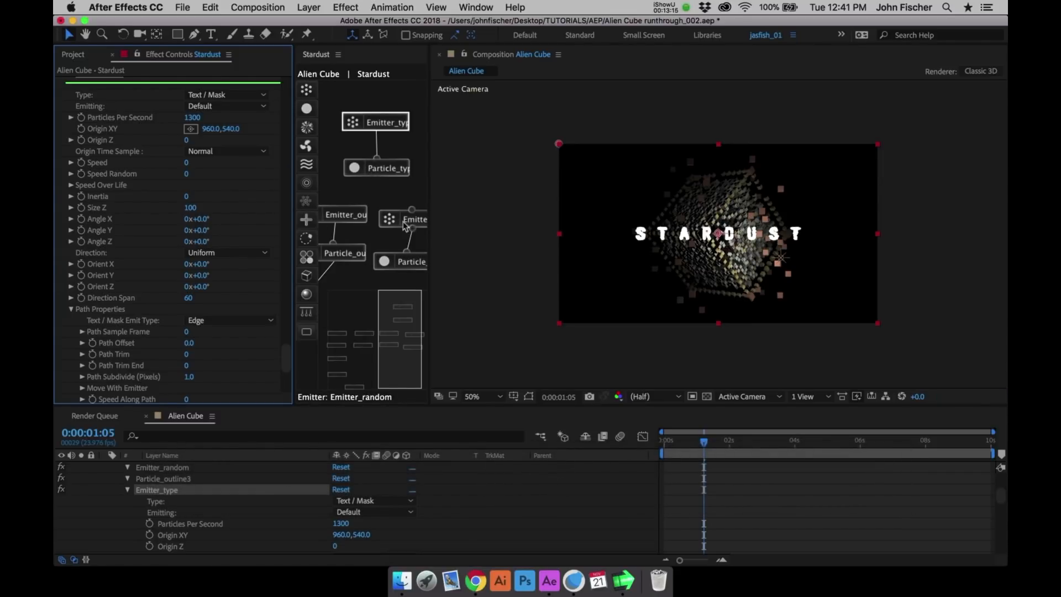
- Expand the particle properties of Particle_type and set the particle size to 2 pixels
click(413, 263)
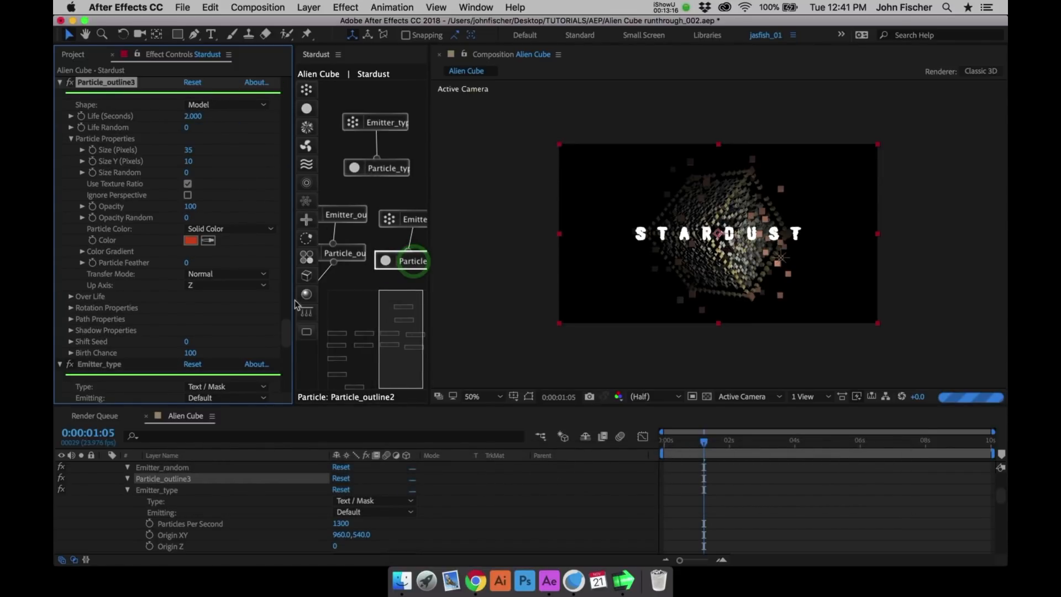
drag(291, 332, 285, 346)
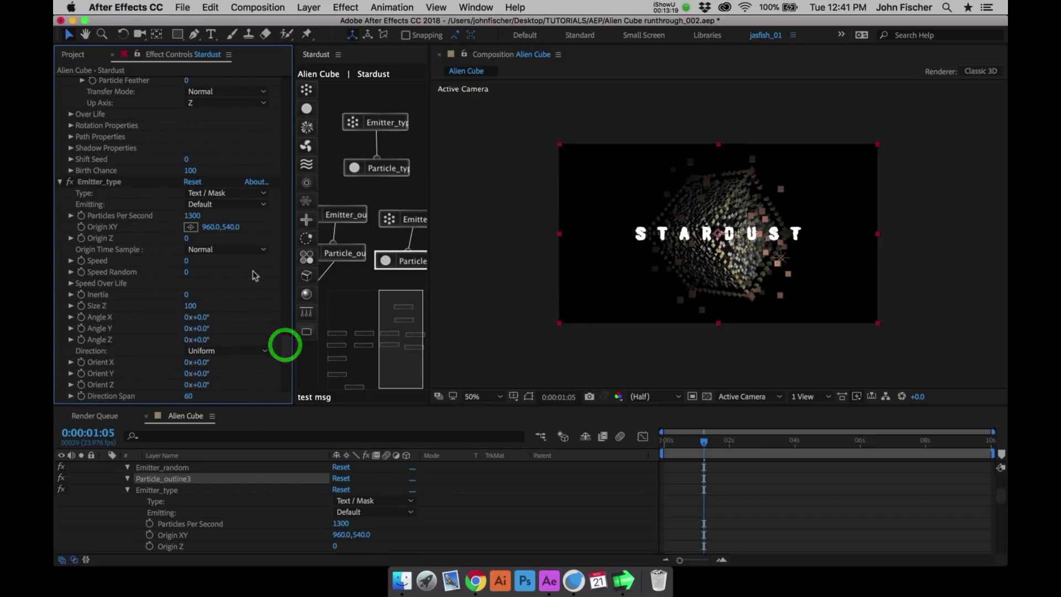
click(377, 168)
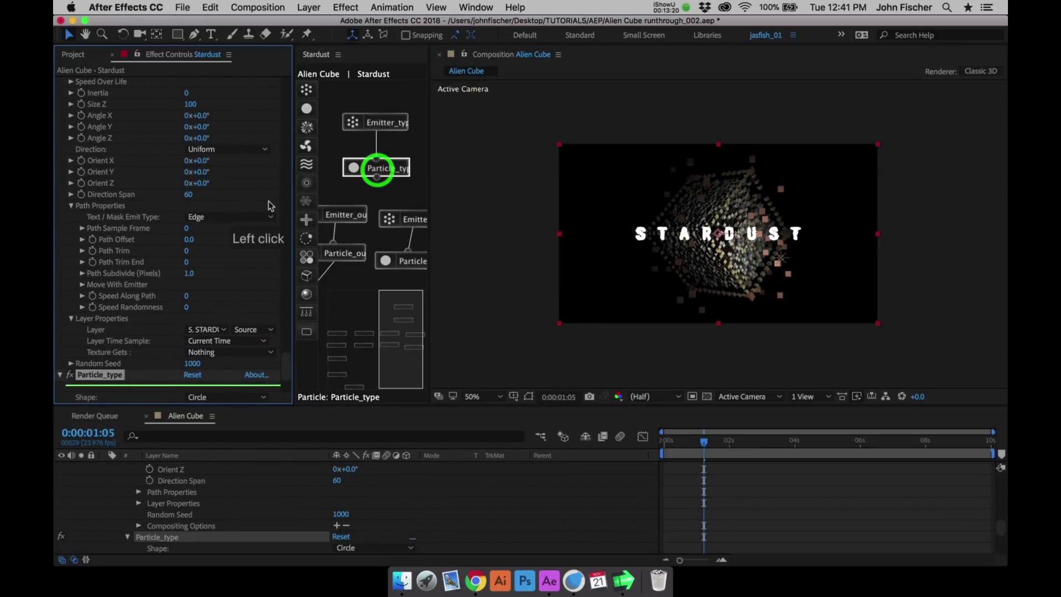
drag(284, 368, 284, 382)
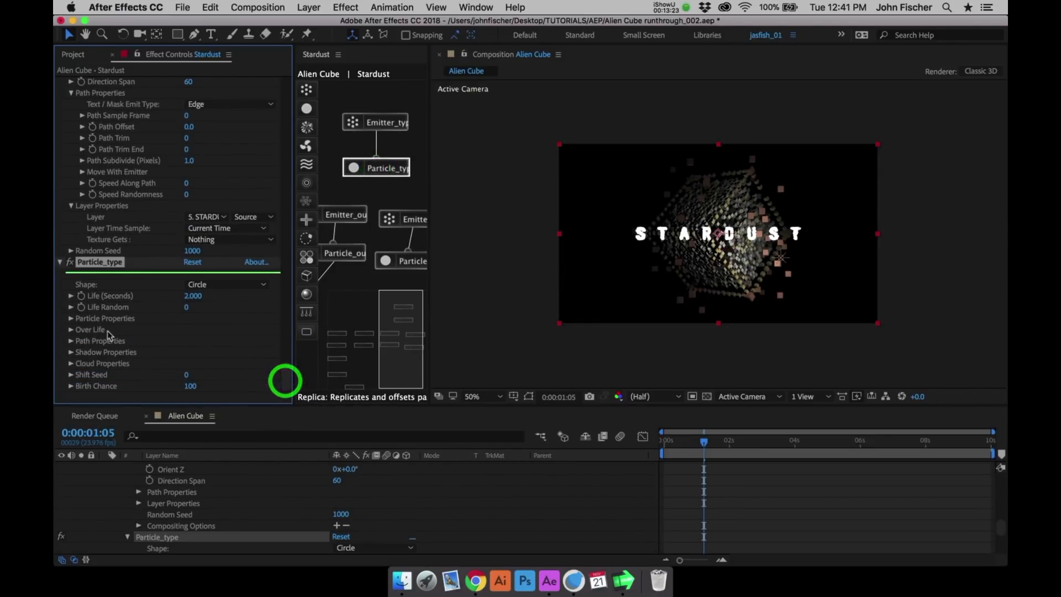
click(73, 318)
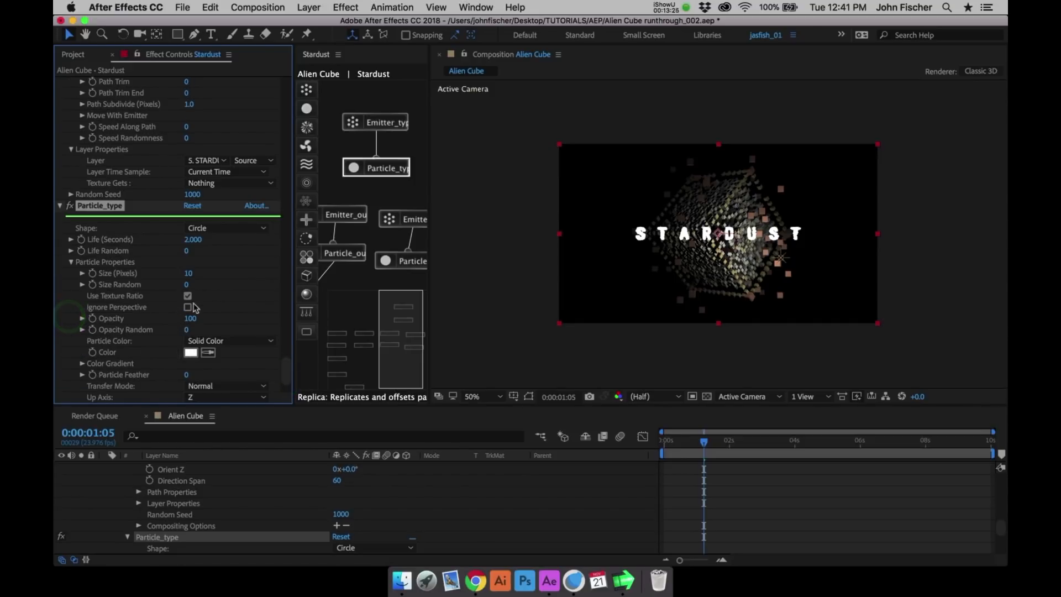
click(189, 274)
text(2)
key(Return)
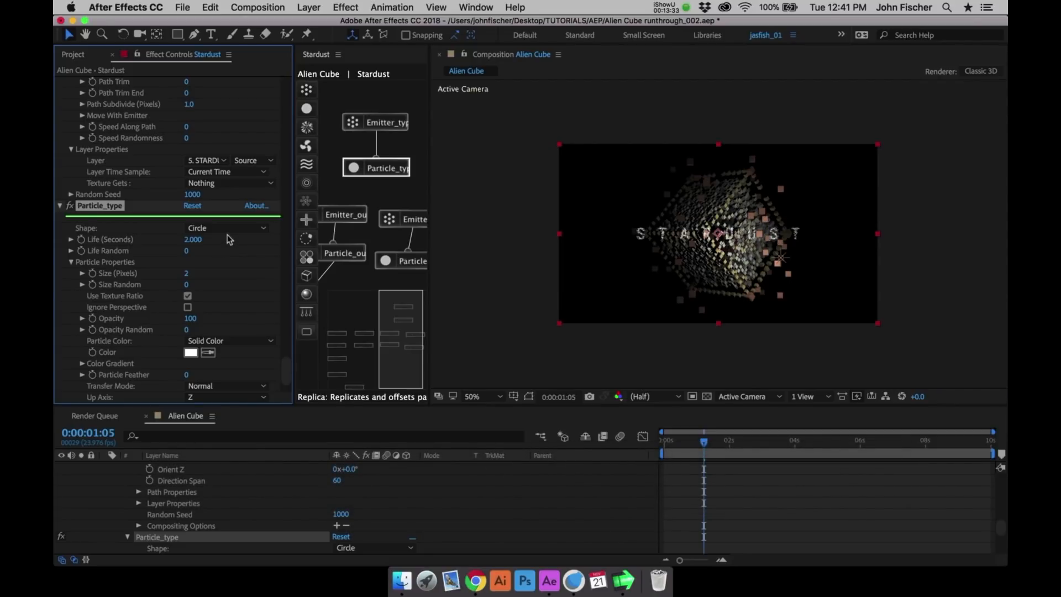
- Set the Origin Z of Emitter_type to -500 to bring the text particles in front of the cube
key(period)
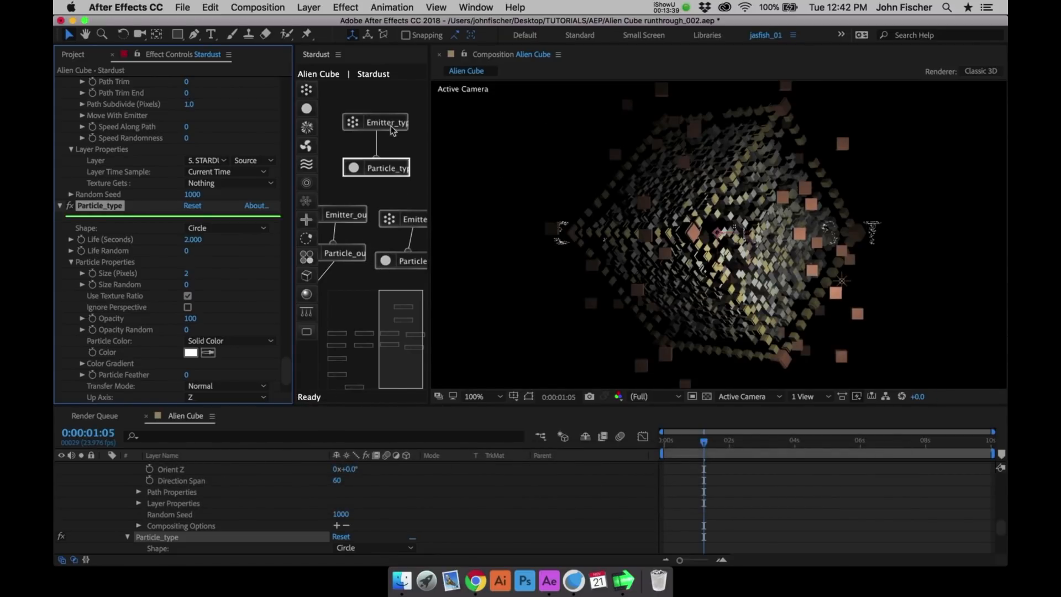
click(387, 125)
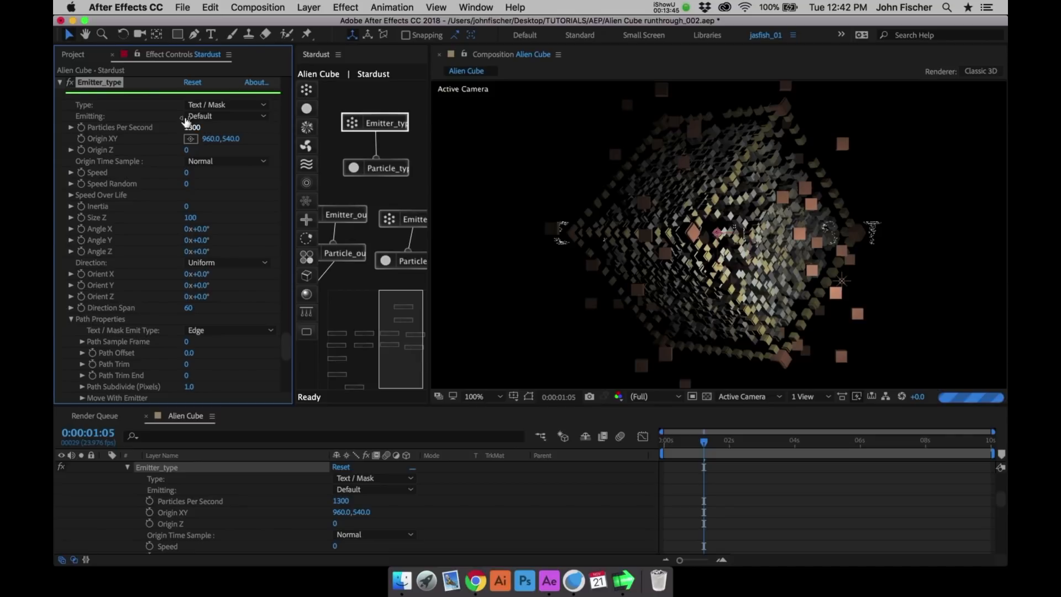
click(186, 150)
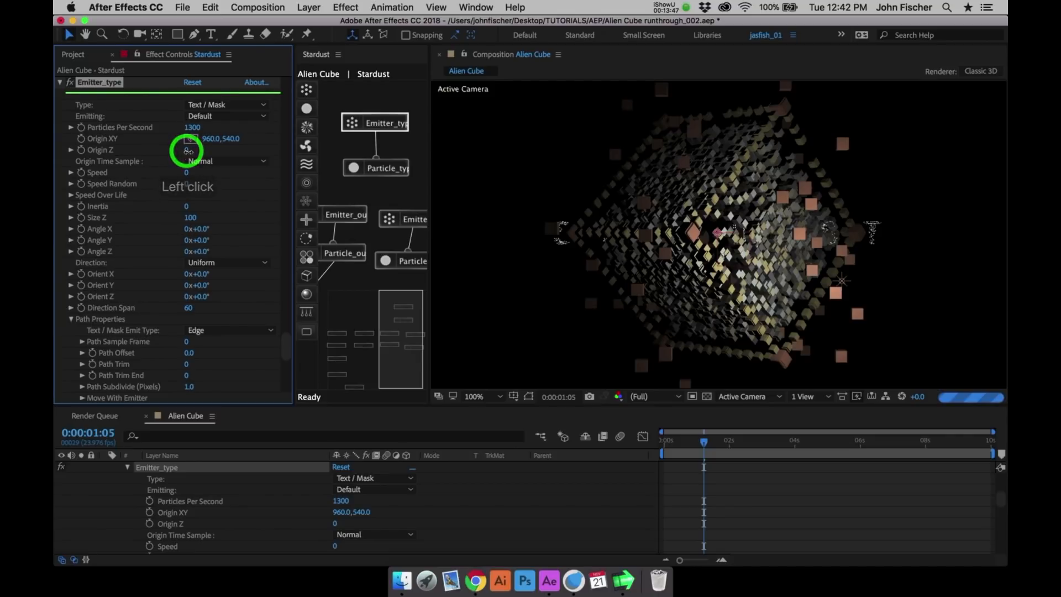
text(-500)
key(Return)
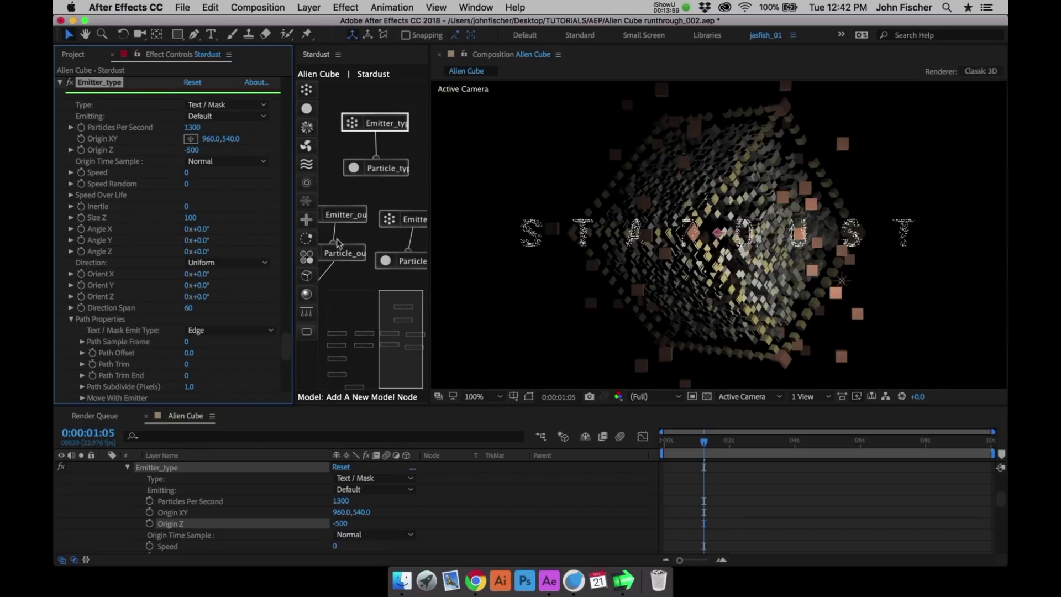
- Set the particle life of Particle_type to 10 seconds
click(381, 168)
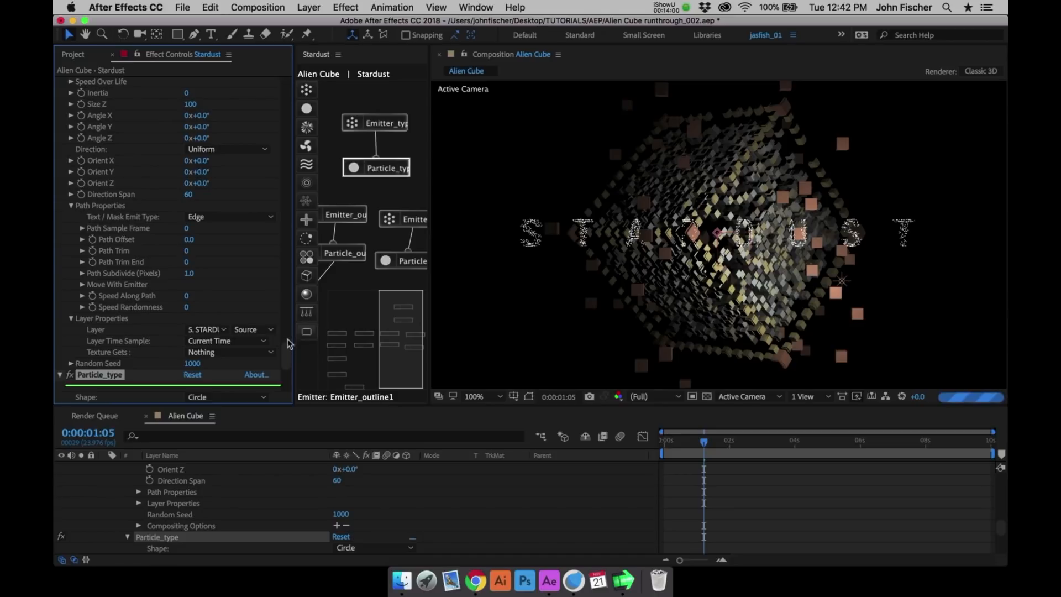
click(283, 369)
click(190, 232)
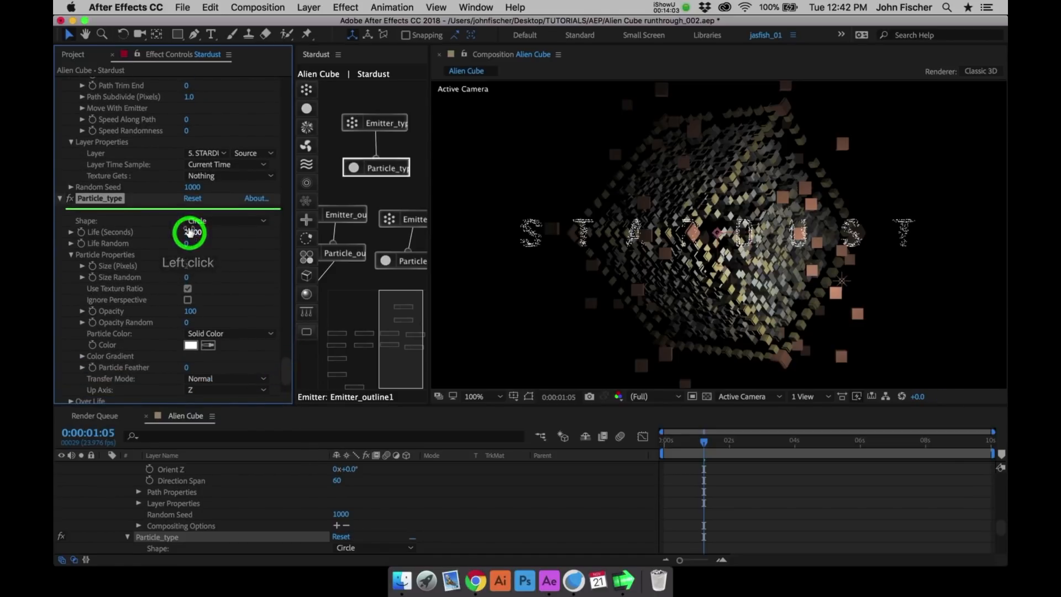
text(10)
key(Return)
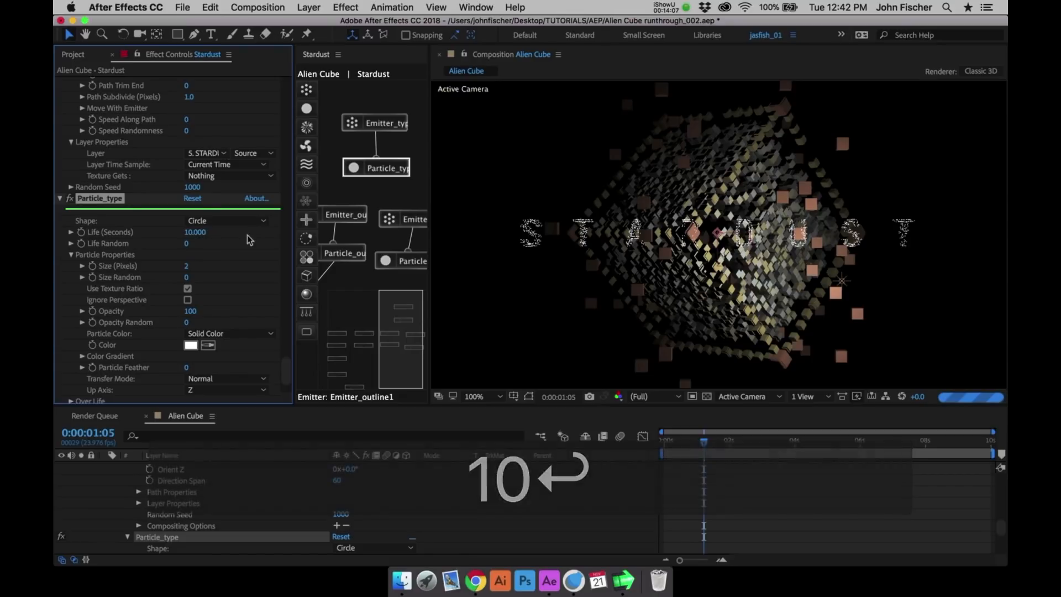
- Go to 0:00:02:02 on the timeline and set the Size Random of Particle_type to 50
click(731, 441)
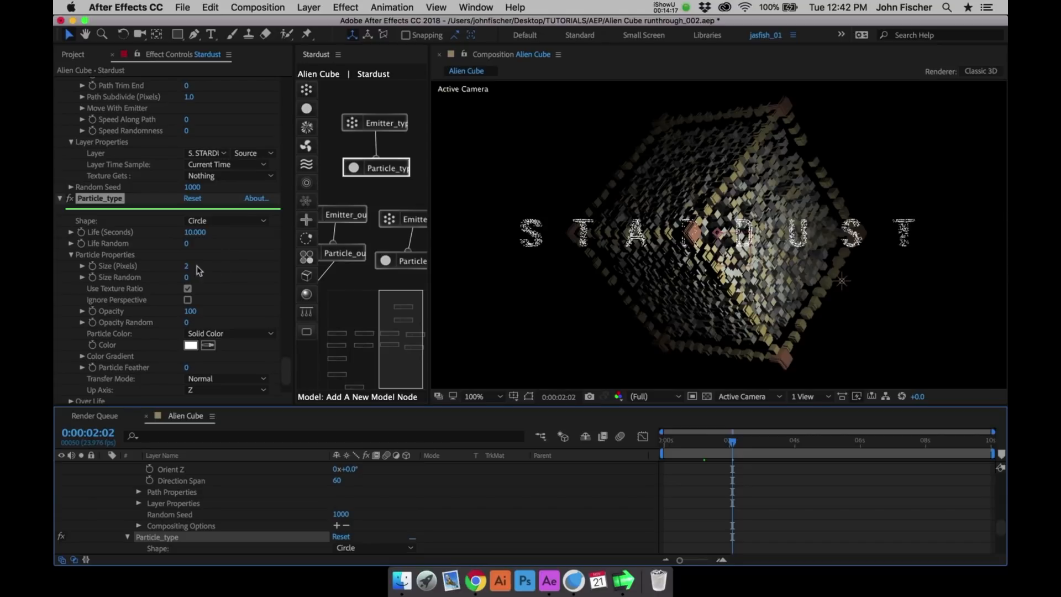
click(187, 280)
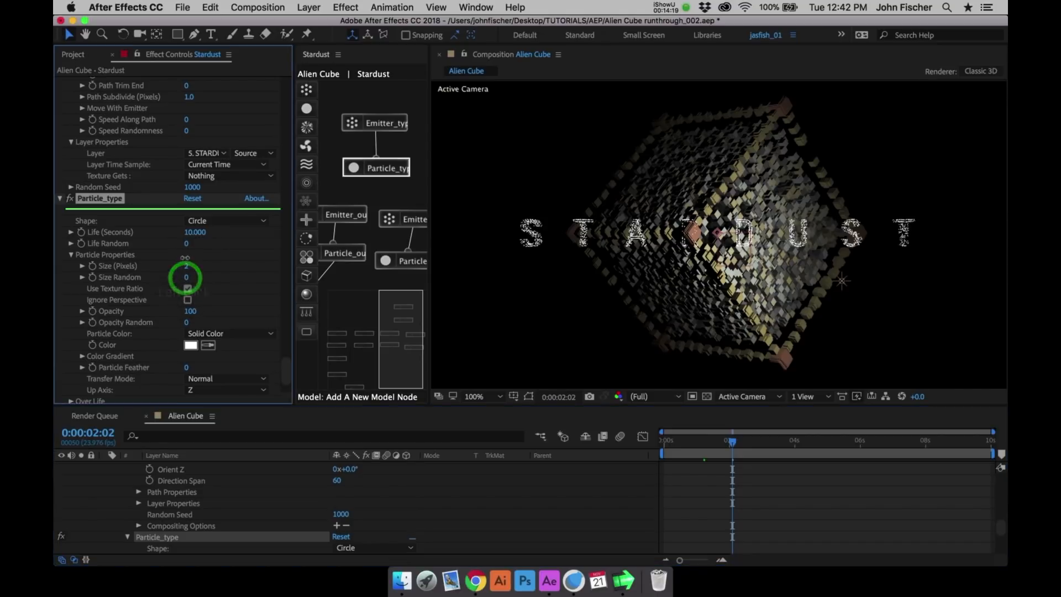
text(50)
key(Return)
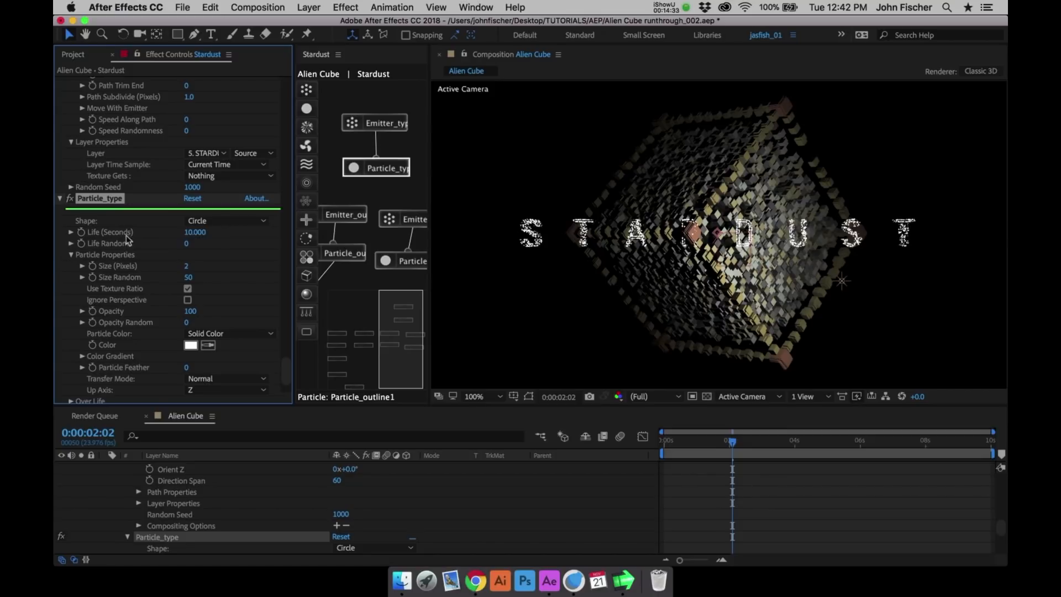
- Raise Emitter_type's emission rate to 2000 particles per second
click(287, 343)
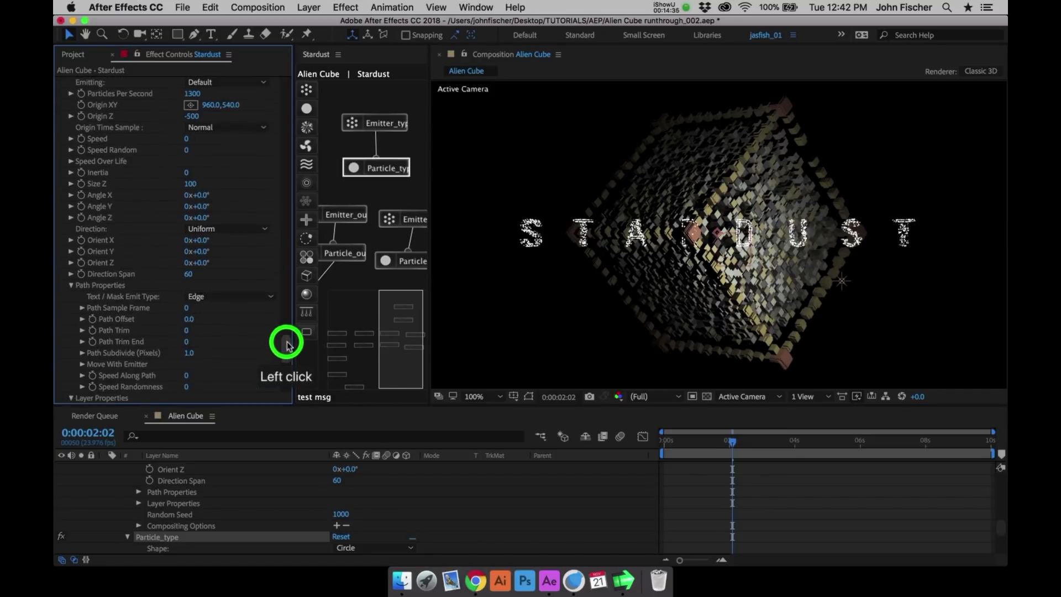
click(192, 158)
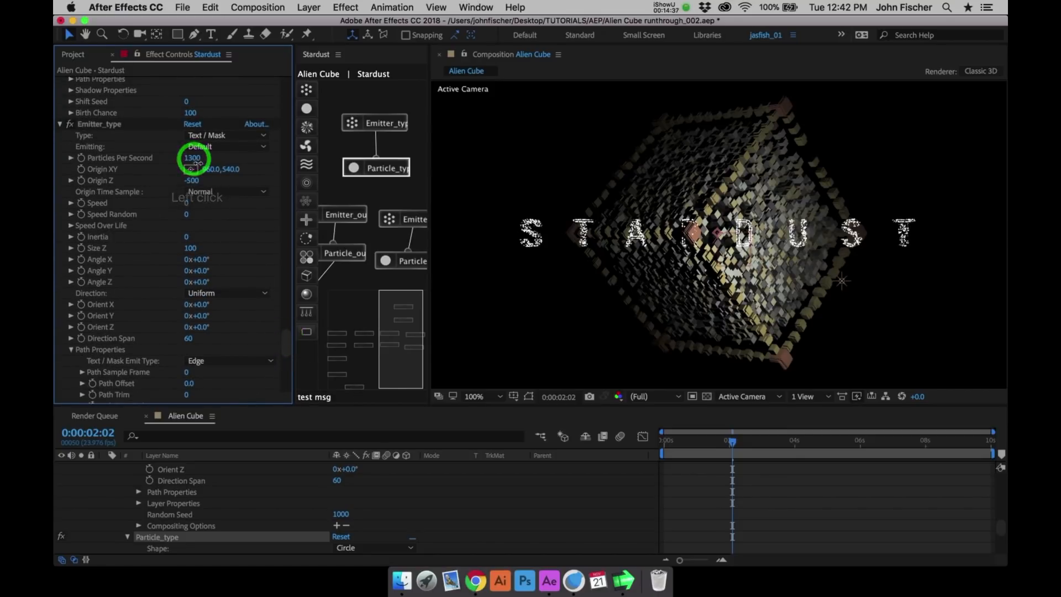
text(2000)
key(Return)
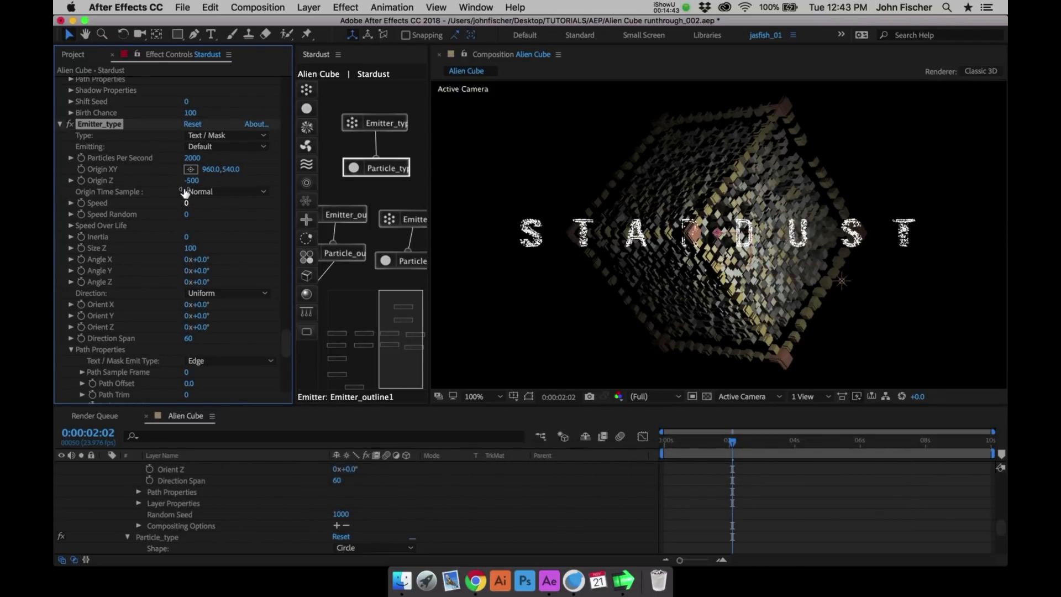
- Try the Edge Weighted option as Emitter_type's Text / Mask Emit Type and undo the change
click(249, 361)
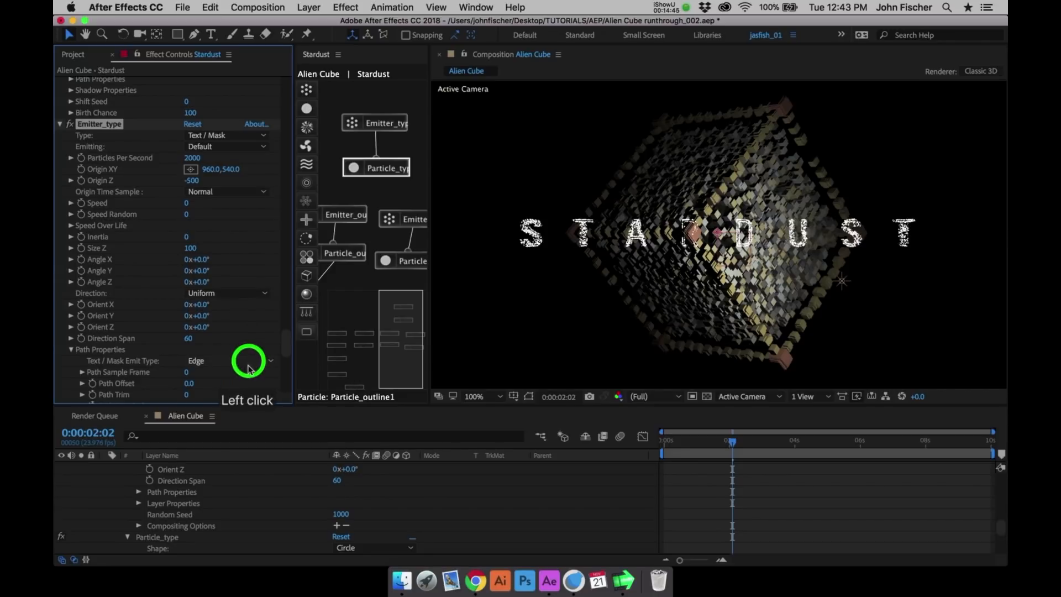
click(247, 400)
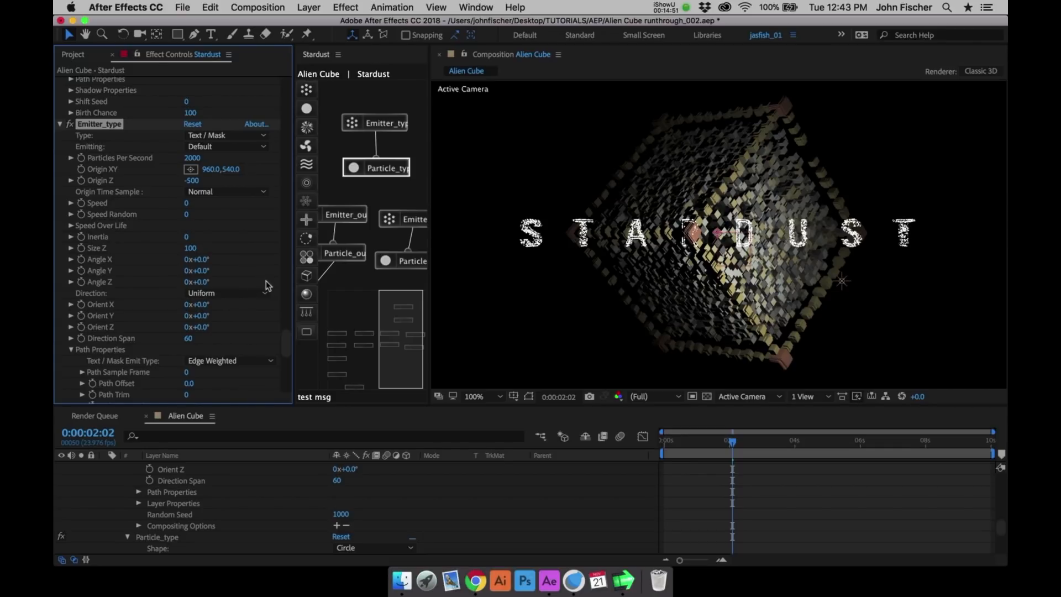
key(super+z)
- At 0:00:01:00, set Emitter_type's Path Trim to 100 and enable keyframing for it
click(283, 358)
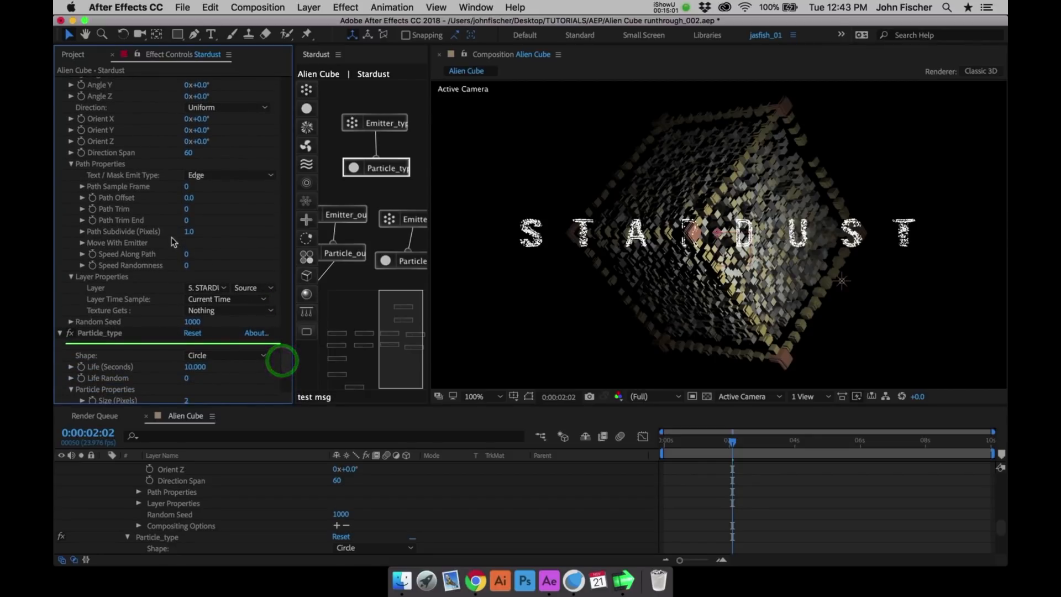
click(730, 444)
drag(730, 444, 702, 442)
key(super+Left)
key(super+Left)
key(super+Left)
key(super+Left)
key(super+Left)
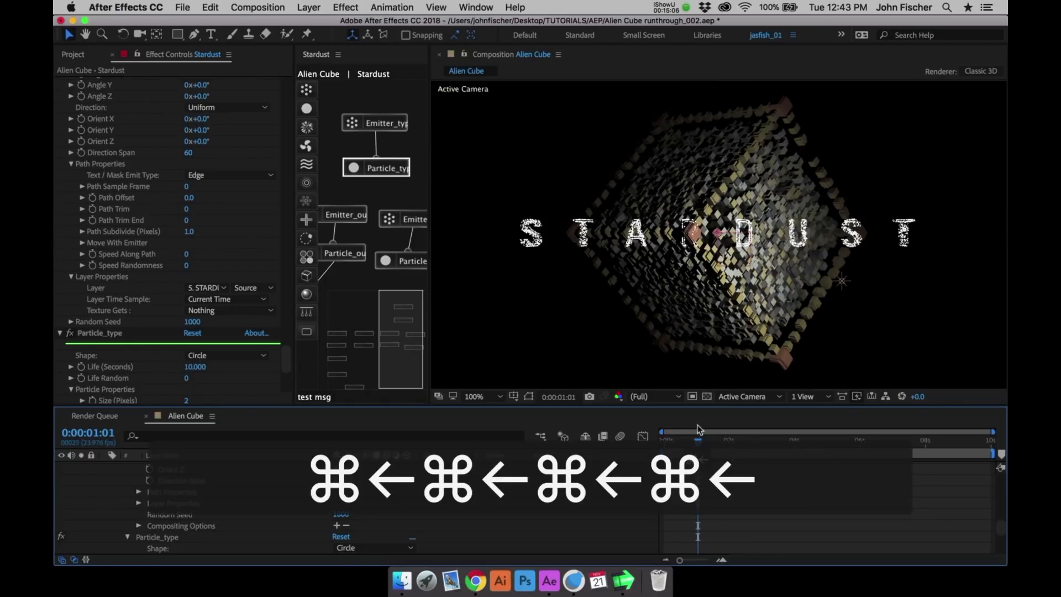
key(super+Right)
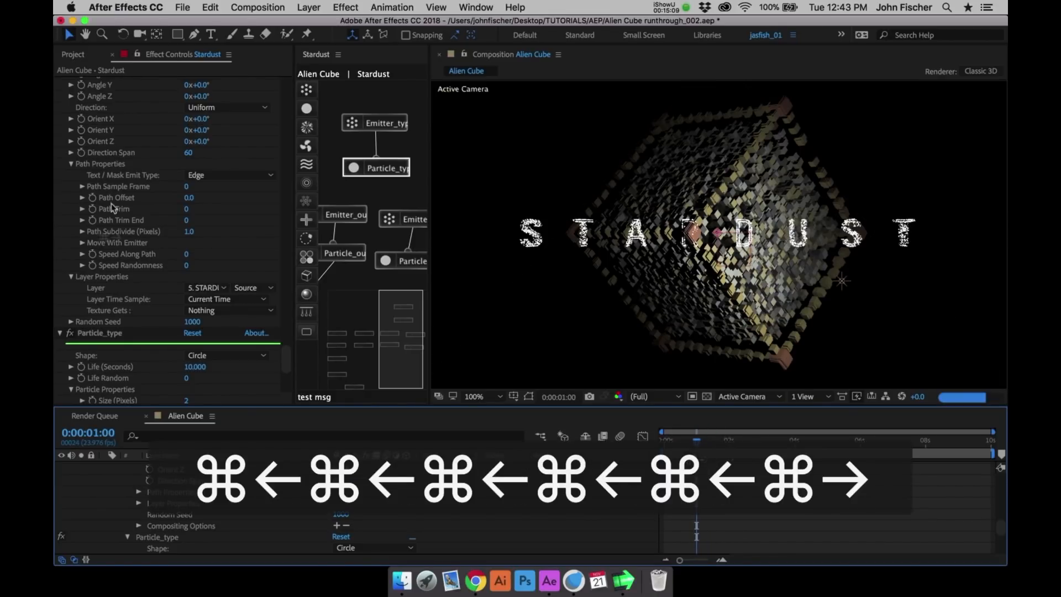
click(187, 210)
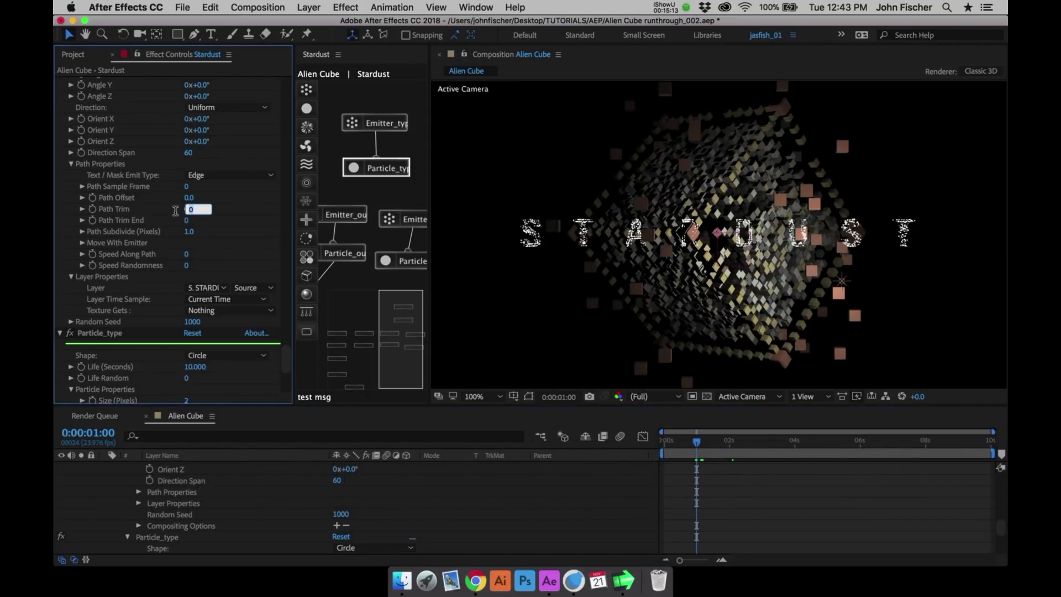
text(100)
key(Return)
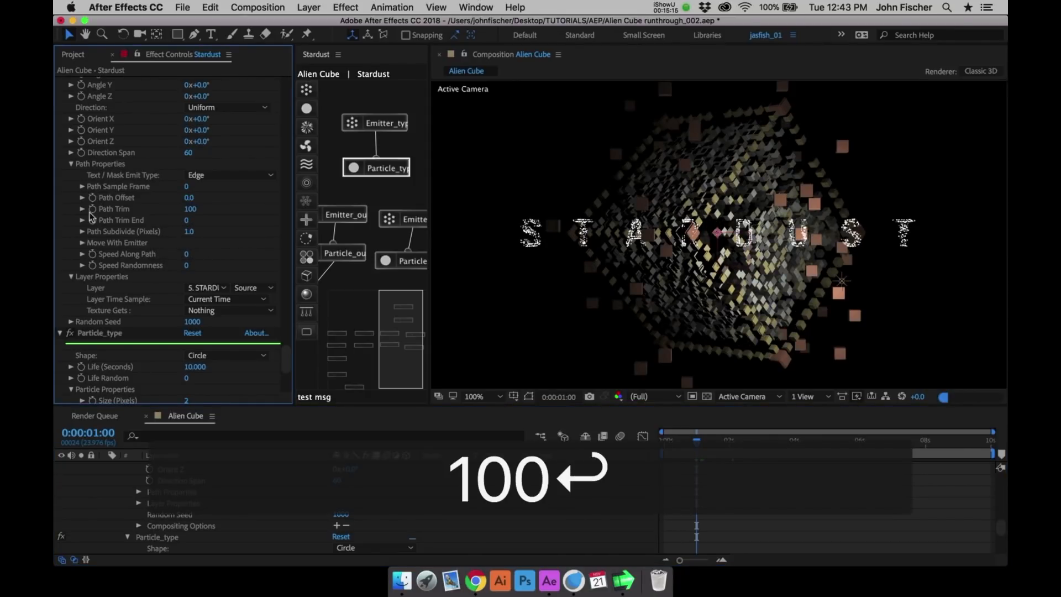
click(92, 209)
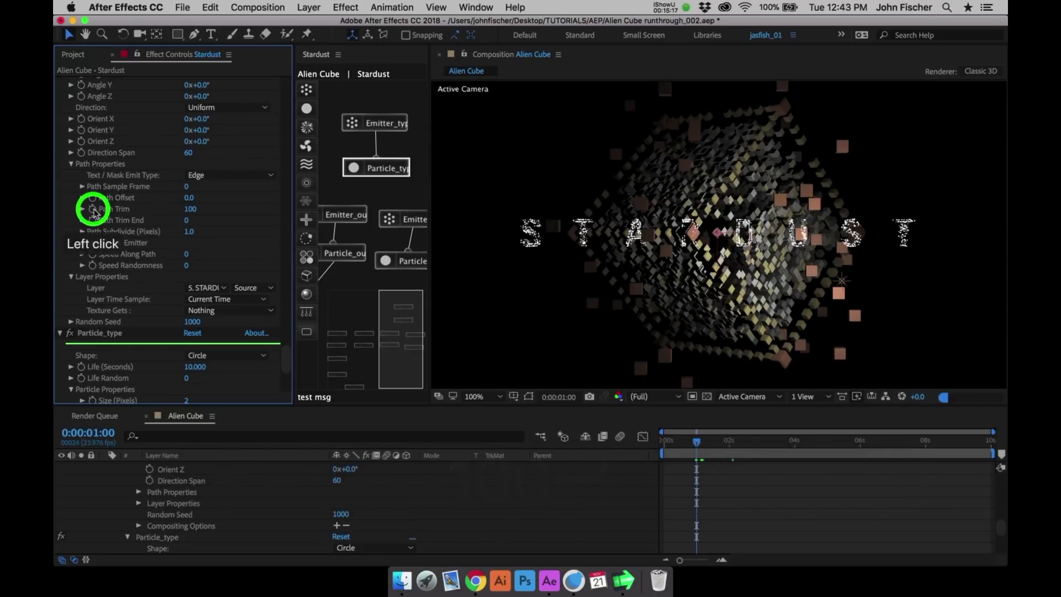
- Keyframe Emitter_type's Path Trim to 0 at 0:00:03:00 and check the text reveal around 0:00:01:22
click(758, 441)
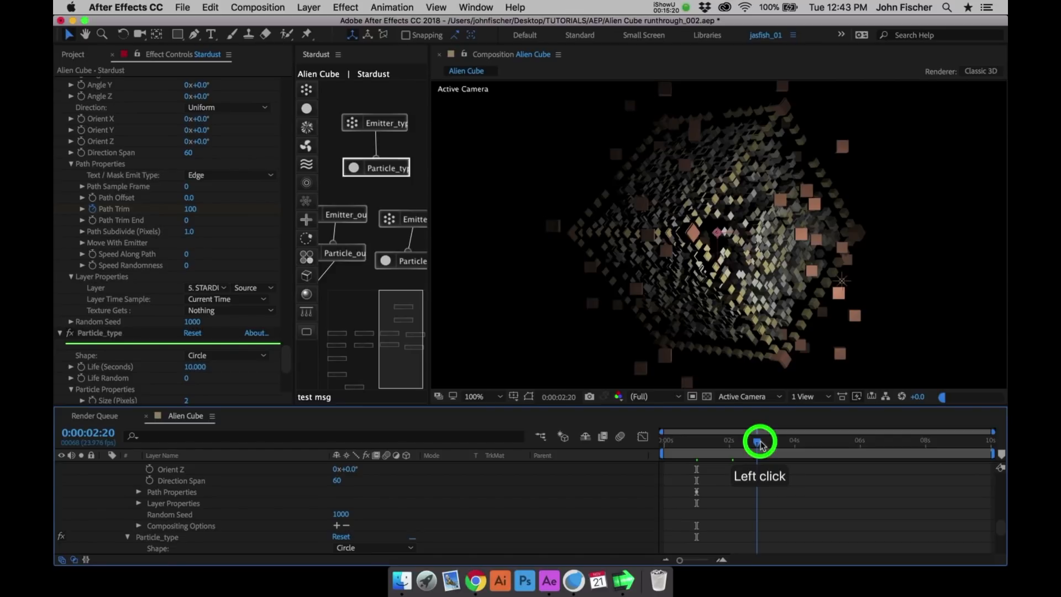
key(super+Right)
key(super+Right)
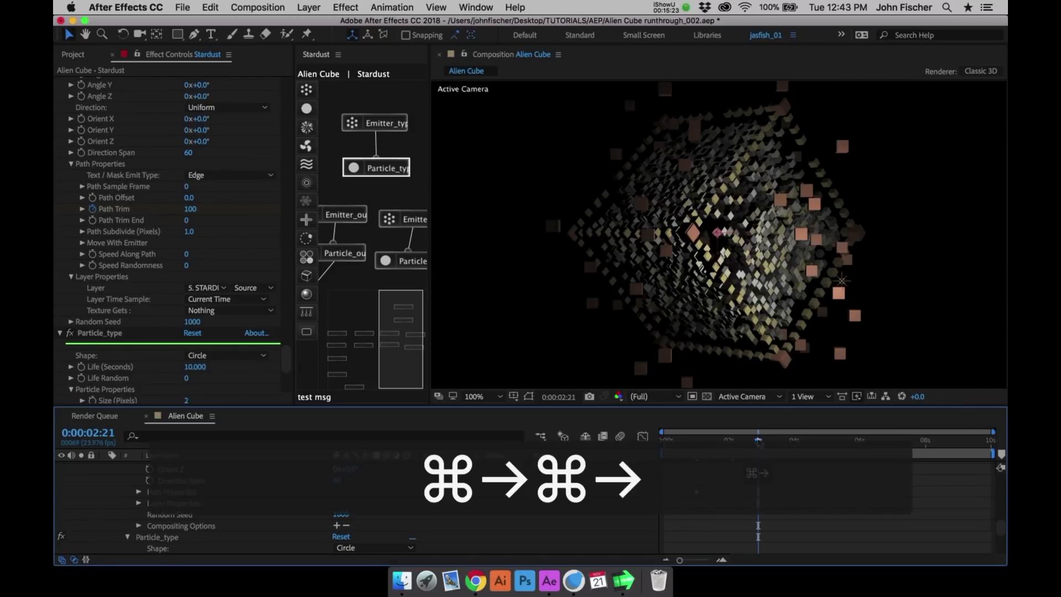
key(super+Right)
key(super+Right)
key(super+Right)
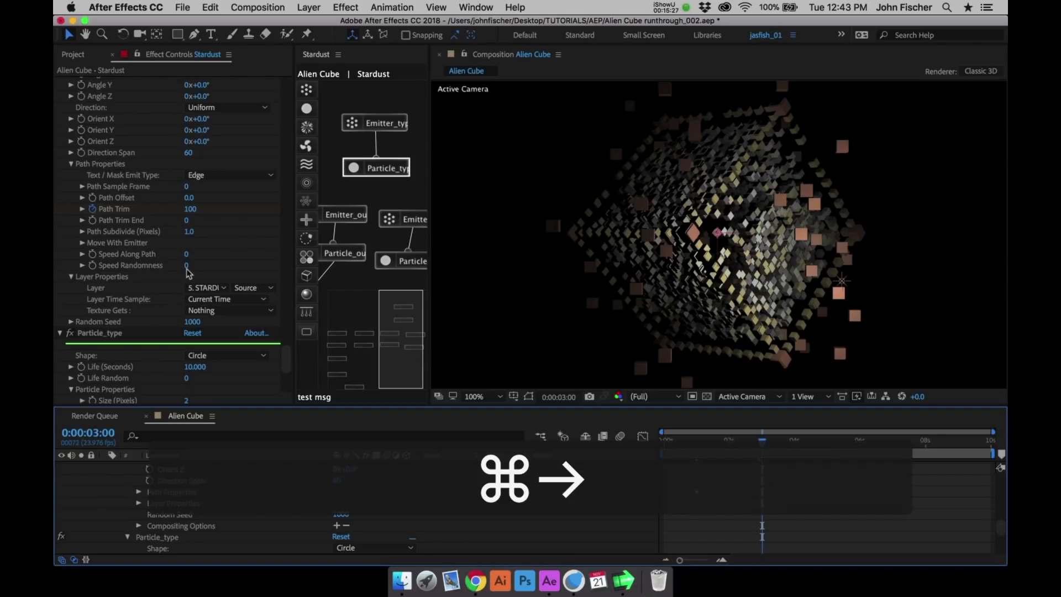
click(190, 208)
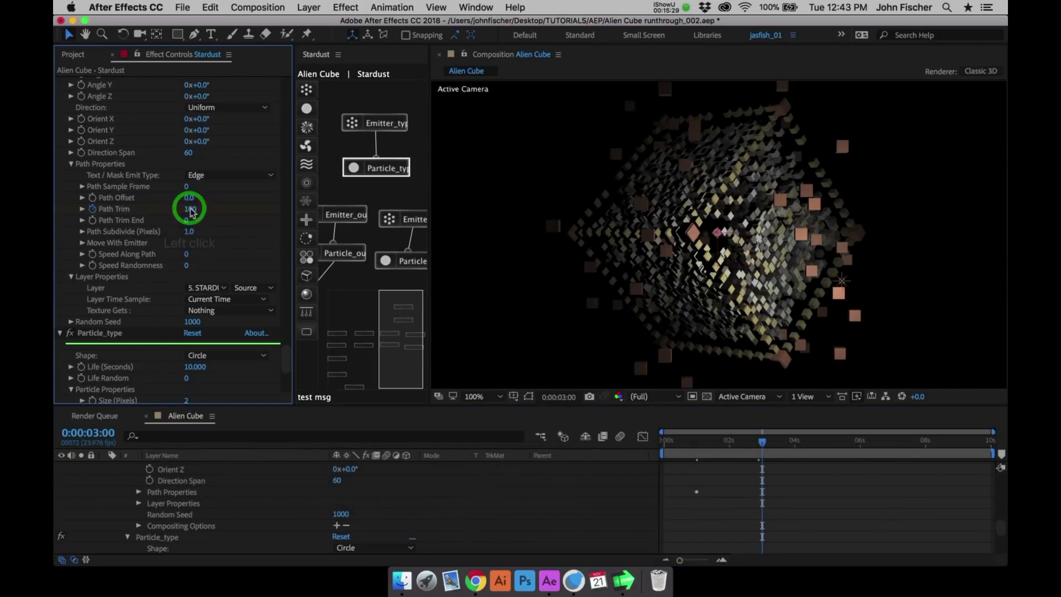
text(0)
key(Return)
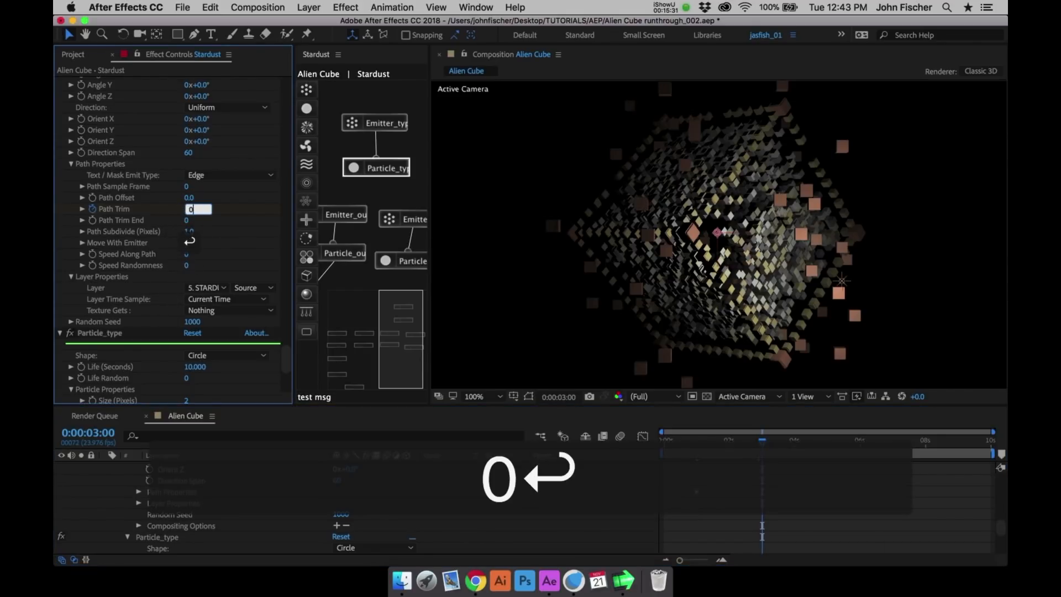
click(729, 441)
drag(728, 442, 729, 442)
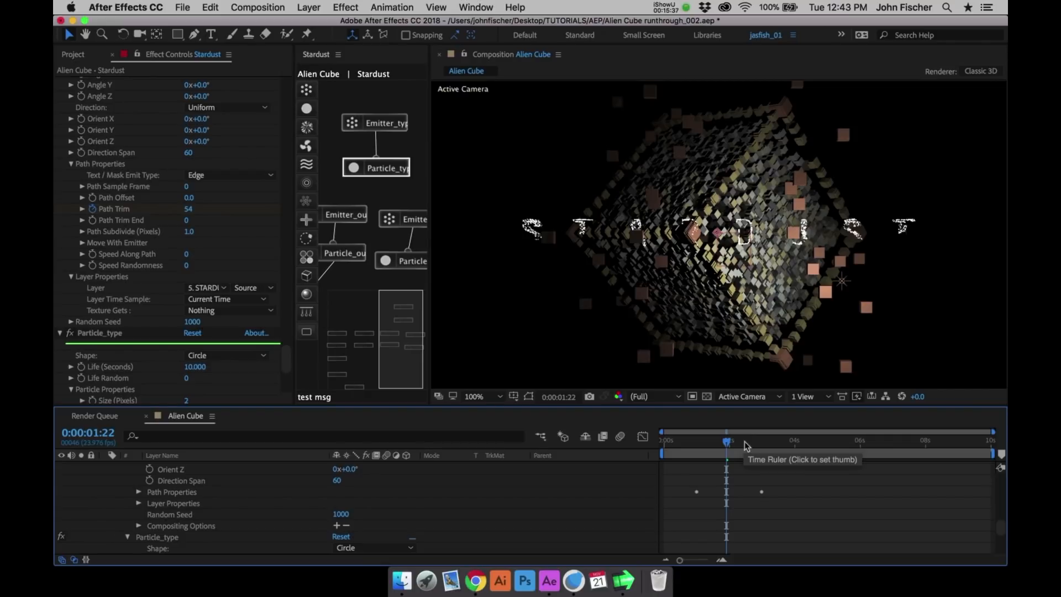
- Save the project and preview the Alien Cube animation with the composition view at 50% magnification
click(378, 169)
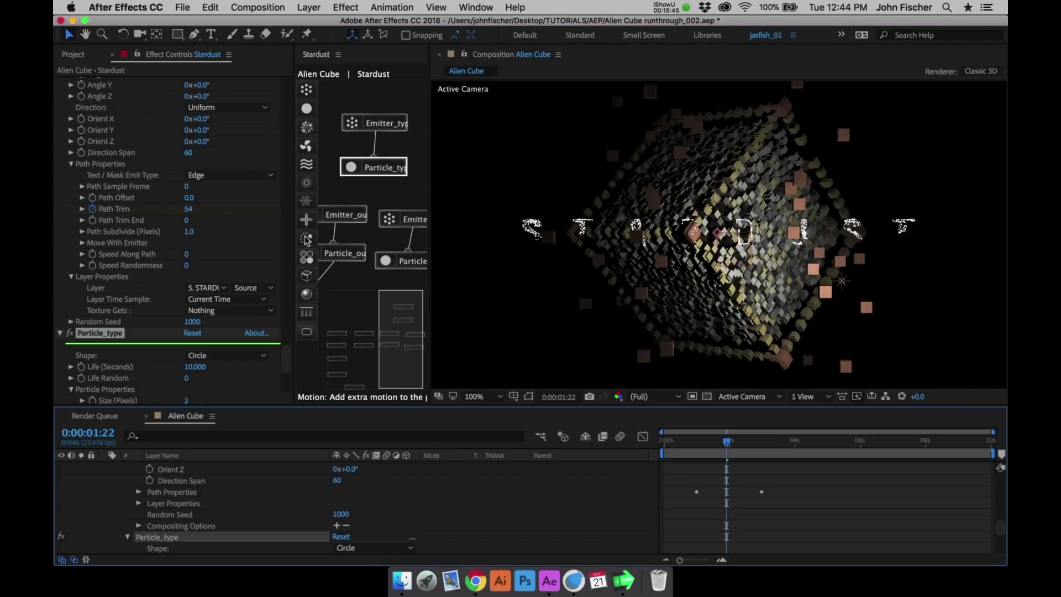
key(super+s)
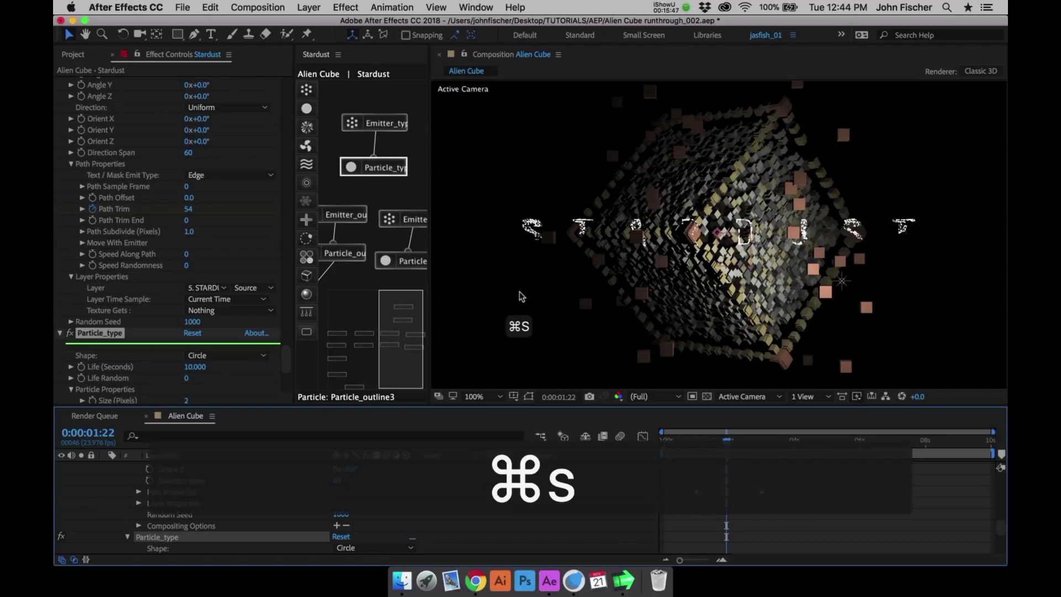
key(comma)
key(ctrl+0)
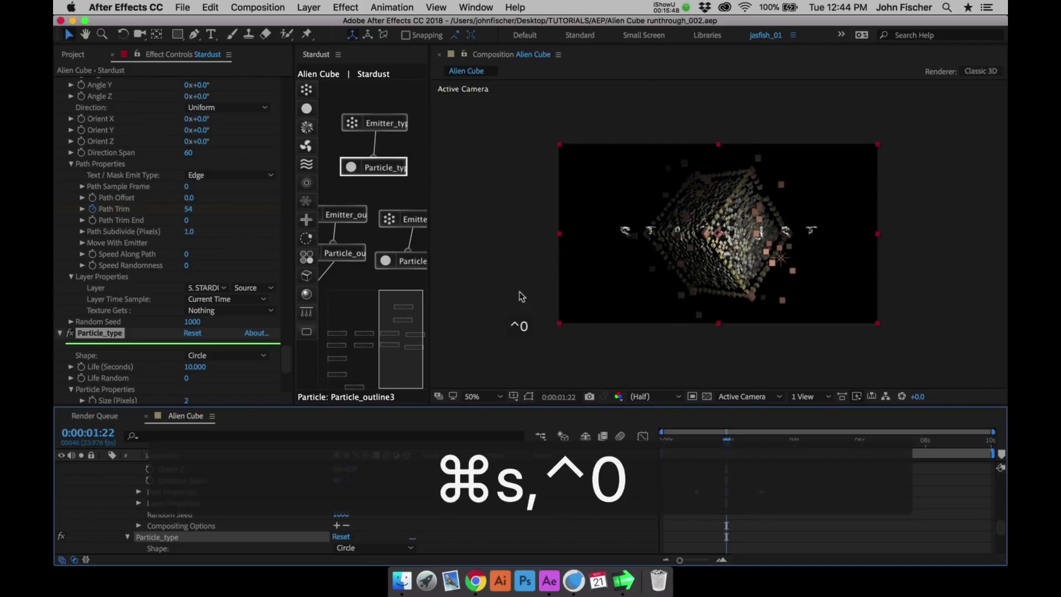
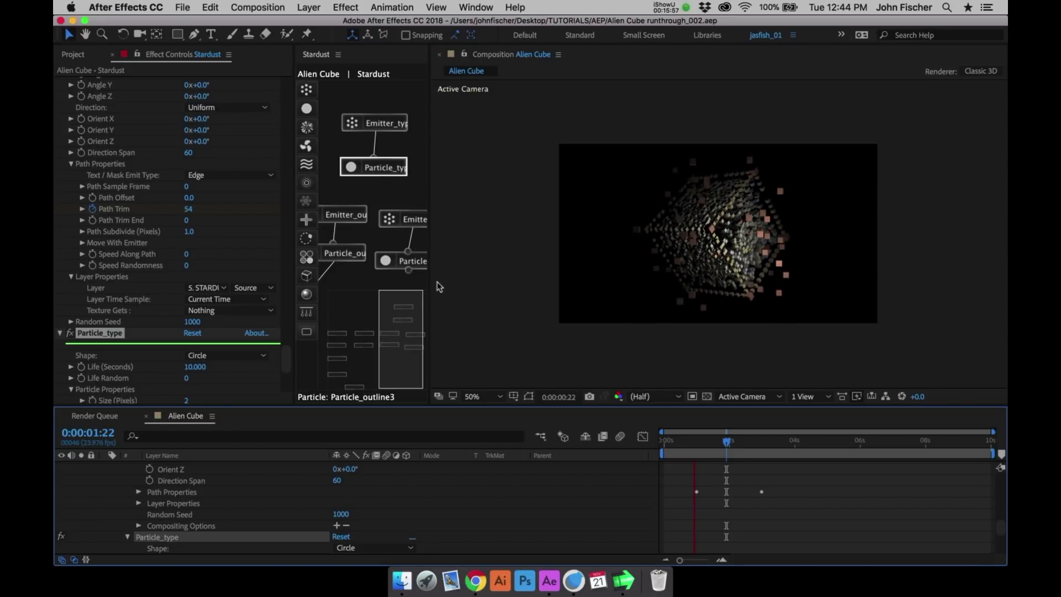
- Connect the random emitter's particle node to the Transform node in the enlarged Stardust node view
click(404, 280)
key(grave)
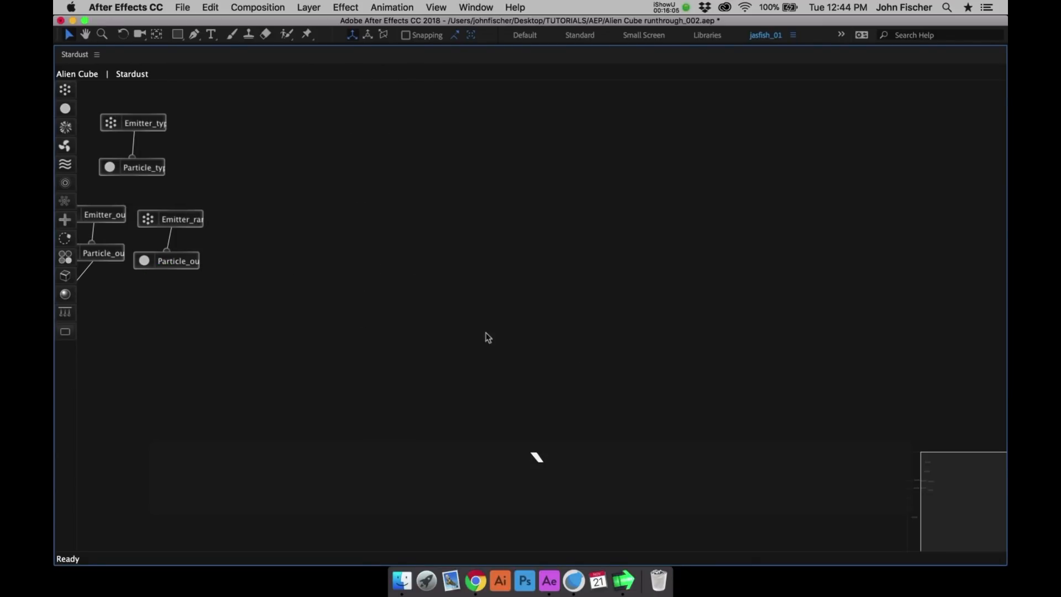
click(950, 465)
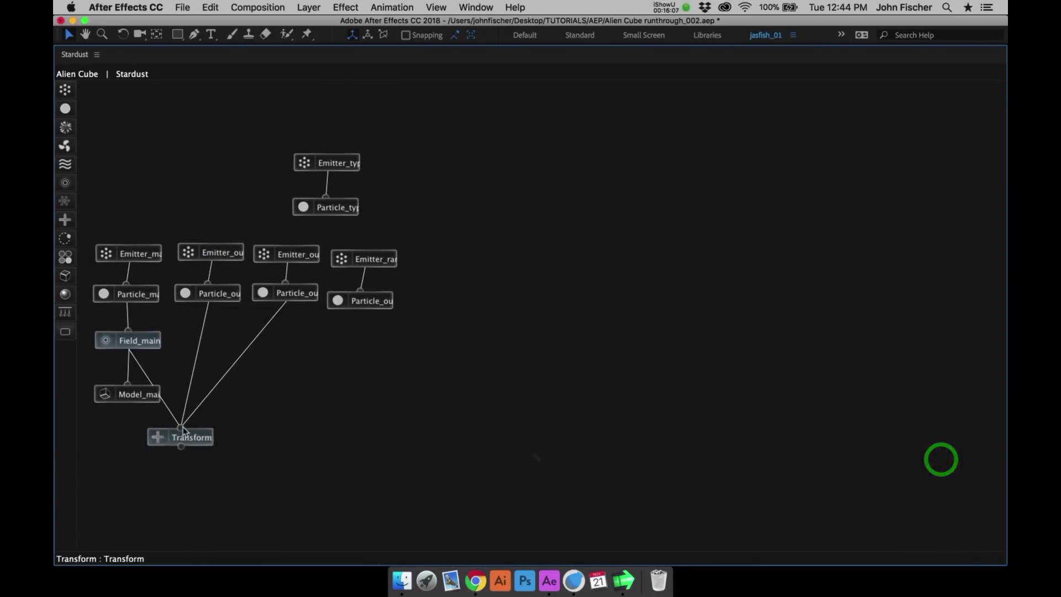
click(218, 417)
click(362, 301)
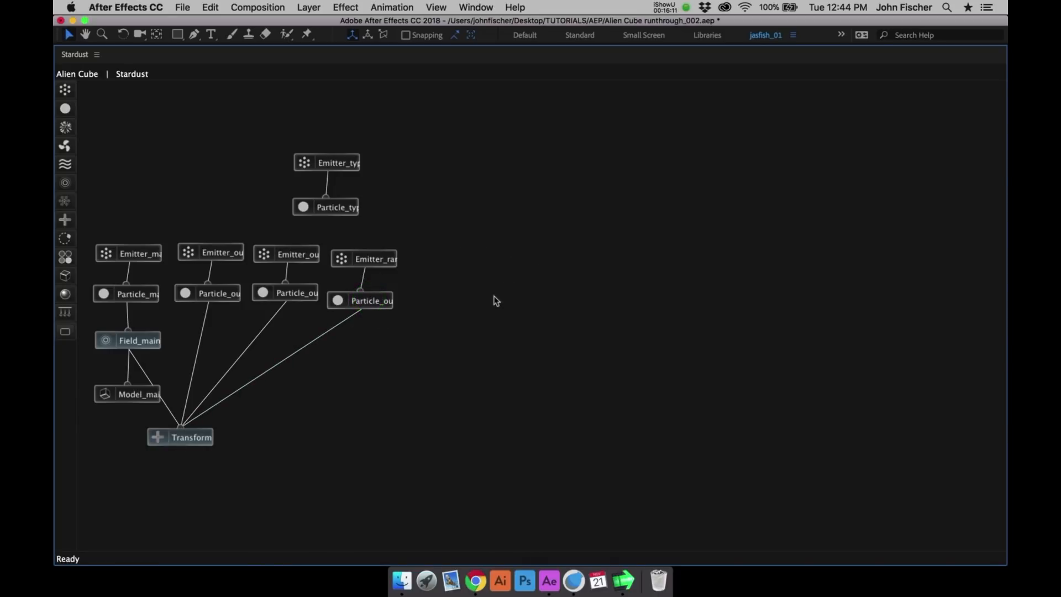
key(grave)
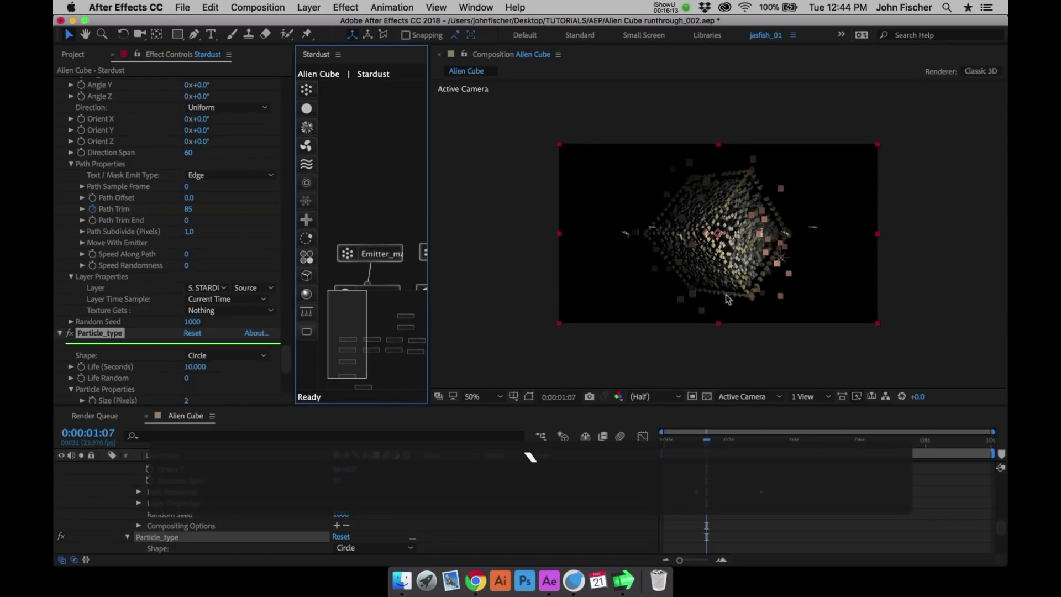
- Check the STARDUST text reveal at 0:00:02:12 and at its last keyframe, 0:00:03:00
click(745, 440)
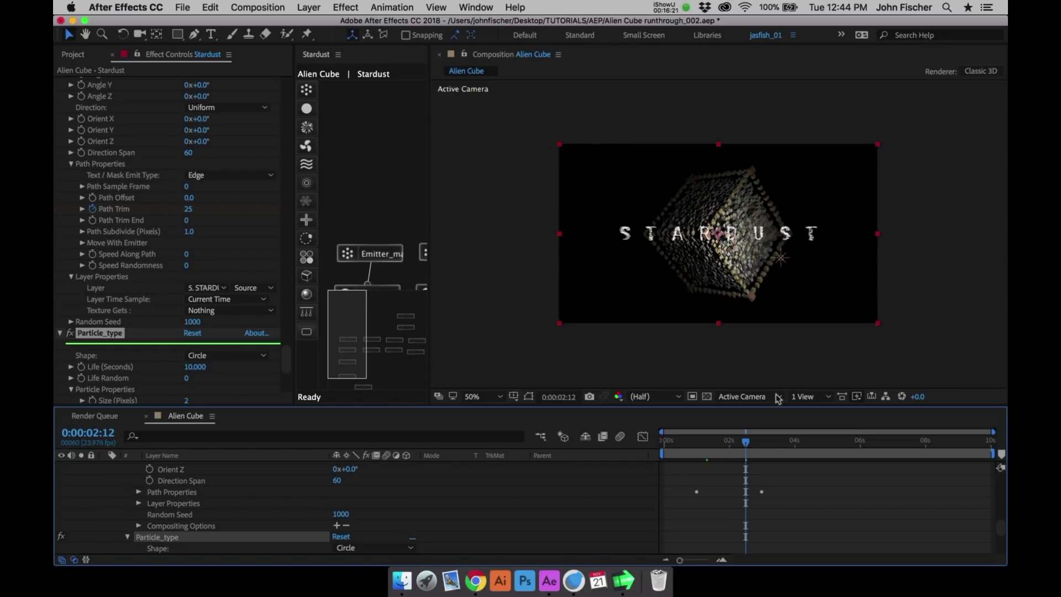
click(765, 443)
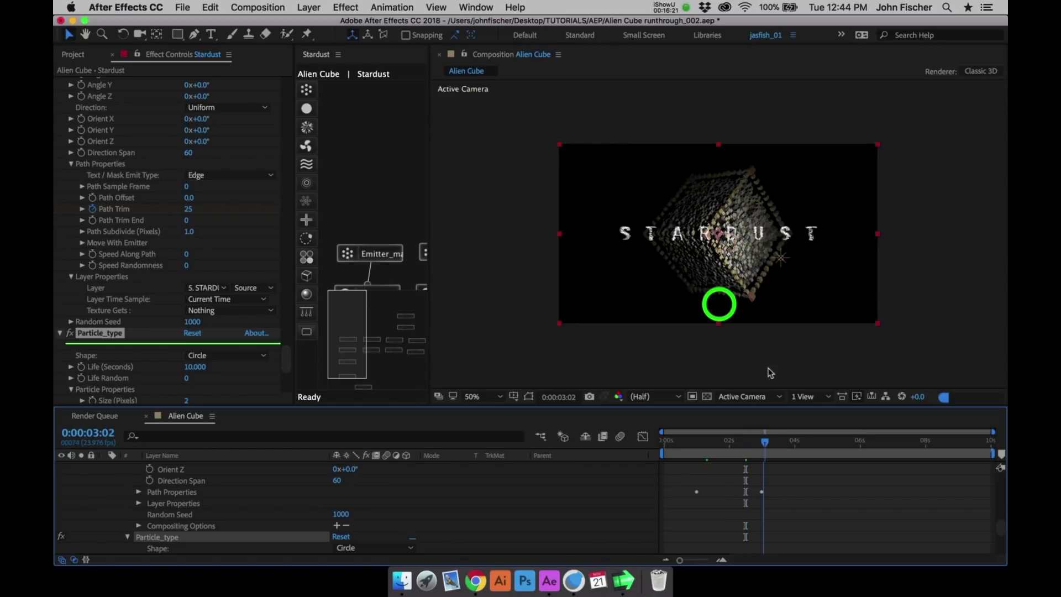
key(Page_Up)
key(Page_Up)
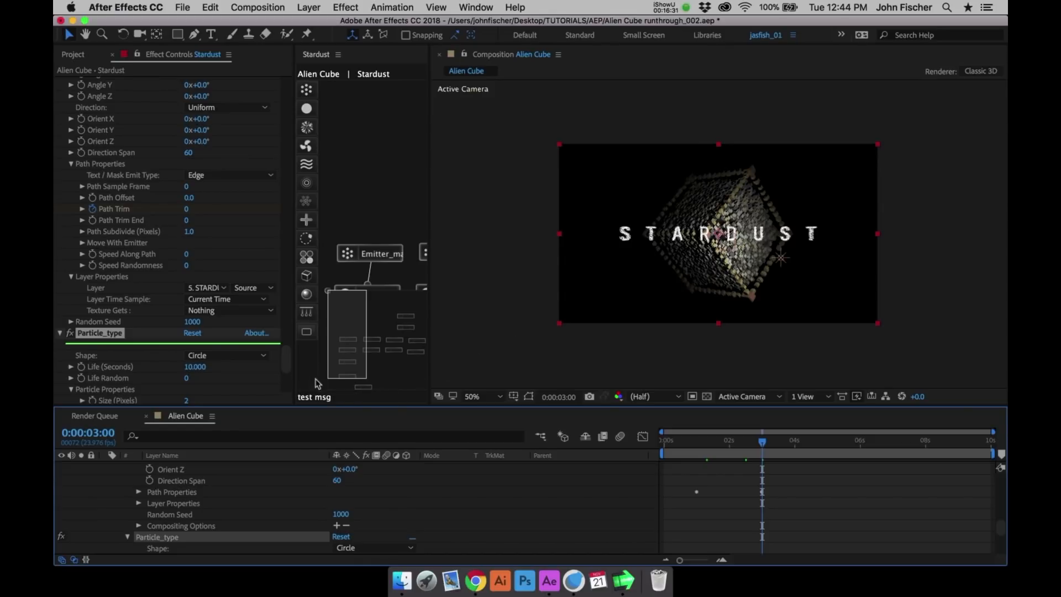
- Collapse the expanded properties of the Stardust and Cam Controller layers in the timeline
click(284, 384)
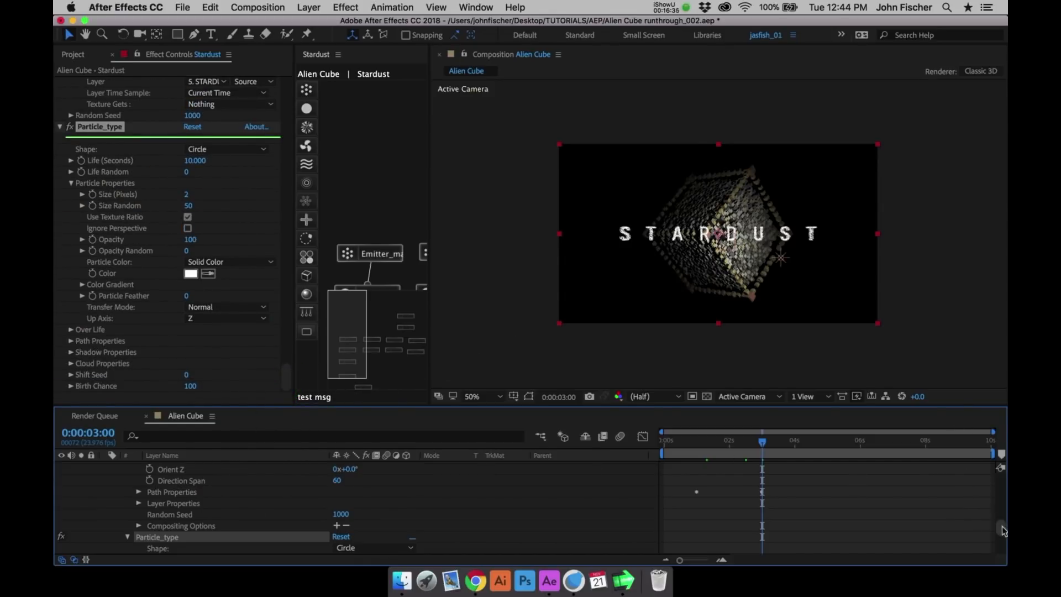
click(998, 465)
click(104, 512)
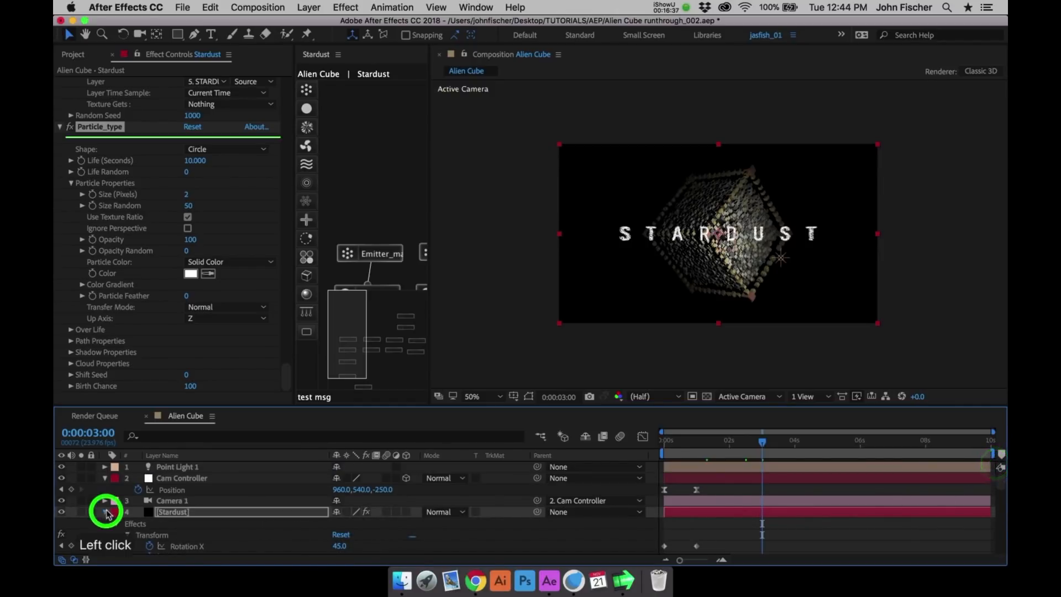
click(105, 478)
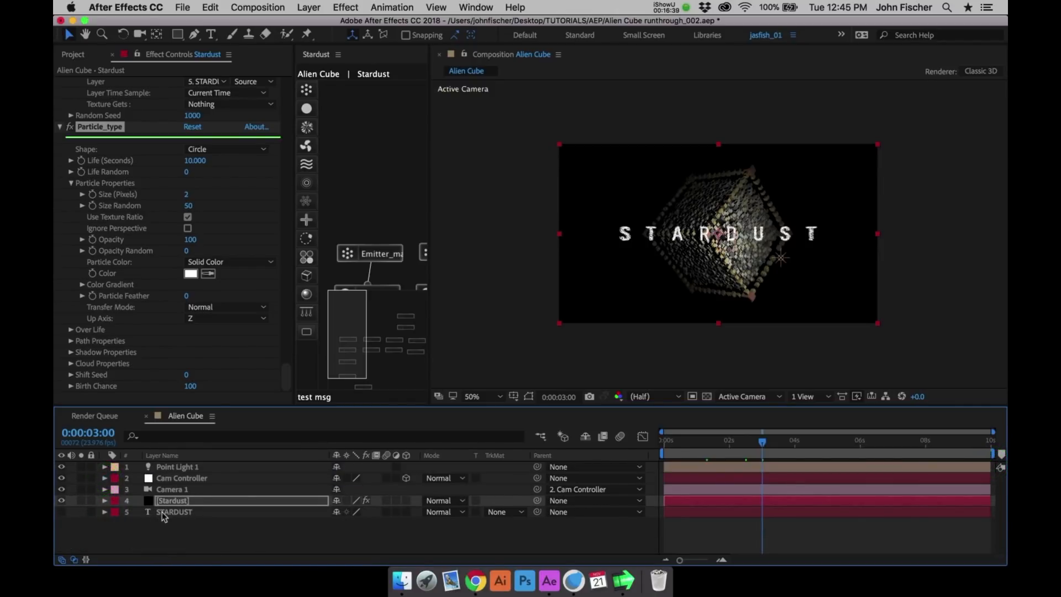
- Create a black 1920 x 1080 solid named background and apply the Gradient Ramp effect to it
key(super+y)
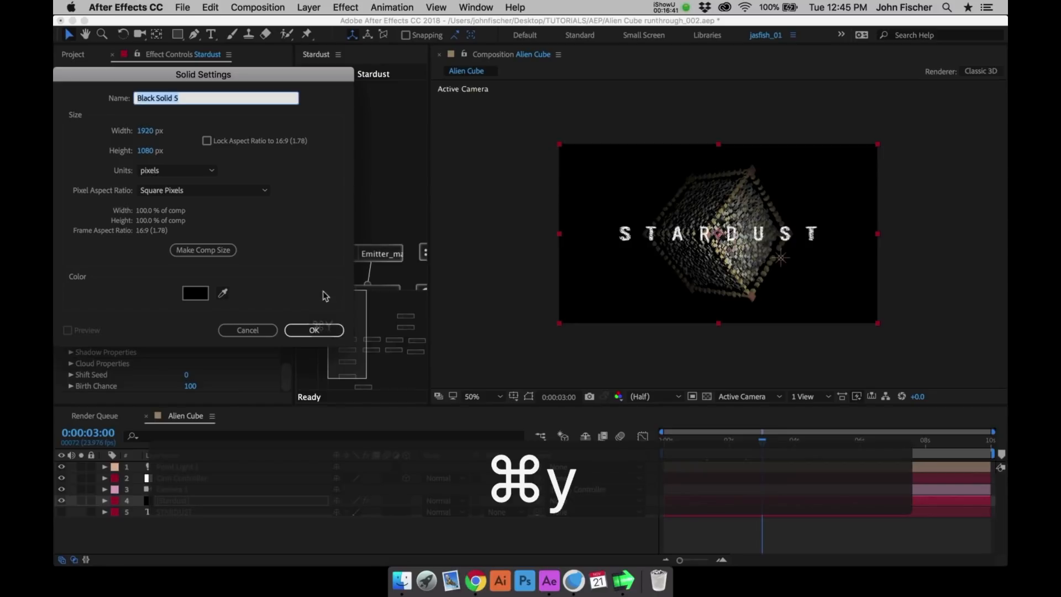
text(background)
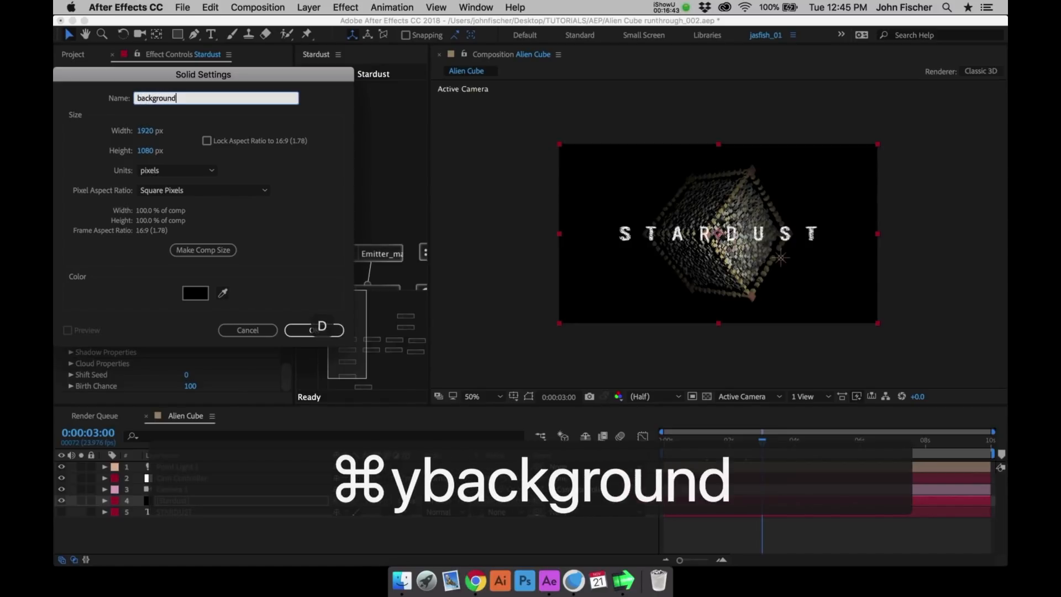
key(Return)
click(346, 7)
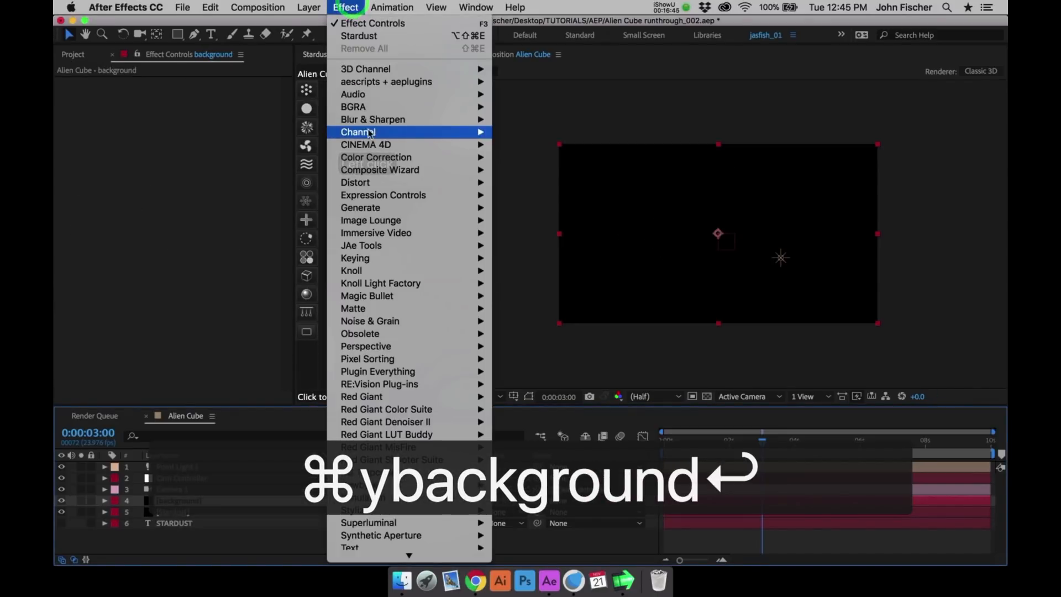
mouse_move(464, 207)
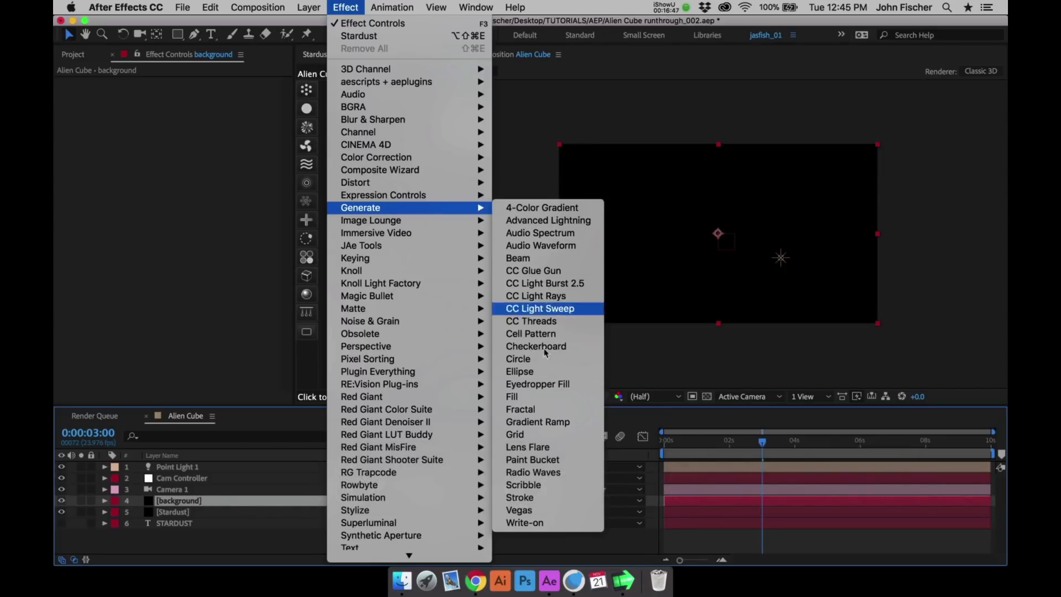
click(551, 424)
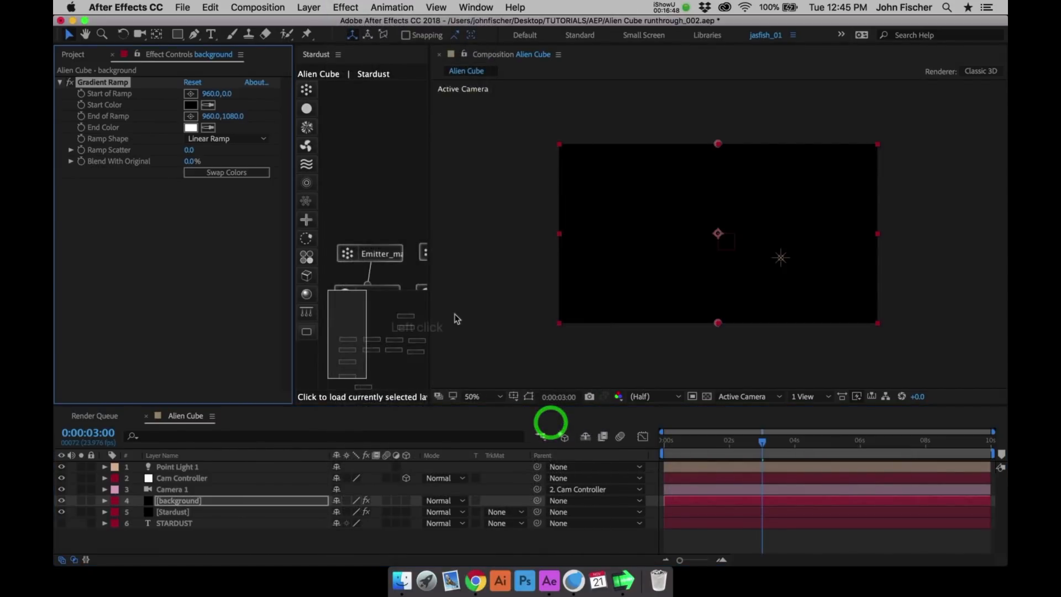
- Place the ramp's start just outside the frame's upper-left corner at -32, -32 and its end far beyond the lower-right corner at 4960, 3024
click(191, 94)
click(554, 140)
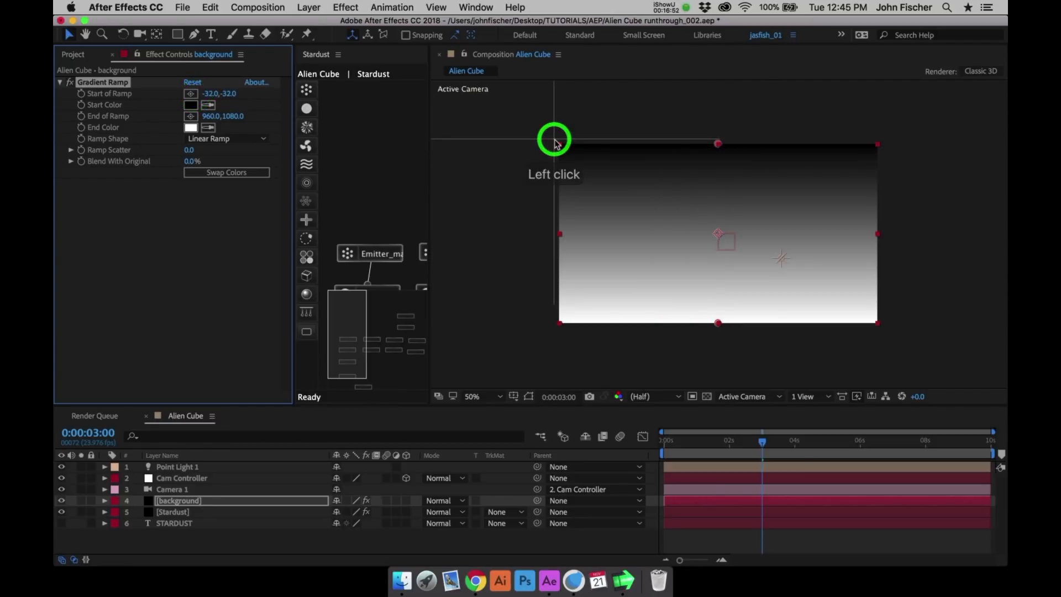
key(comma)
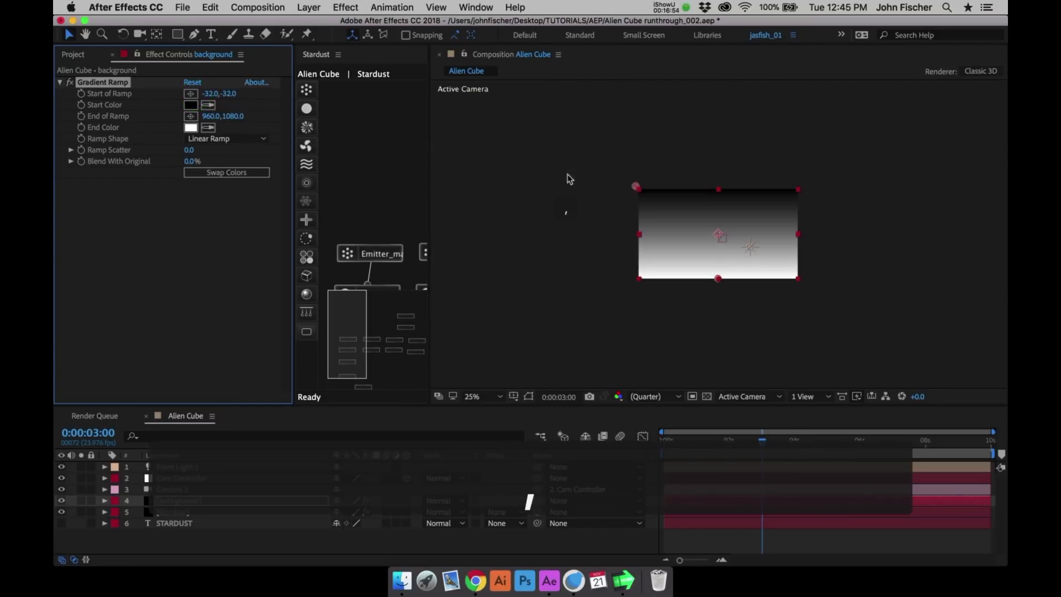
key(comma)
click(191, 117)
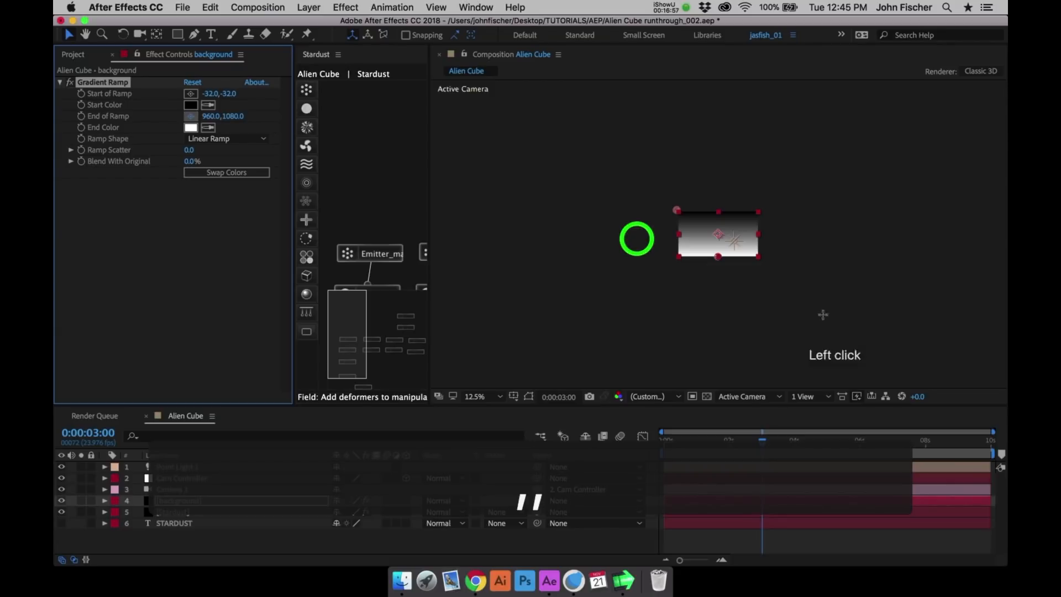
click(896, 342)
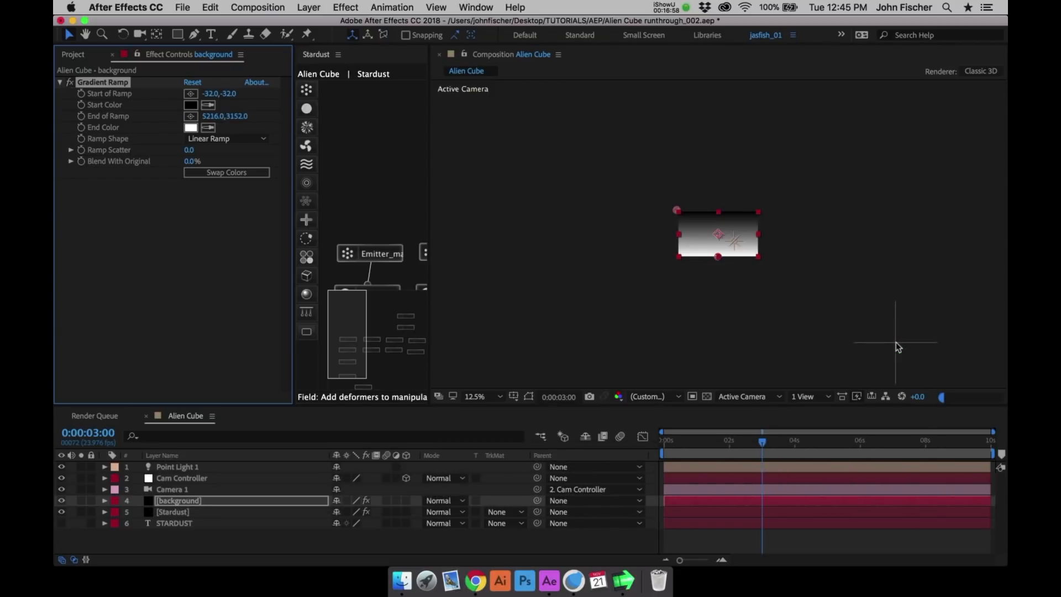
click(896, 343)
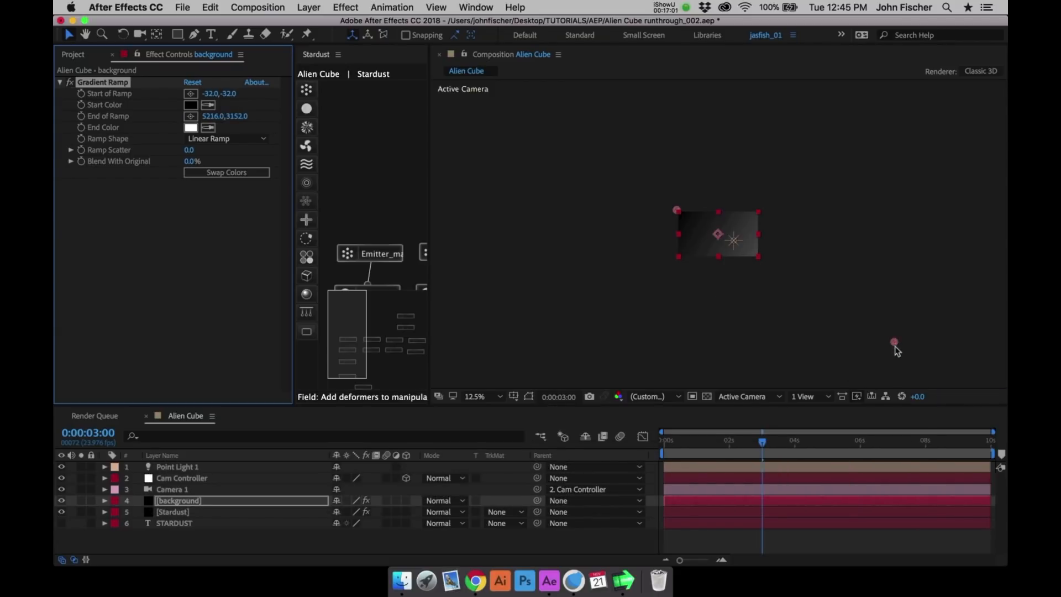
click(884, 339)
drag(884, 338, 885, 339)
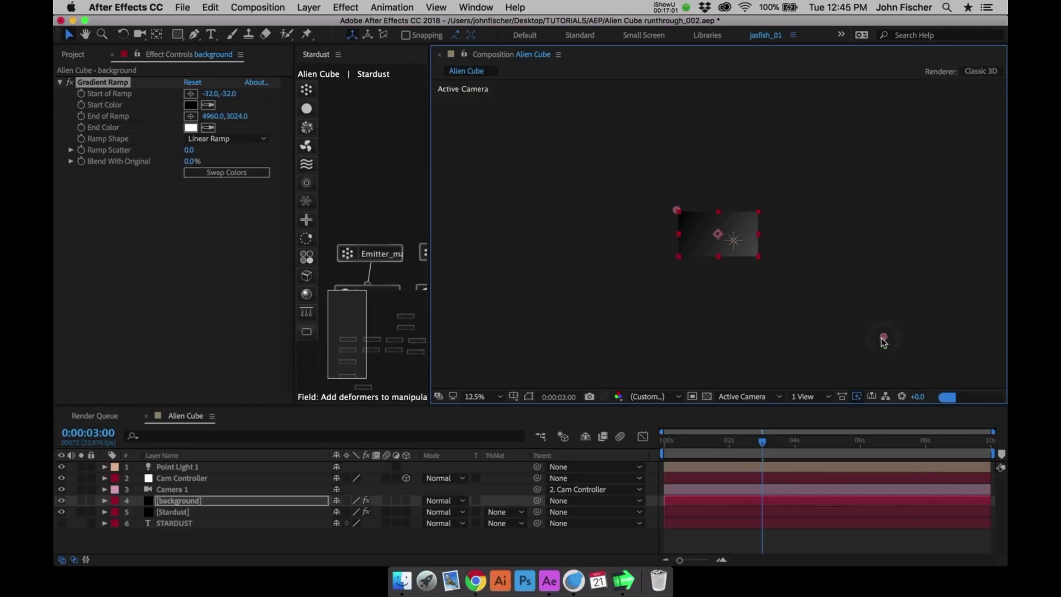
key(.)
key(.)
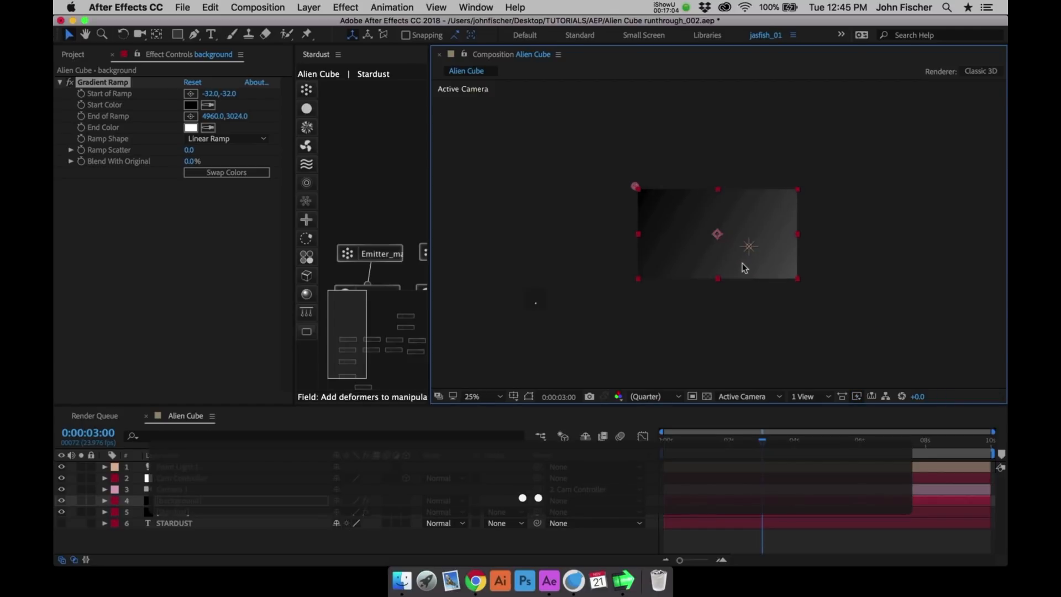
key(.)
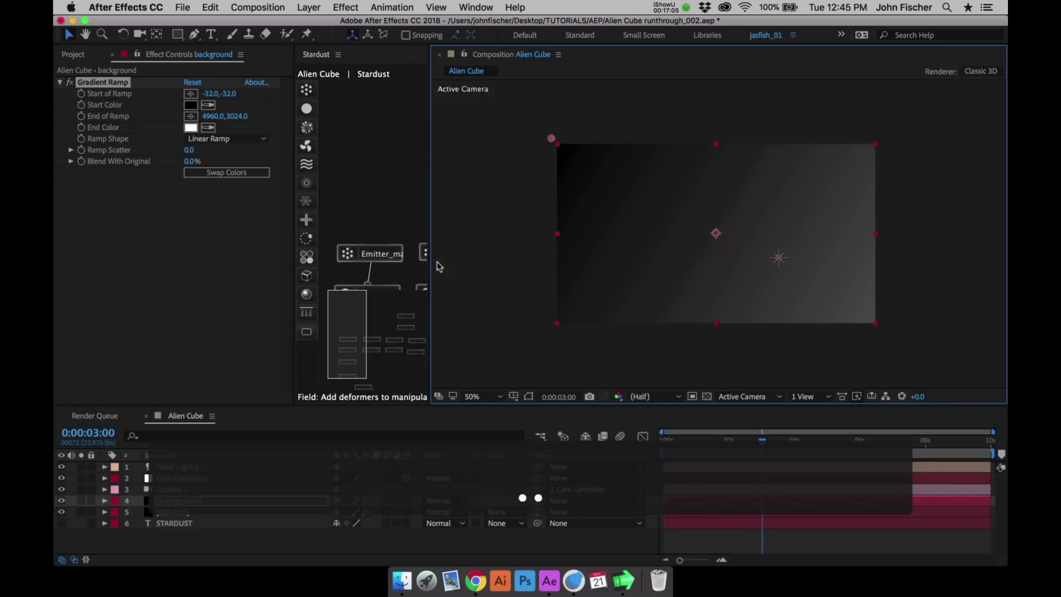
- Add Stars-fixed.jpg from the PS assets folder to the Alien Cube composition, directly below the Stardust layer
click(74, 54)
click(74, 199)
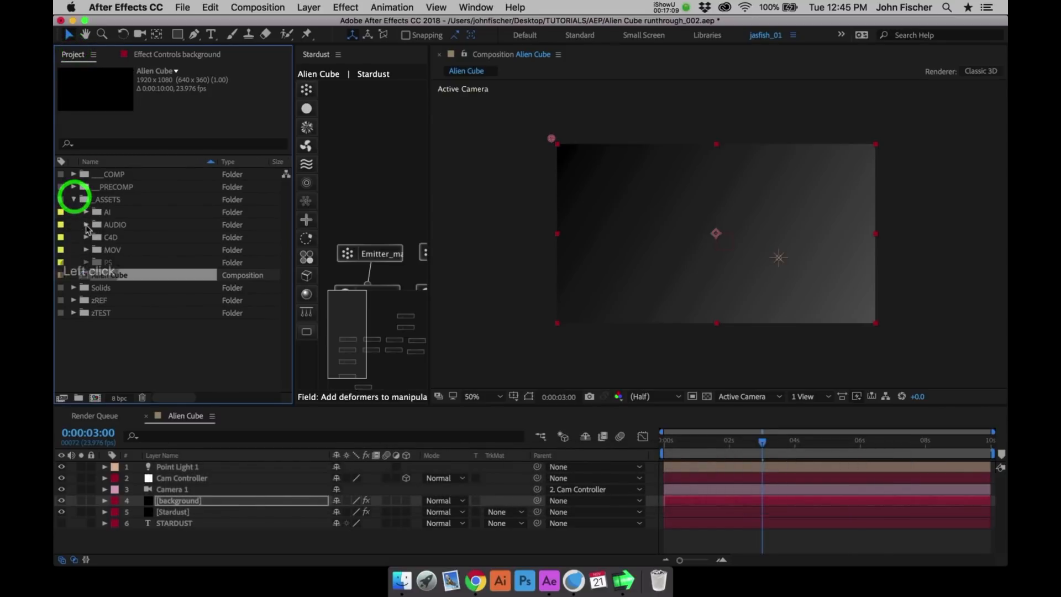
click(87, 262)
drag(144, 275, 195, 520)
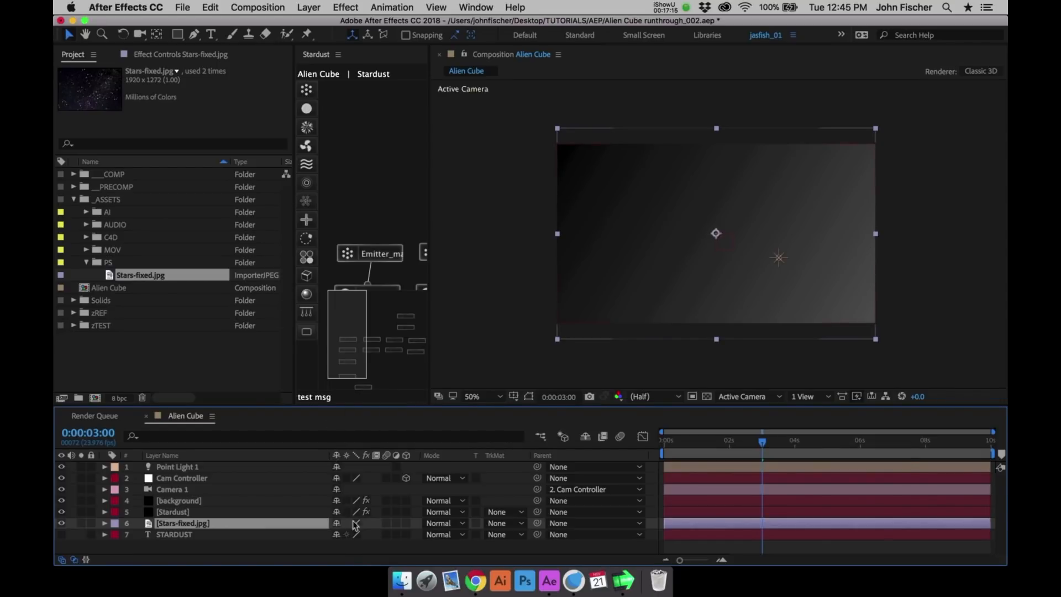
- Set the Stars-fixed.jpg layer's opacity to 50% and collapse its properties
key(t)
click(342, 533)
text(50)
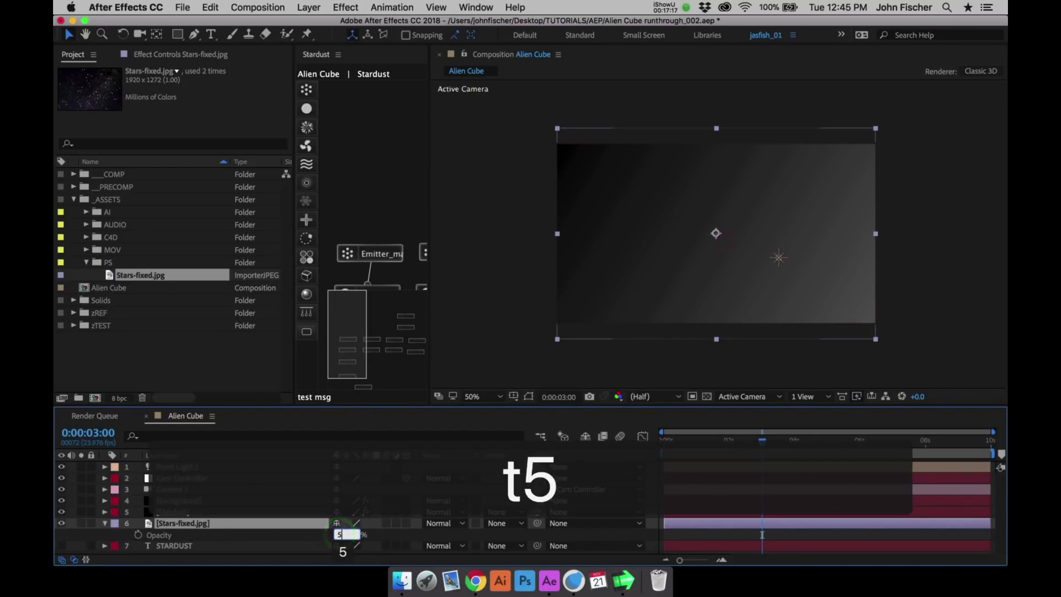
key(Return)
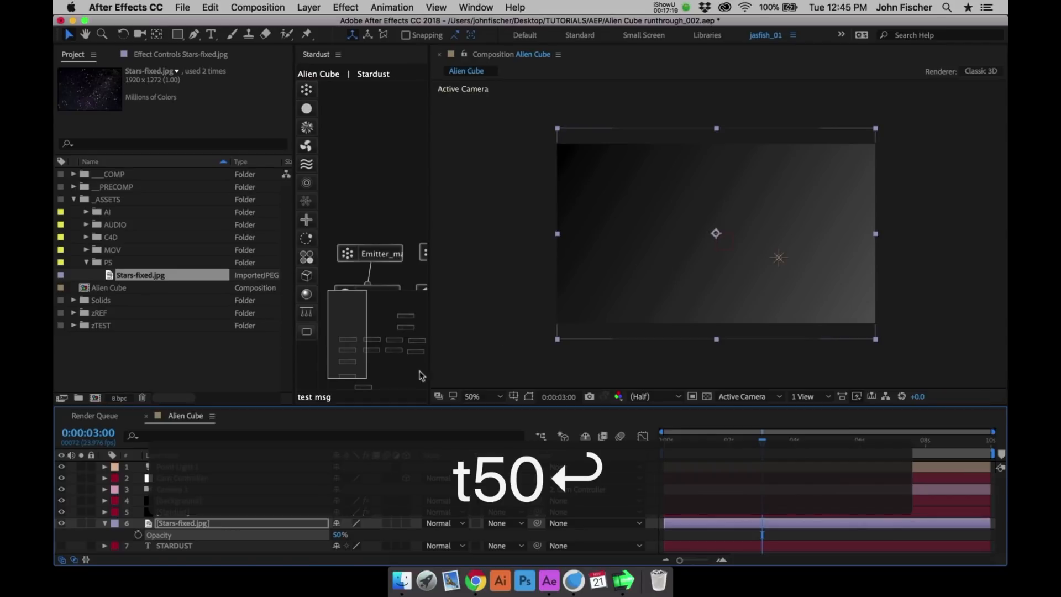
click(106, 523)
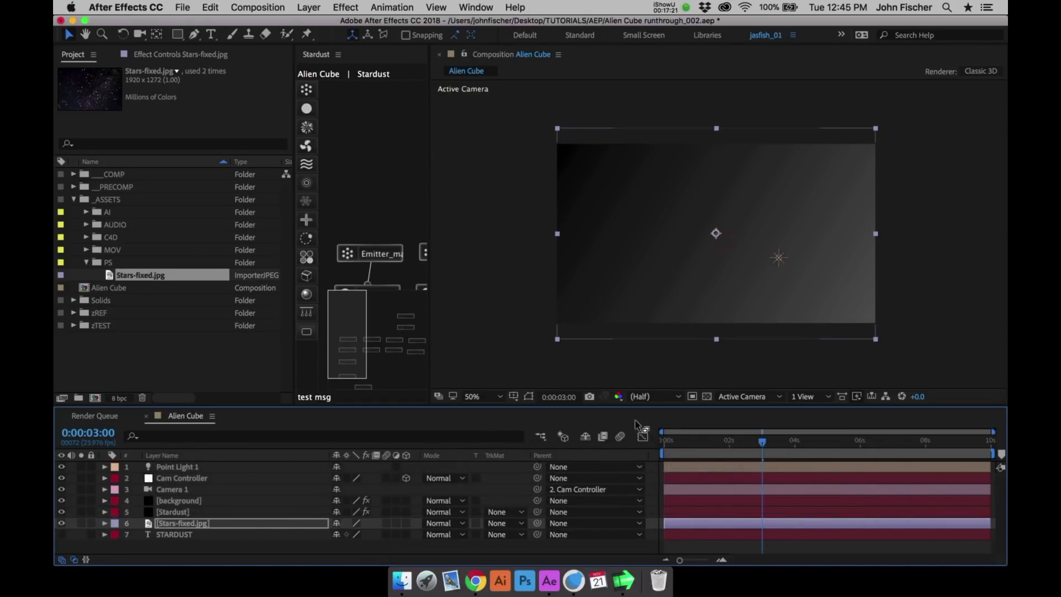
- Move the background layer below Stars-fixed.jpg, preview the animation from the first frame, and go to 0:00:00:19
drag(686, 440, 656, 441)
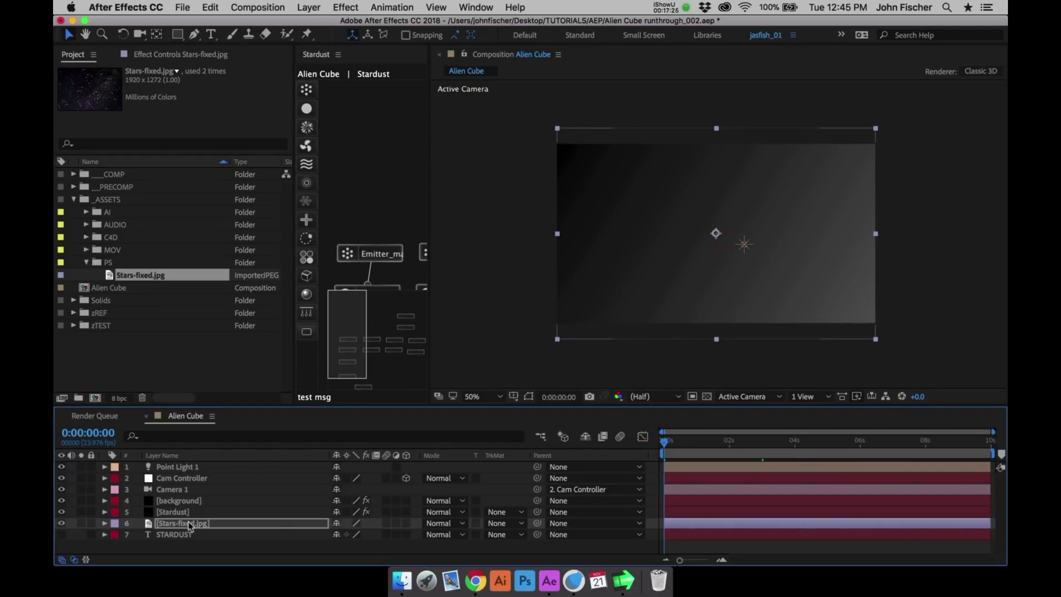
drag(187, 504, 183, 527)
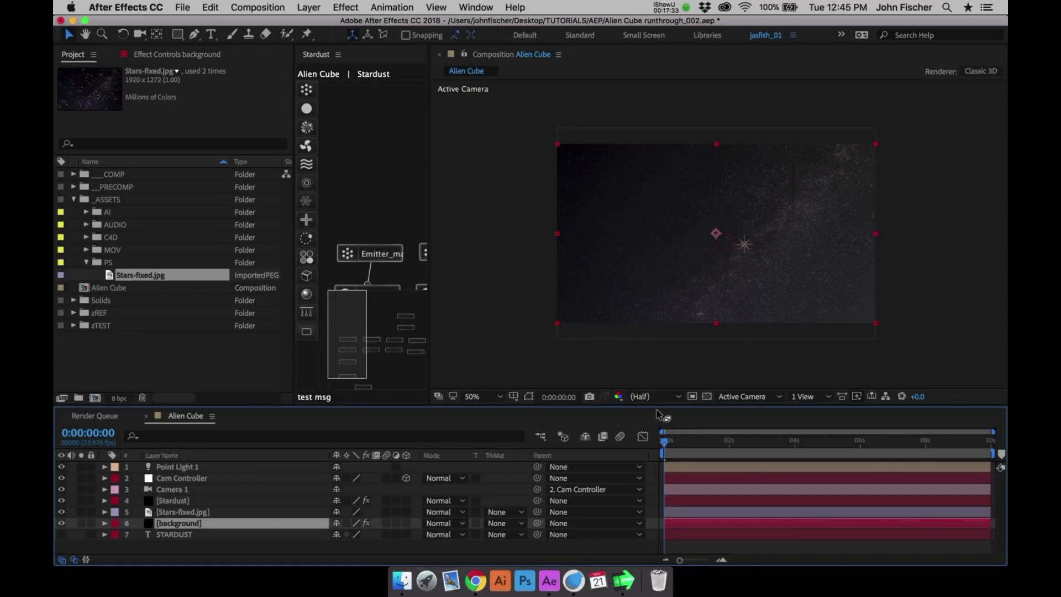
key(ctrl+0)
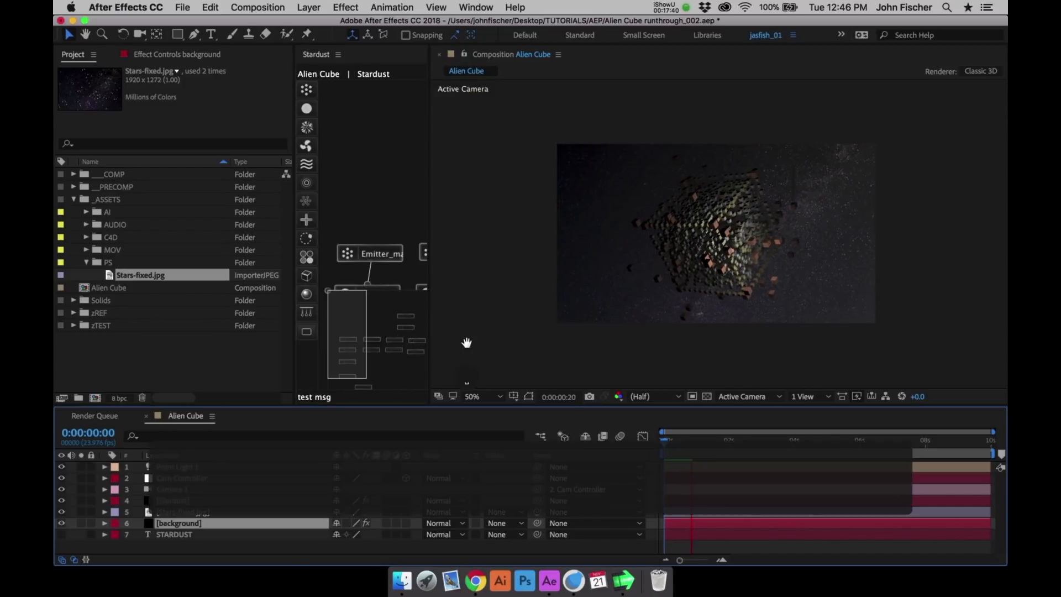
click(684, 442)
drag(685, 442, 689, 443)
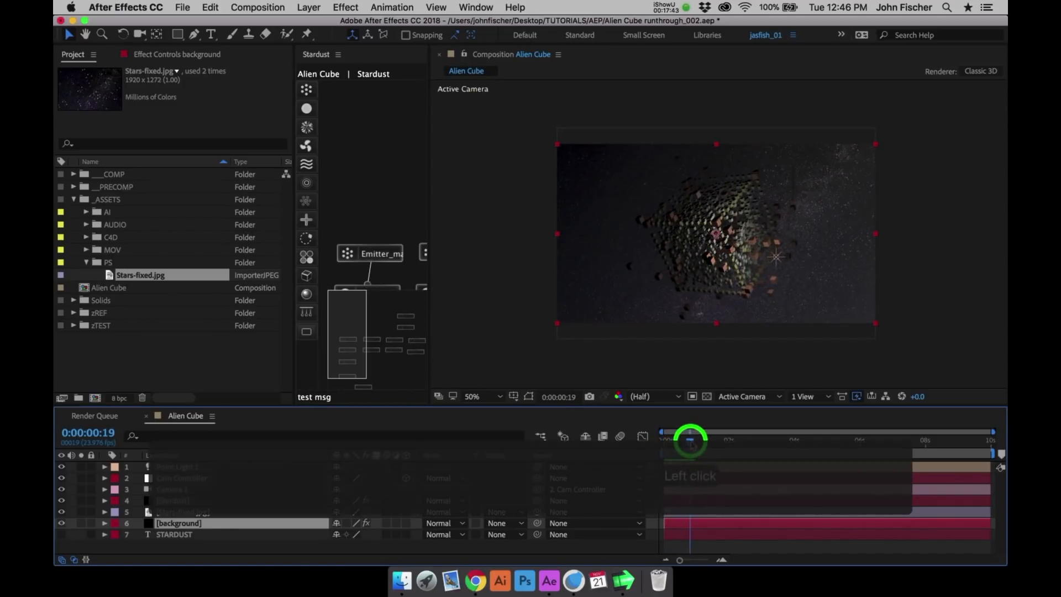
- Add moSMOKE01-Background-01 from the MOV assets folder as the top layer of the composition
click(87, 263)
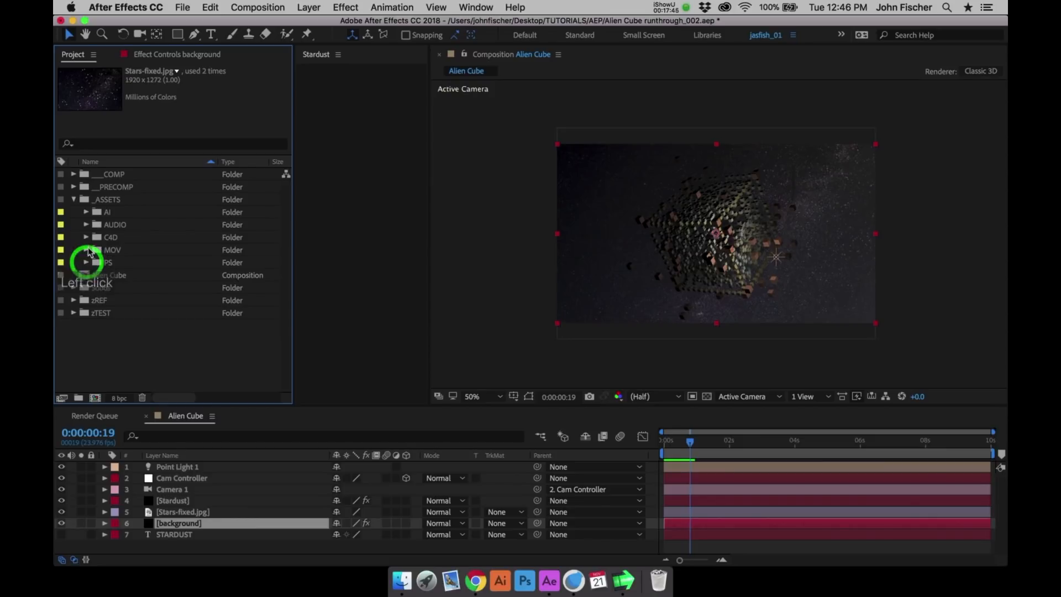
click(87, 250)
drag(146, 263, 193, 464)
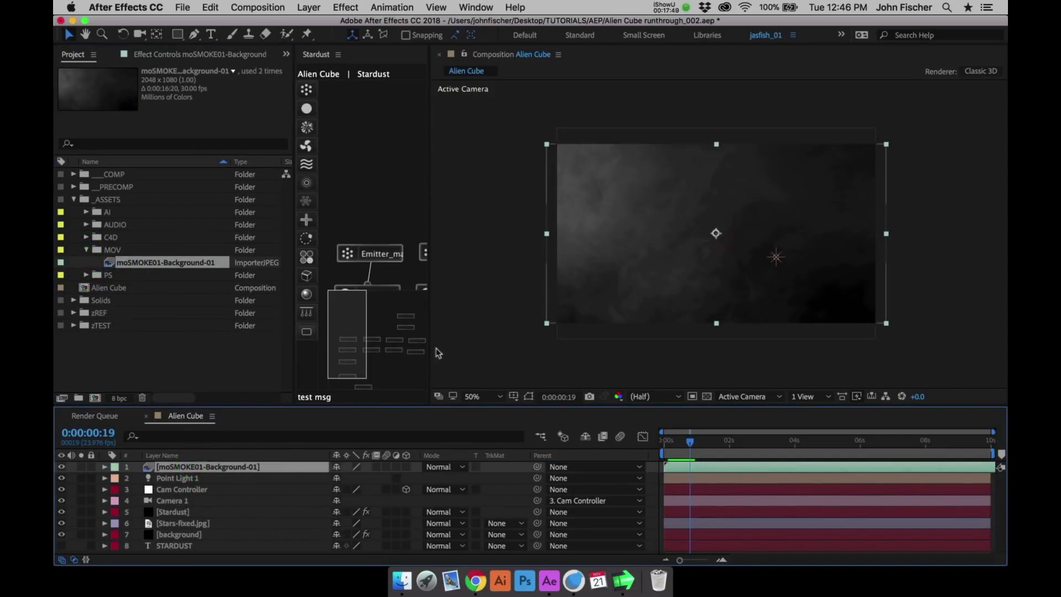
- At 0:00:01:00, set the moSMOKE01-Background-01 layer's blending mode to Screen
click(702, 442)
key(super+Left)
key(super+Left)
key(super+Left)
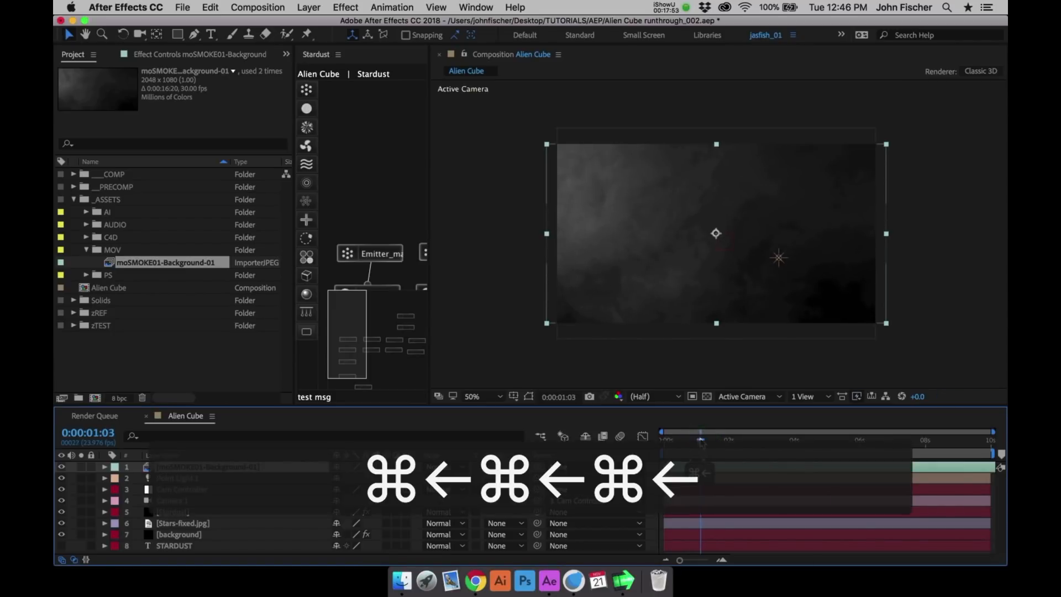
key(super+Left)
key(super+Left)
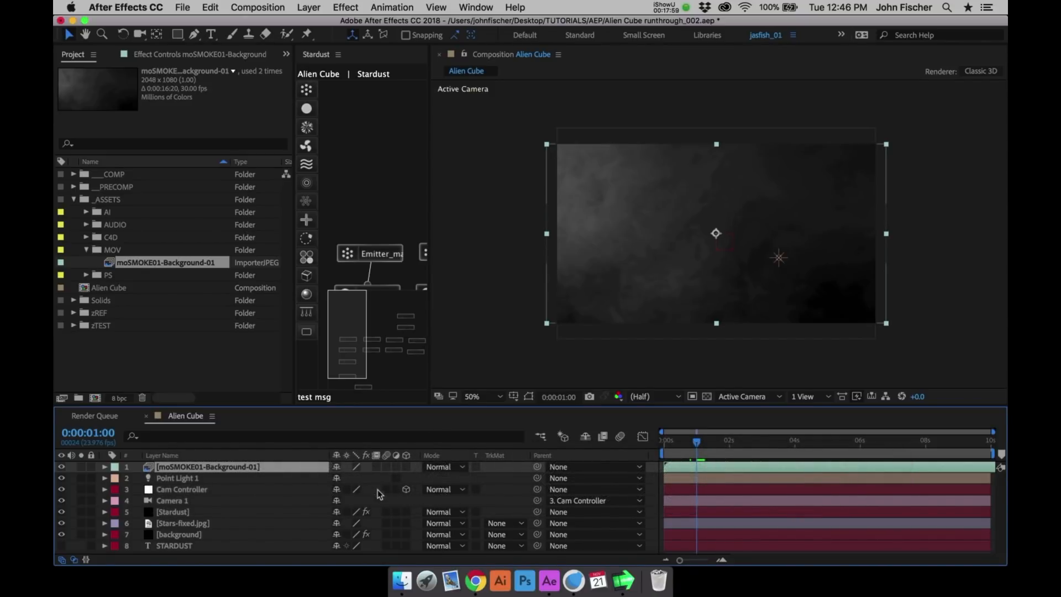
click(442, 468)
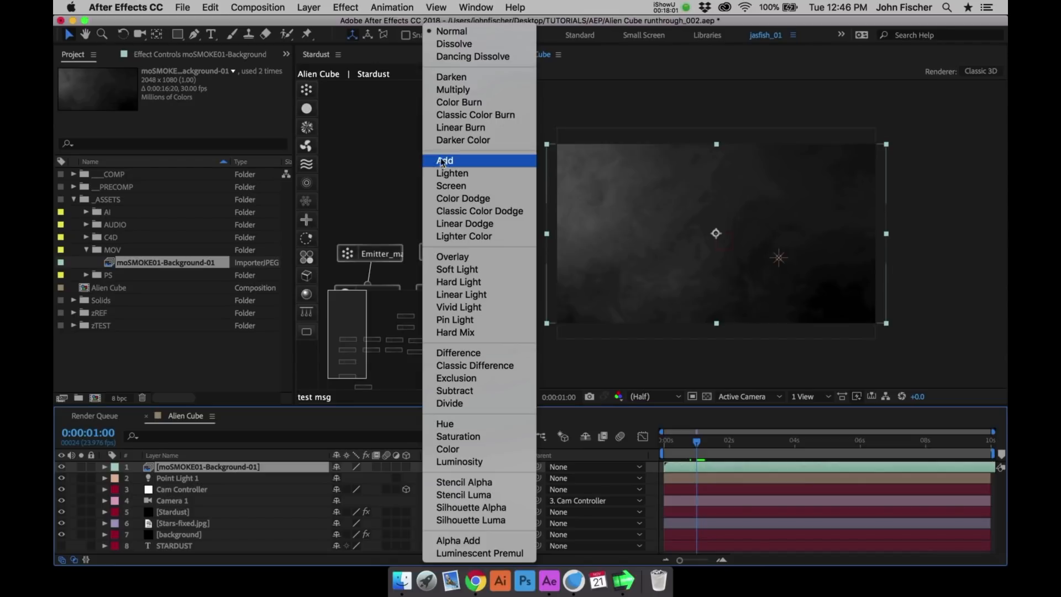
click(446, 186)
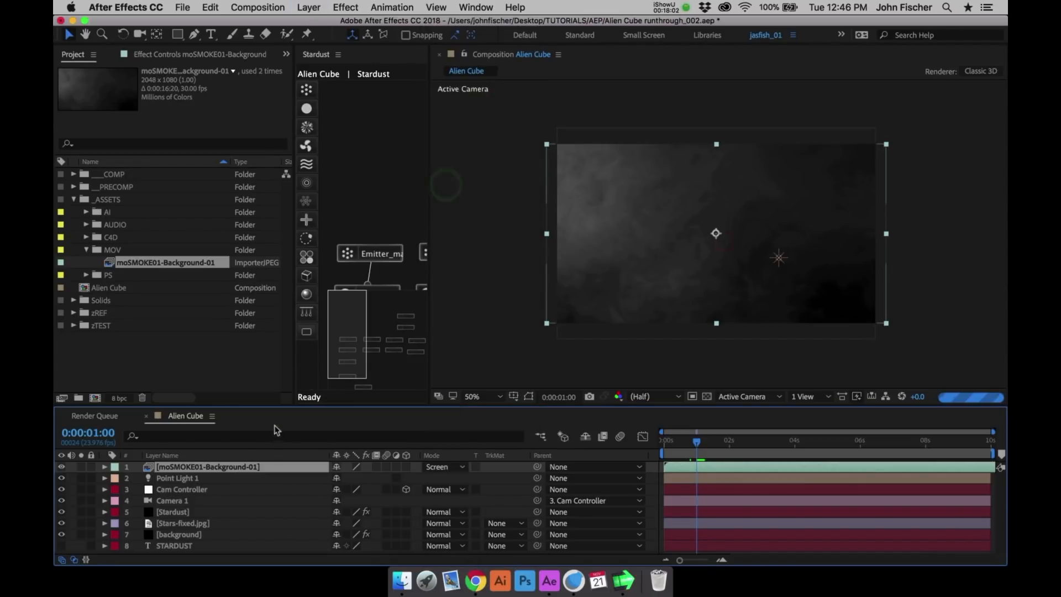
- Keyframe the smoke layer's opacity at 0:00:01:00 and at 0% on the first frame, and collapse its properties
key(t)
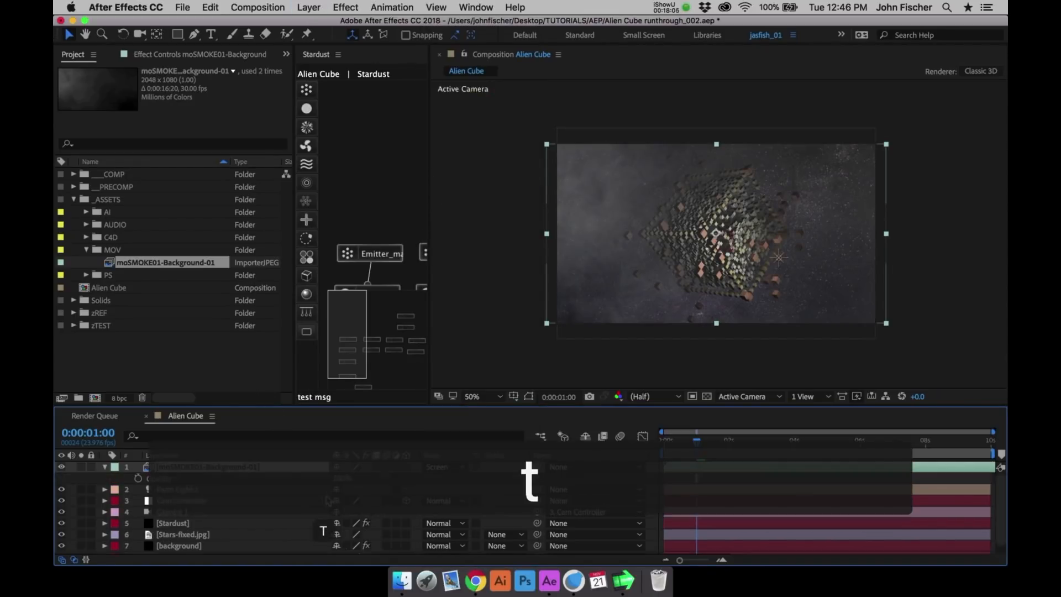
click(138, 478)
drag(697, 442, 639, 444)
drag(341, 479, 268, 477)
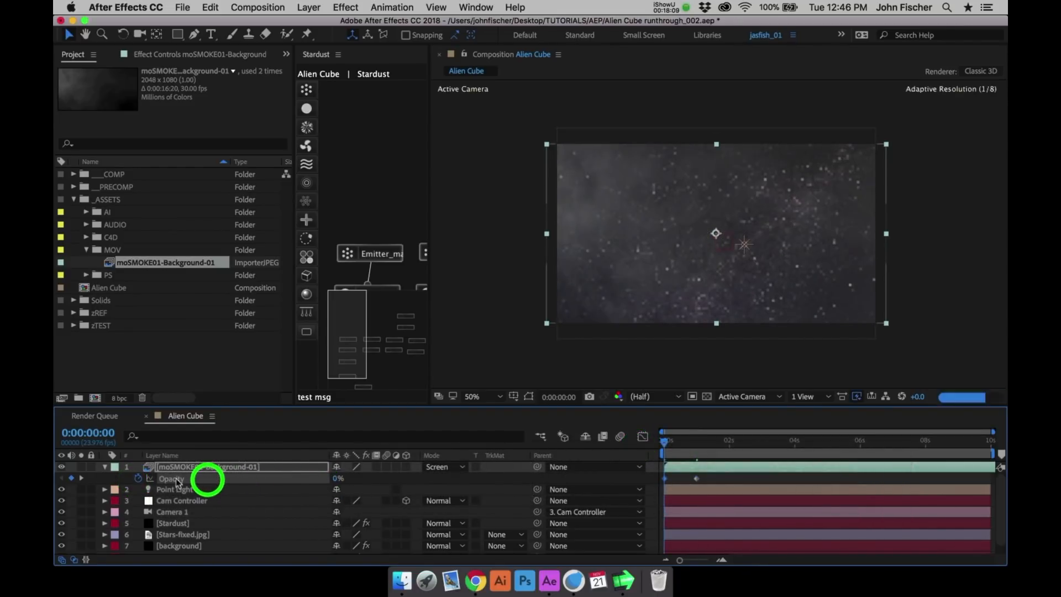
click(105, 467)
- Save the project and preview the animation with the smoke fading in
key(super+s)
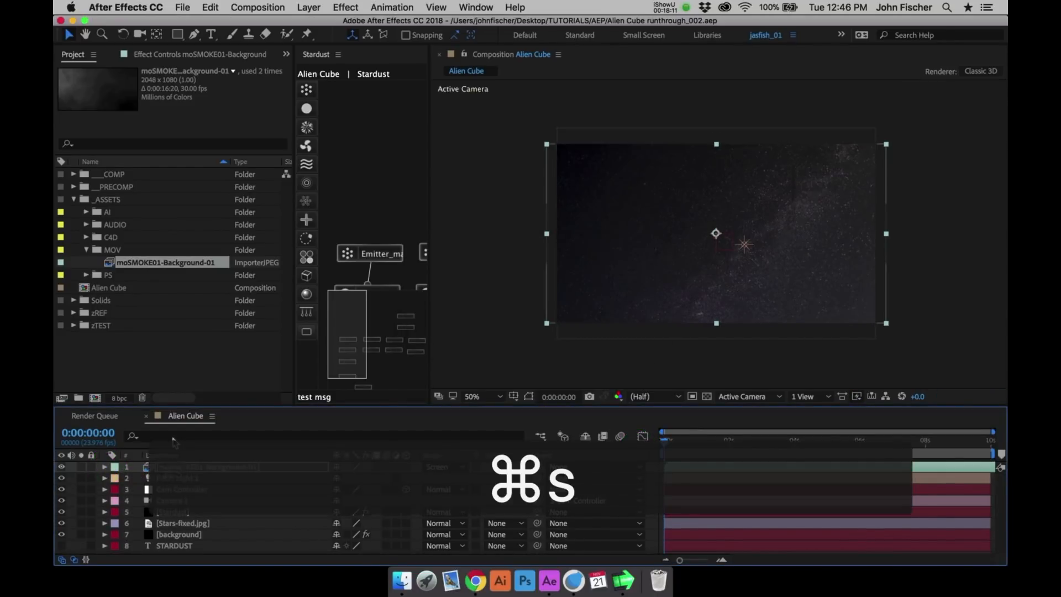
key(ctrl+0)
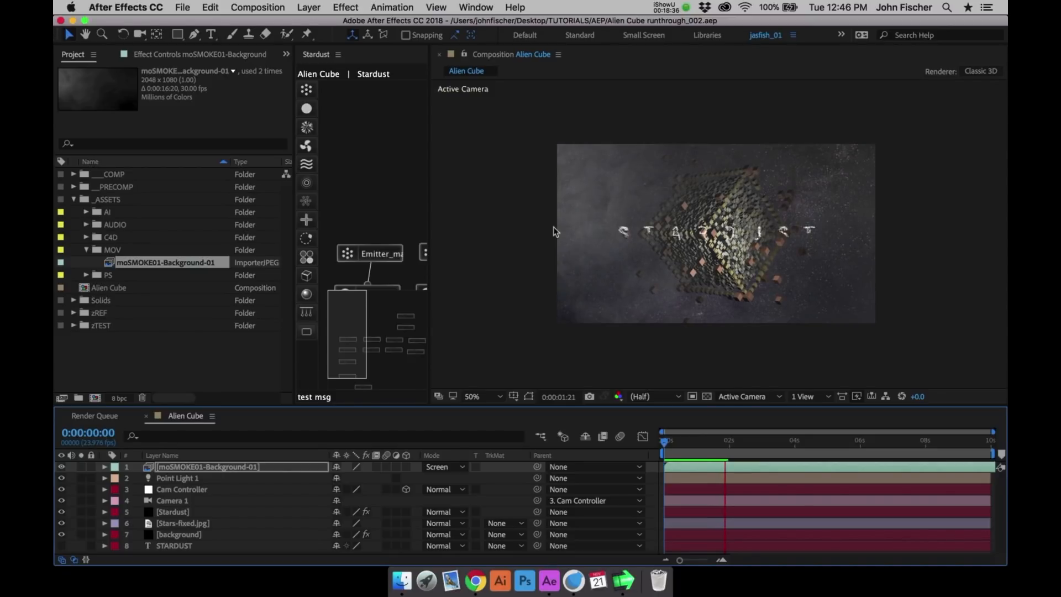
key(v)
key(ctrl+0)
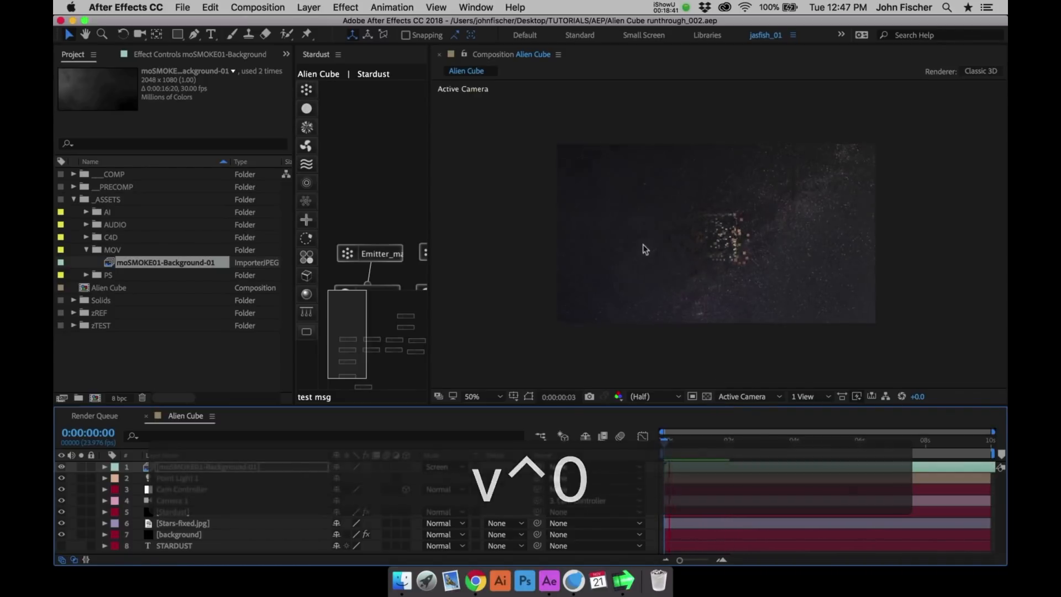
- Go to 0:00:01:14 and add a comp-sized black solid named flare directly above Camera 1
drag(685, 441, 719, 446)
click(219, 500)
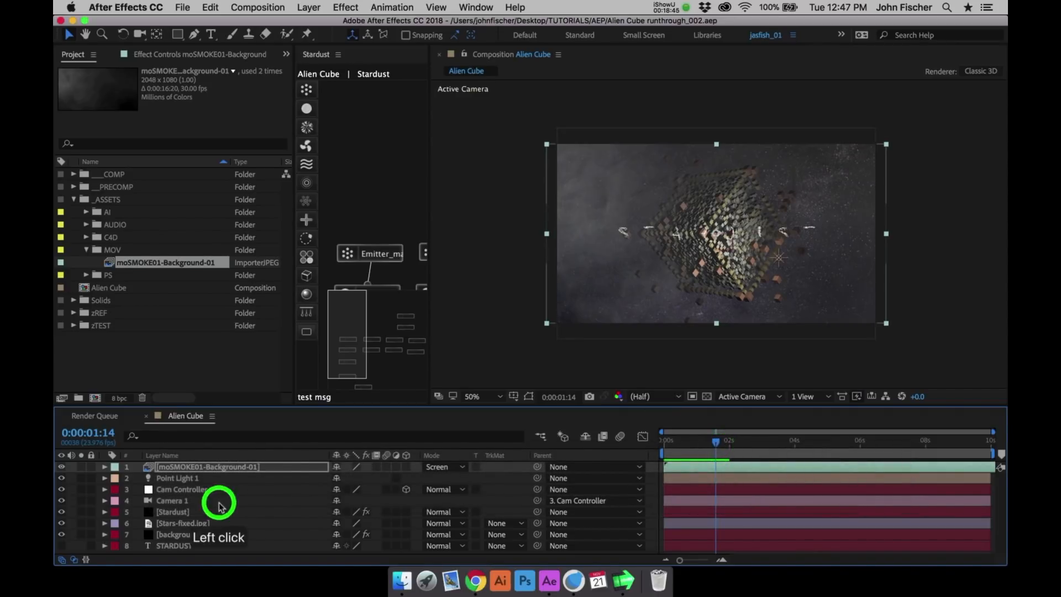
key(super+y)
text(flare)
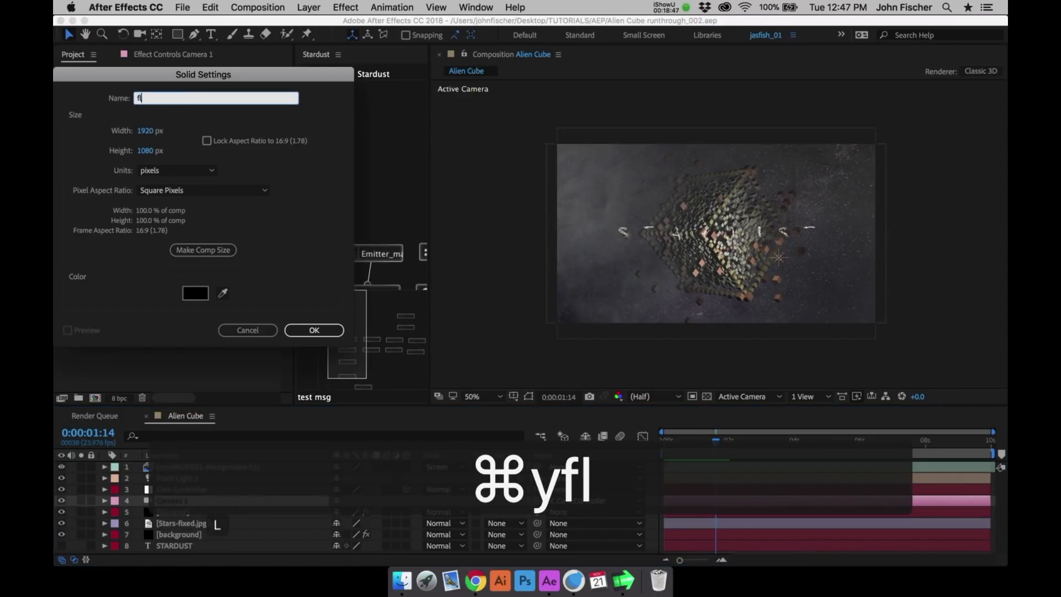
key(Return)
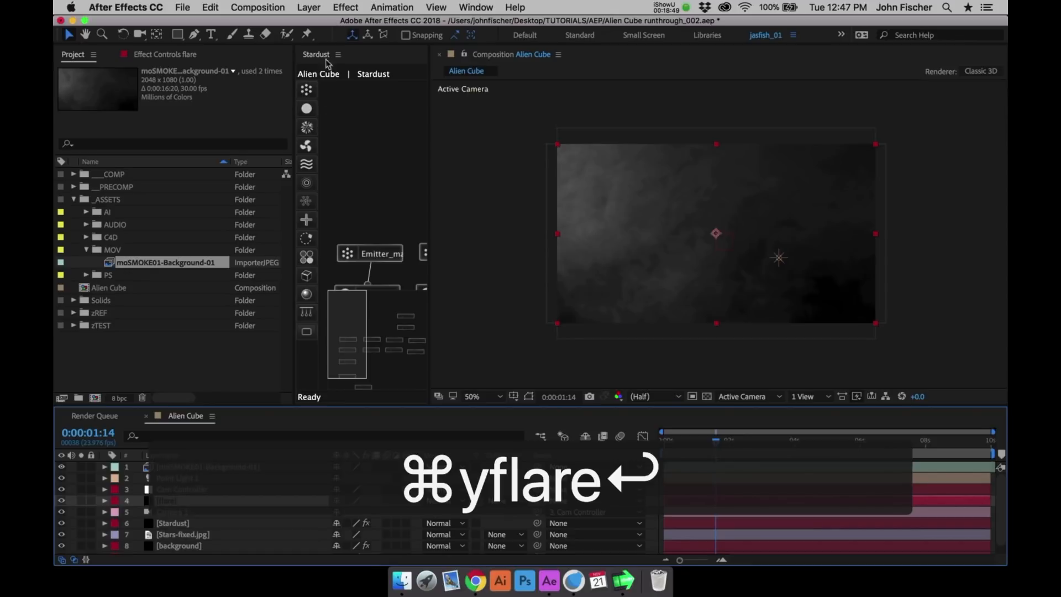
- Apply the Video Copilot Optical Flares effect to the flare layer and set its source type to 3D
click(346, 7)
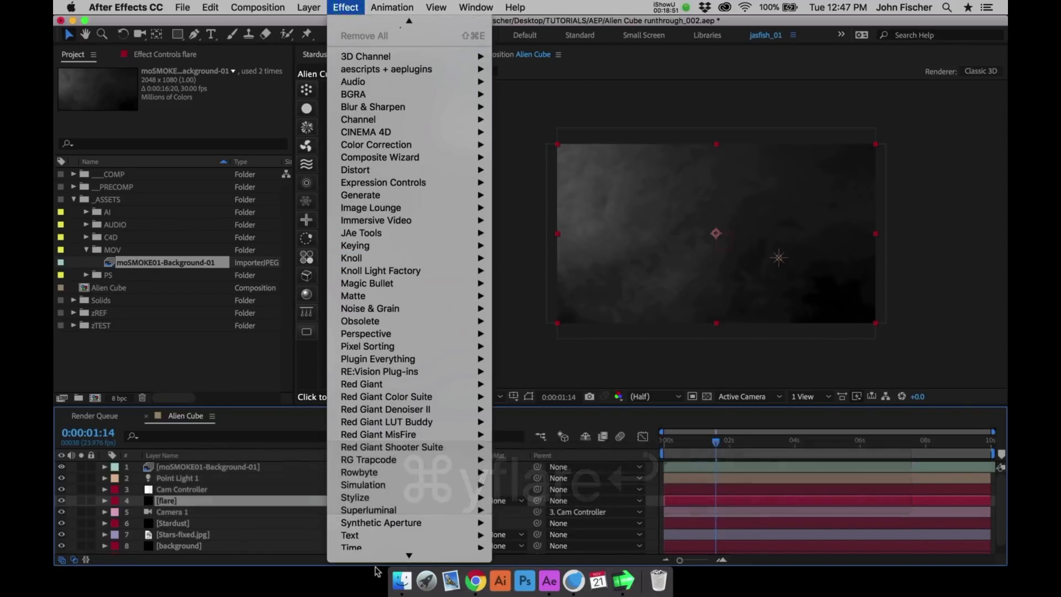
mouse_move(376, 558)
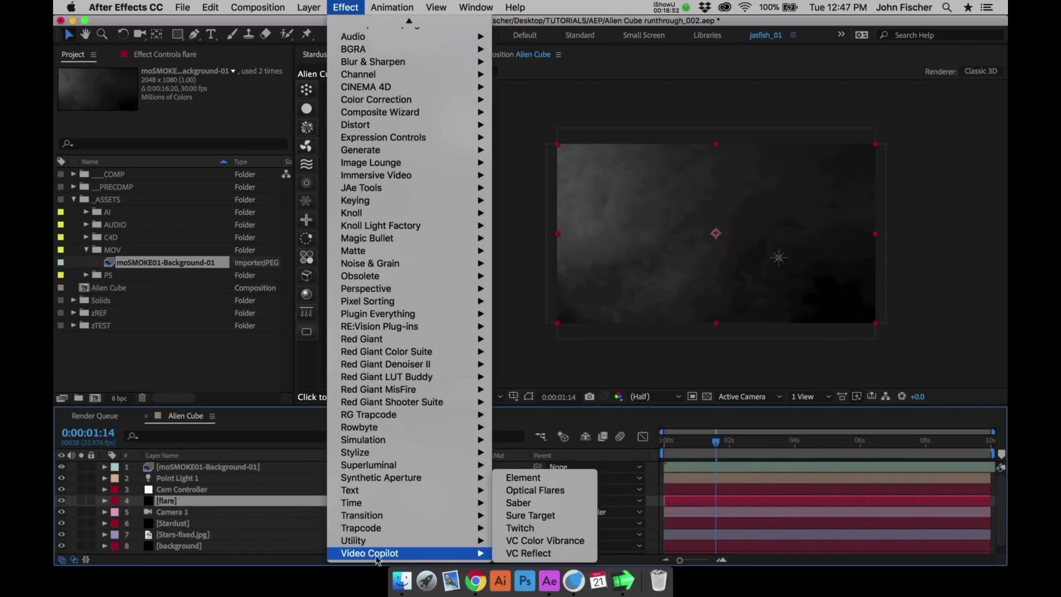
click(529, 493)
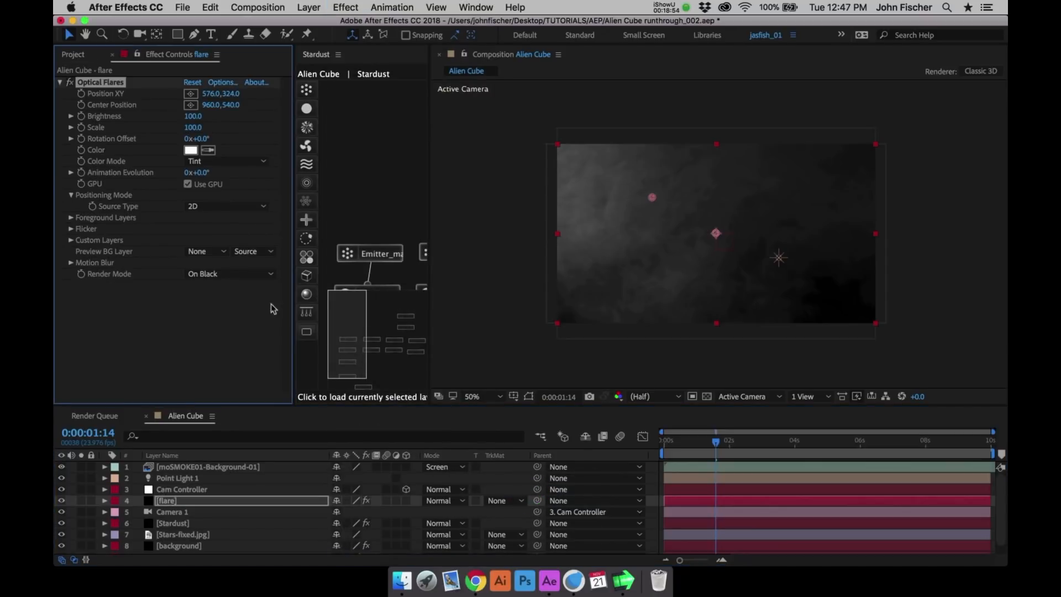
click(202, 208)
click(209, 231)
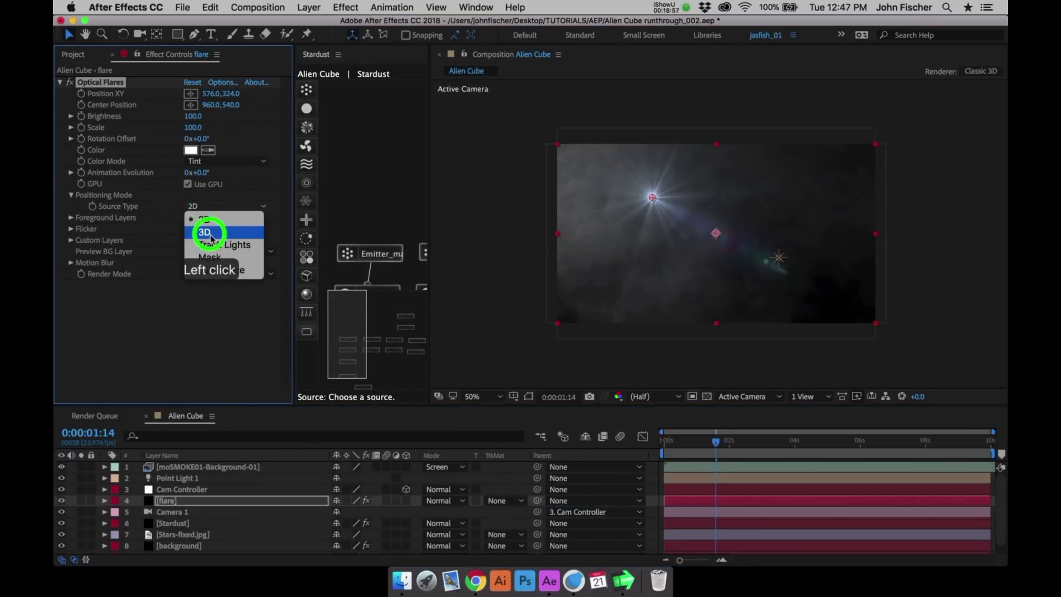
- Load the Mind_Control preset from the Conspiracy presets into the Optical Flares effect
click(223, 81)
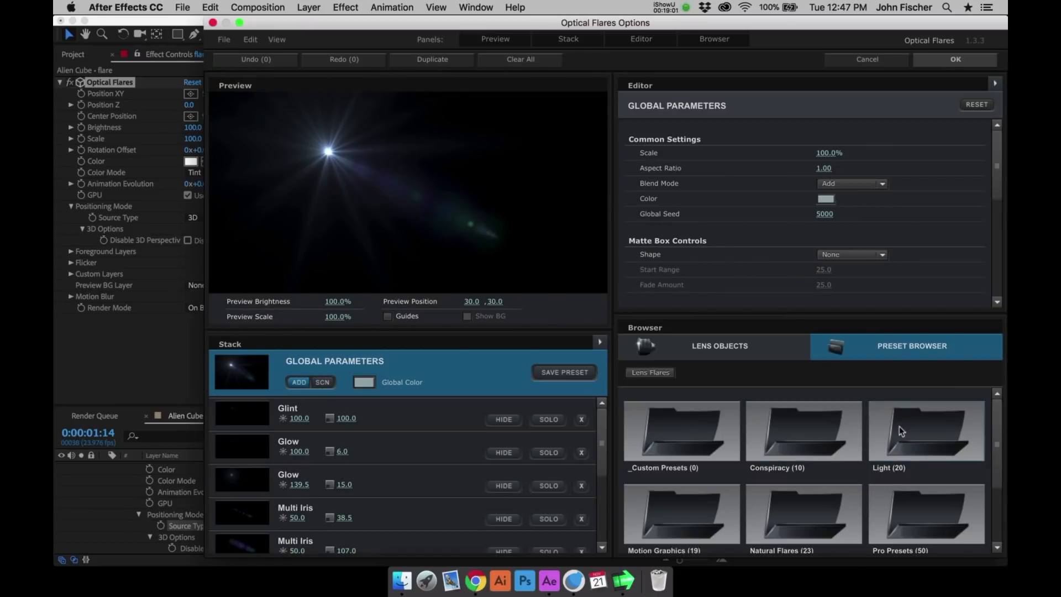
click(782, 434)
click(997, 494)
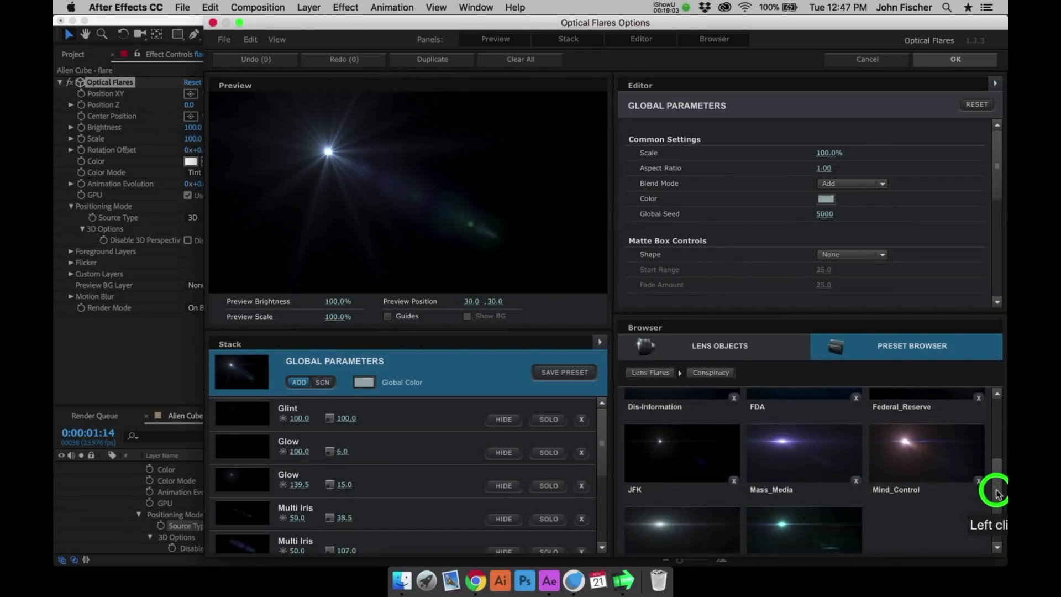
click(992, 495)
click(939, 432)
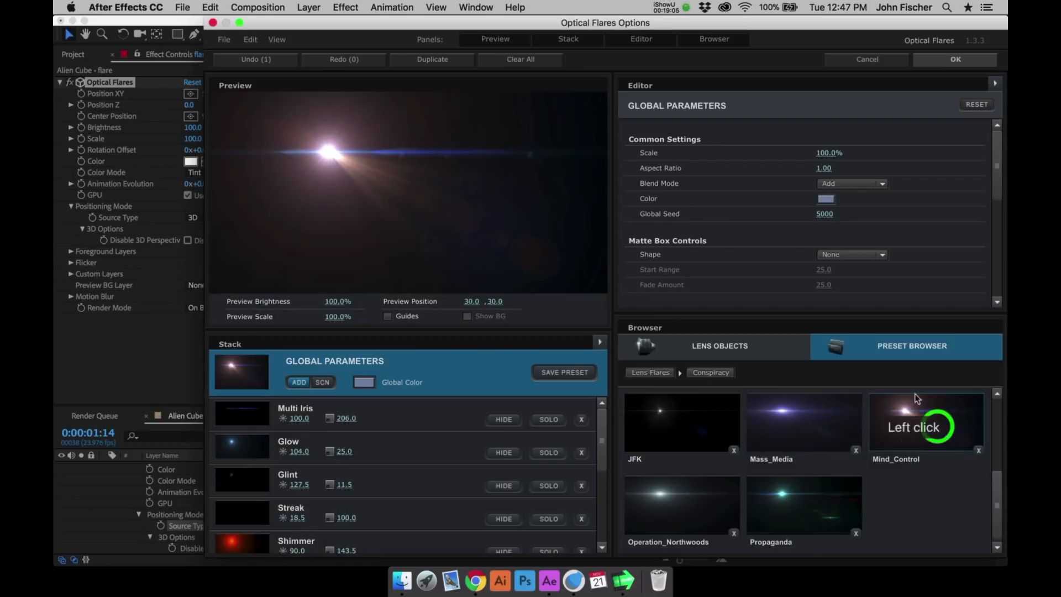
click(955, 59)
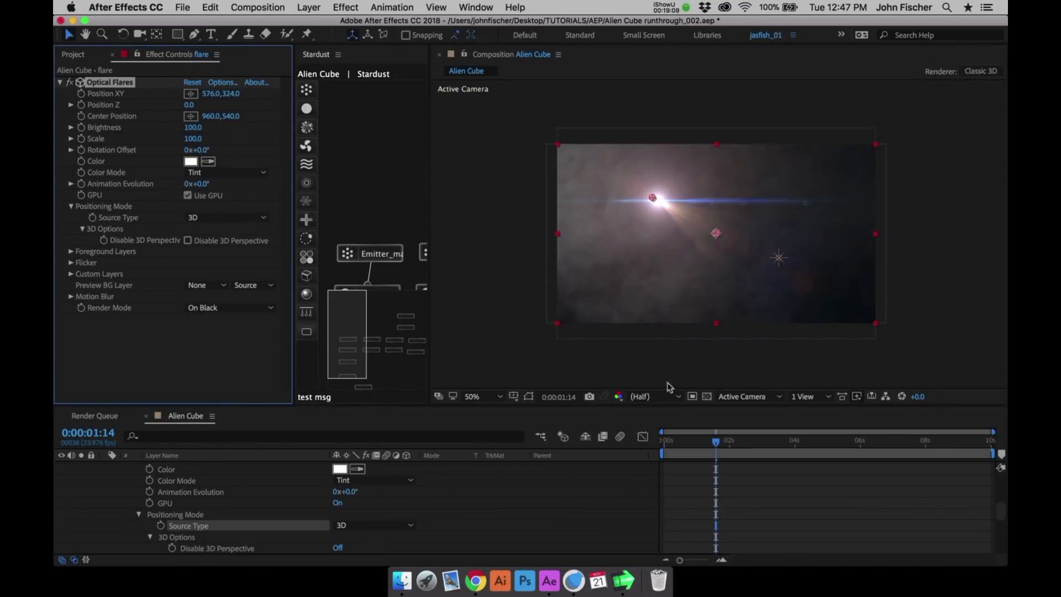
- At 0:00:02:00, set the flare's render mode to On Transparent and place it beneath the cube at about 1156, 944
click(728, 442)
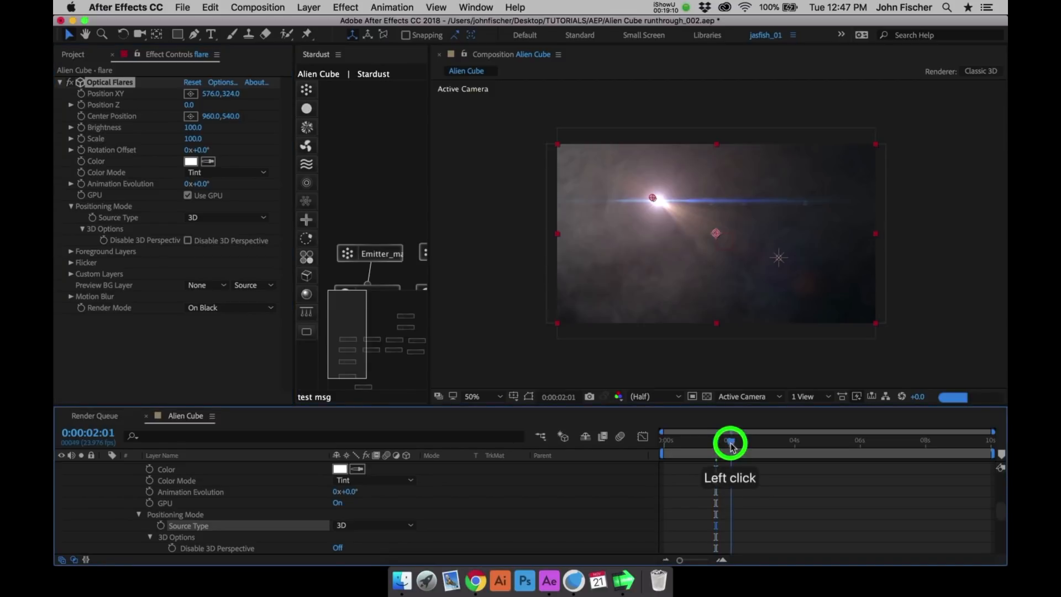
click(644, 429)
click(229, 307)
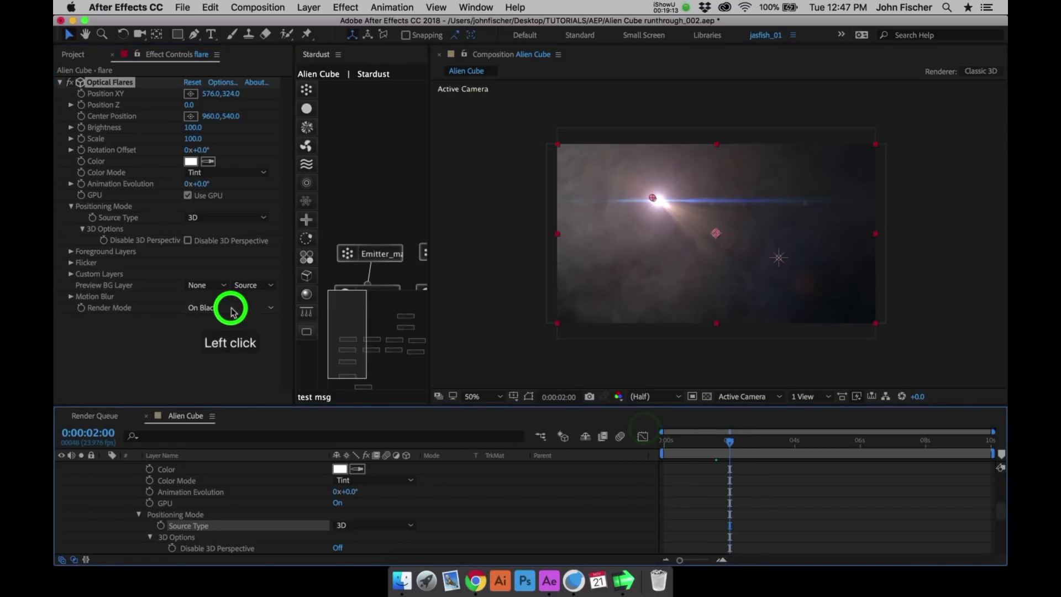
click(232, 334)
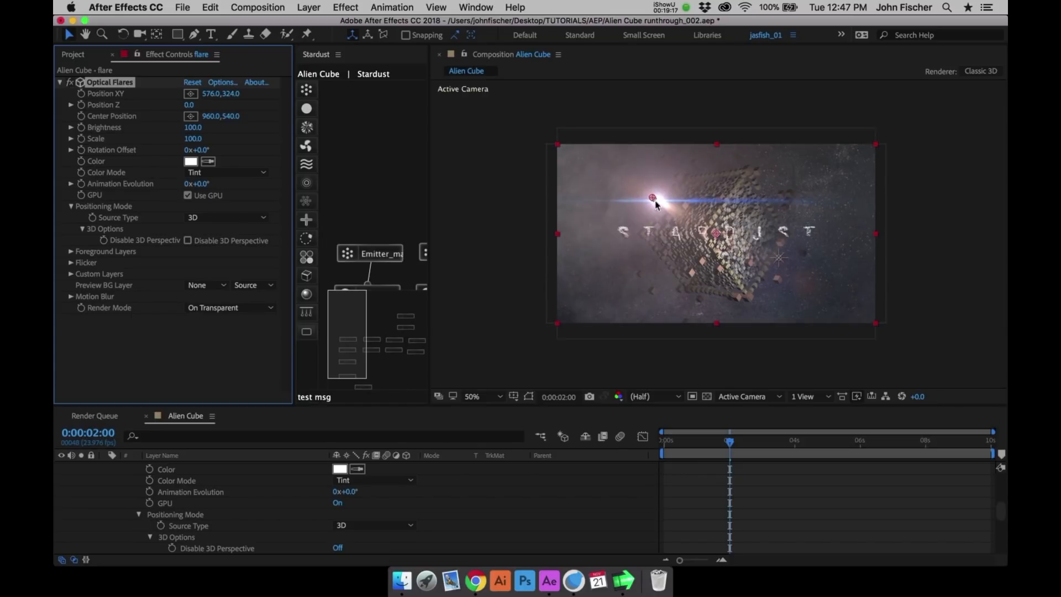
drag(657, 204, 755, 292)
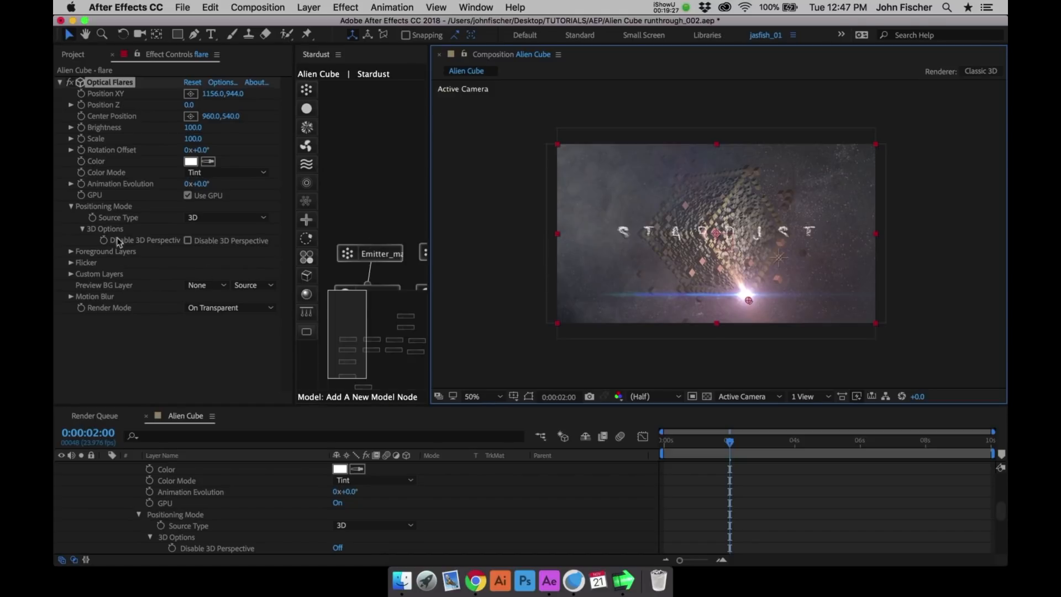
- Set the Optical Flares flicker speed to 50 and flicker amount to 50
click(71, 263)
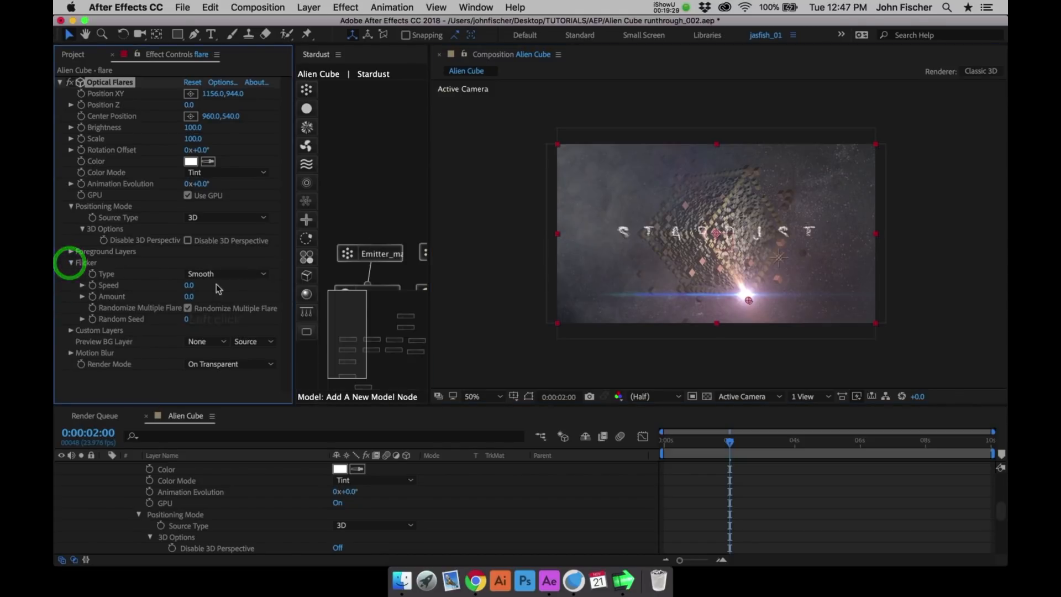
click(189, 285)
text(50)
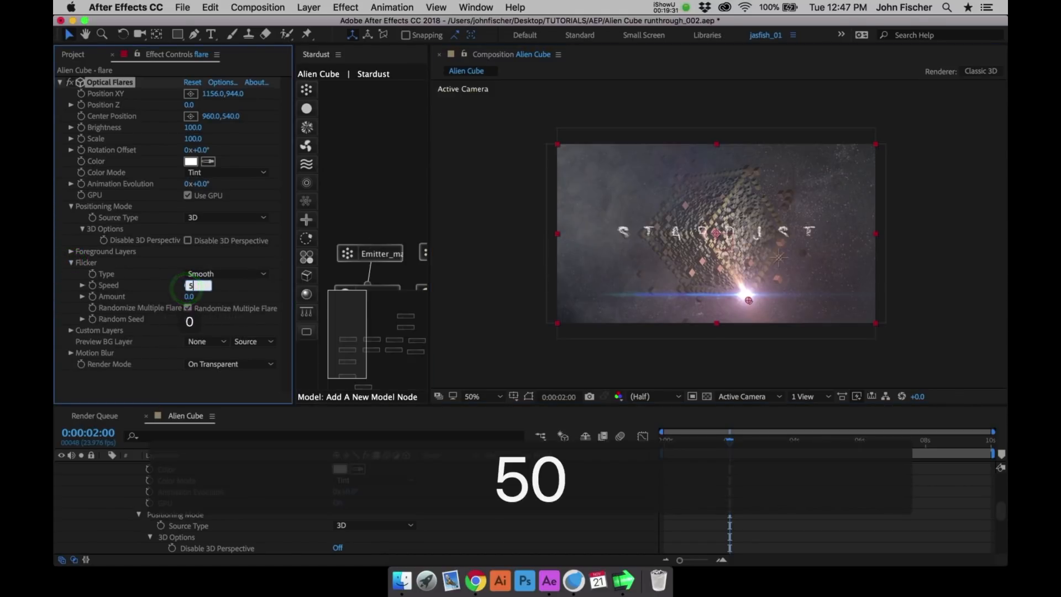
key(Tab)
text(50)
key(Return)
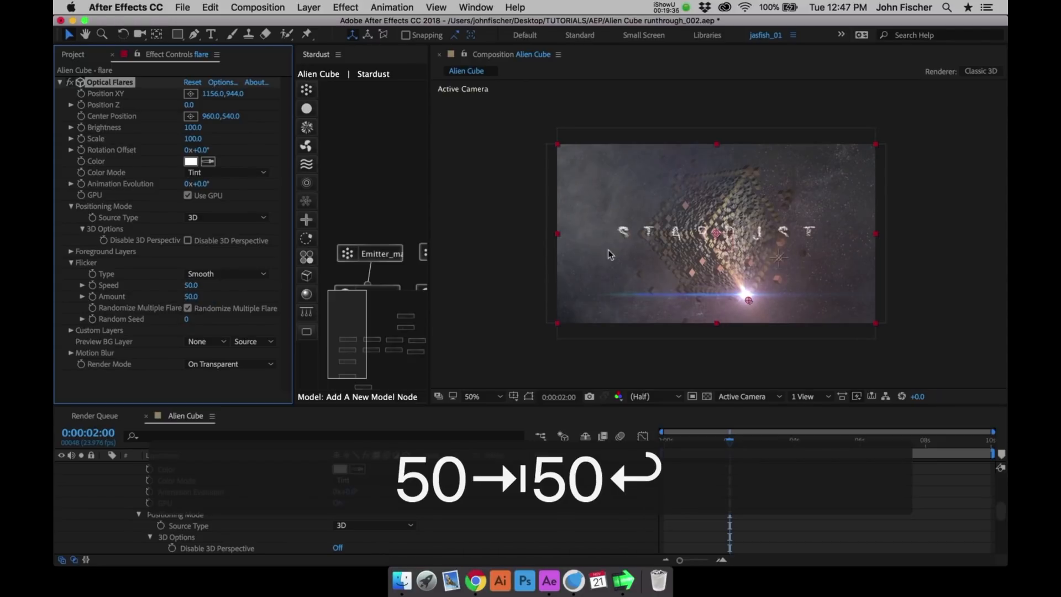
- Preview the animation with the flickering flare, stop at 0:00:01:02, and collapse the flare layer's properties
key(ctrl+0)
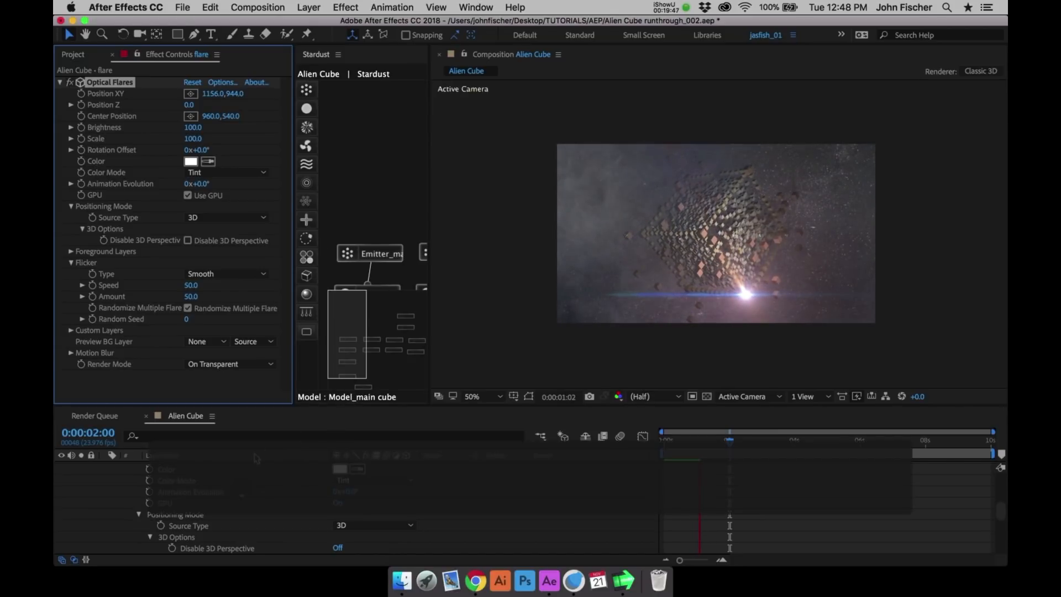
key(space)
drag(1002, 512, 997, 445)
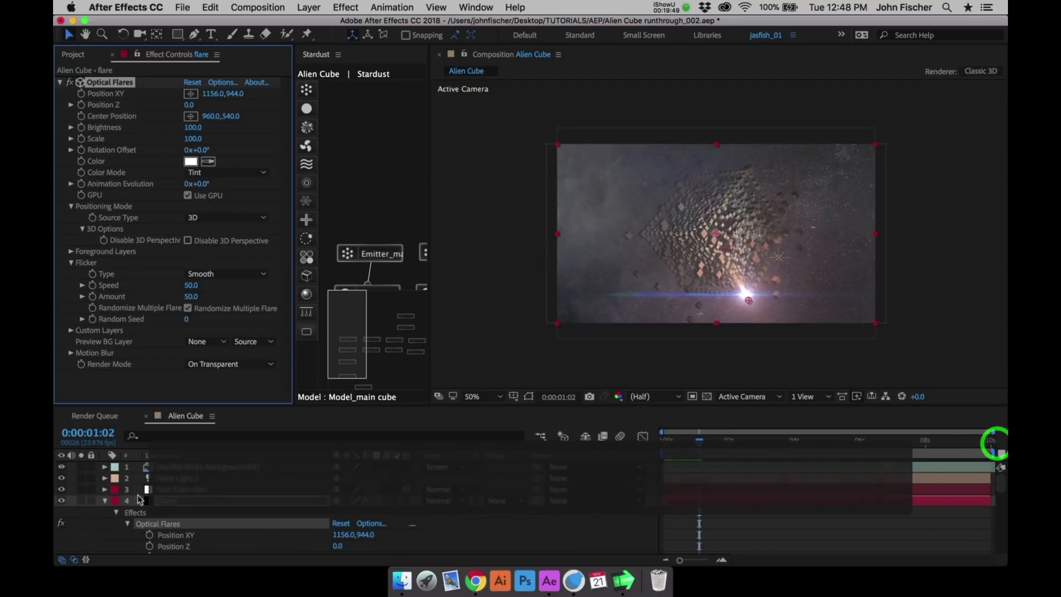
click(104, 501)
- Add a new adjustment layer above moSMOKE01-Background-01
click(178, 467)
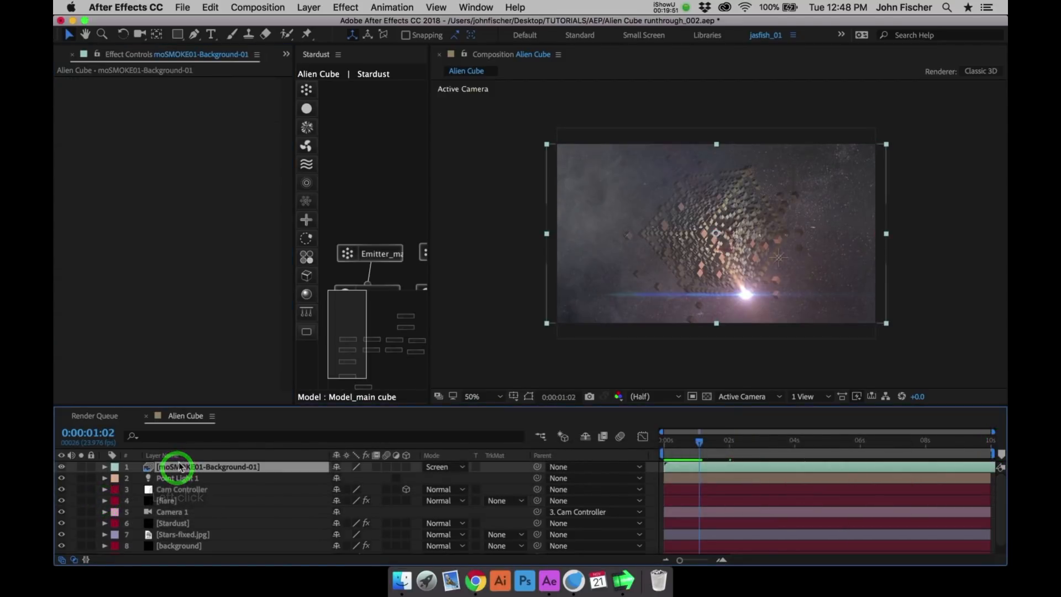
click(308, 7)
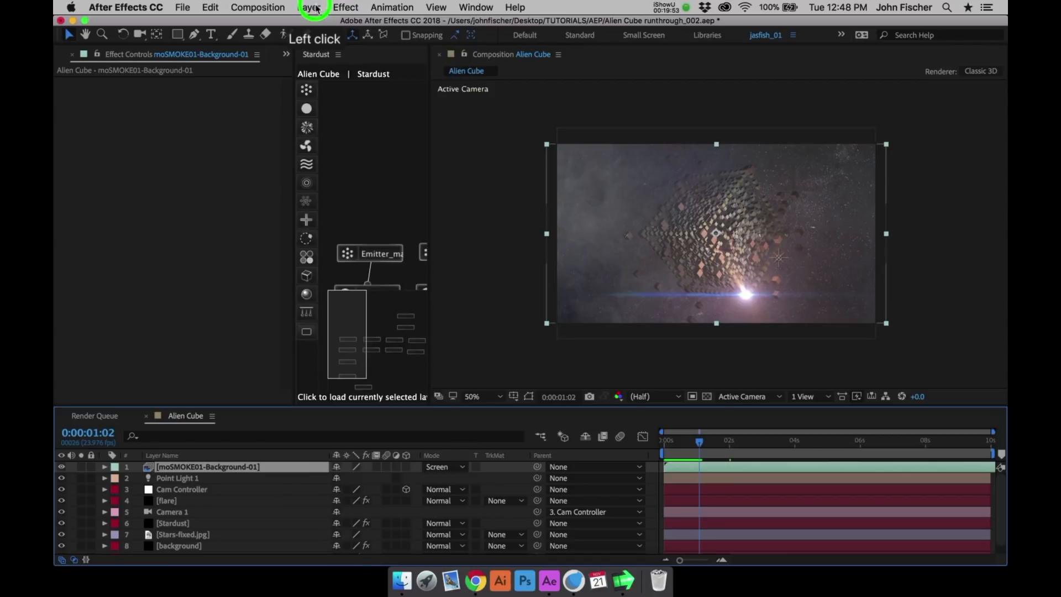
mouse_move(332, 35)
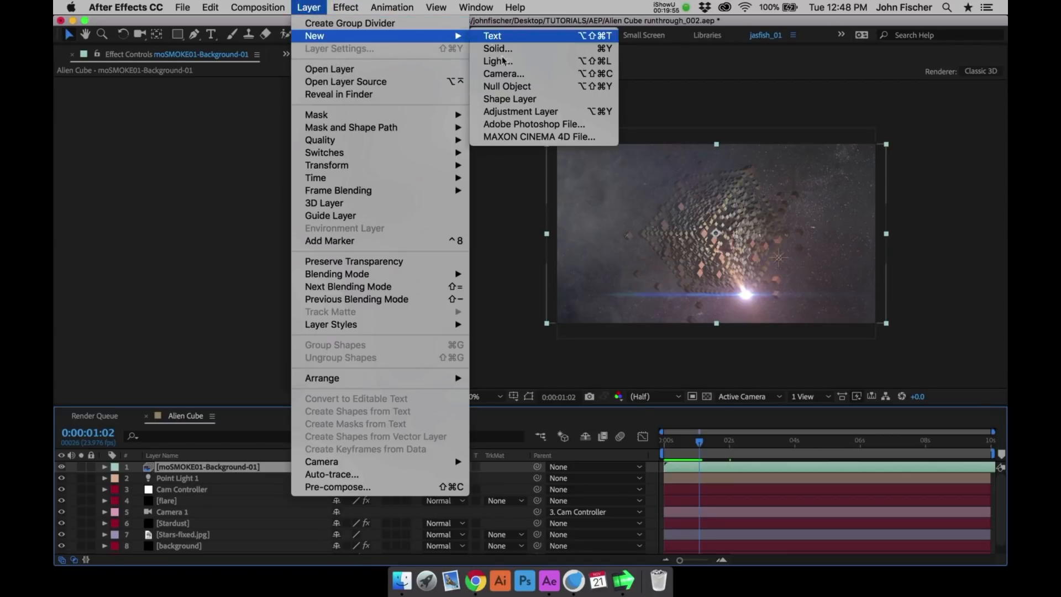
click(508, 112)
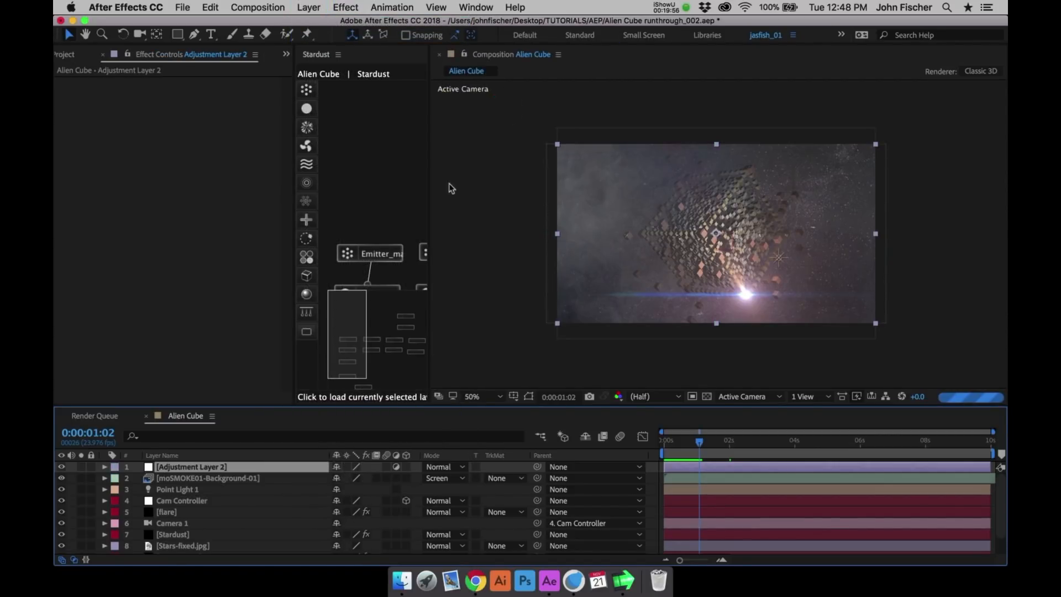
- Try to rename the new adjustment layer as CC
key(Return)
key(c)
key(c)
key(Return)
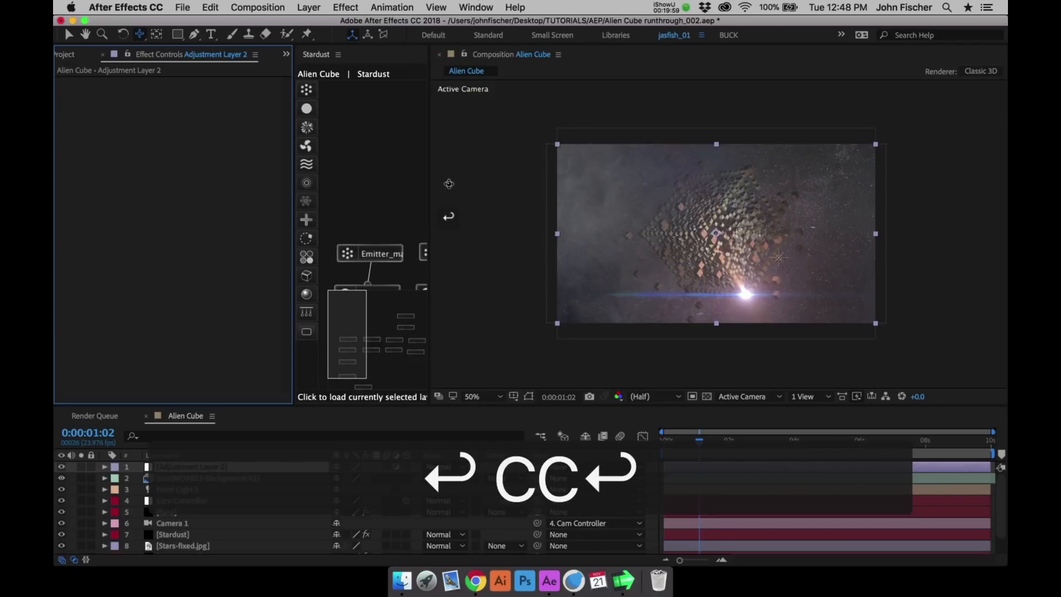
- Rename the new adjustment layer at the top of the layer stack as CC
click(184, 467)
key(Return)
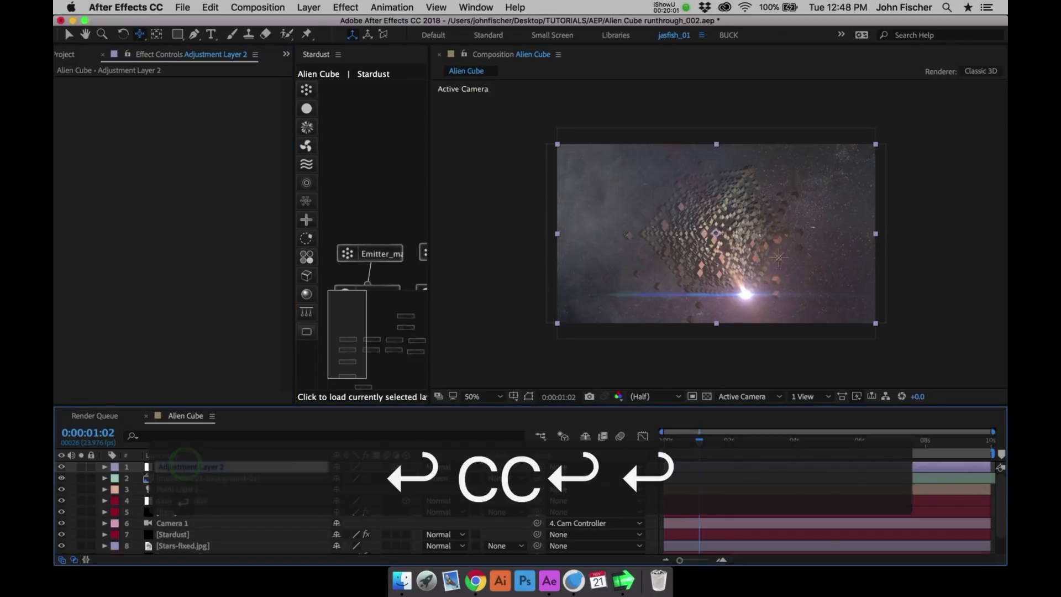
text(CC)
key(Return)
- Apply a Levels effect to the CC layer with input black at 18 and input white at 239
click(345, 8)
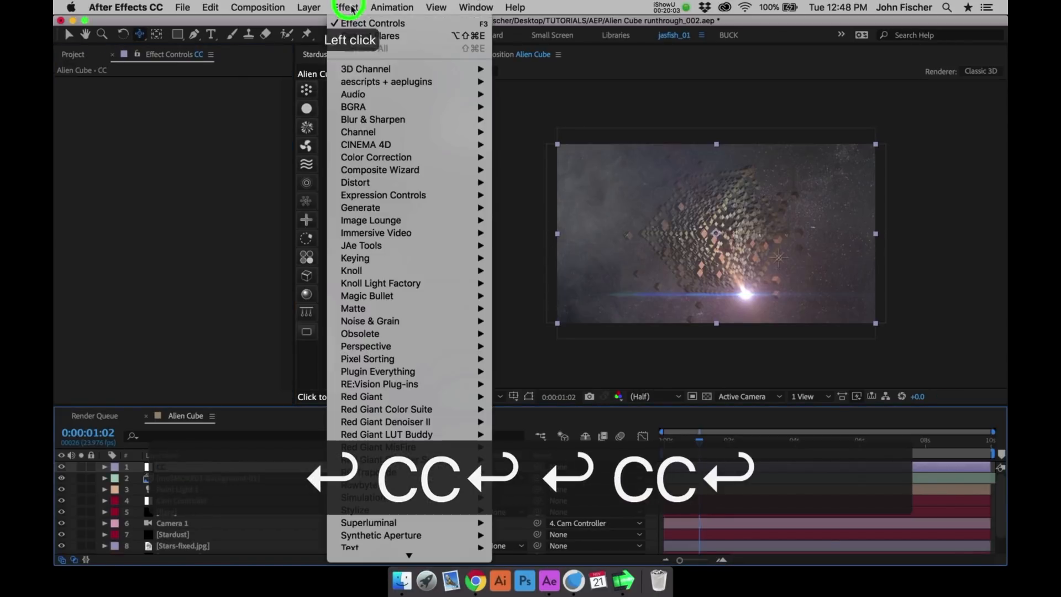
mouse_move(464, 158)
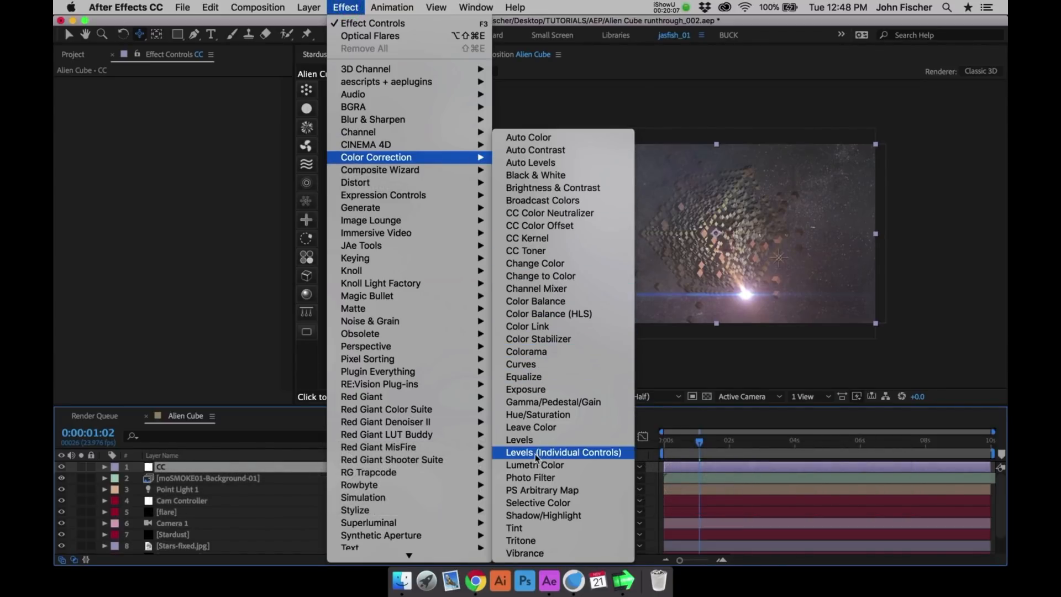
click(528, 440)
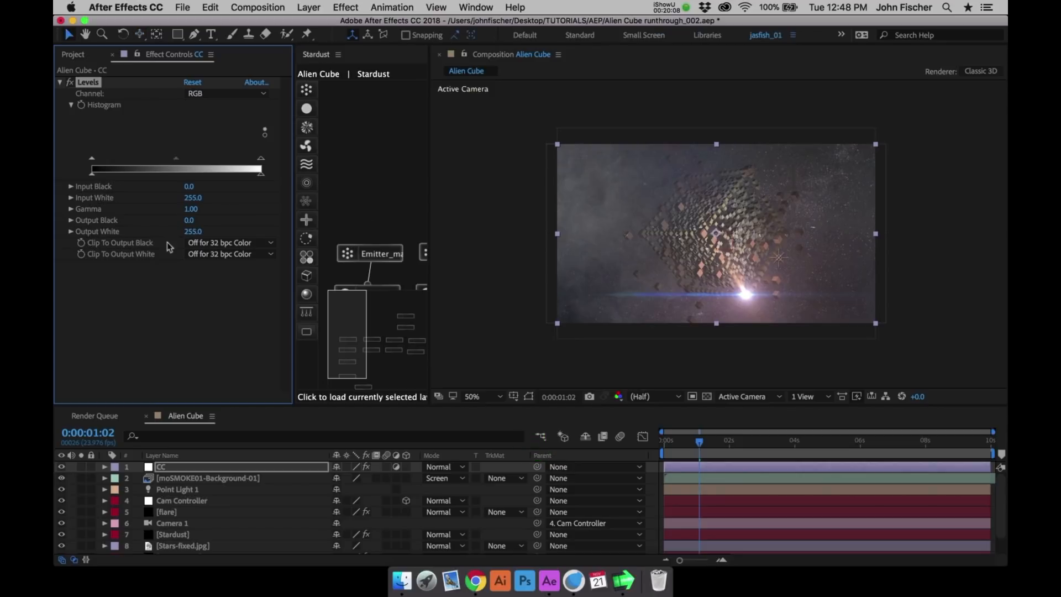
drag(100, 161, 103, 159)
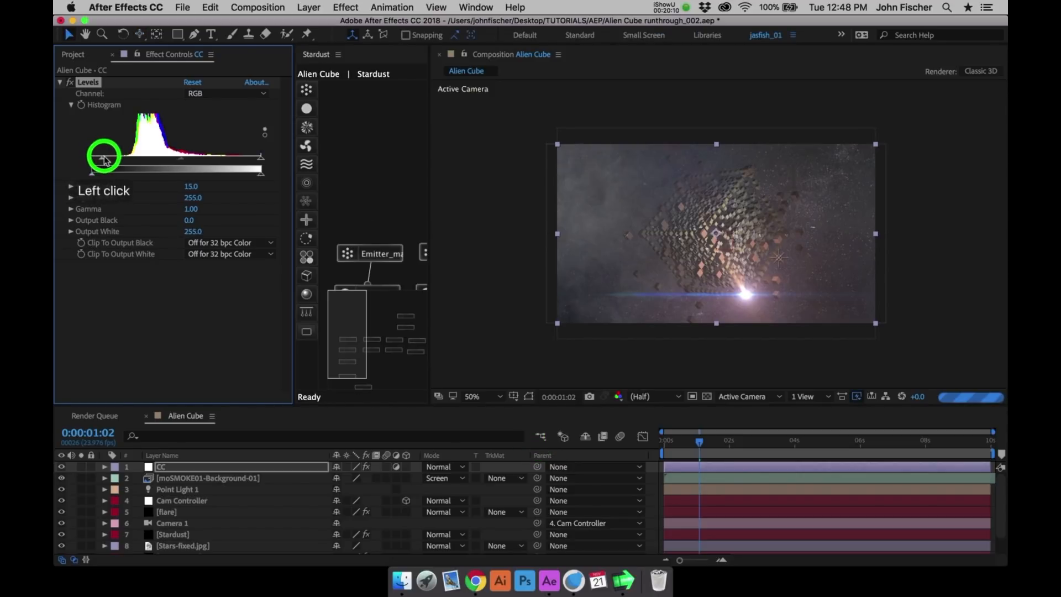
drag(261, 159, 250, 163)
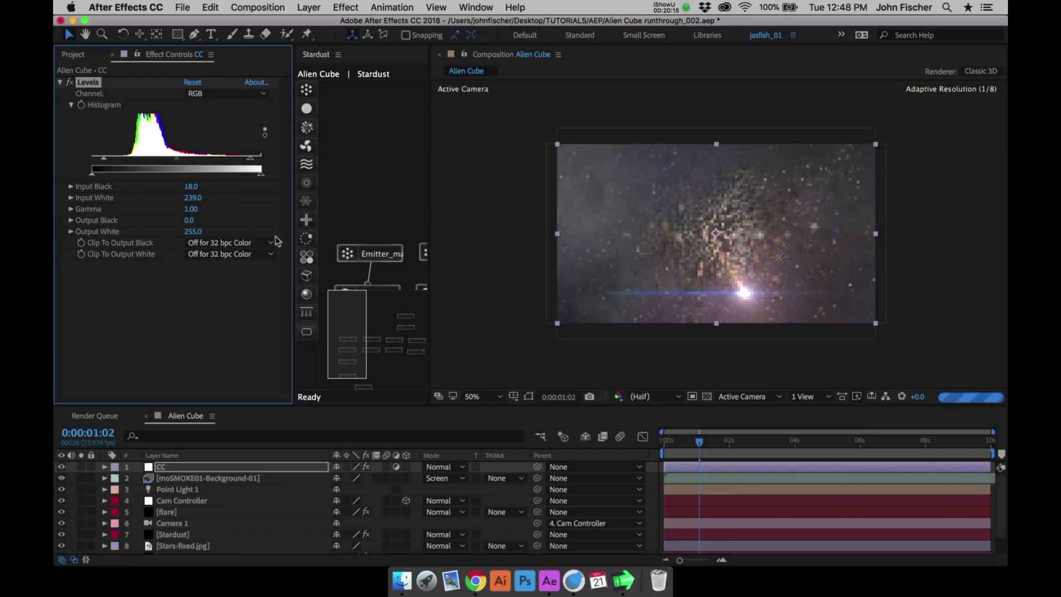
- Duplicate Point Light 1 and move the copy horizontally to the opposite side of the cube, just beyond its left corner
click(196, 490)
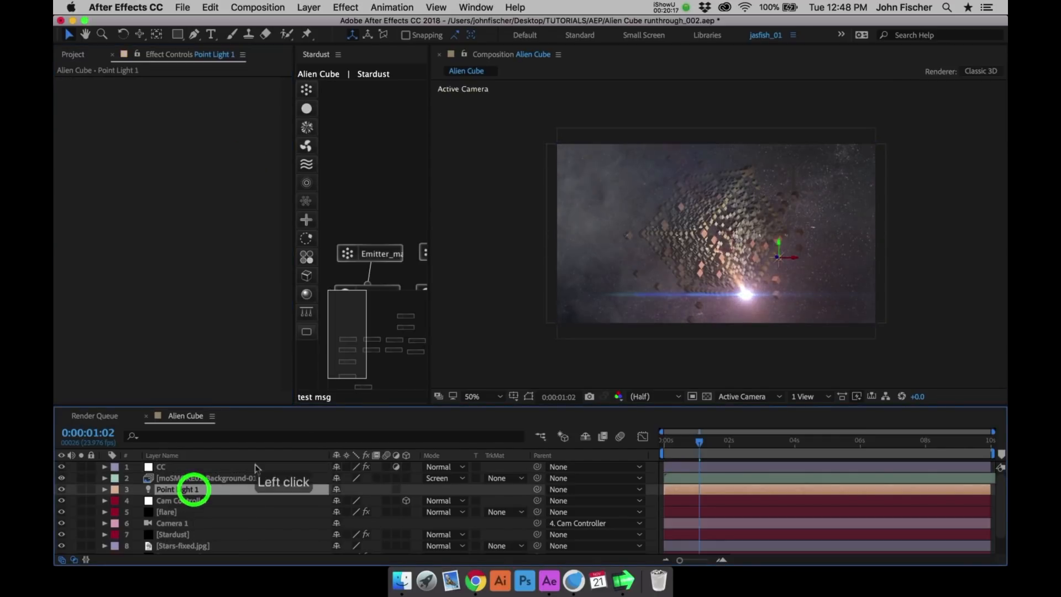
key(super+d)
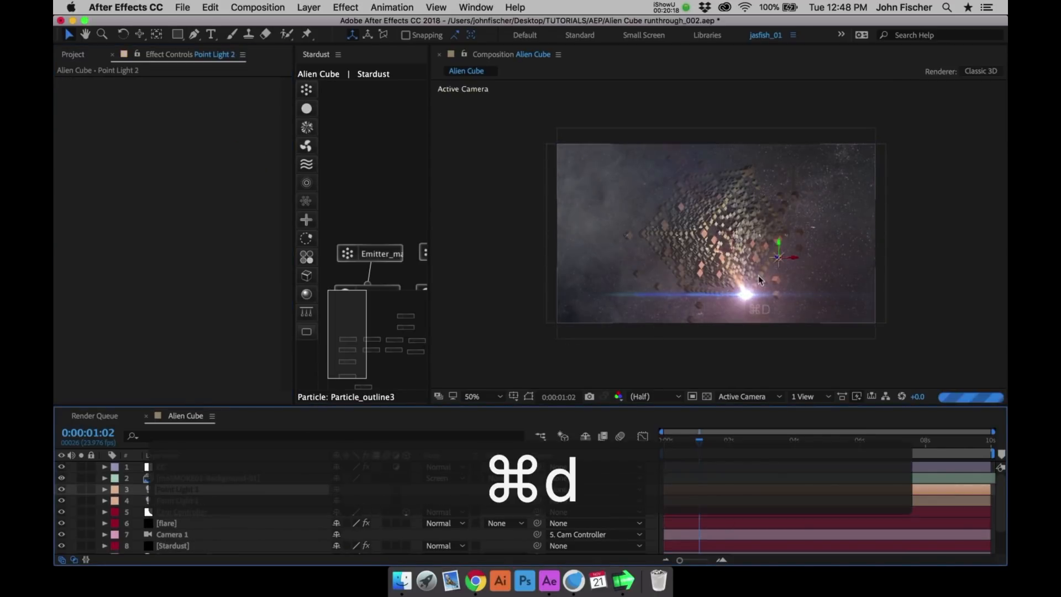
click(757, 260)
drag(757, 260, 619, 257)
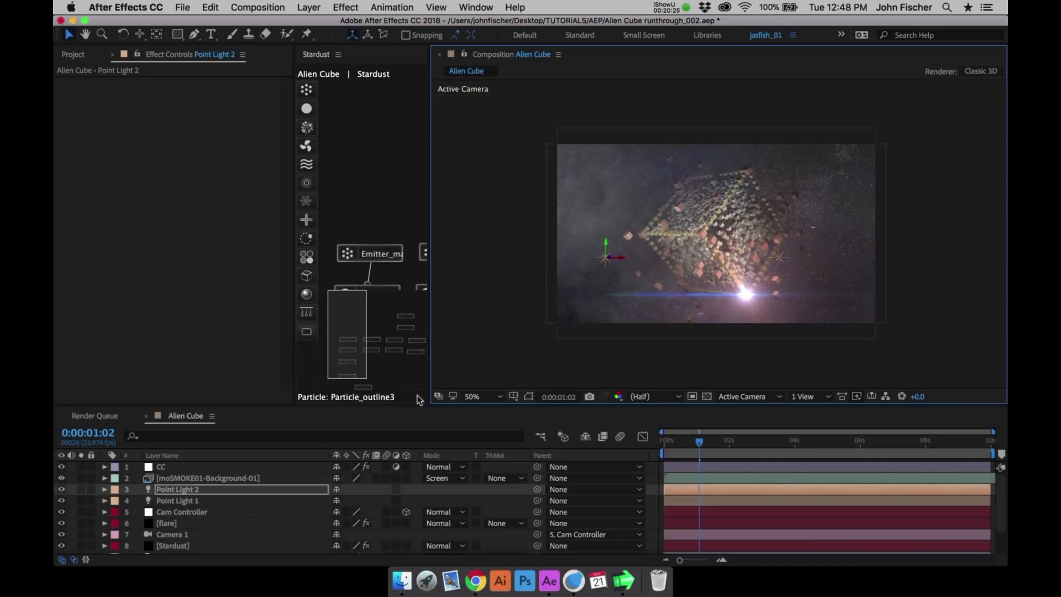
- Set the intensity of Point Light 2 to 65% and collapse its properties
key(t)
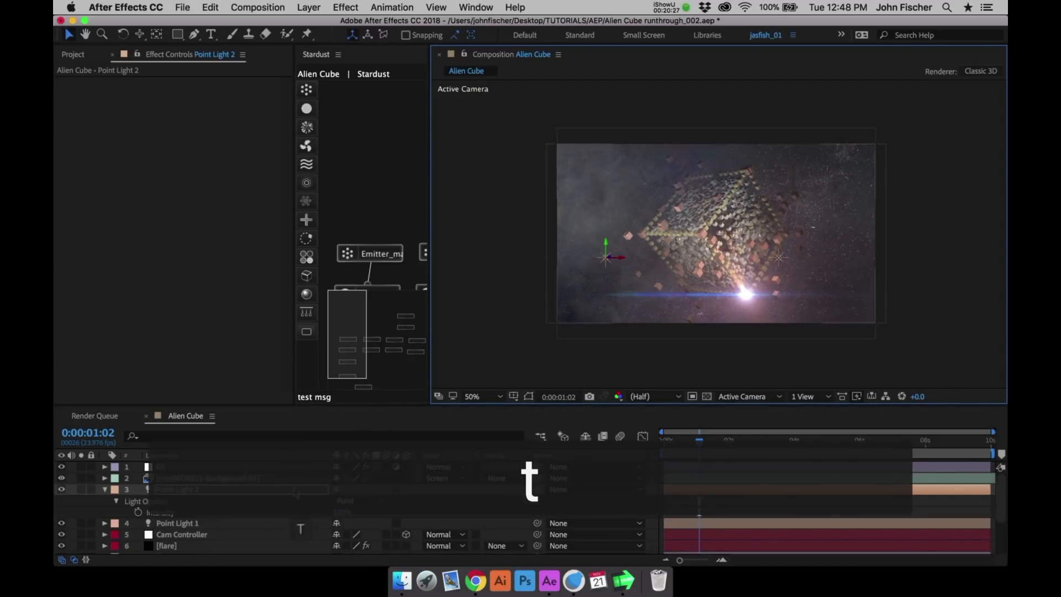
click(338, 513)
text(65)
key(Return)
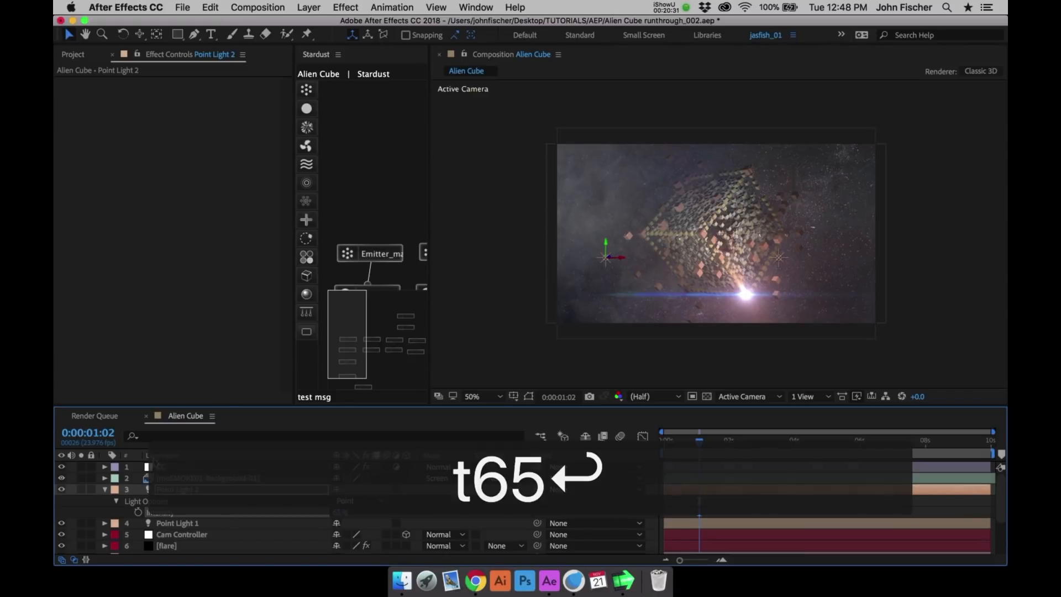
click(105, 489)
- Adjust the CC layer's Levels to input black 28 and input white 233
click(163, 467)
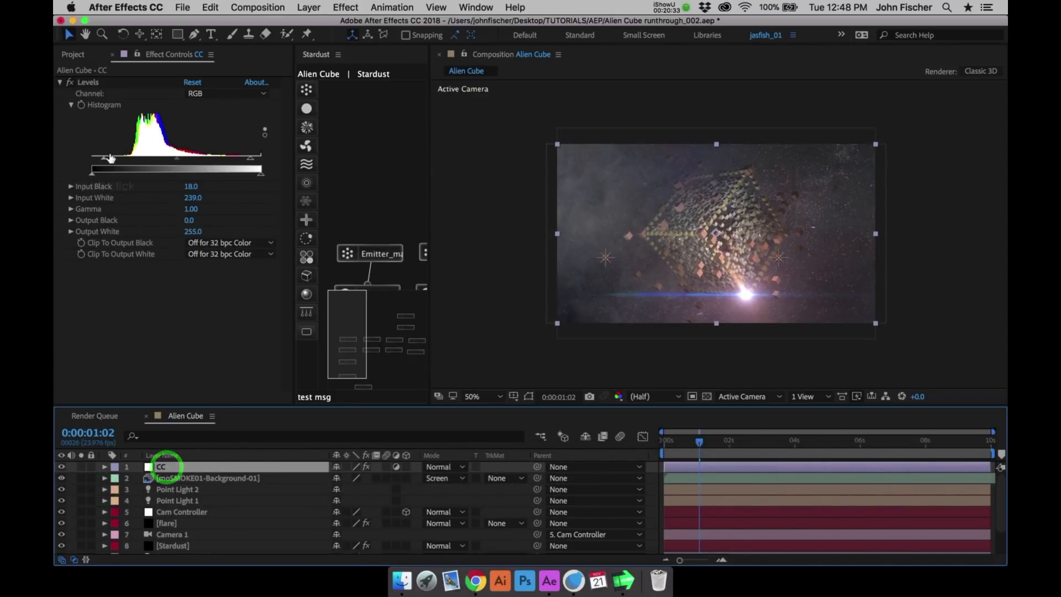
drag(106, 160, 117, 161)
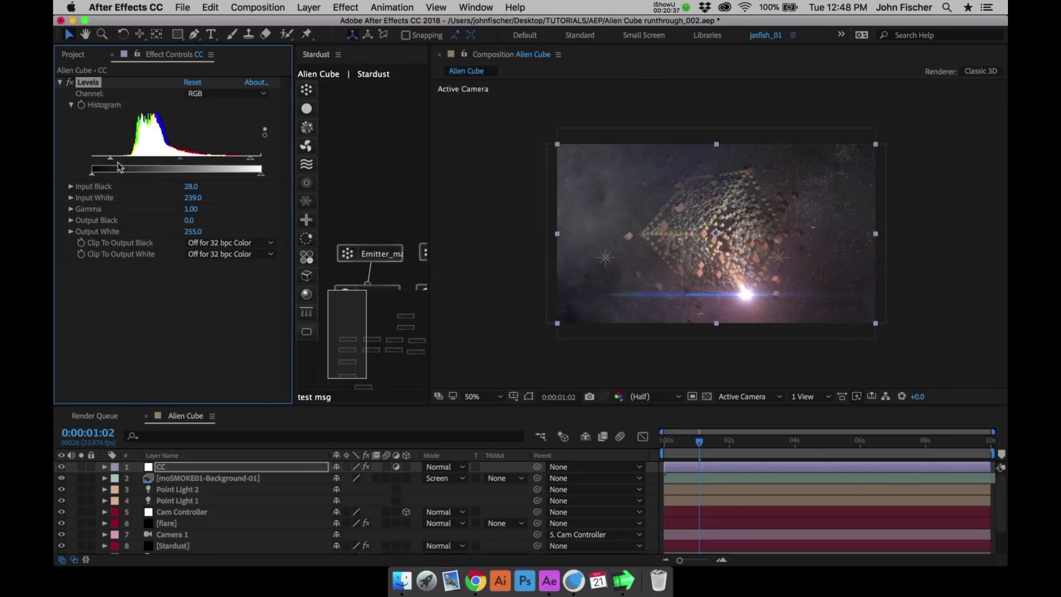
drag(256, 161, 237, 172)
- Add a Curves effect to the CC layer and shape an S-curve that lowers the darker tones and lifts the highlights
click(345, 7)
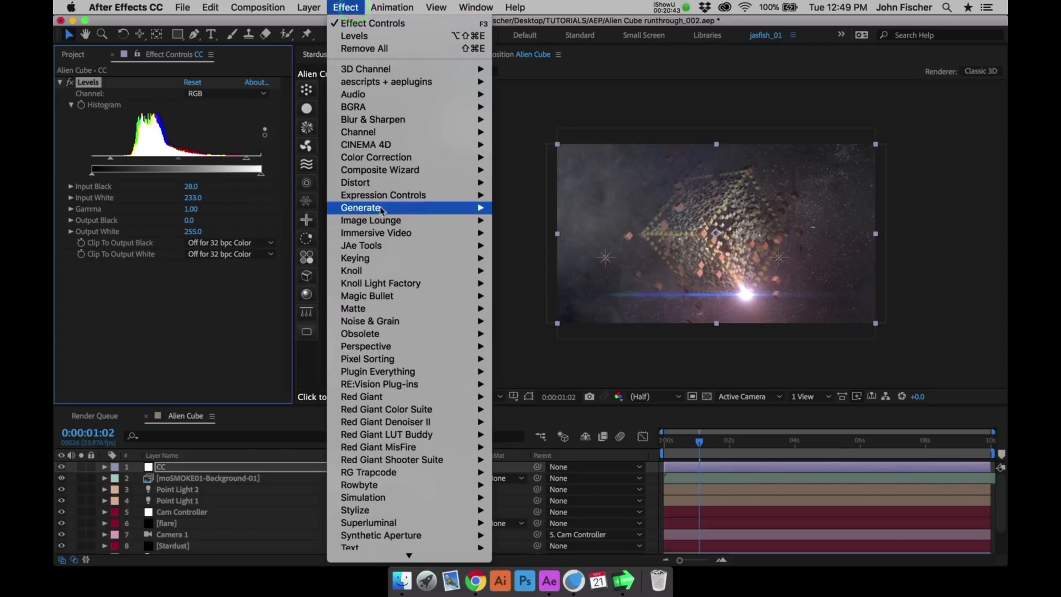
mouse_move(387, 157)
click(527, 364)
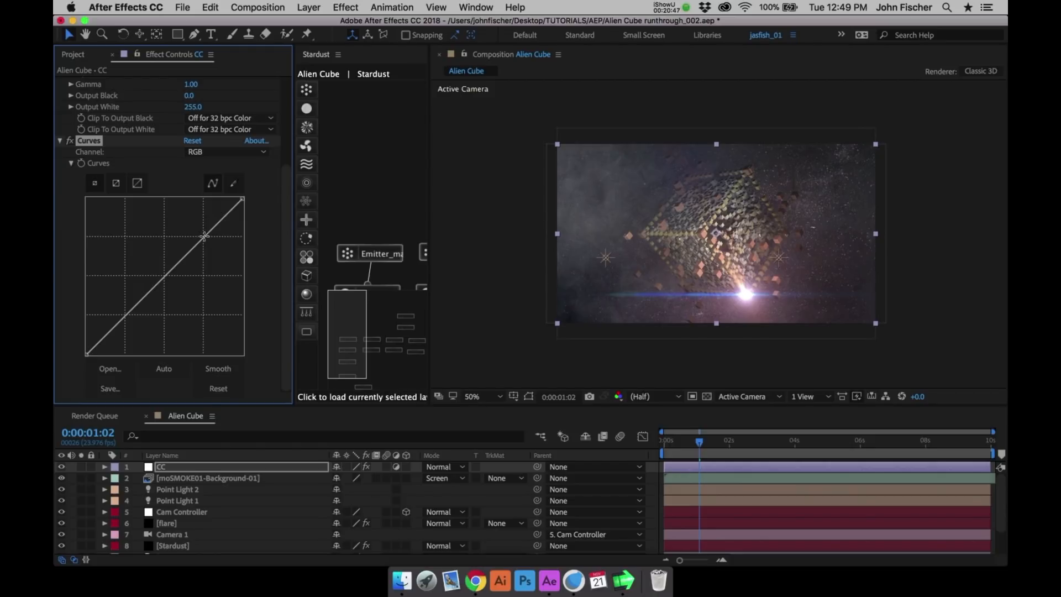
drag(204, 236, 187, 255)
click(70, 142)
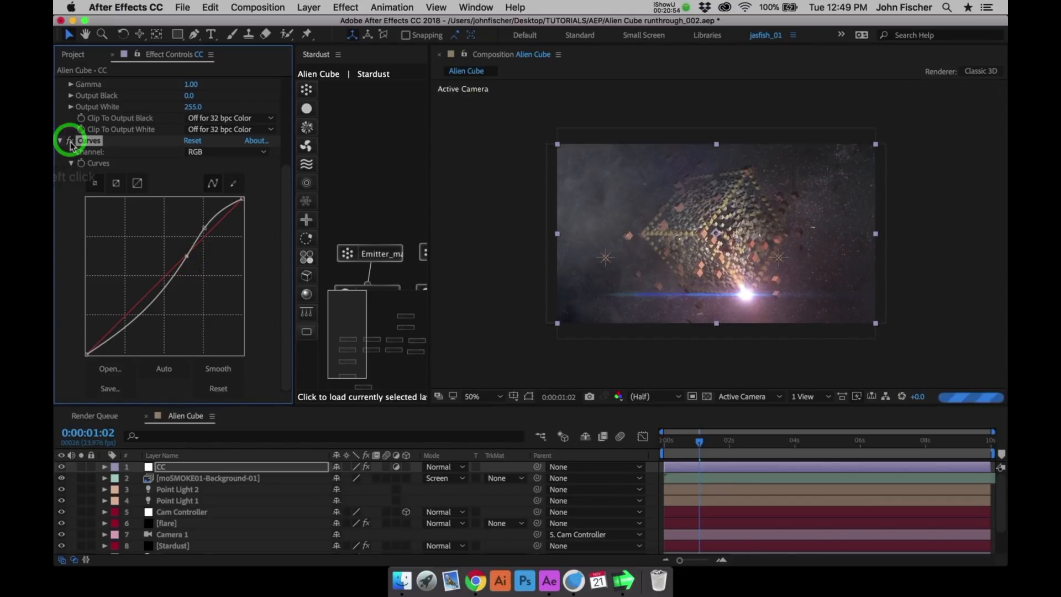
- Add a Color Balance effect to the CC layer and set the shadow balance to red -20, green 15 and blue 15
click(346, 7)
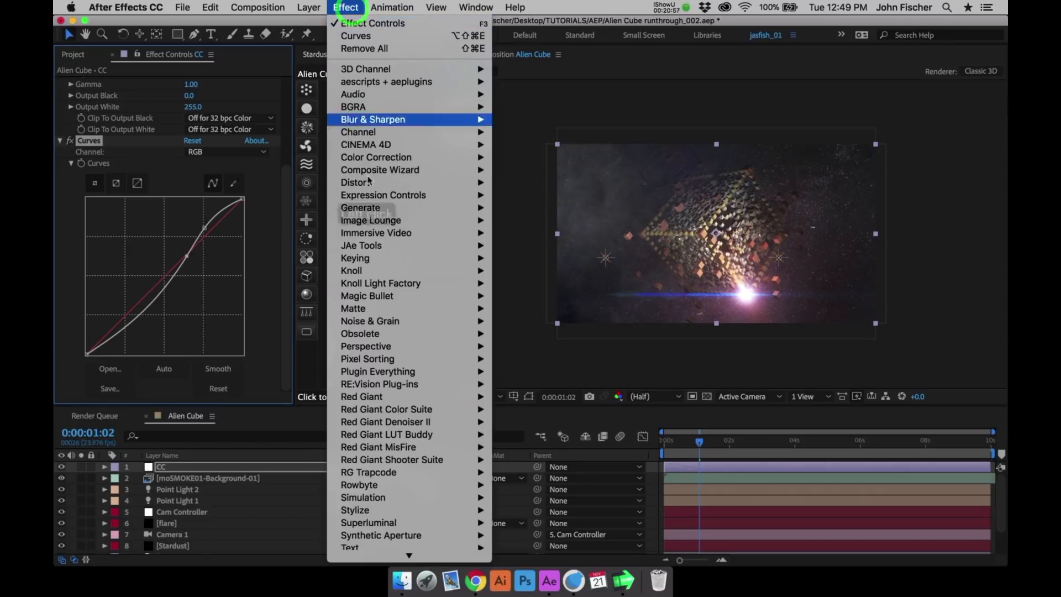
mouse_move(381, 175)
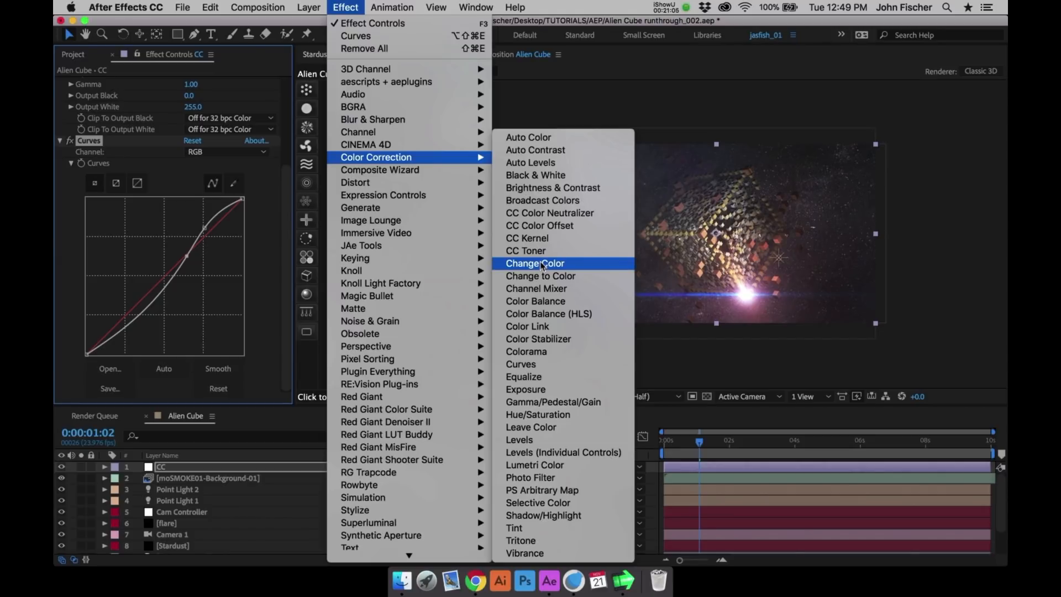
click(536, 302)
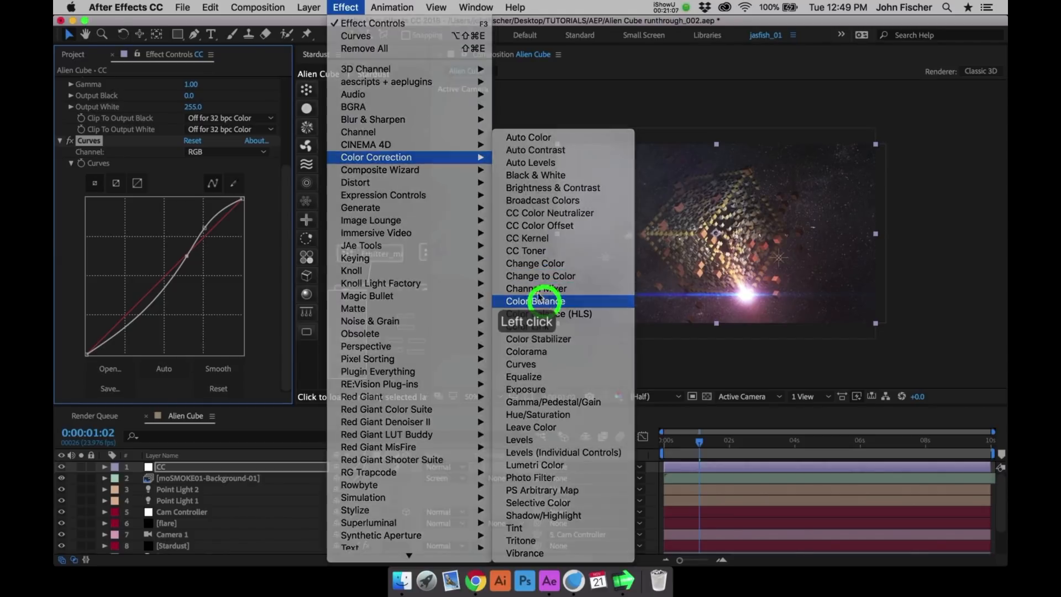
click(188, 296)
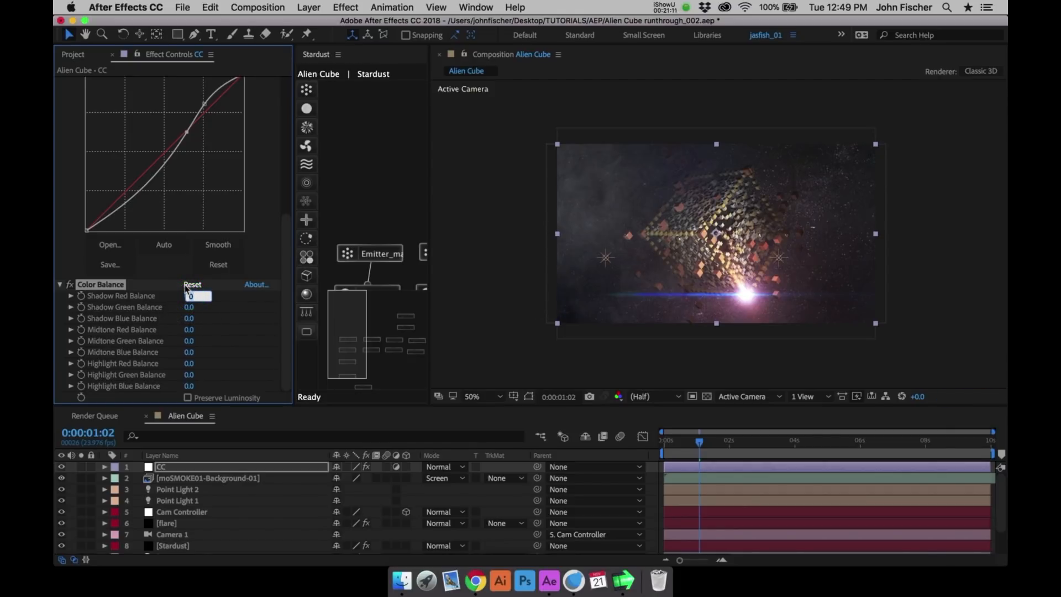
text(-20)
key(Return)
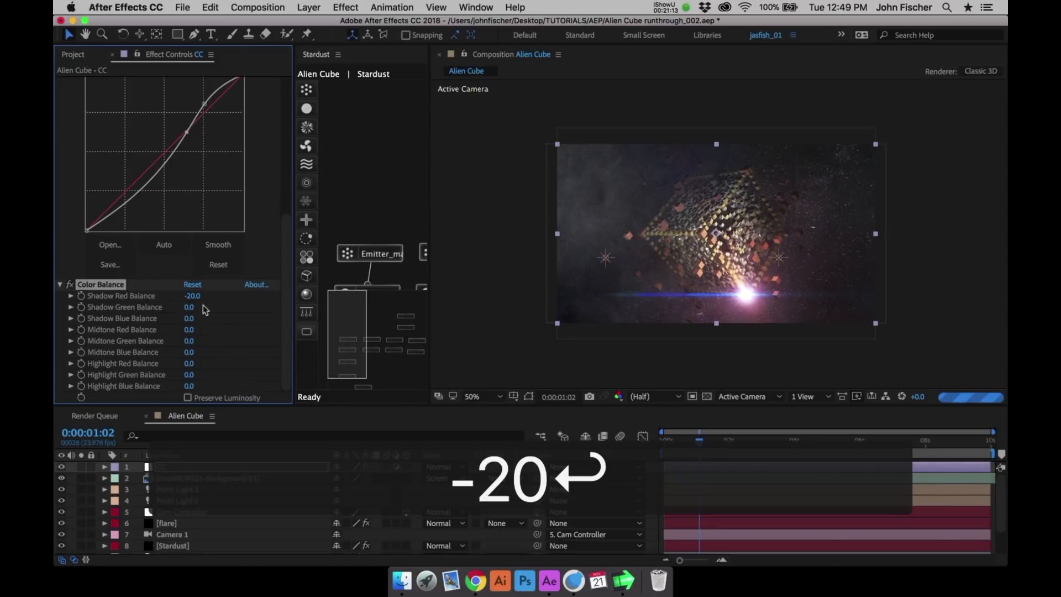
click(191, 307)
text(15)
key(Tab)
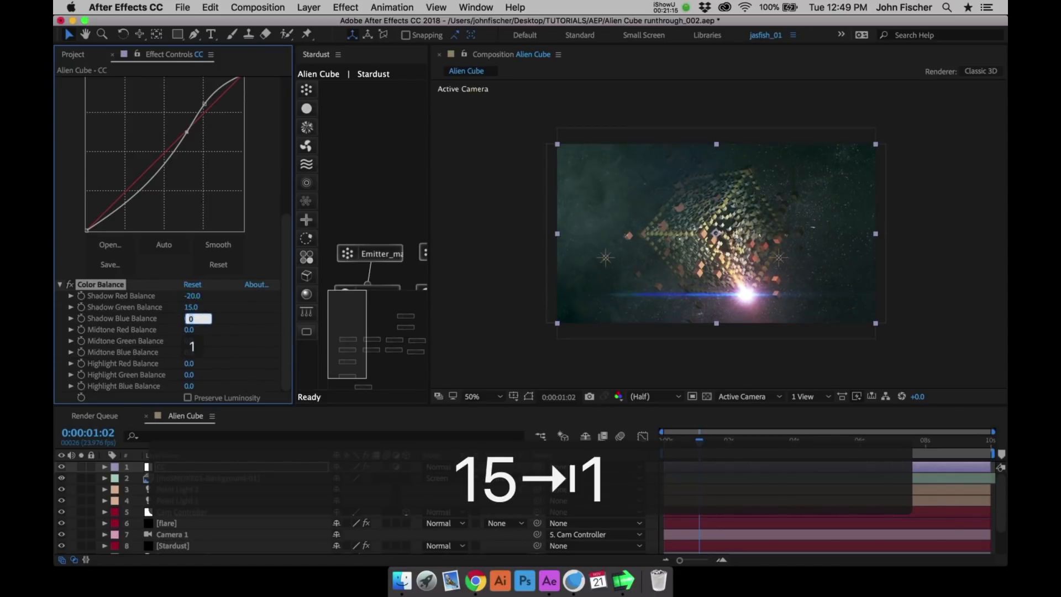
text(15)
key(Return)
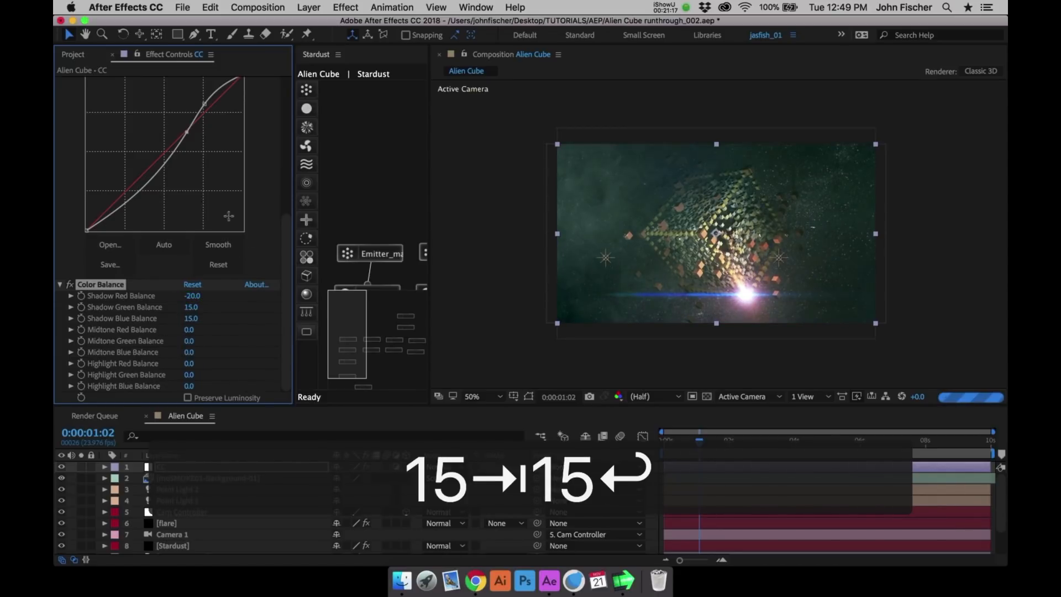
- Set the Color Balance midtones to red -10, green 15 and blue 15
click(189, 330)
text(-10)
key(Return)
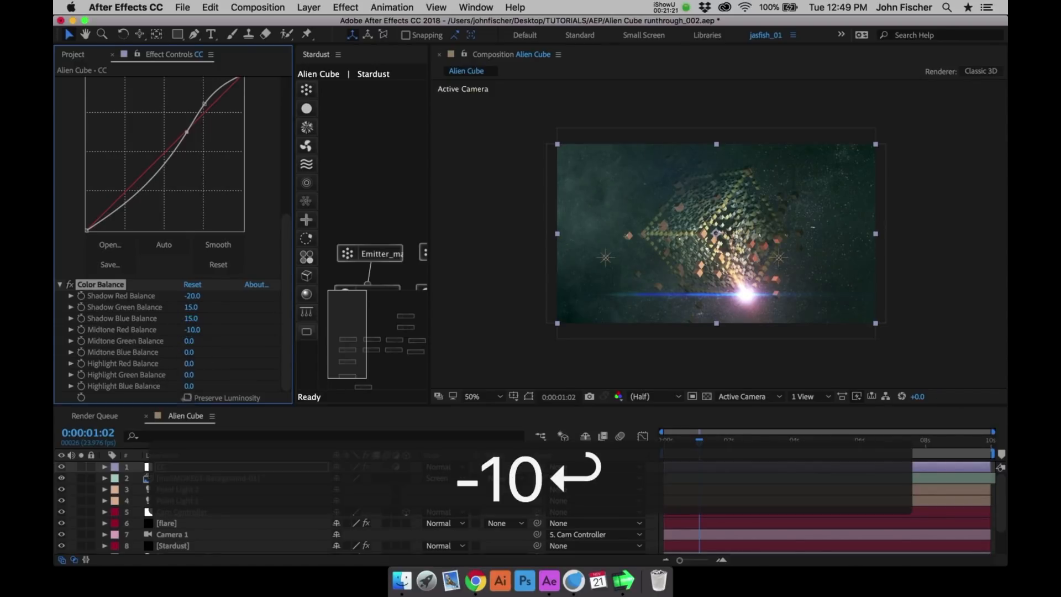
click(190, 343)
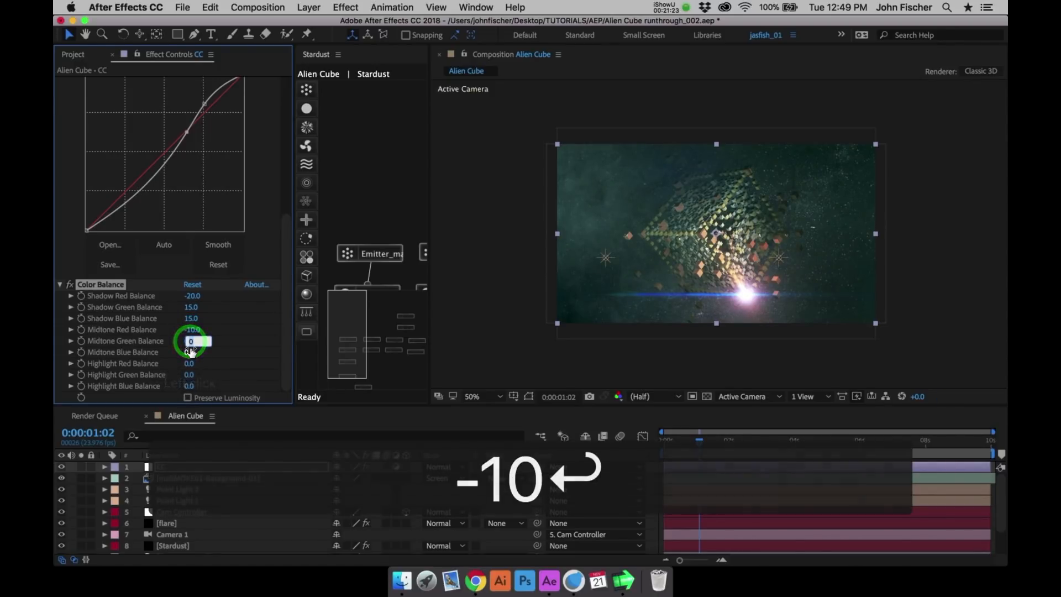
text(15)
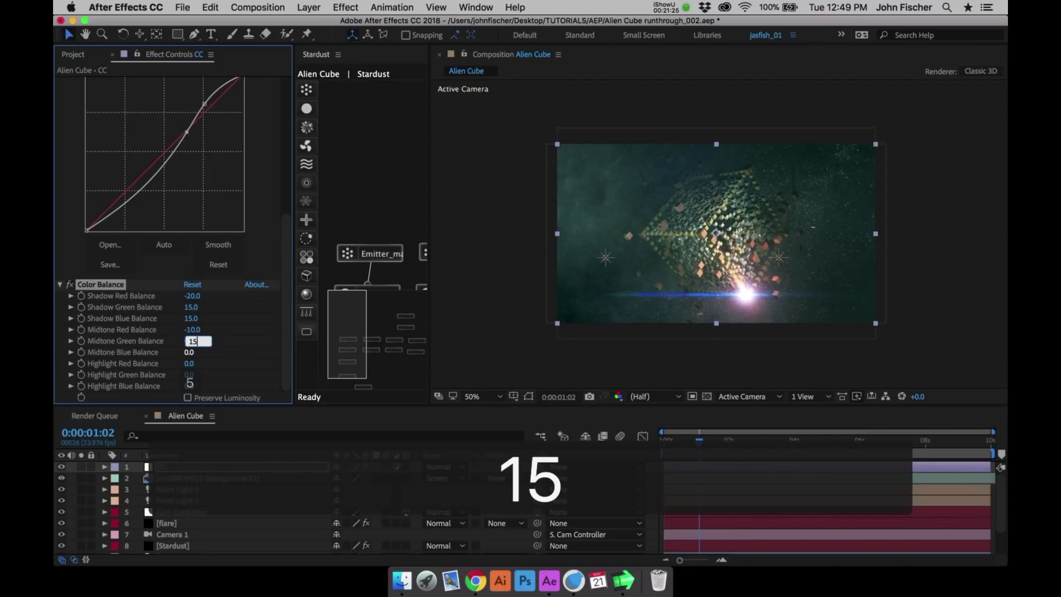
key(Tab)
text(15)
key(Return)
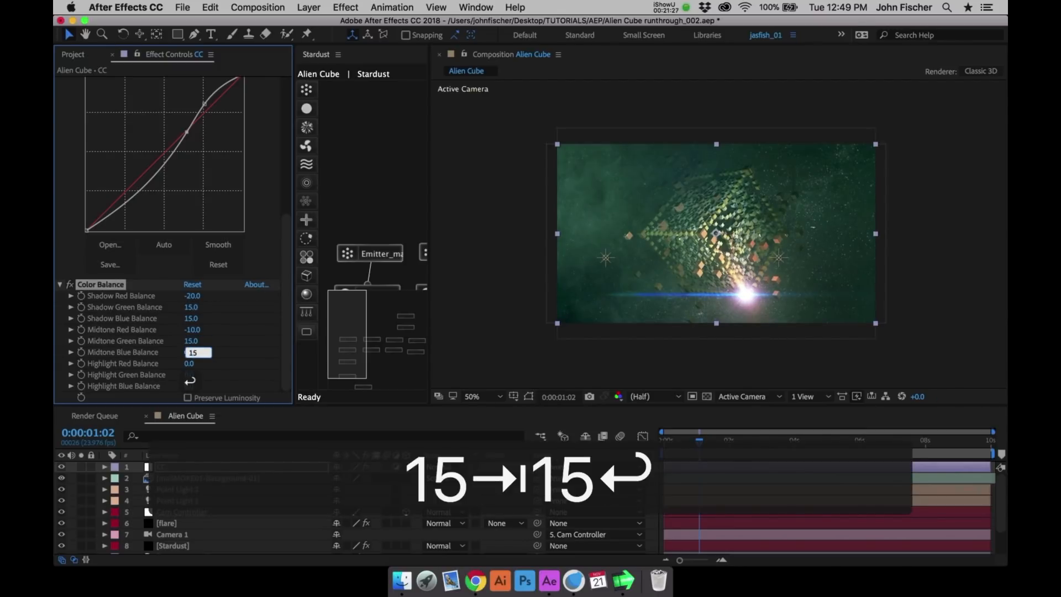
- Set the Color Balance highlights to red -15, green 15 and blue 15
click(189, 363)
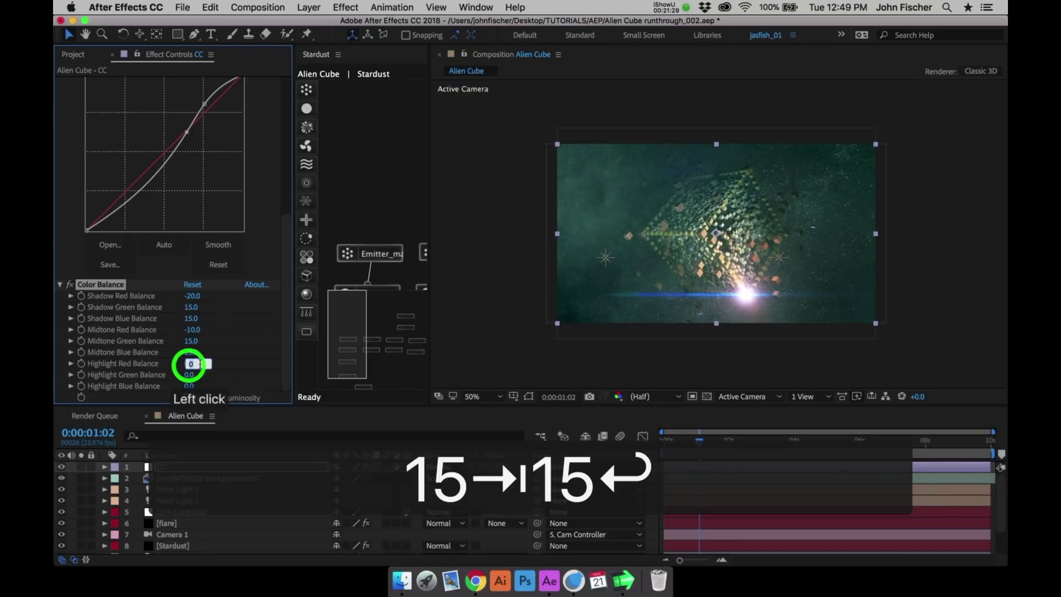
text(-15)
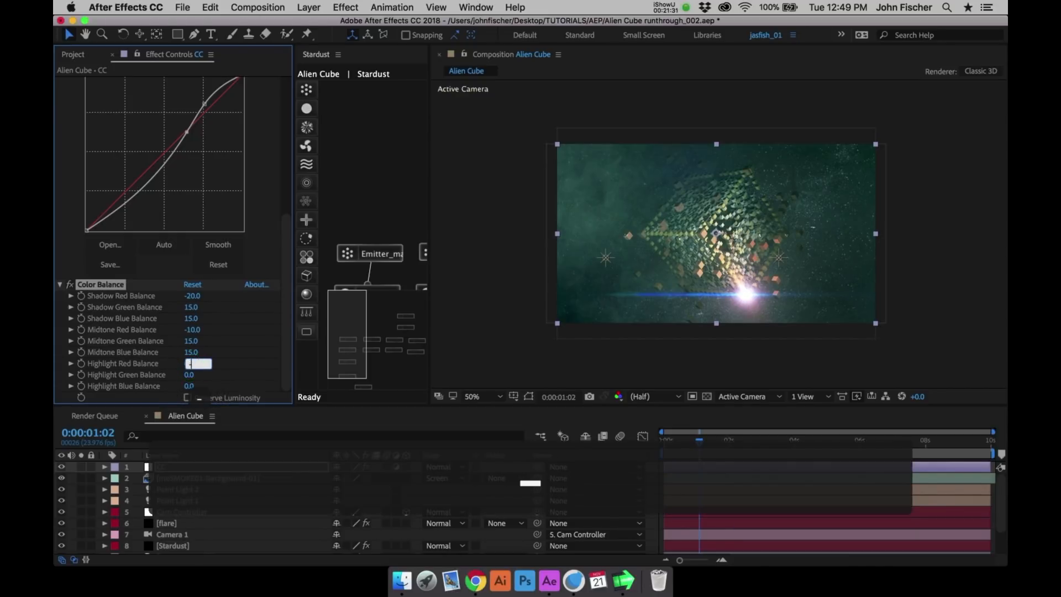
key(Tab)
text(15)
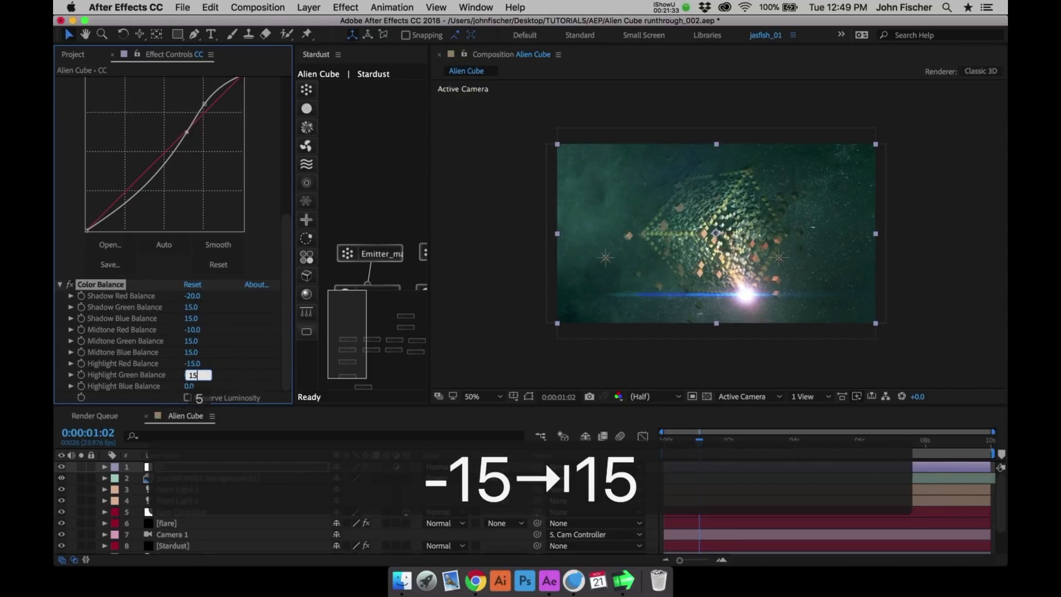
key(Tab)
text(15)
key(Return)
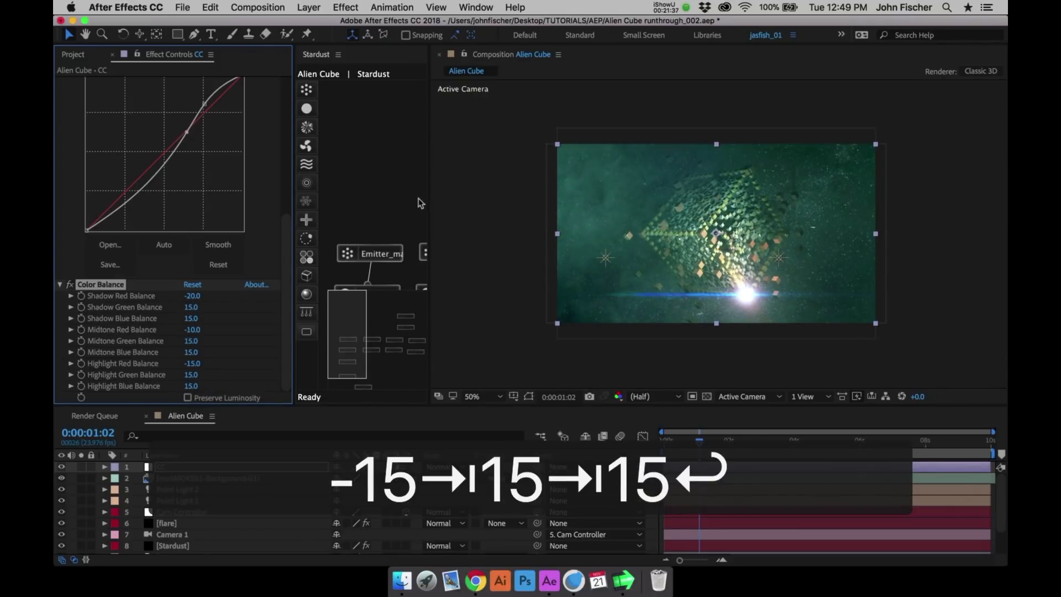
- Save the project and preview the color-graded animation, stopping at 0:00:00:21
key(super+s)
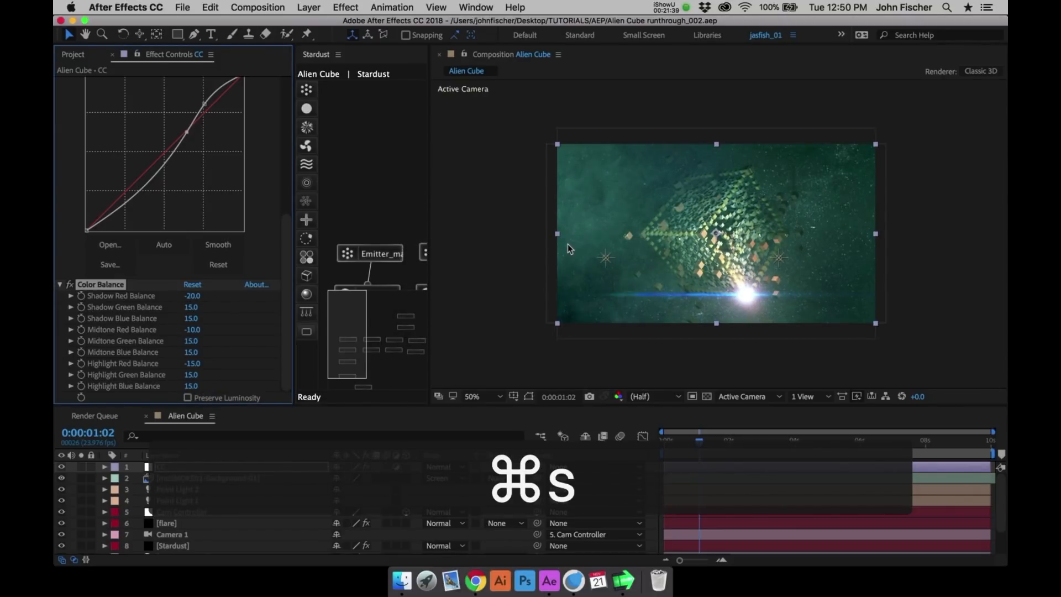
key(ctrl+0)
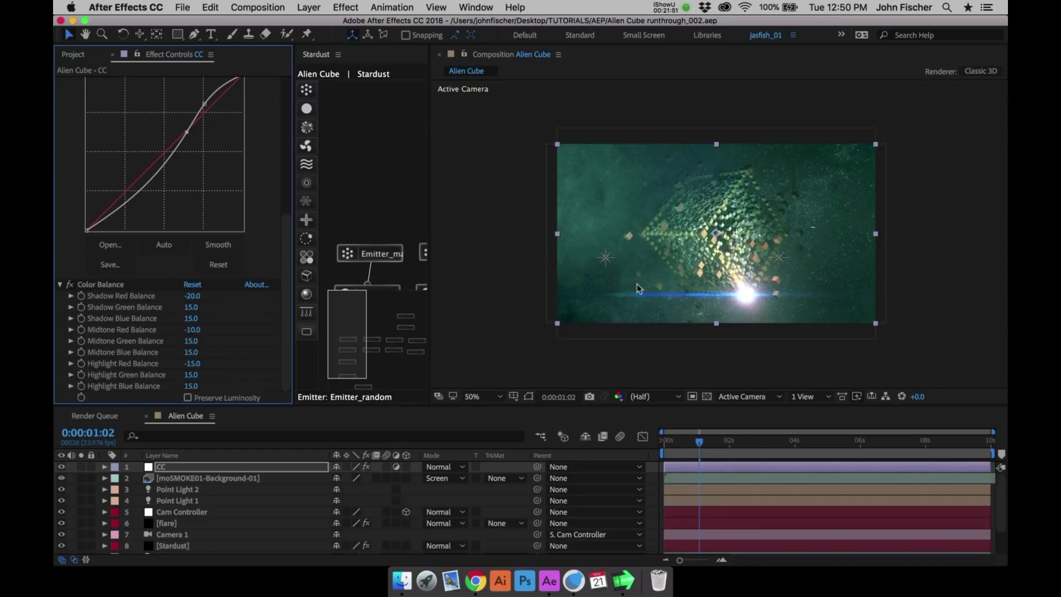
click(702, 445)
key(ctrl+0)
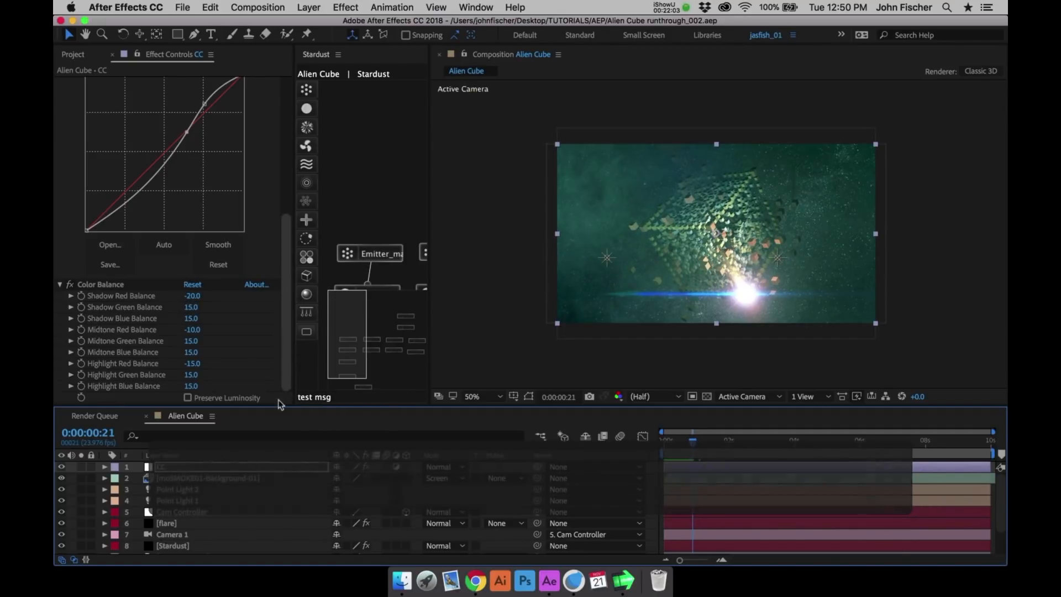
- Solo the Stardust layer and add the Corners 02 preset from the Replica presets folder to it
click(194, 547)
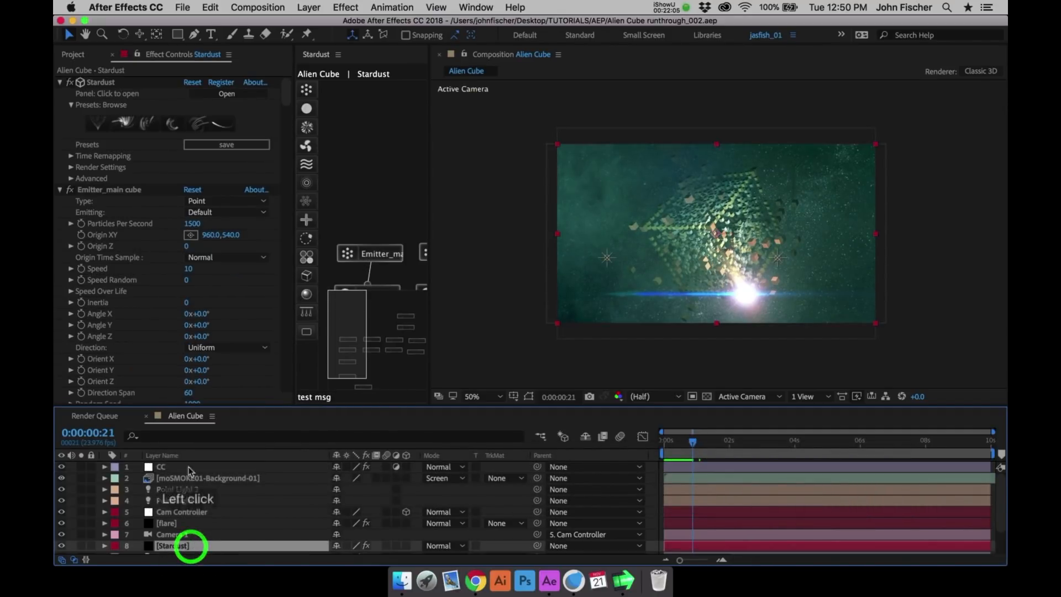
click(81, 546)
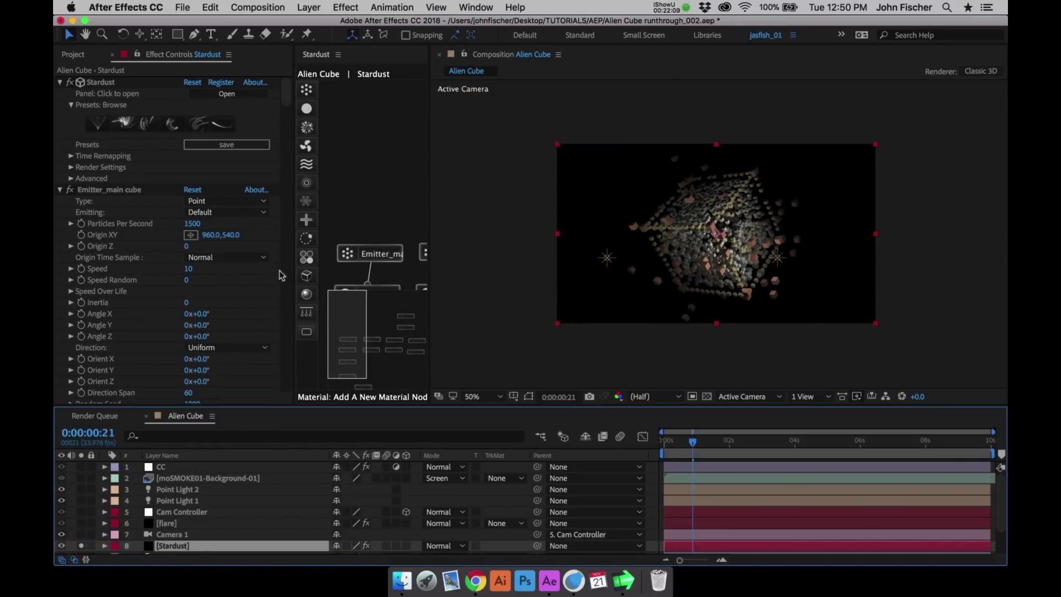
click(132, 122)
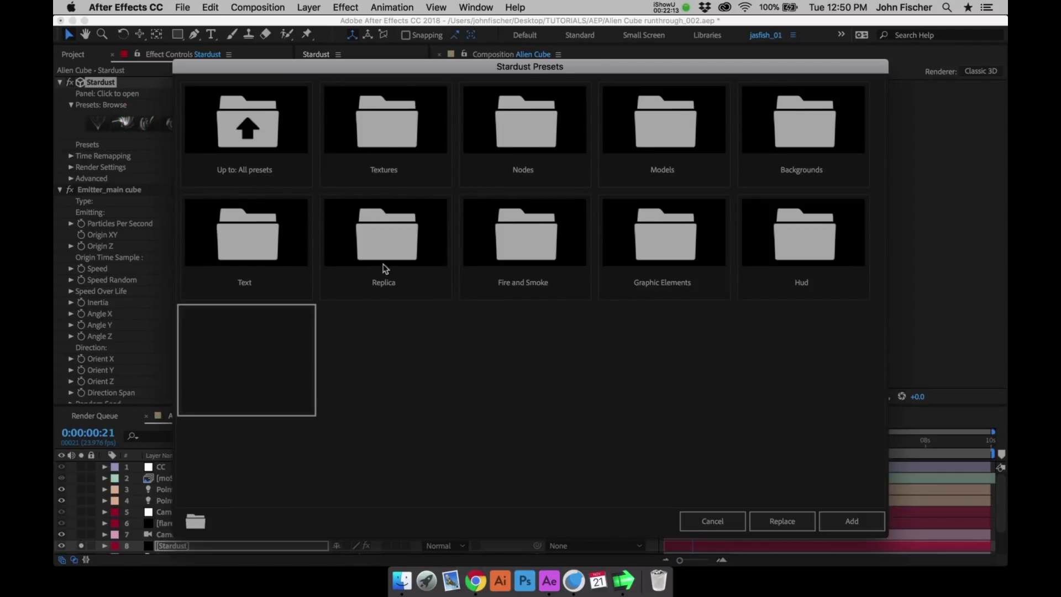
click(384, 248)
click(809, 129)
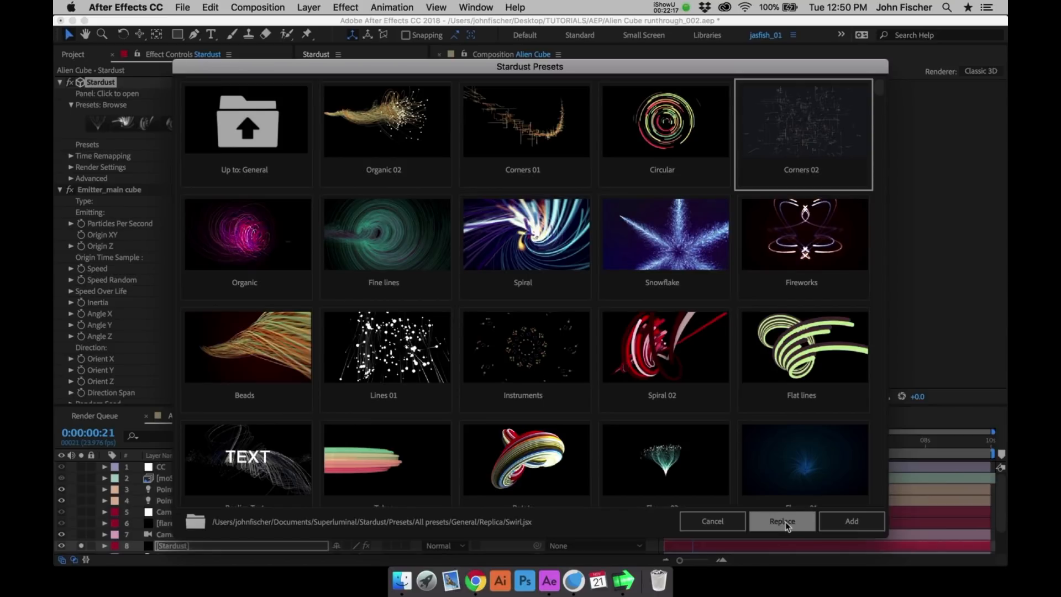
click(862, 522)
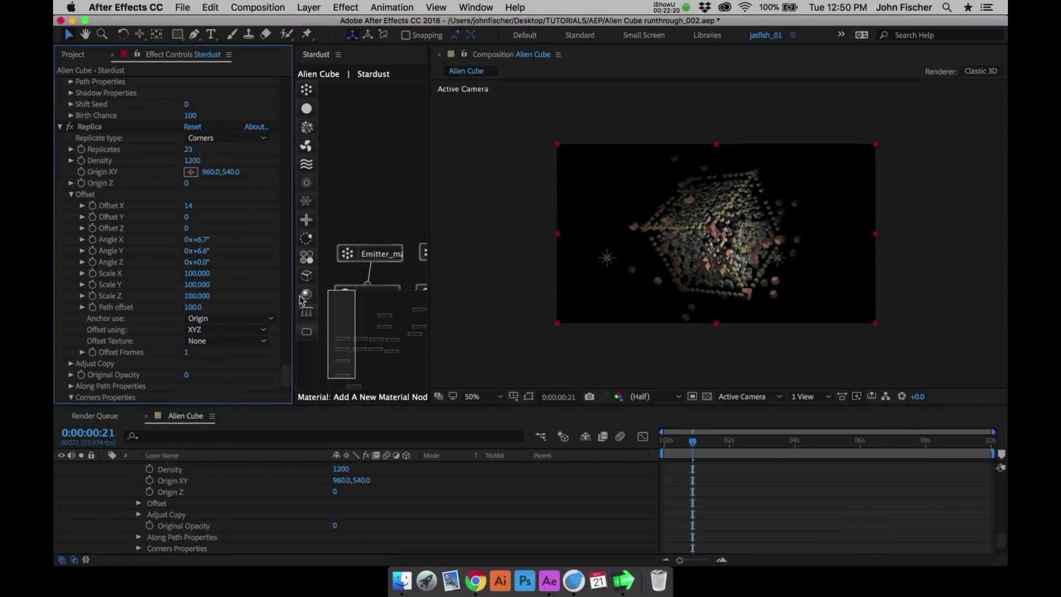
- Rename the newly added Emitter node as Emitter_lines
drag(348, 303, 430, 308)
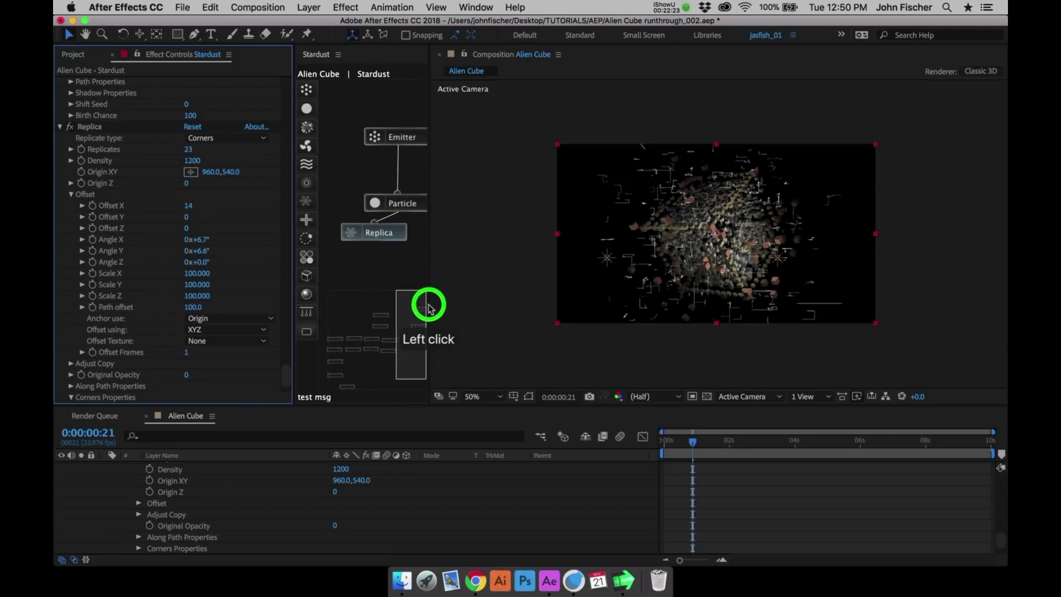
click(387, 142)
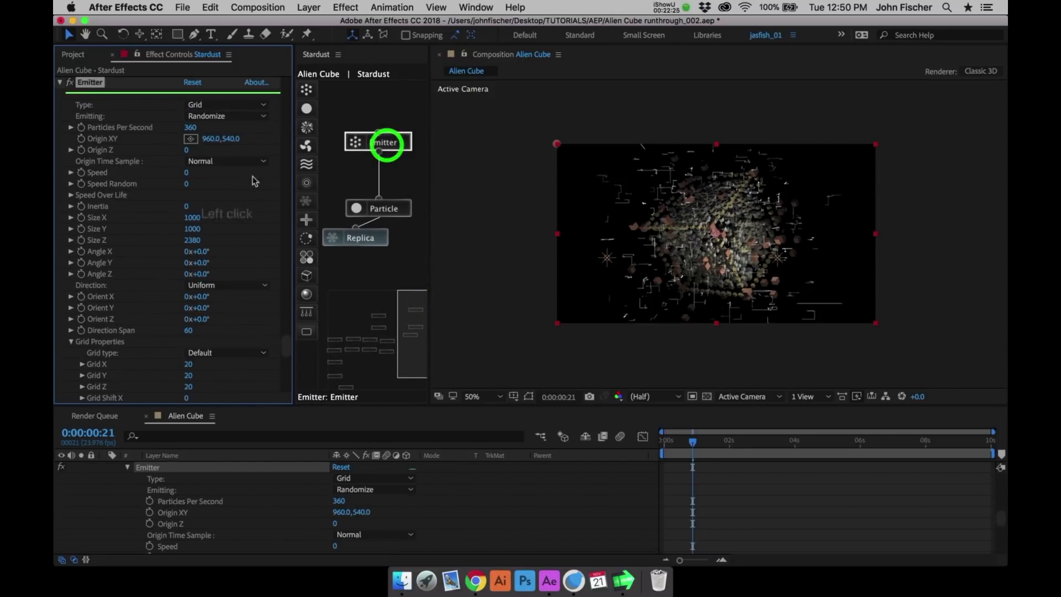
scroll(254, 181, down, 1)
click(285, 332)
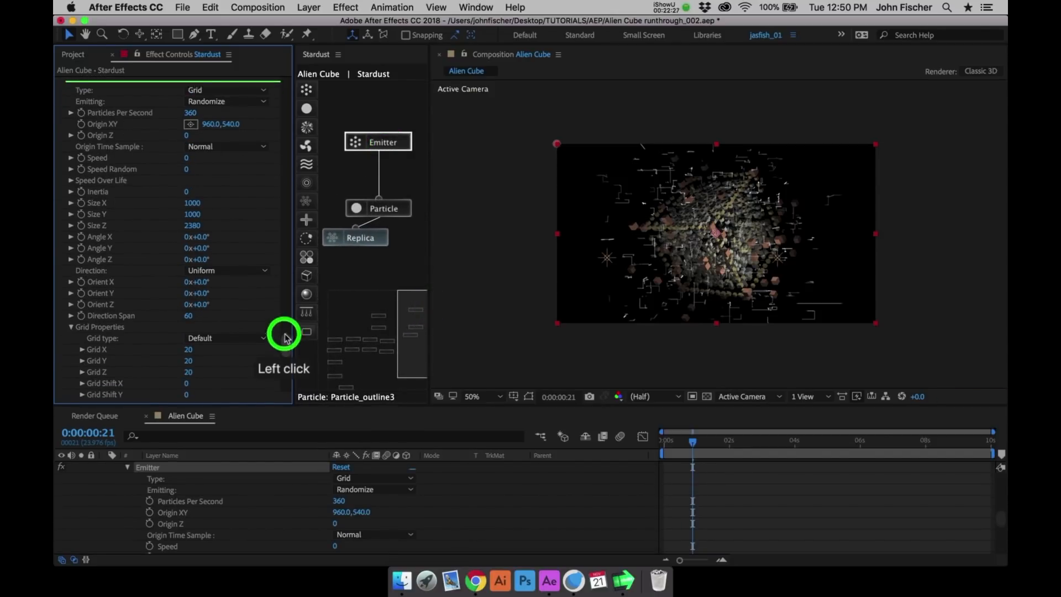
click(88, 163)
key(Return)
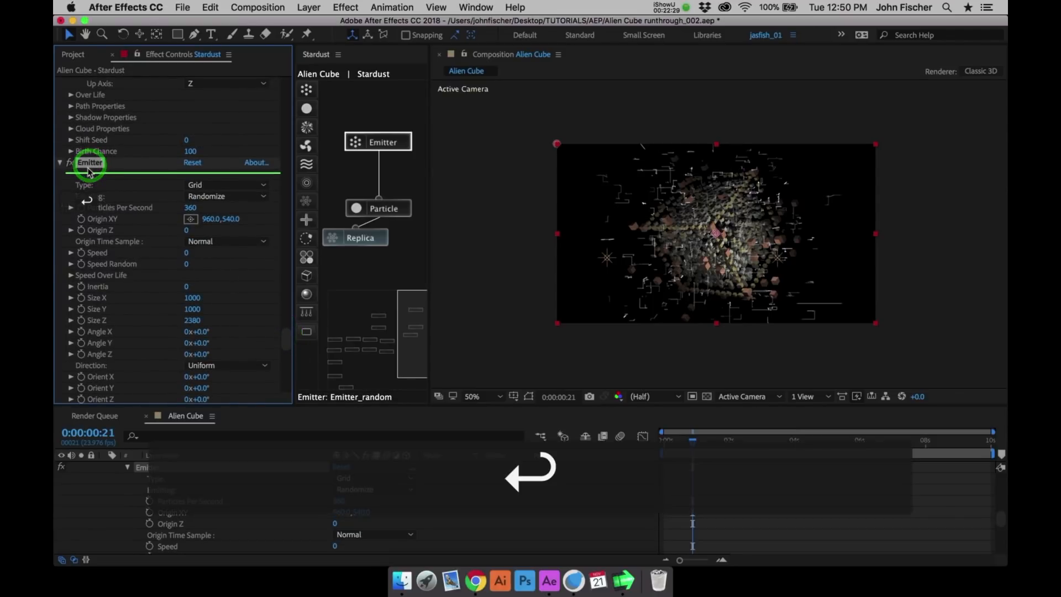
key(Down)
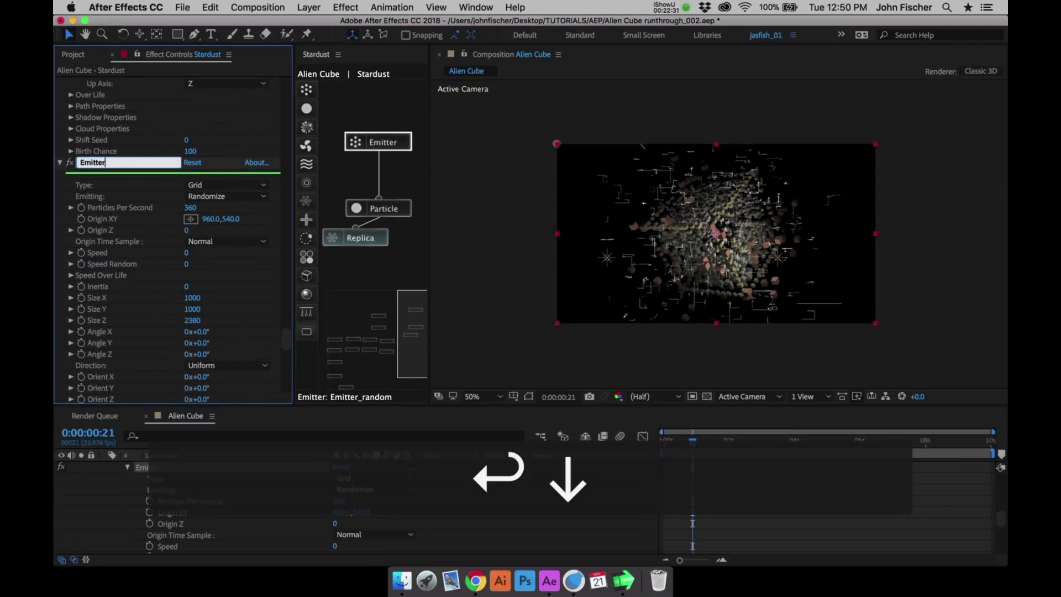
text(_lines)
key(Return)
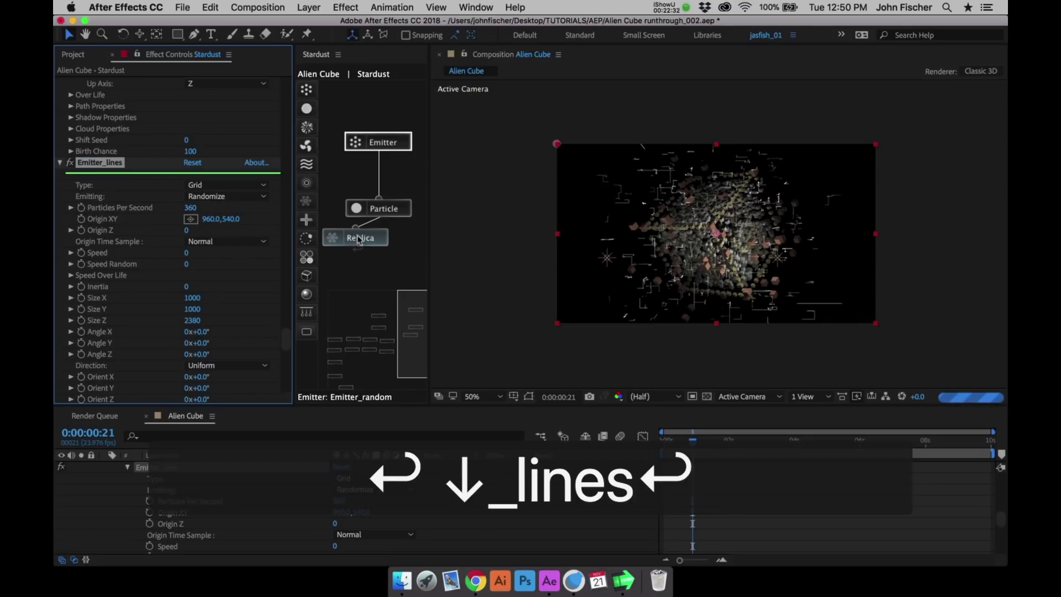
- Rename the new Particle node beneath Emitter_lines as Particle_lines
click(383, 210)
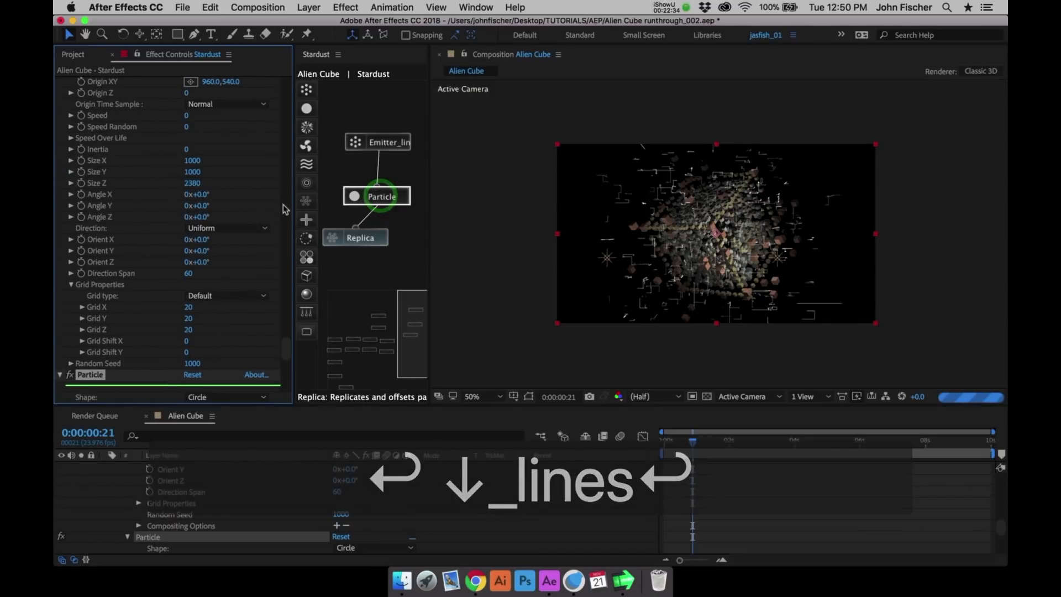
key(Return)
key(Down)
text(_lines)
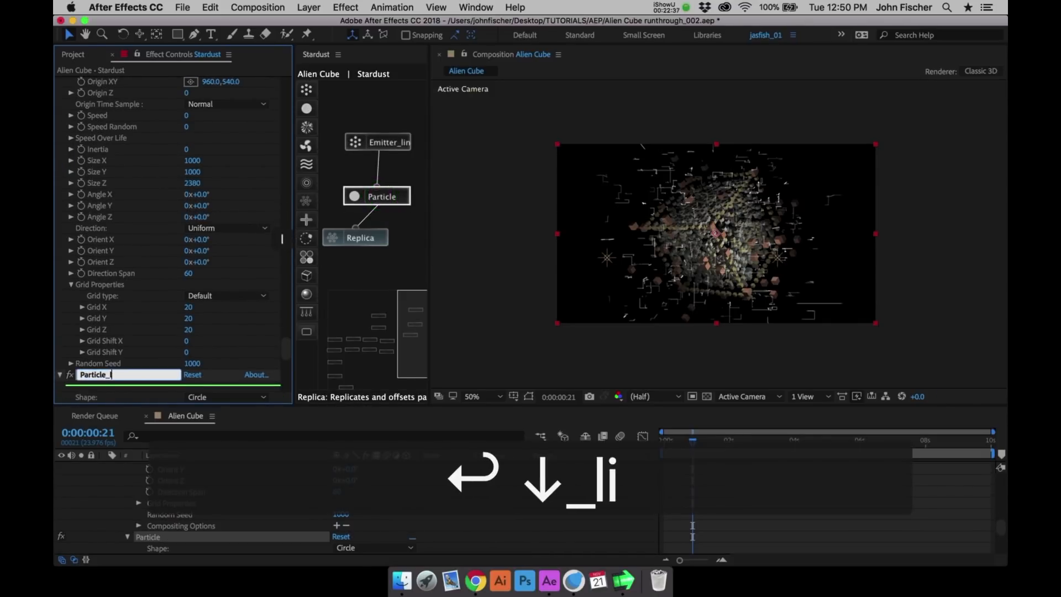
key(Return)
- Align the Replica node under the new particle node and rename it as Replica_lines
drag(374, 243, 391, 237)
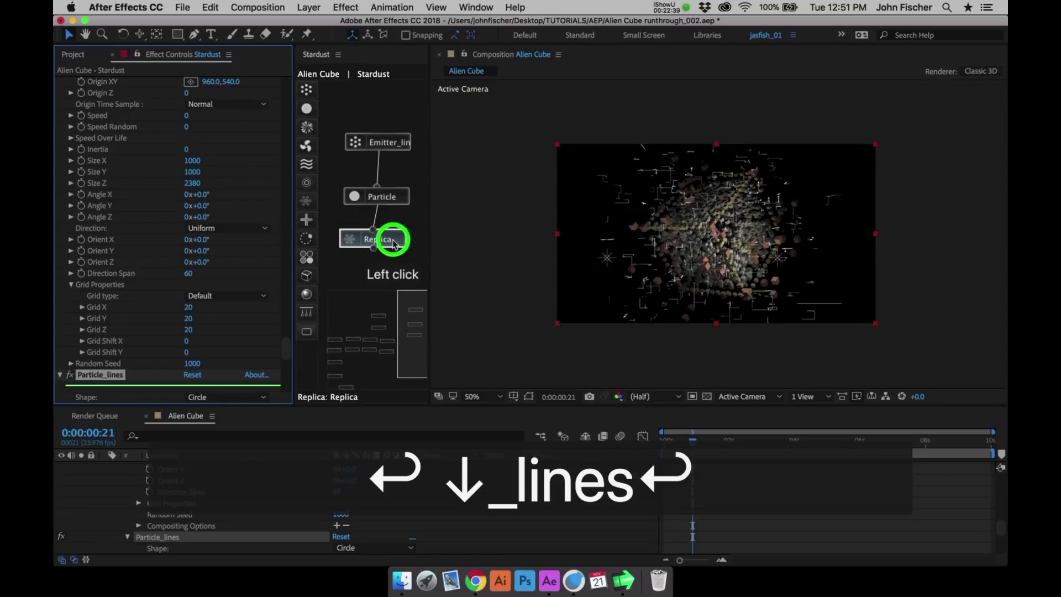
key(Return)
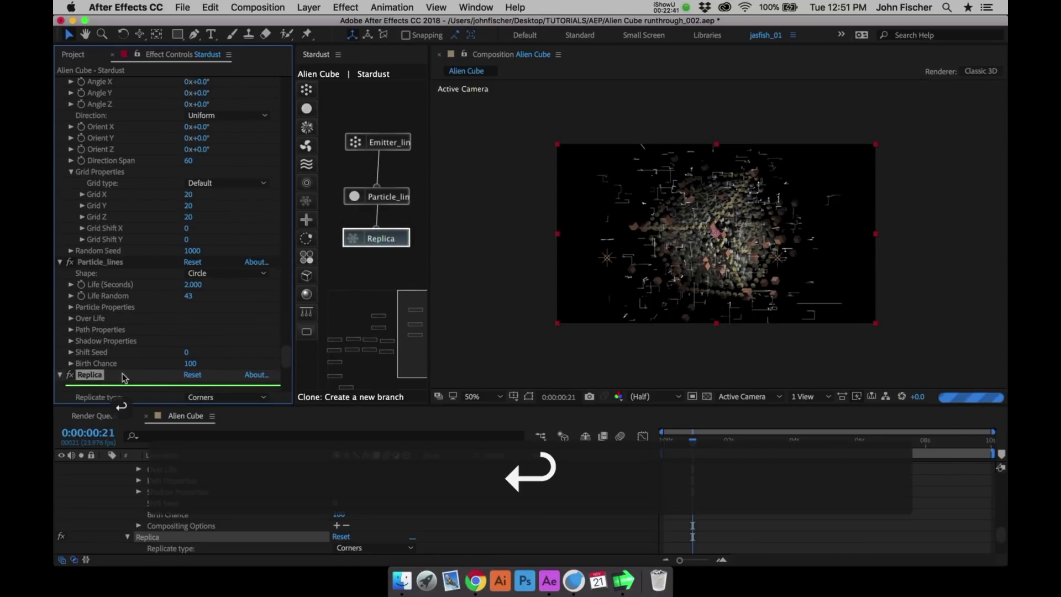
key(Down)
text(_lines)
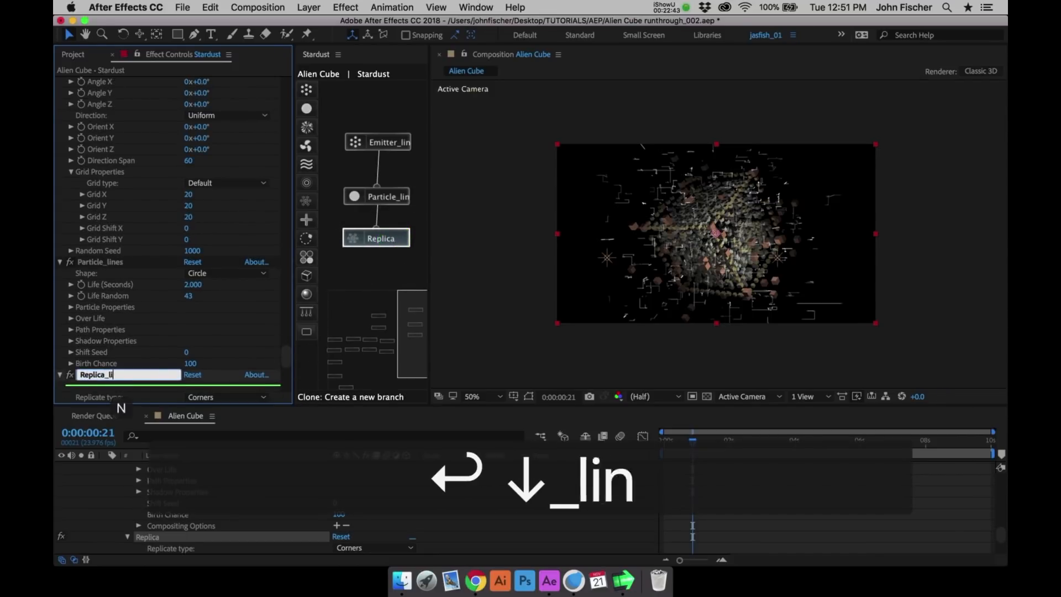
key(Return)
- Maximize the Stardust node graph and move the type emitter and particle nodes above the outline emitters
click(387, 114)
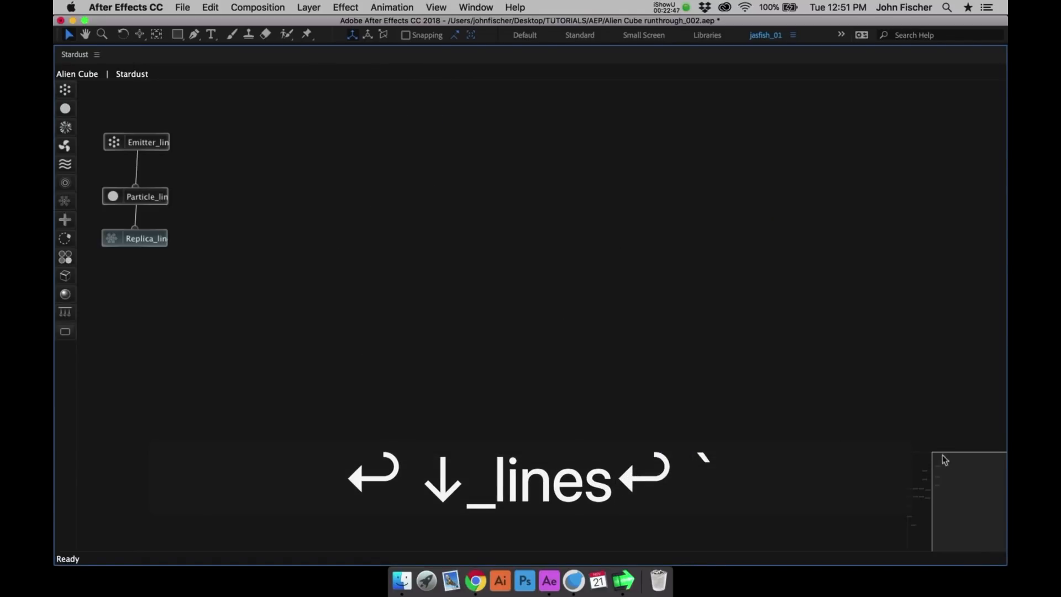
drag(944, 460, 885, 452)
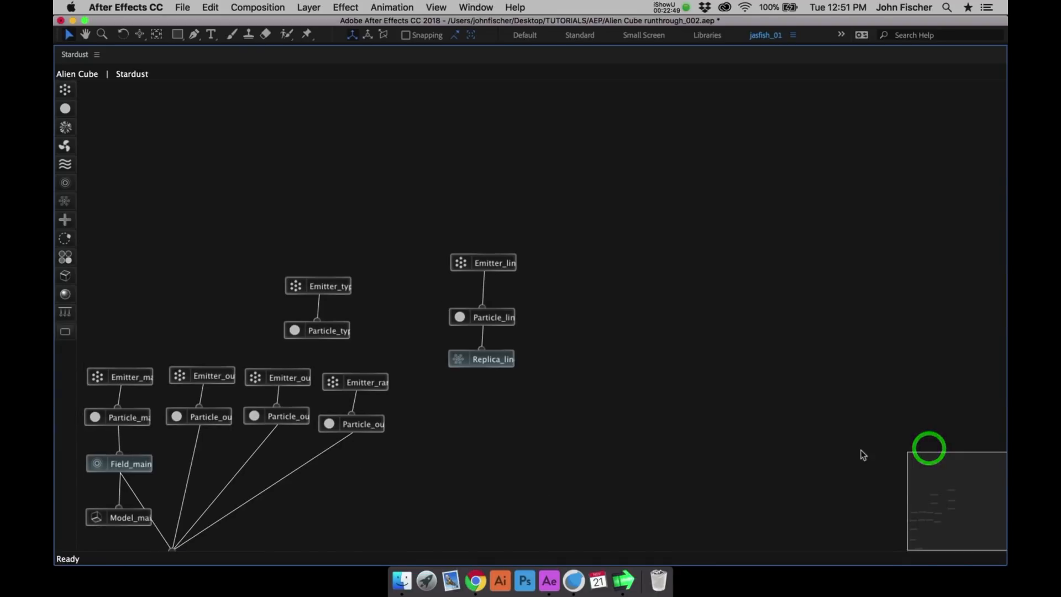
drag(952, 459, 948, 466)
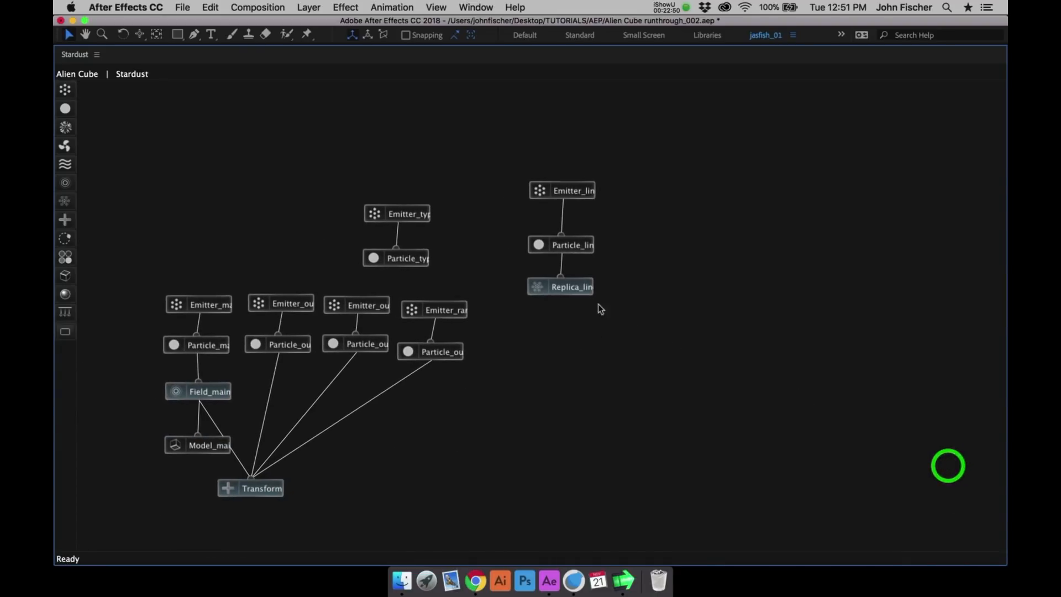
drag(572, 287, 576, 304)
click(416, 261)
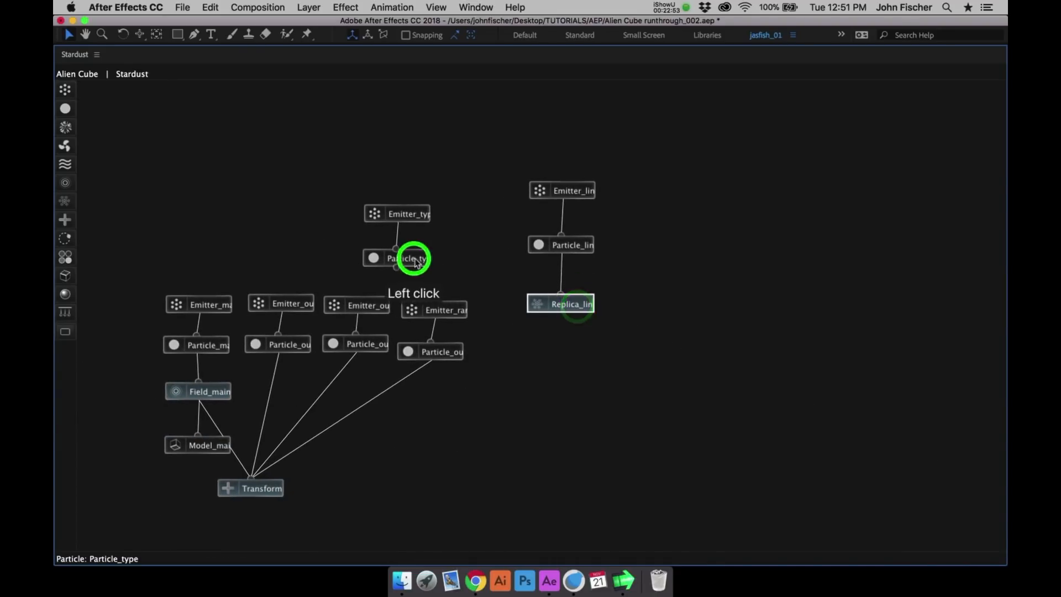
drag(416, 261, 351, 273)
drag(399, 216, 343, 238)
- Stack the three lines nodes below the random emitter's branch, connect Replica_lines to Transform and restore the normal layout
drag(555, 185, 428, 379)
drag(559, 247, 426, 423)
drag(570, 304, 435, 459)
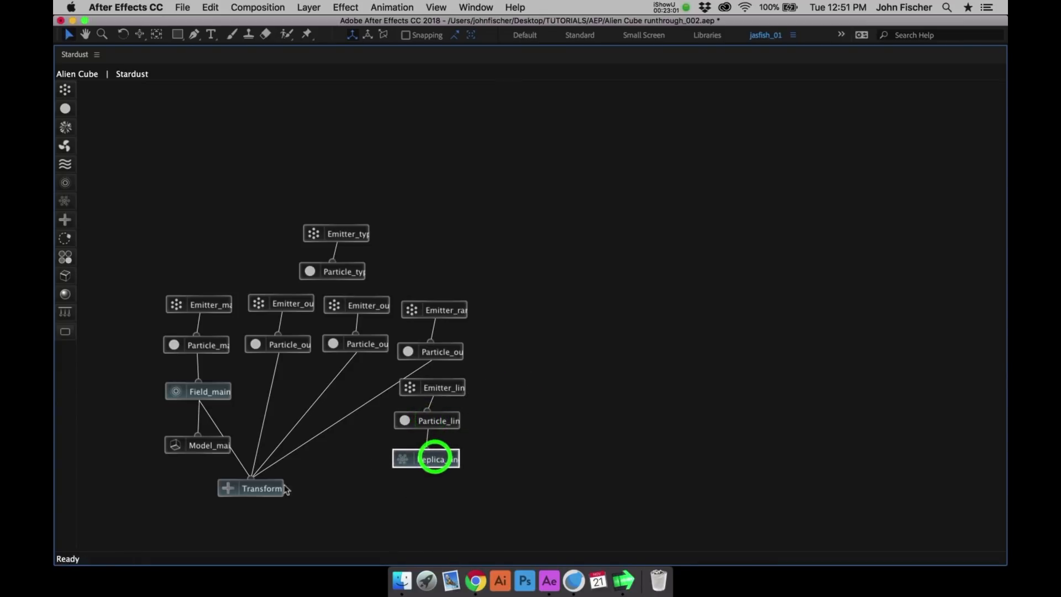
drag(254, 480, 428, 460)
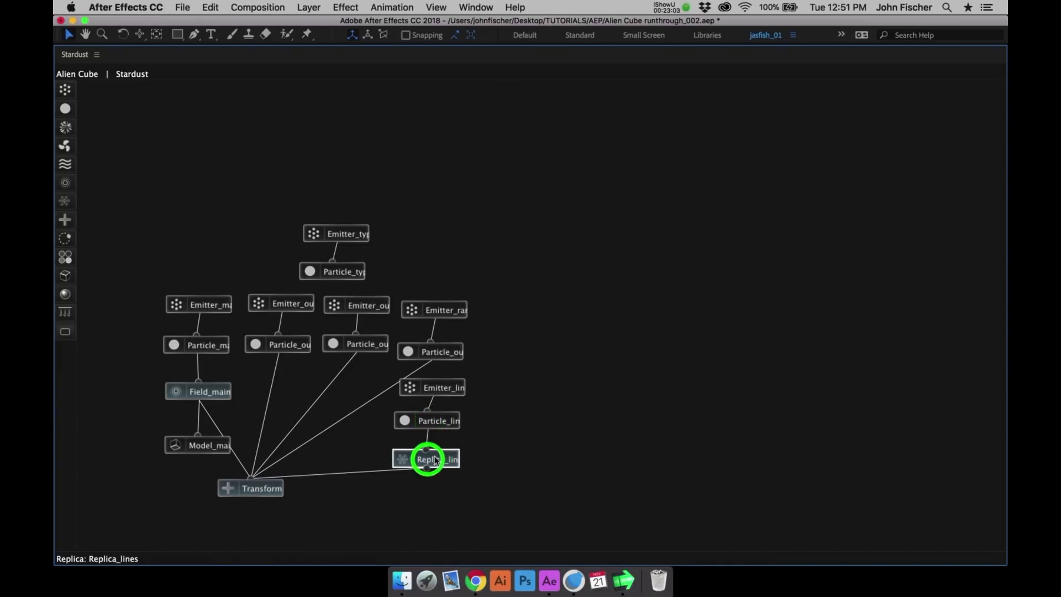
key(grave)
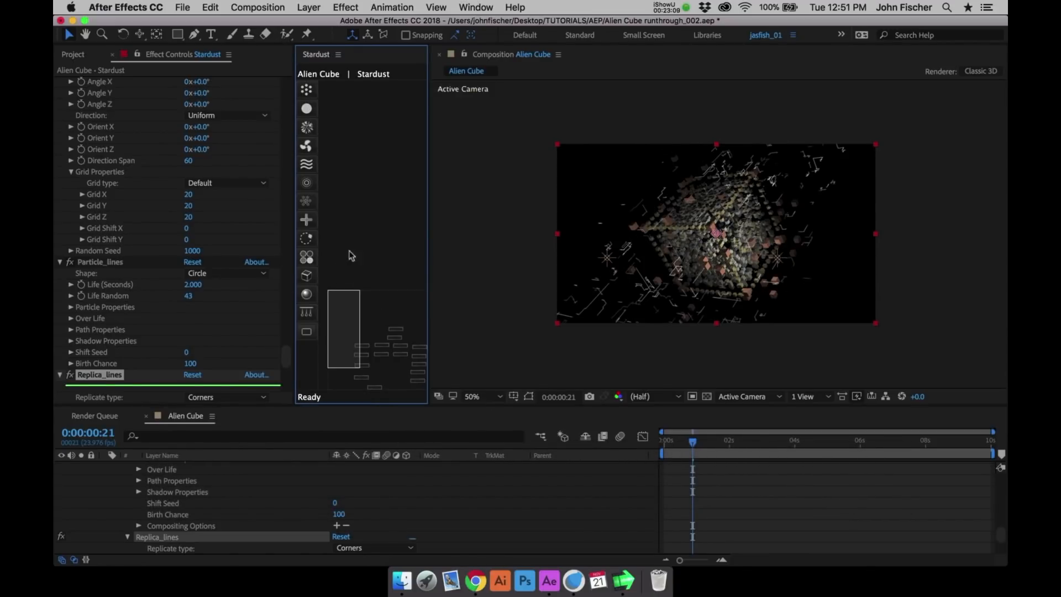
- Set the Emitter_lines Size X, Size Y and Size Z to 500 each
drag(356, 309, 445, 327)
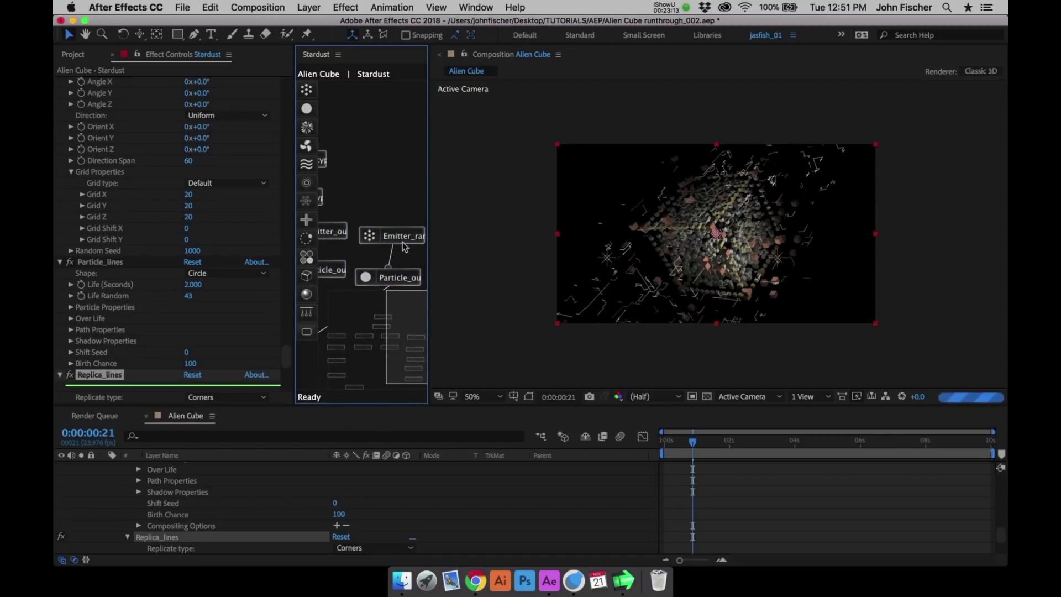
click(410, 312)
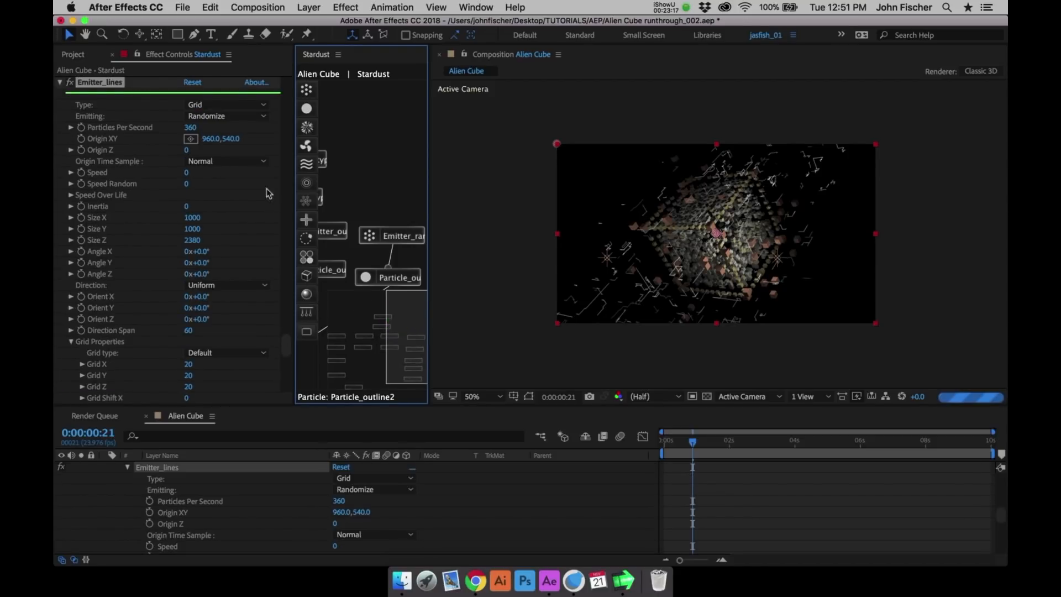
click(190, 217)
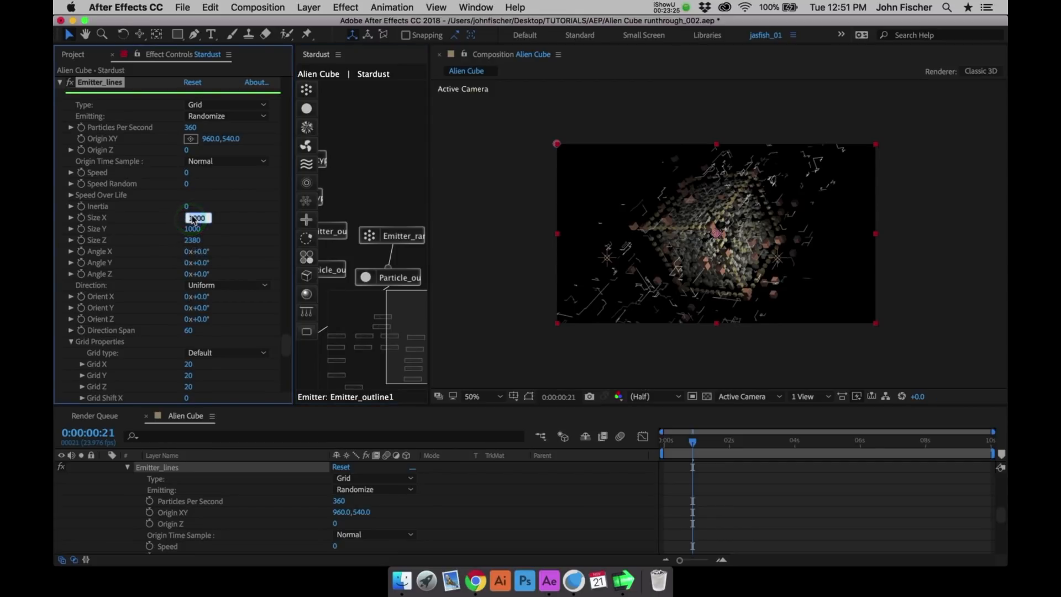
text(500)
key(Tab)
text(500)
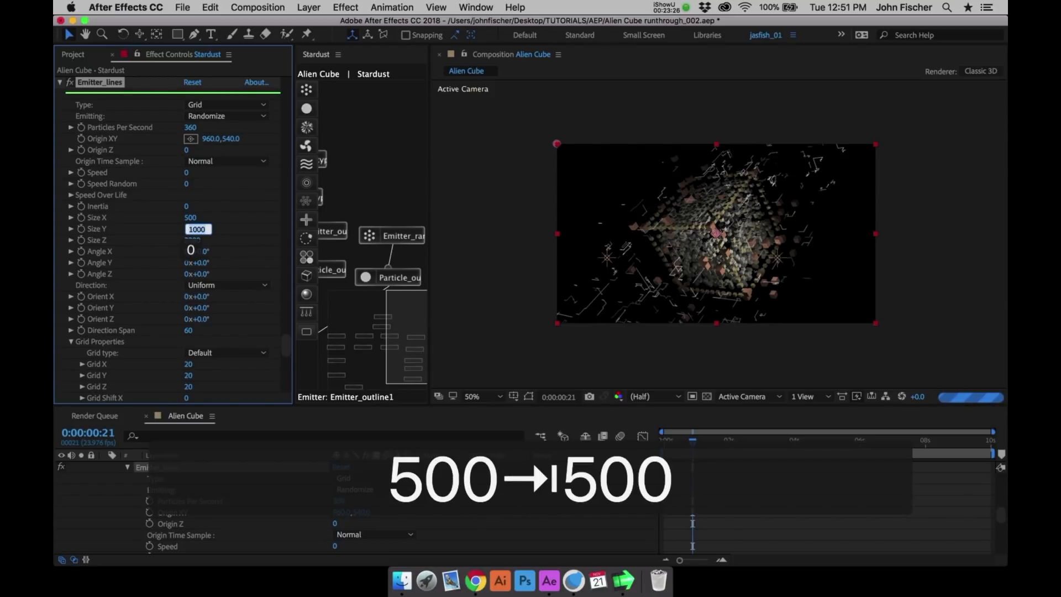
key(Tab)
text(500)
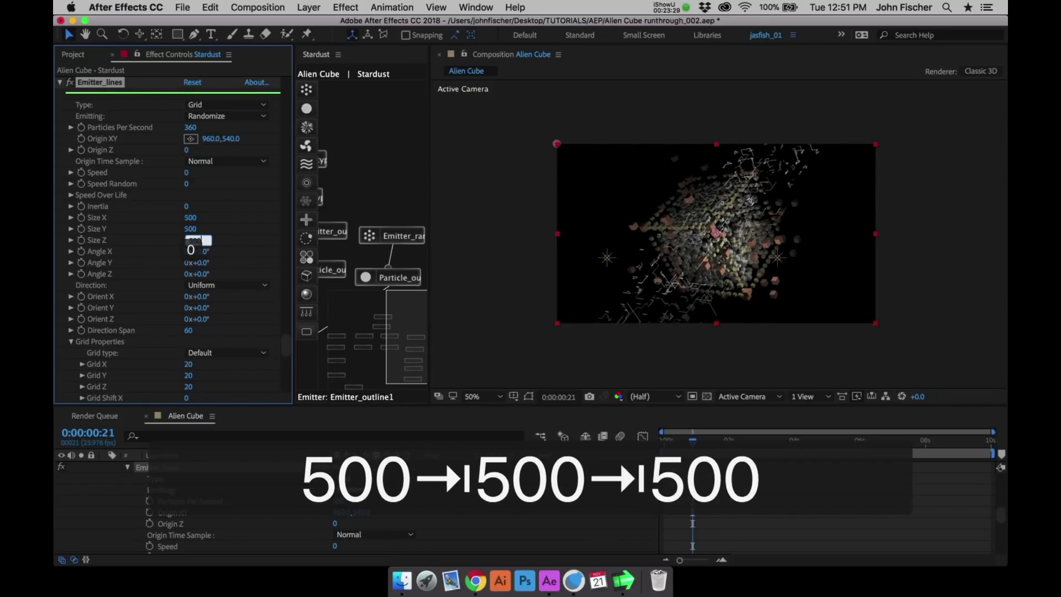
key(Return)
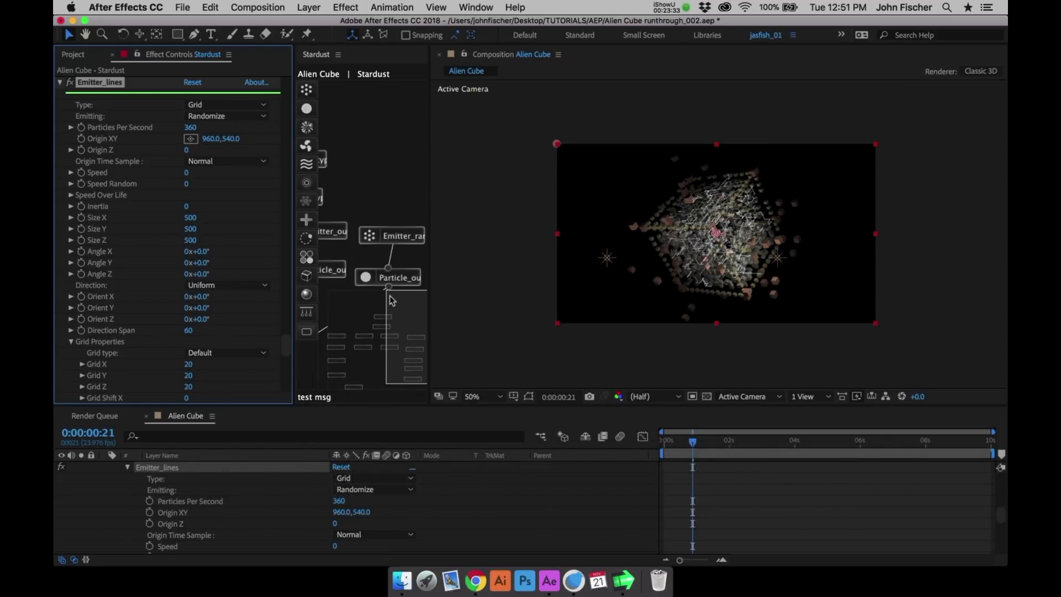
- Set the Replica_lines Replicates to 46 and Density to 2400, checking the lines in the enlarged composition
key(period)
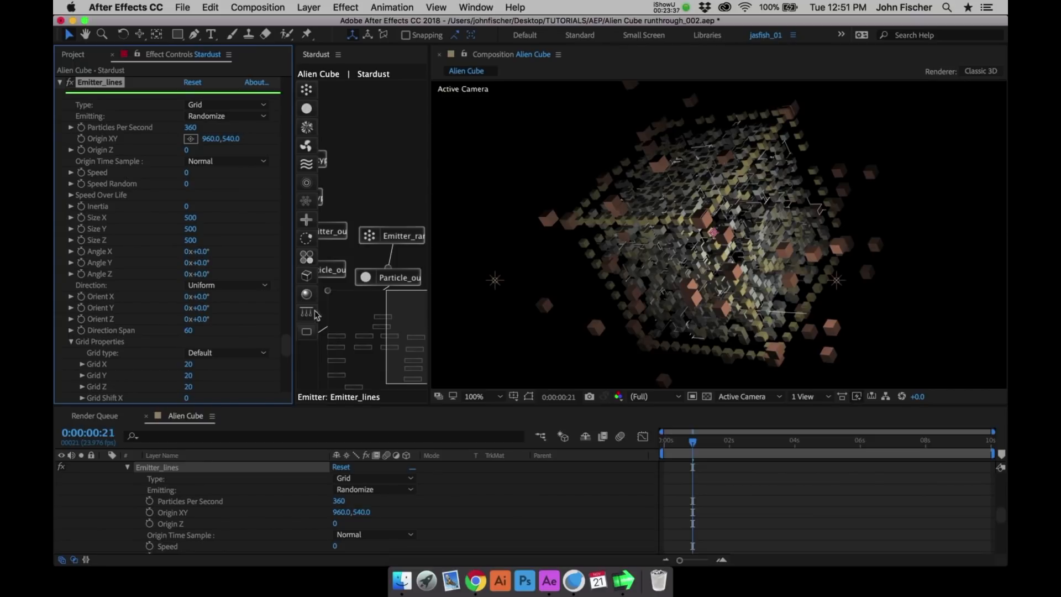
drag(292, 344, 284, 377)
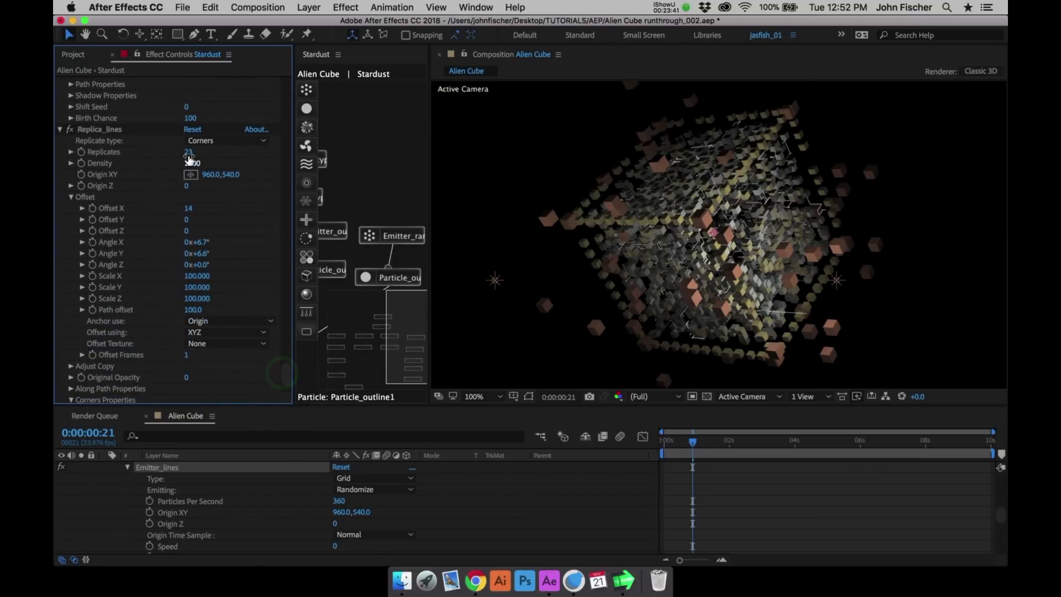
click(114, 130)
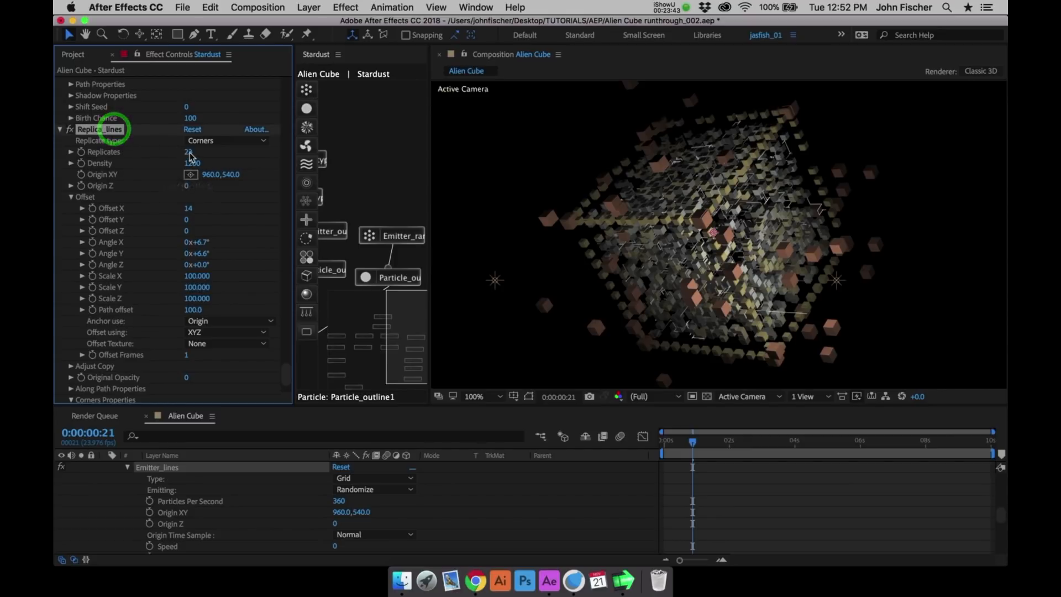
click(188, 154)
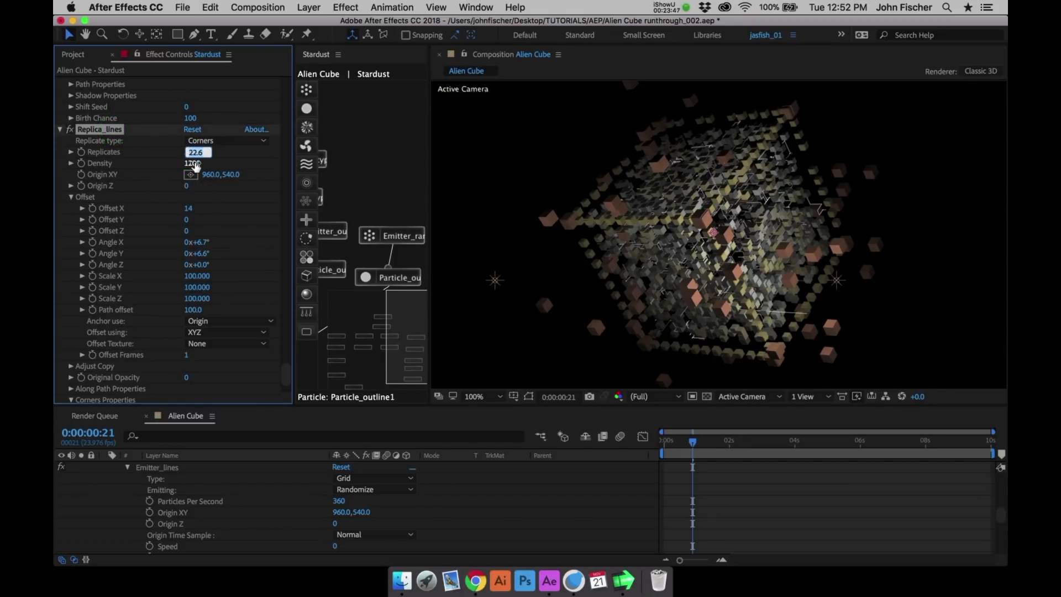
text(46)
key(Return)
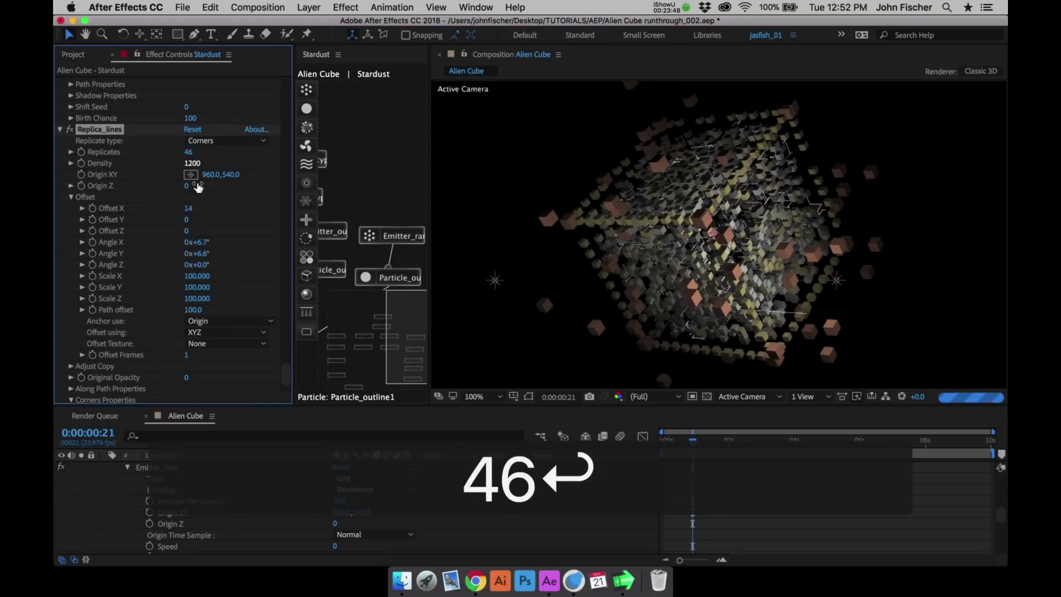
click(192, 163)
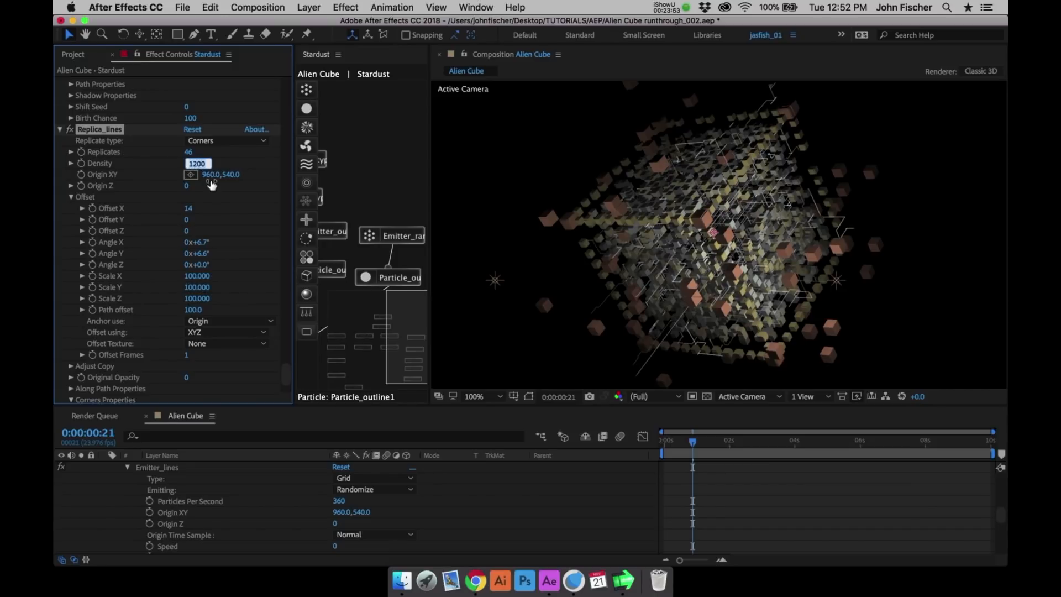
text(2400)
key(Return)
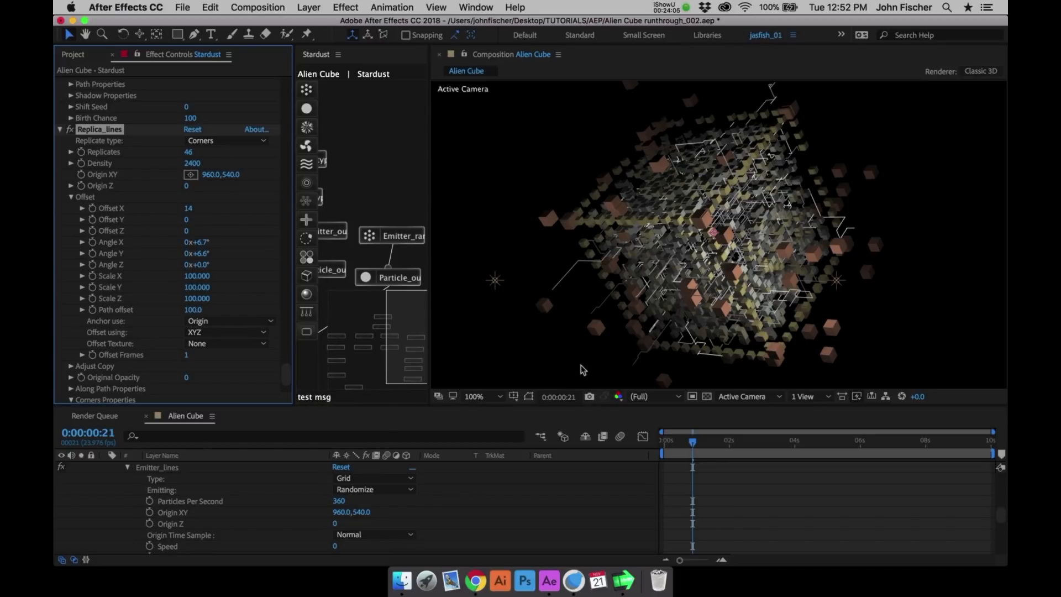
key(comma)
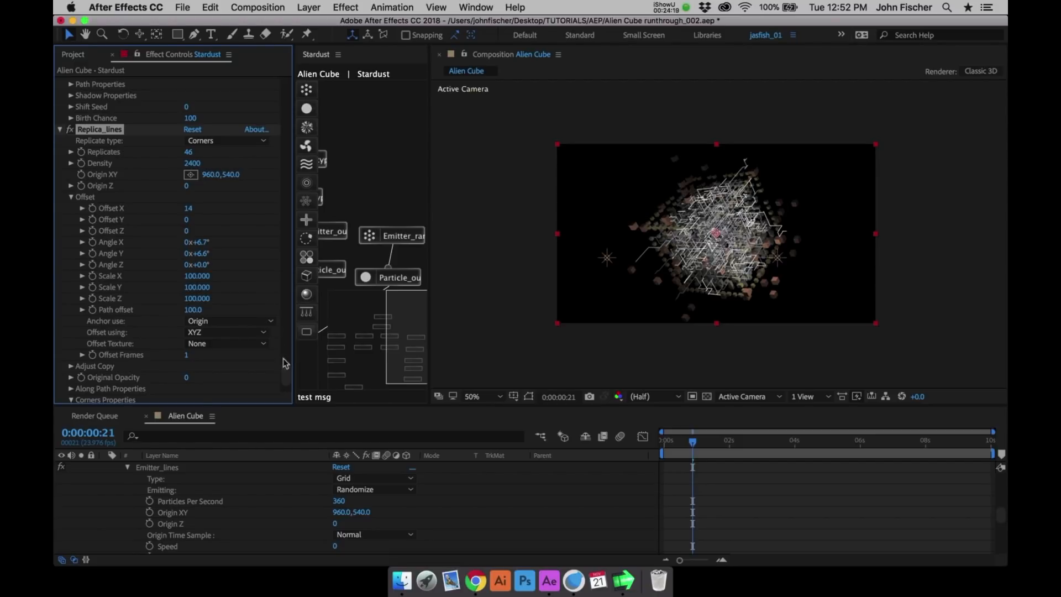
- Collapse all of the Stardust effect and node settings in the effect controls
click(62, 130)
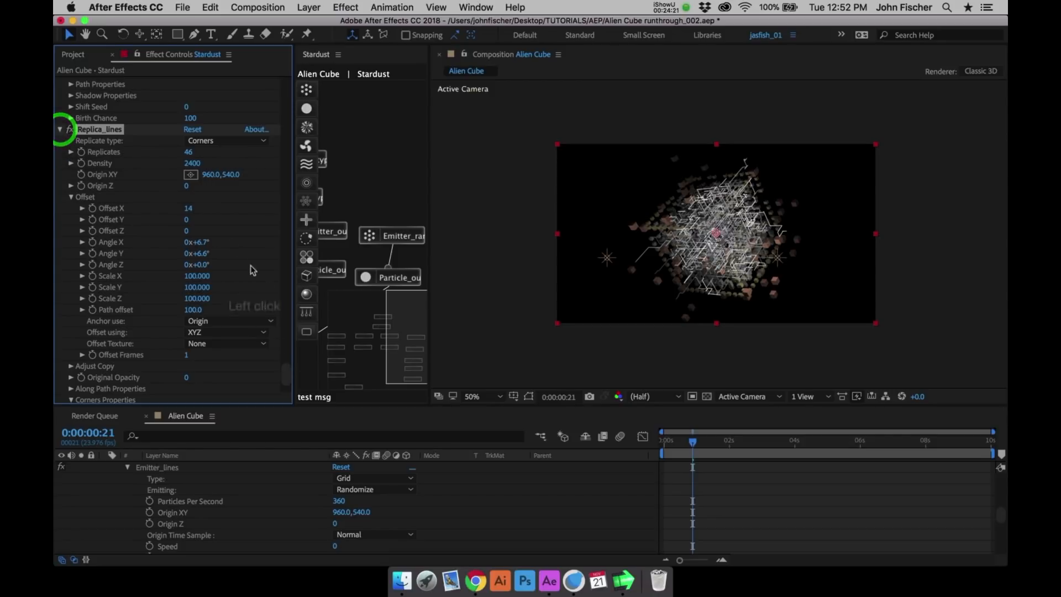
drag(287, 372, 285, 52)
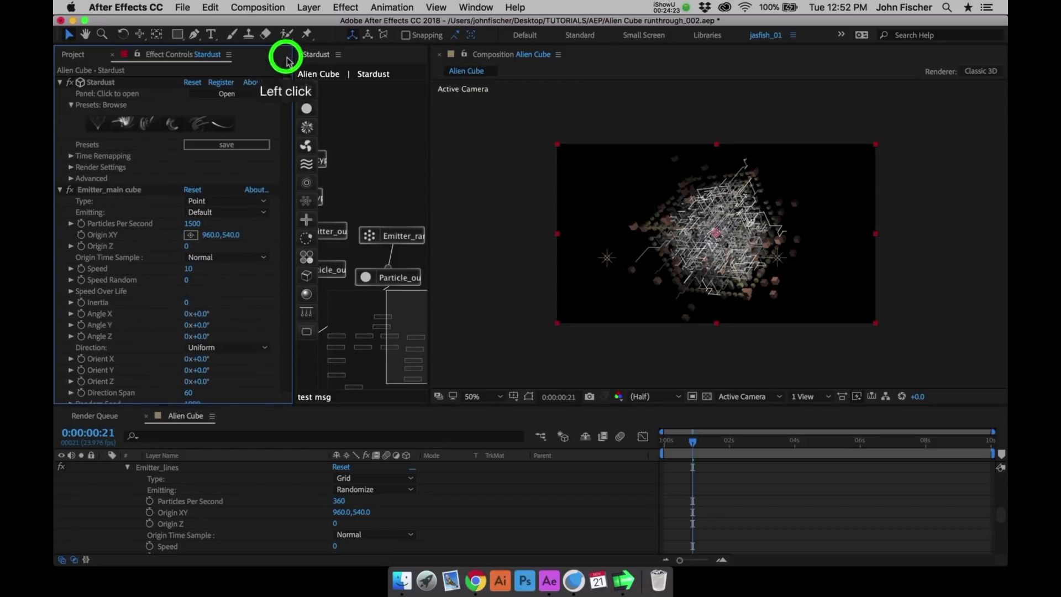
click(102, 82)
key(super+a)
click(59, 82)
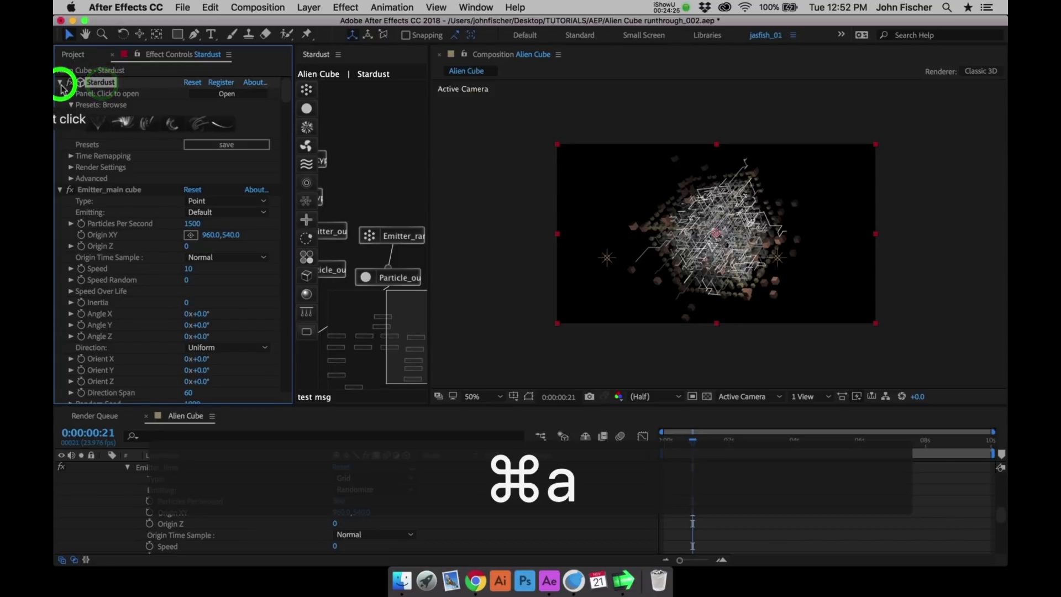
click(116, 301)
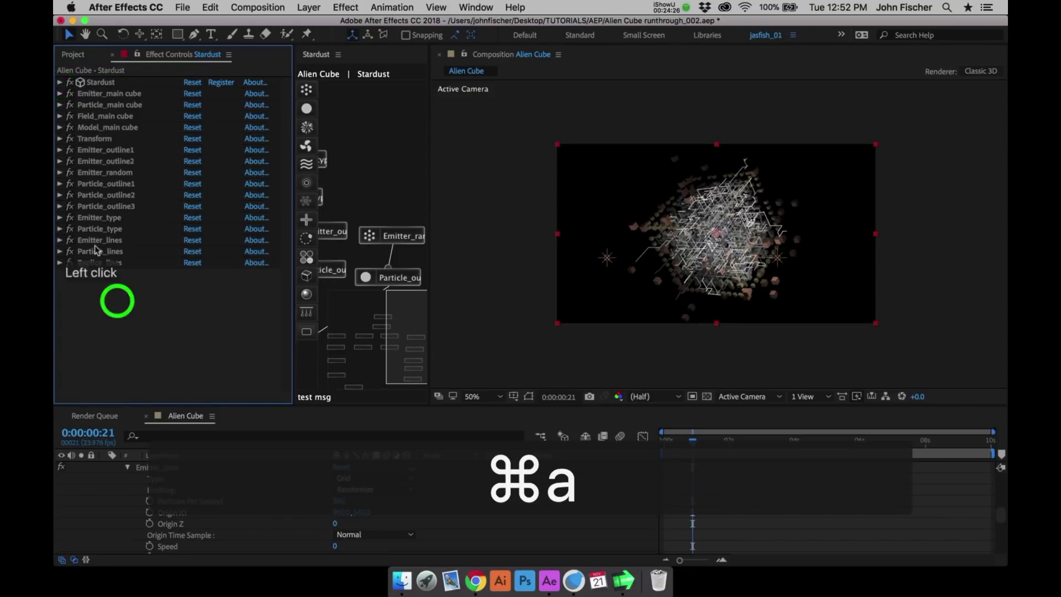
- Turn off every node effect from Emitter_main cube through Replica_lines and save the project
click(70, 95)
drag(70, 96, 70, 262)
key(super+s)
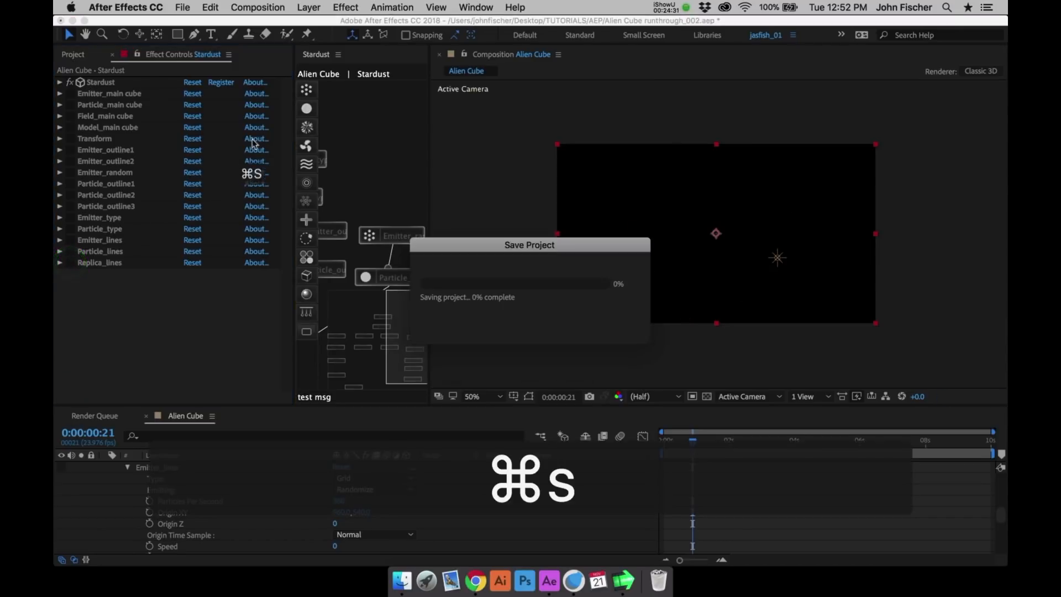
- Add a new Emitter node in the empty area above the random emitter and rename it Emitter_astronaut
click(306, 88)
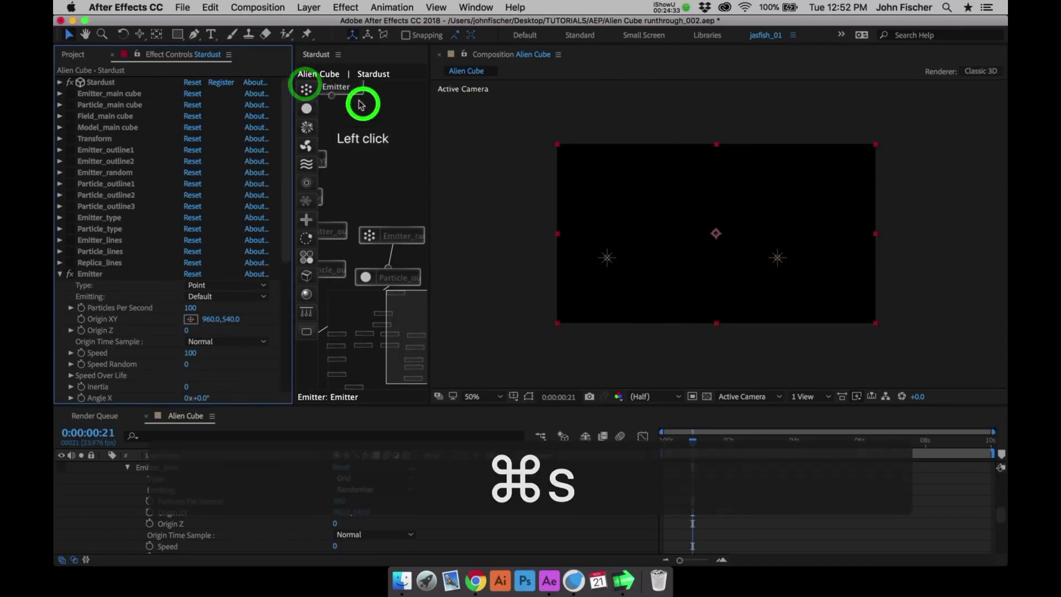
click(397, 118)
key(Return)
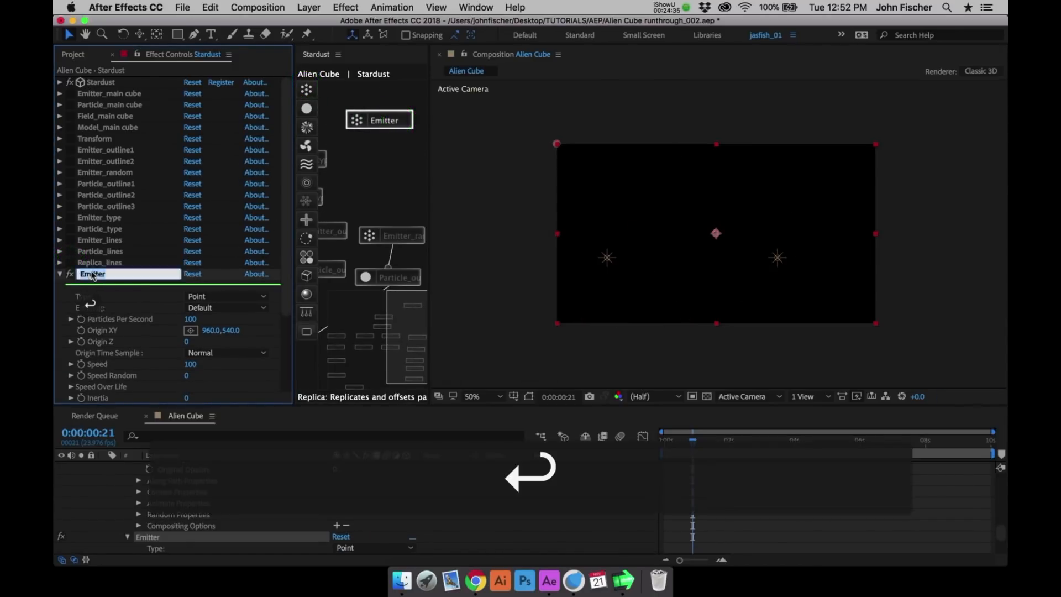
key(Down)
text(_astraon)
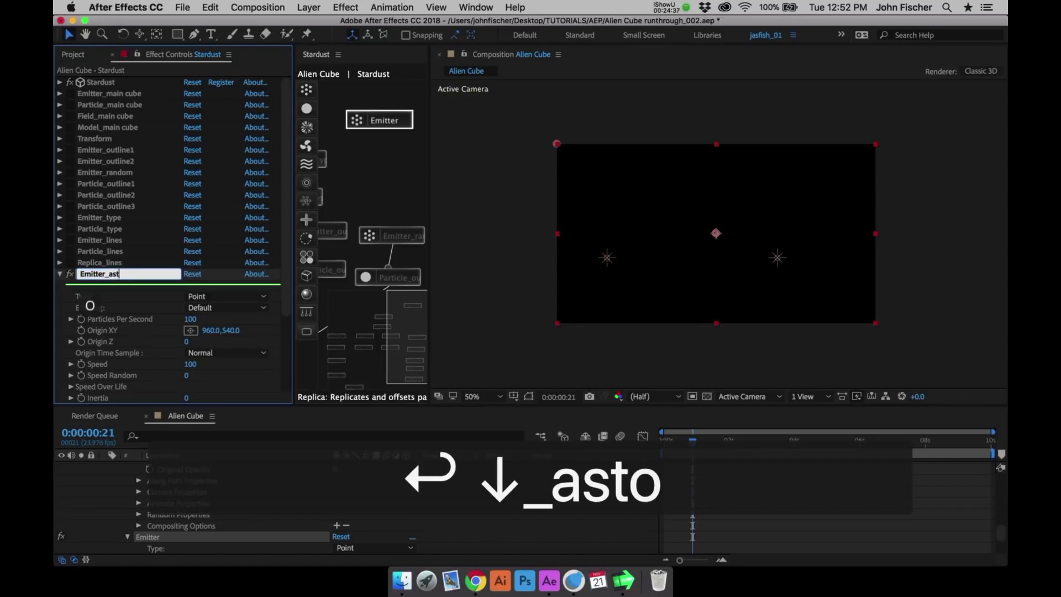
key(BackSpace)
key(BackSpace)
key(BackSpace)
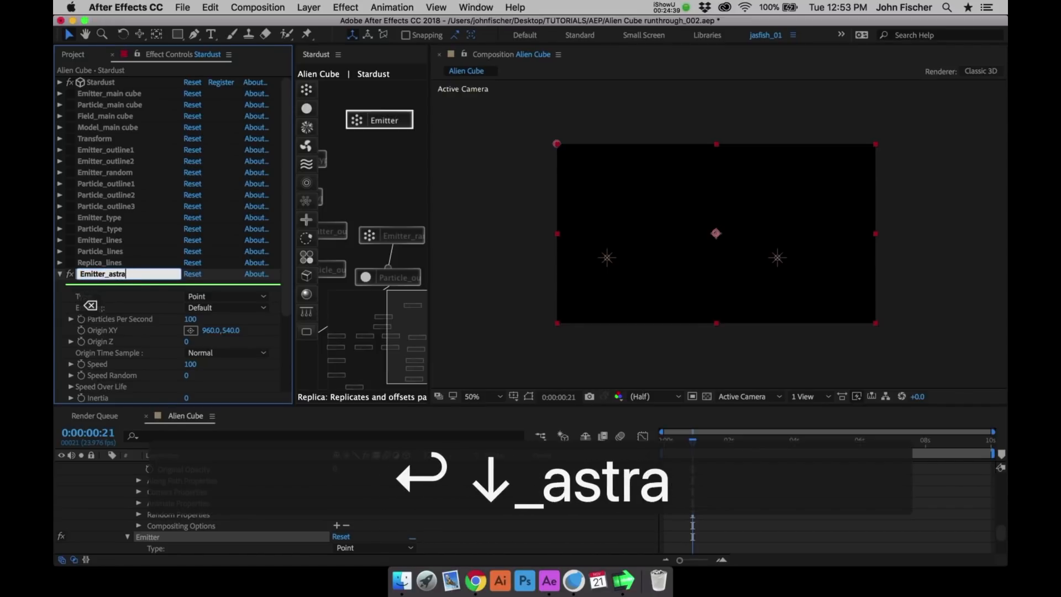
text(onaut)
key(Return)
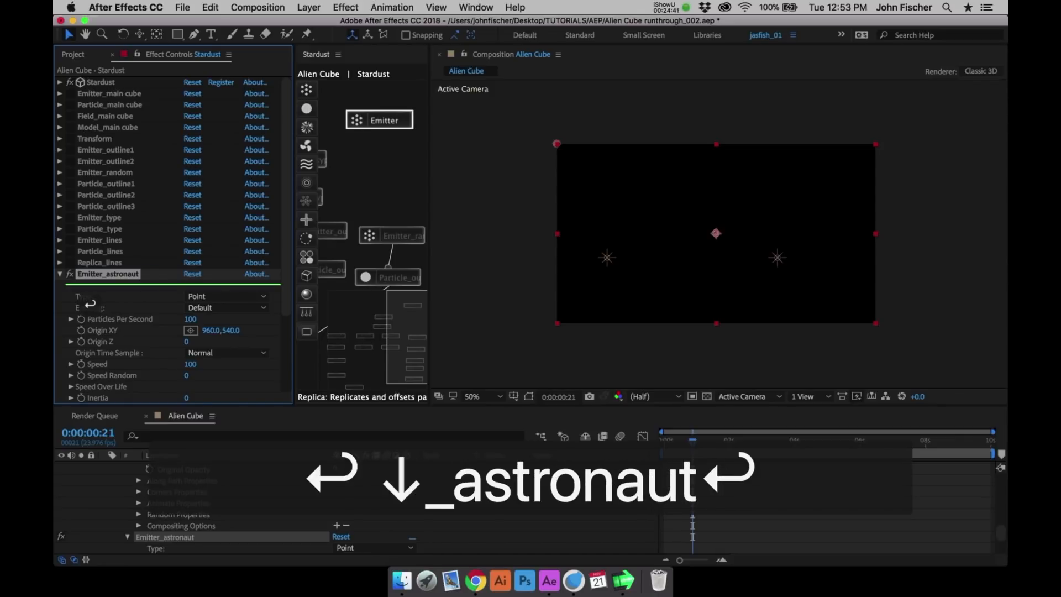
- Add a Particle node below the astronaut emitter, connect the two and rename it Particle_astronaut
click(306, 106)
click(383, 162)
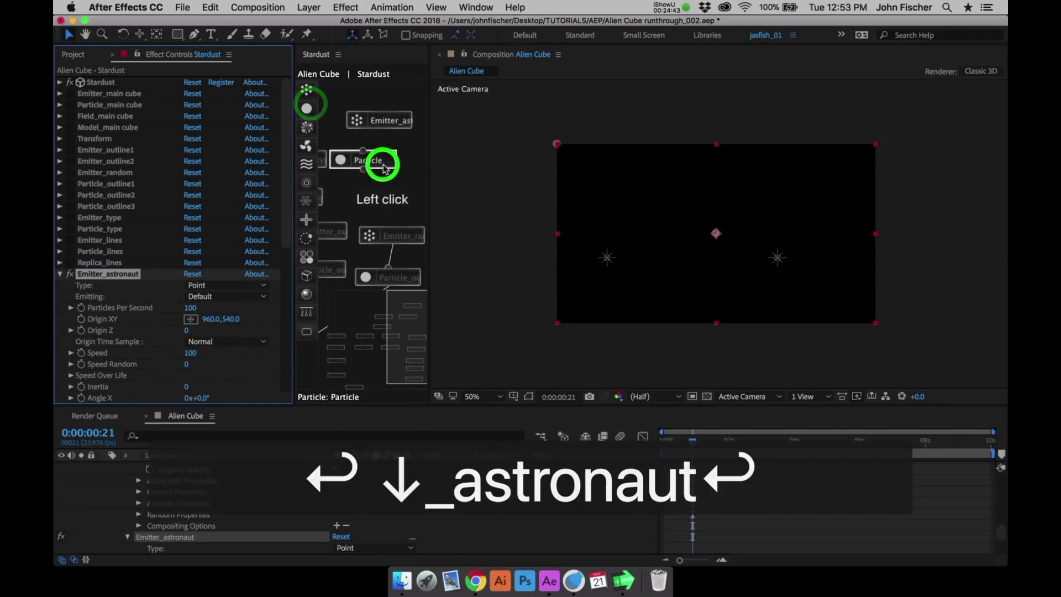
drag(384, 144, 384, 119)
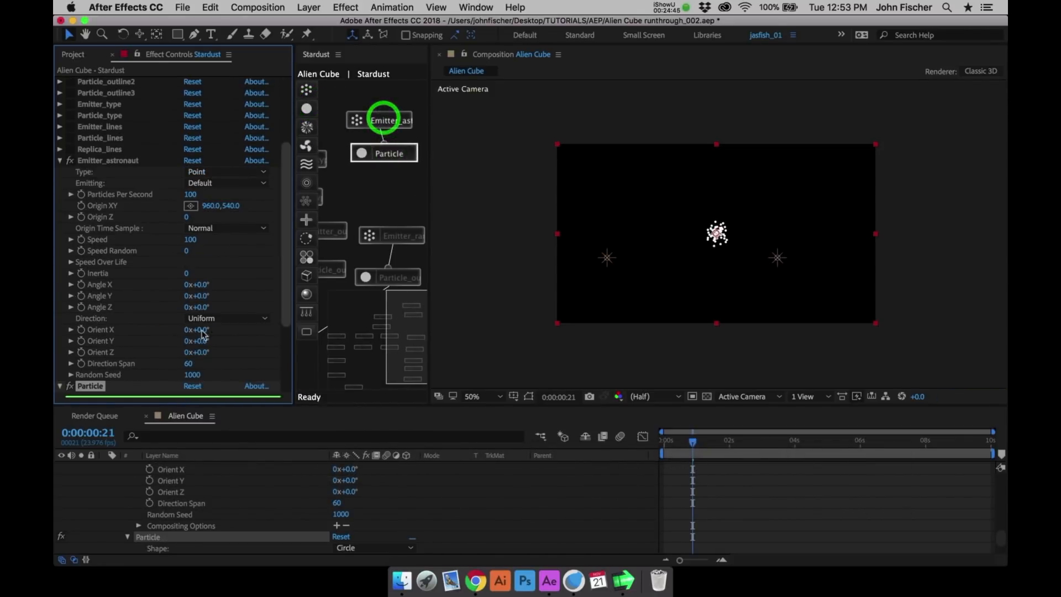
click(95, 393)
key(Return)
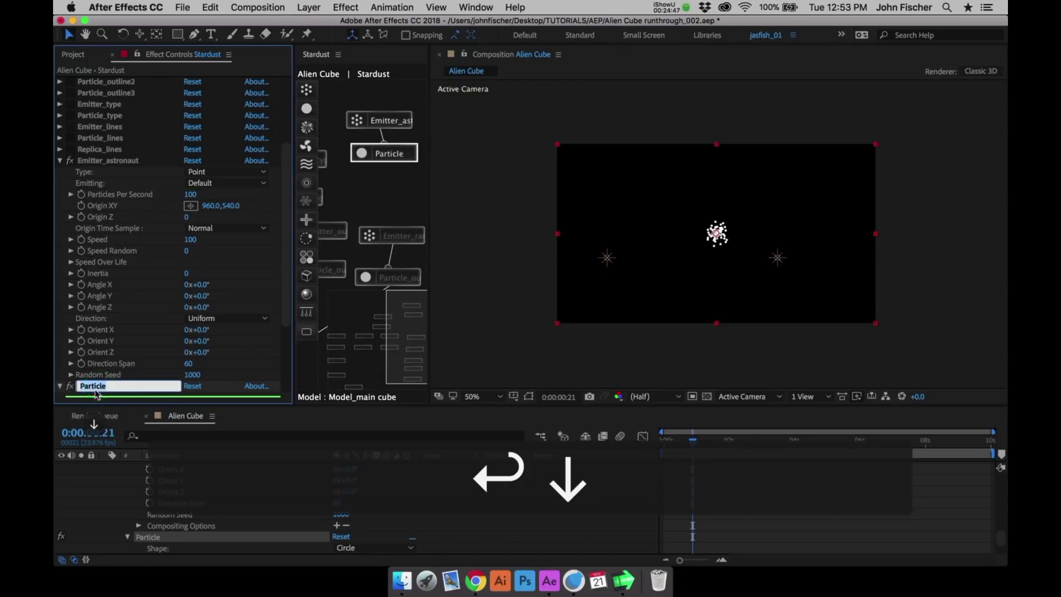
text(_astronaut)
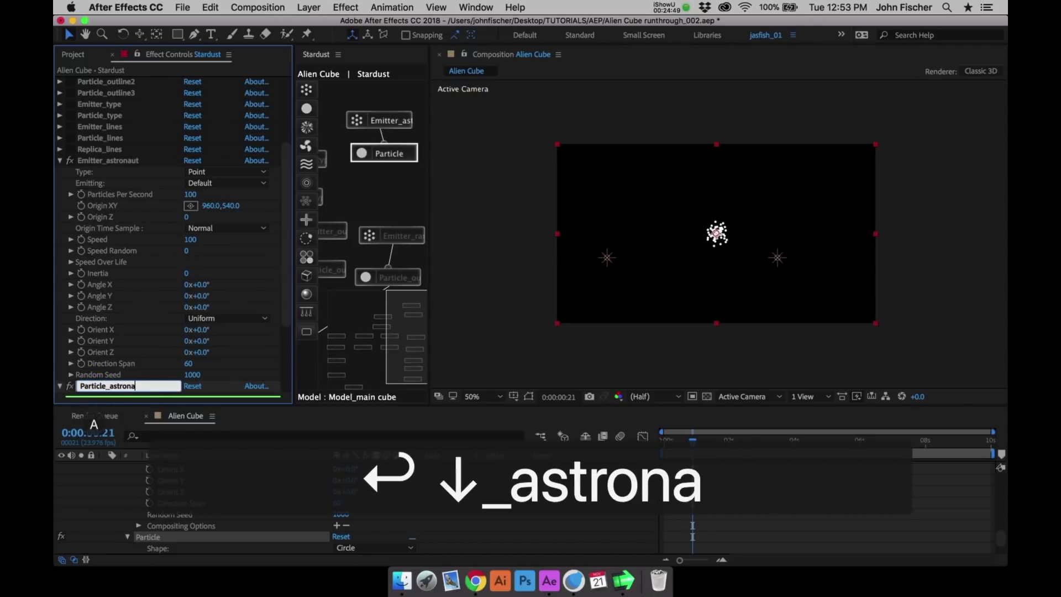
key(Return)
- Add a Model node below the astronaut particle node, rename it Model_astronaut and save the project
click(306, 276)
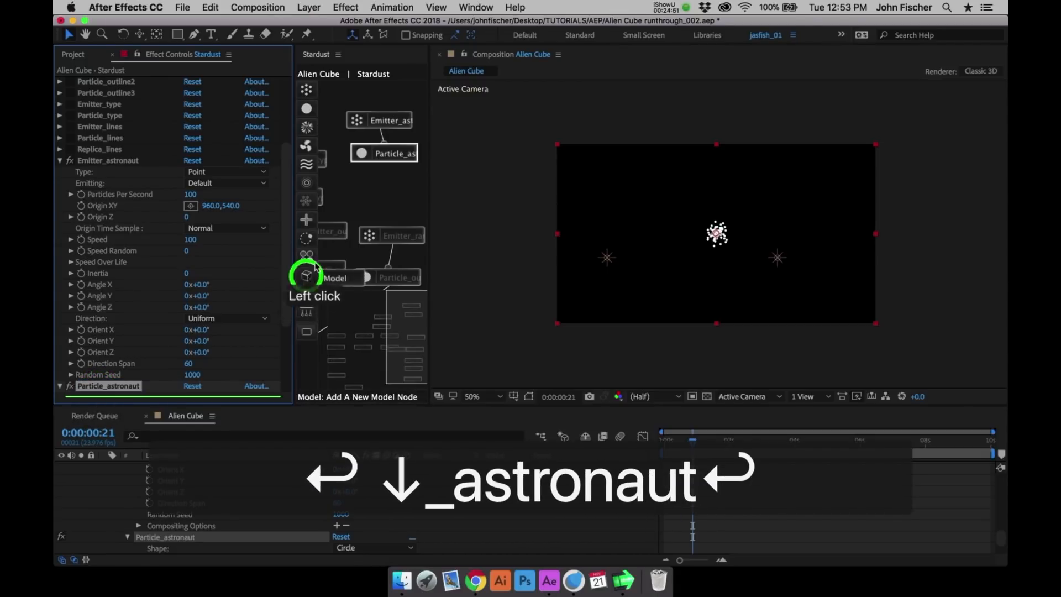
click(363, 237)
click(384, 197)
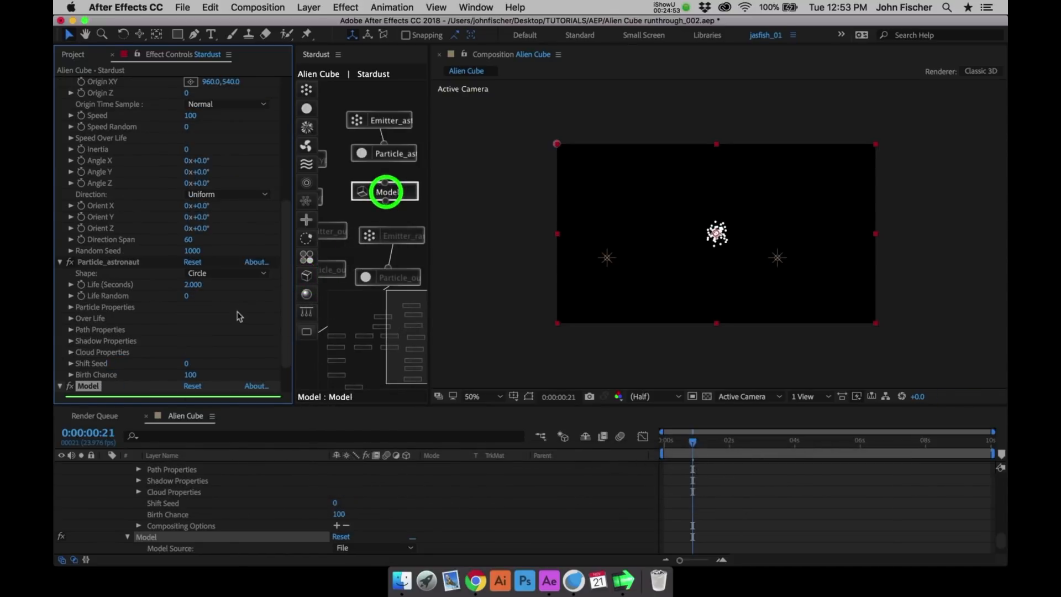
click(93, 389)
key(Return)
key(Down)
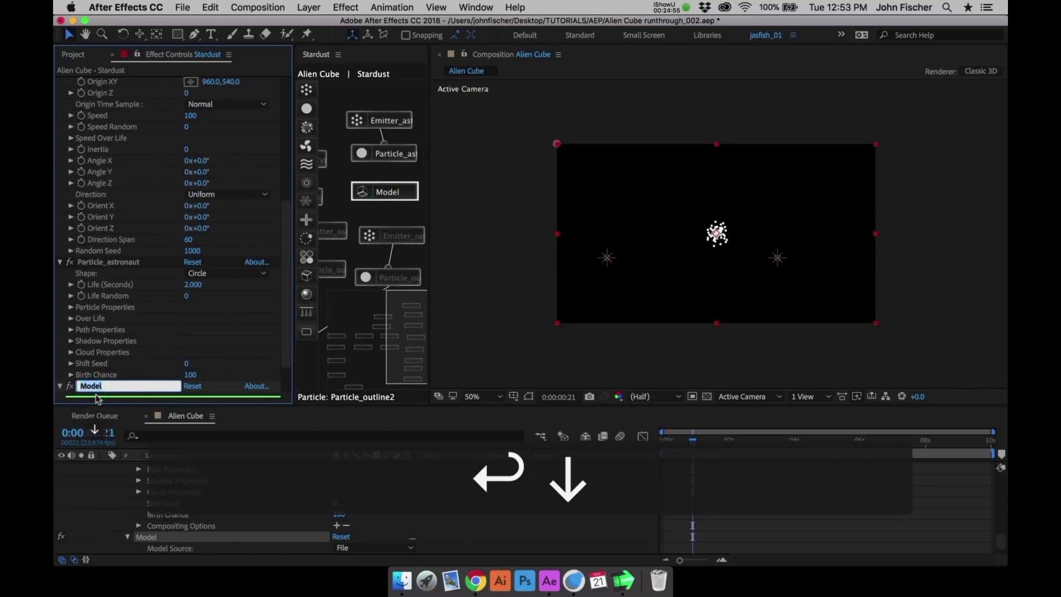
text(_astroa)
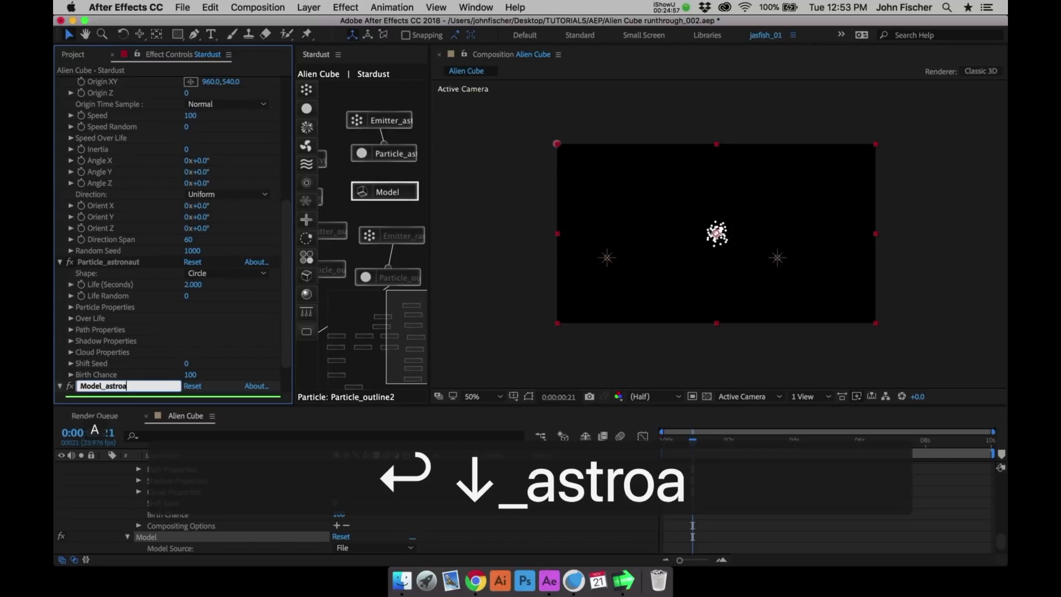
key(BackSpace)
text(naut)
key(Return)
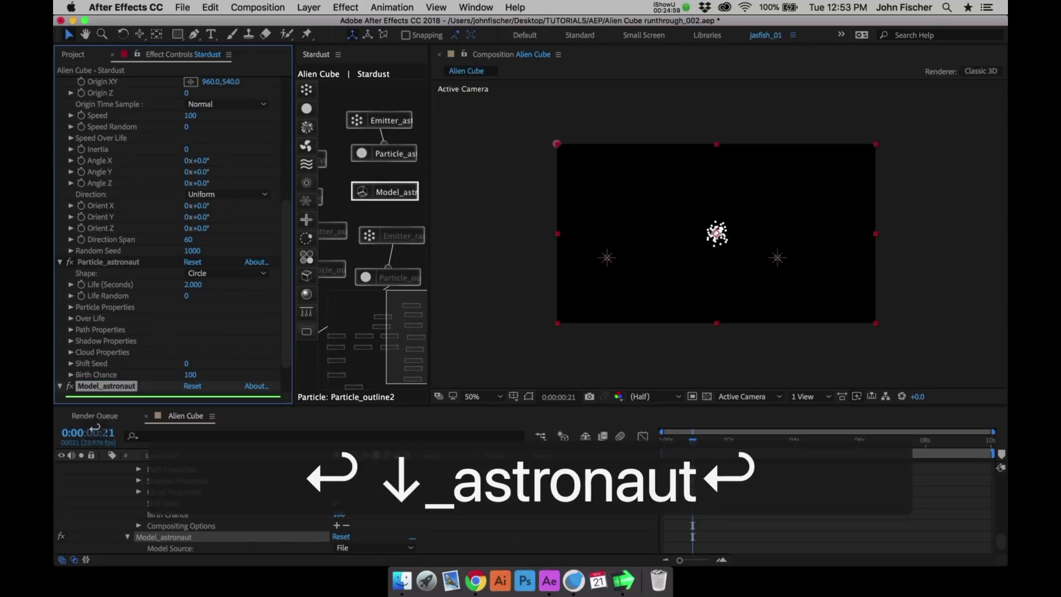
key(super+s)
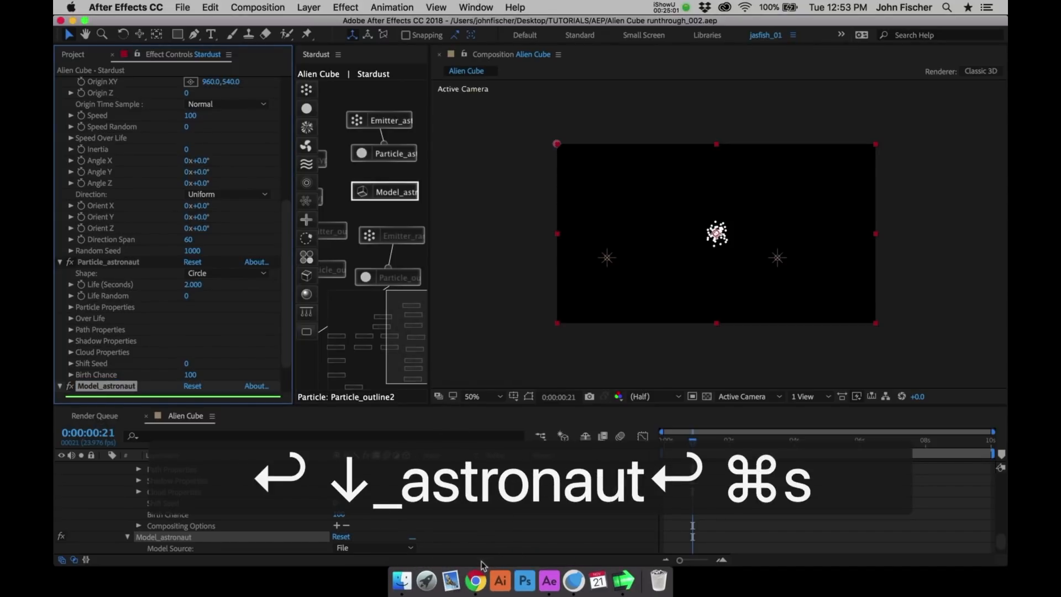
- Switch to Chrome and open the SEMI-PERMANENT 2015 project on raoulmarks.com, down to its making-of link
click(478, 574)
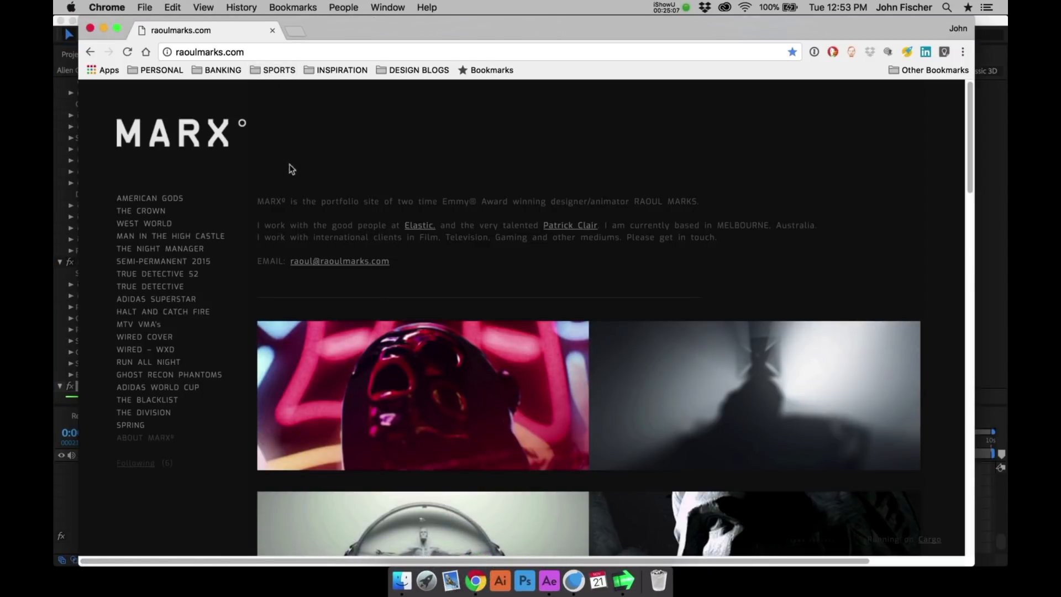
click(166, 261)
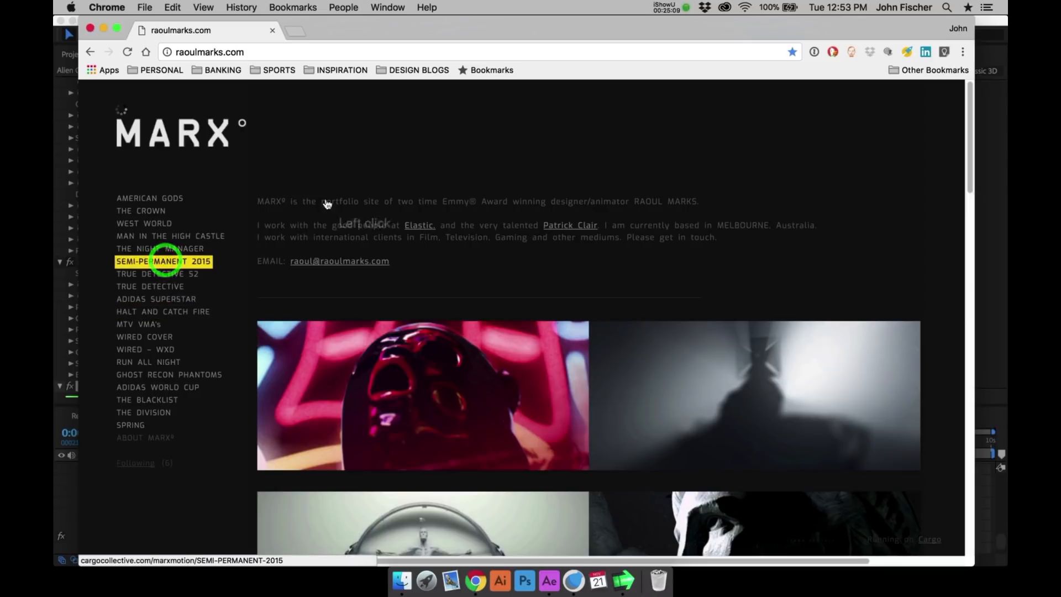
click(963, 139)
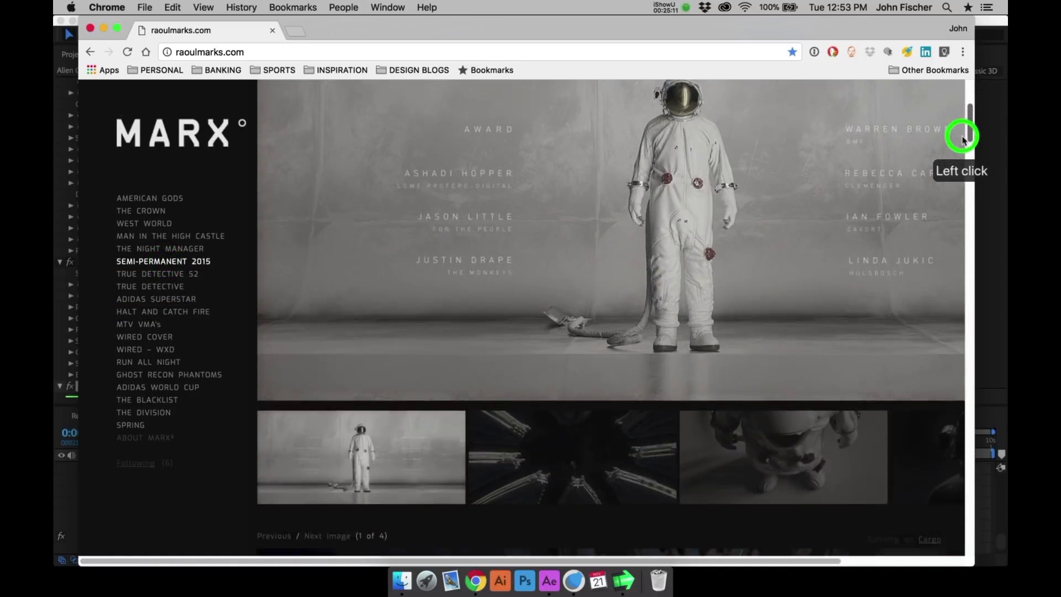
drag(964, 140, 927, 408)
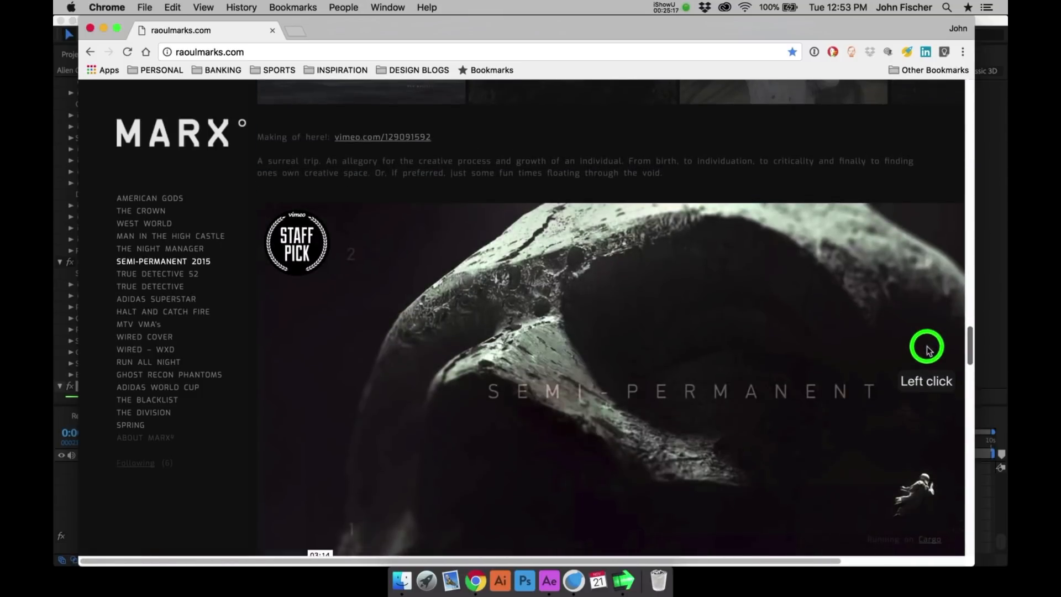
- Open the linked making-of video page, vimeo.com/129091592, in its new browser tab
super+click(407, 139)
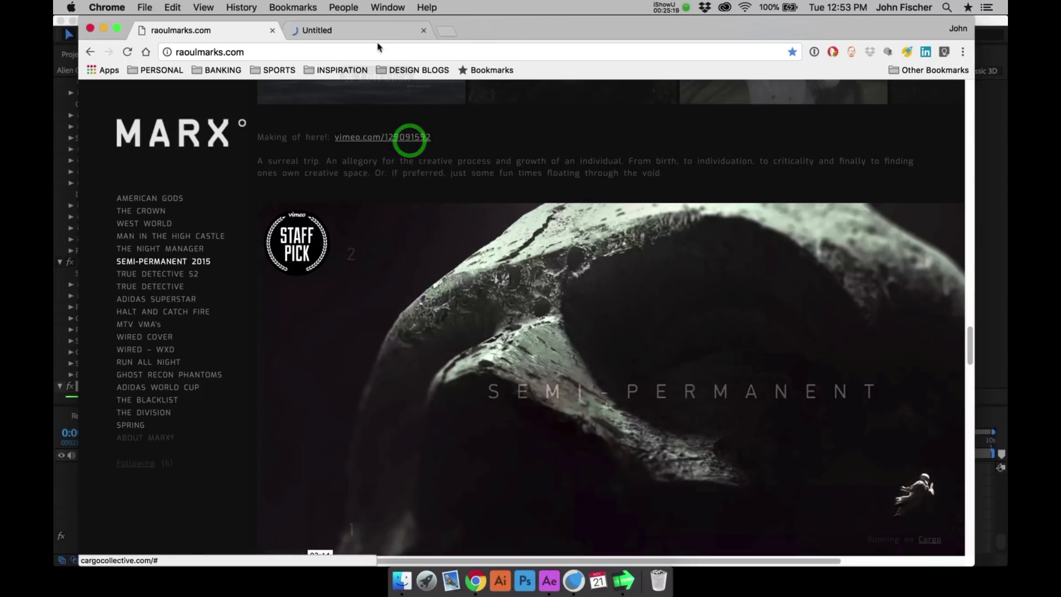
click(378, 36)
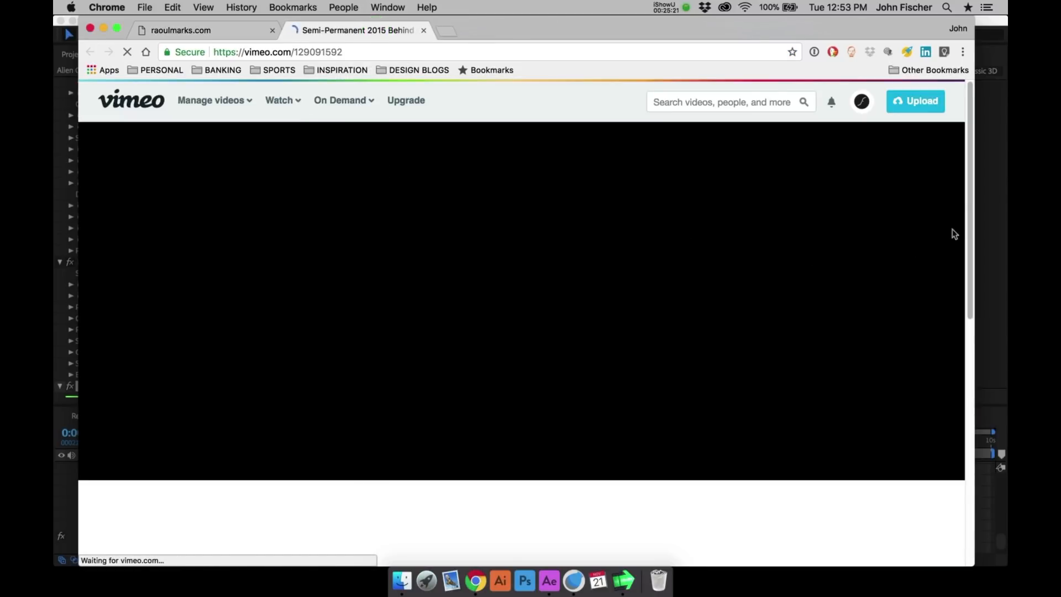
drag(969, 213, 961, 323)
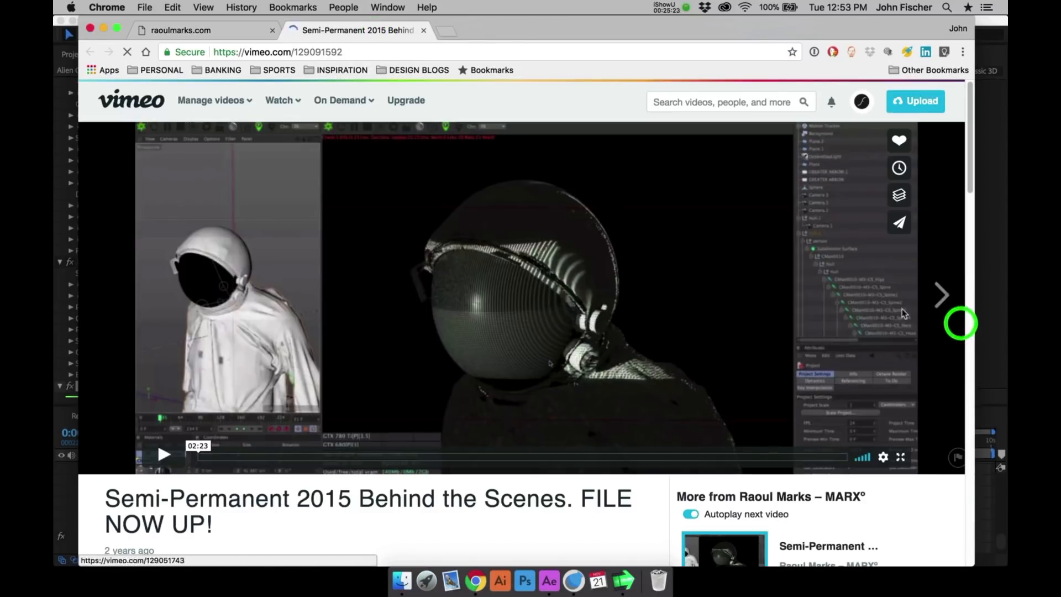
- Expand the making-of video's description to find the ASTRONAUT.zip download link, then return to After Effects
scroll(961, 323, down, 10)
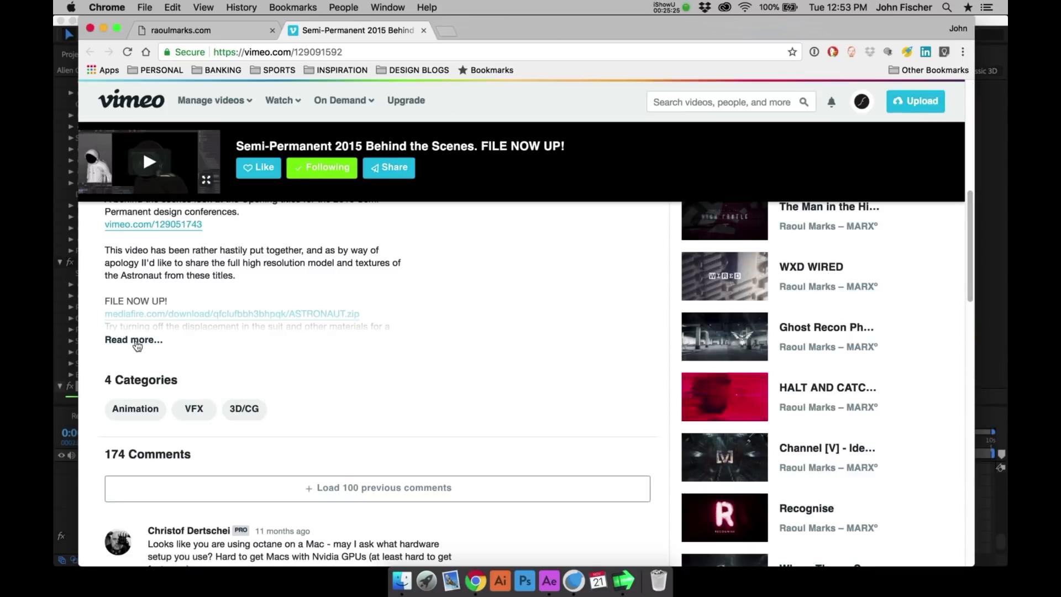
click(167, 315)
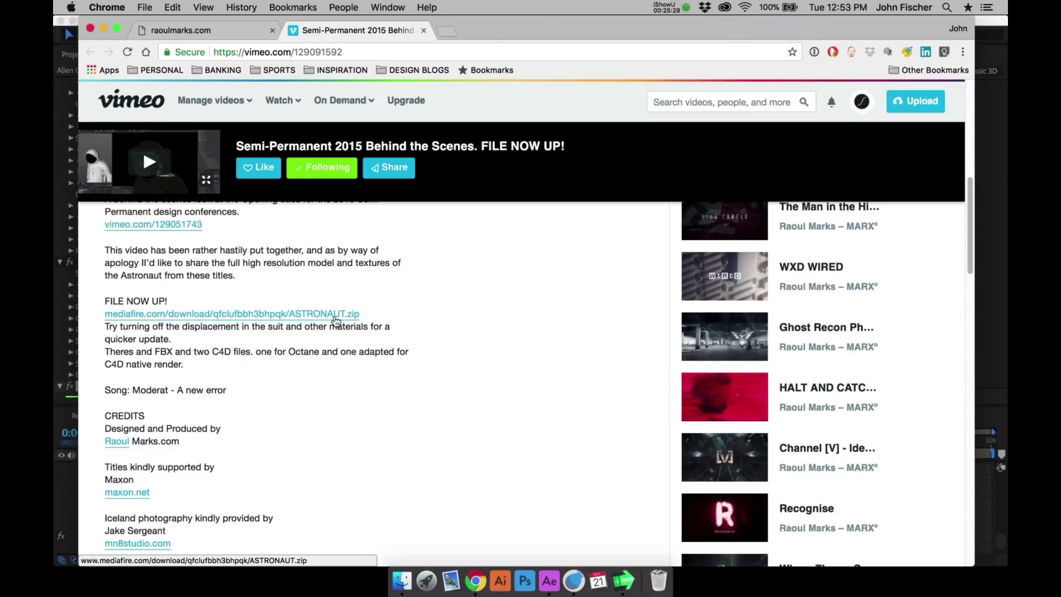
key(super+h)
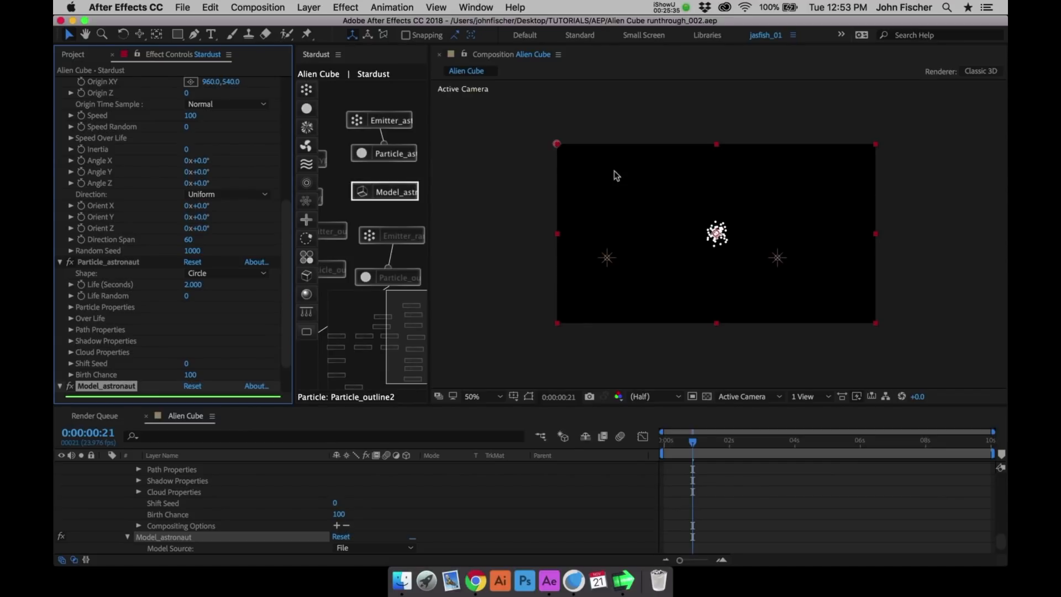
- Set Emitter_astronaut to emit Once, with Particles Per Second at 1 and Speed at 0
click(390, 117)
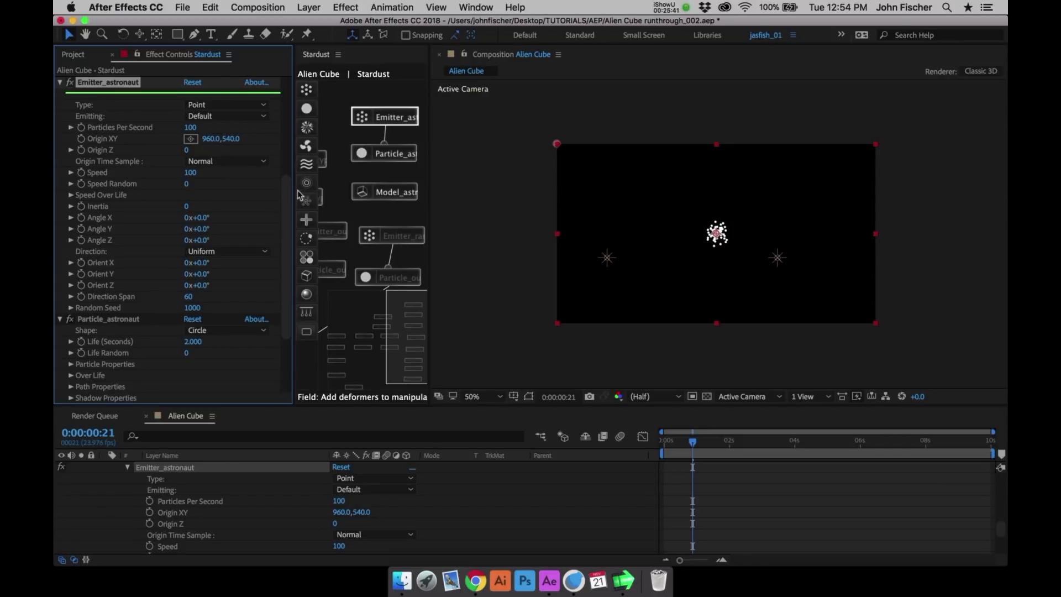
click(202, 115)
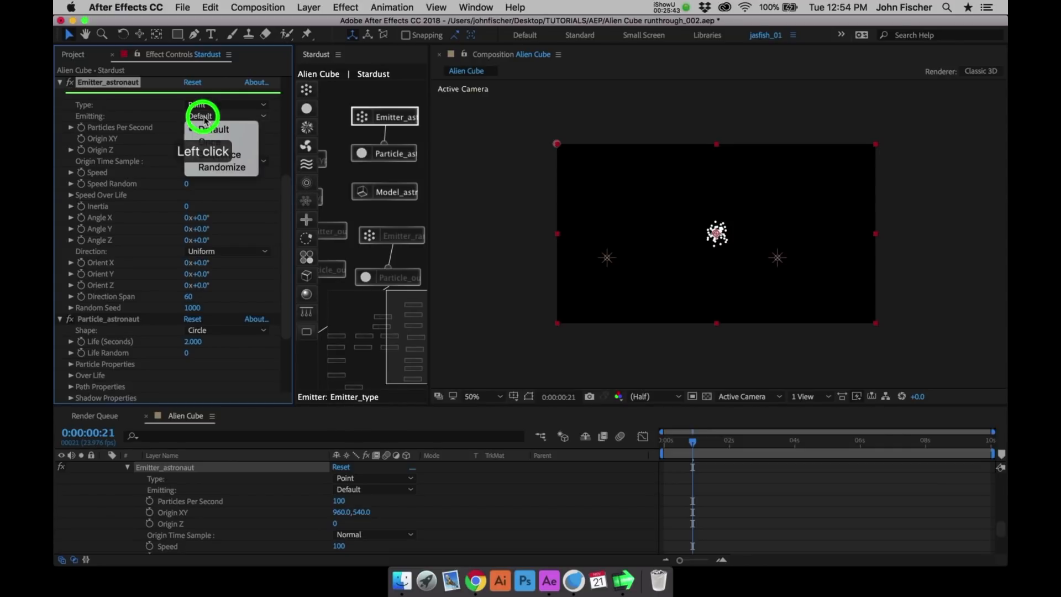
click(200, 134)
click(191, 129)
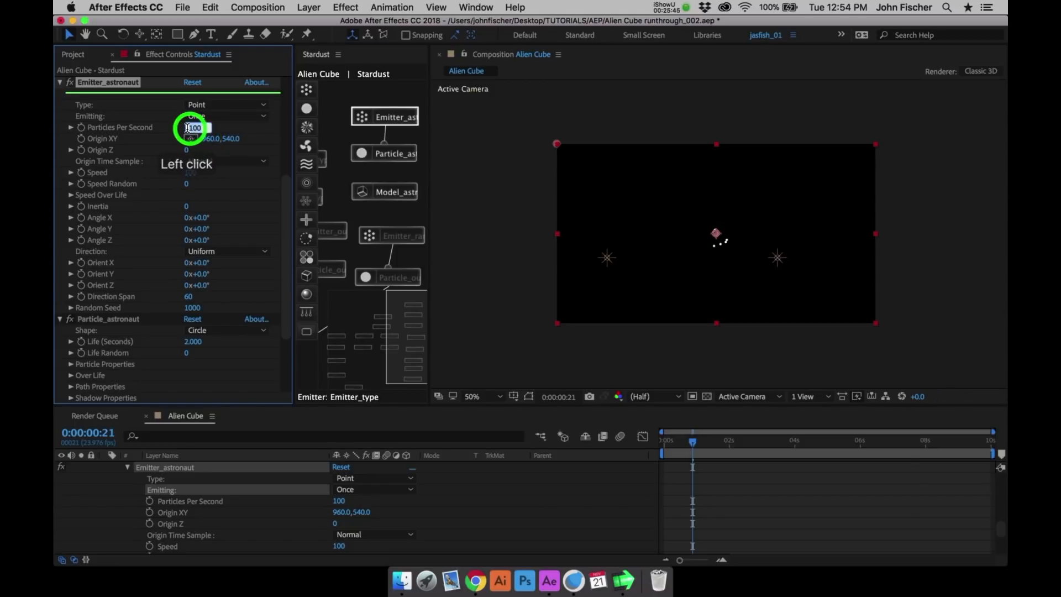
text(1)
key(Return)
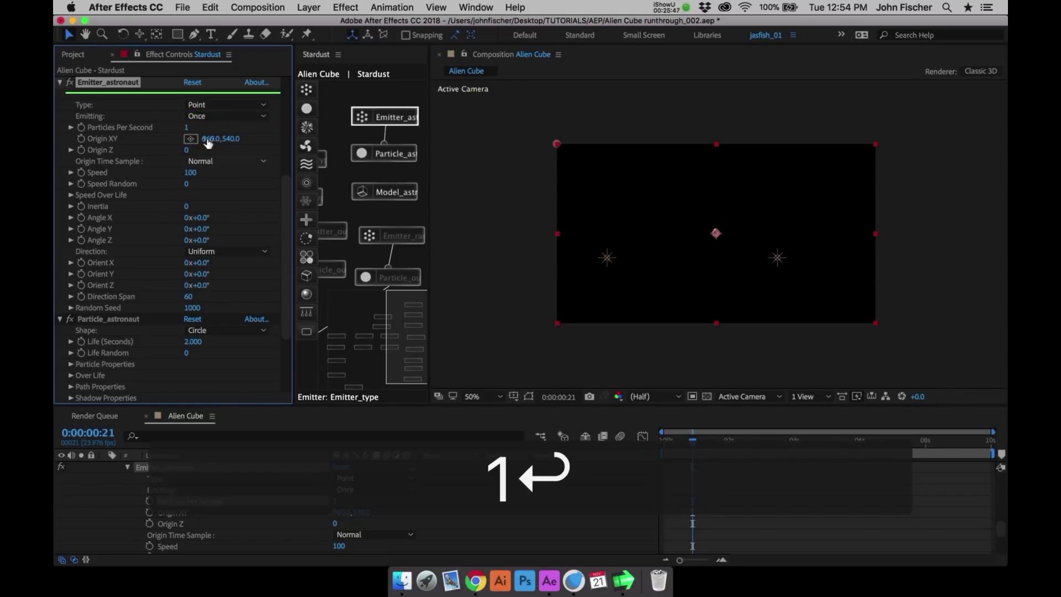
click(189, 173)
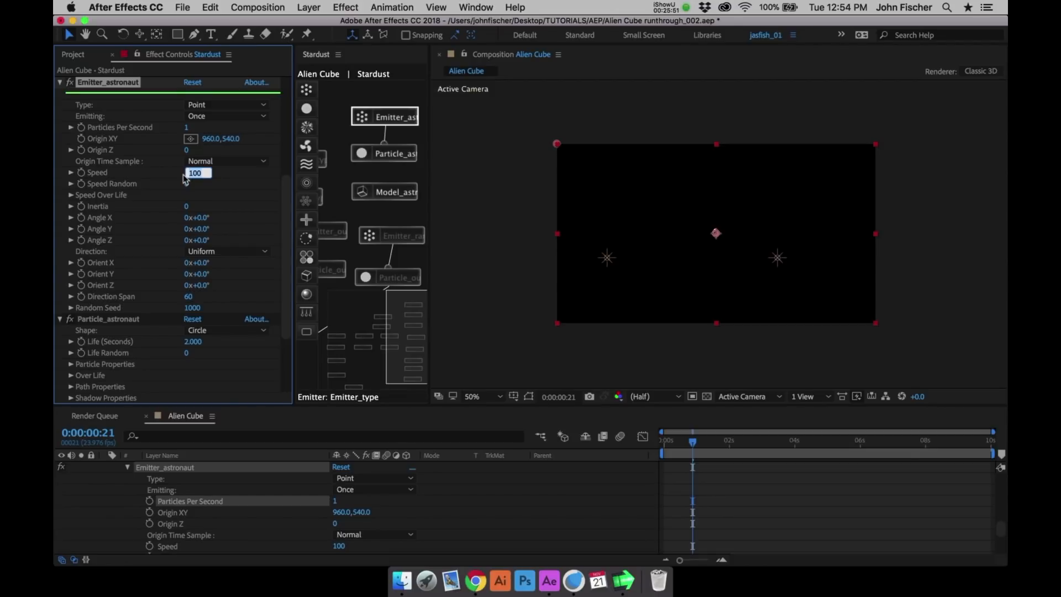
text(0)
key(Return)
- Set Particle_astronaut's shape to Model and connect it to the Model_astronaut node, placed closer beneath it
click(388, 155)
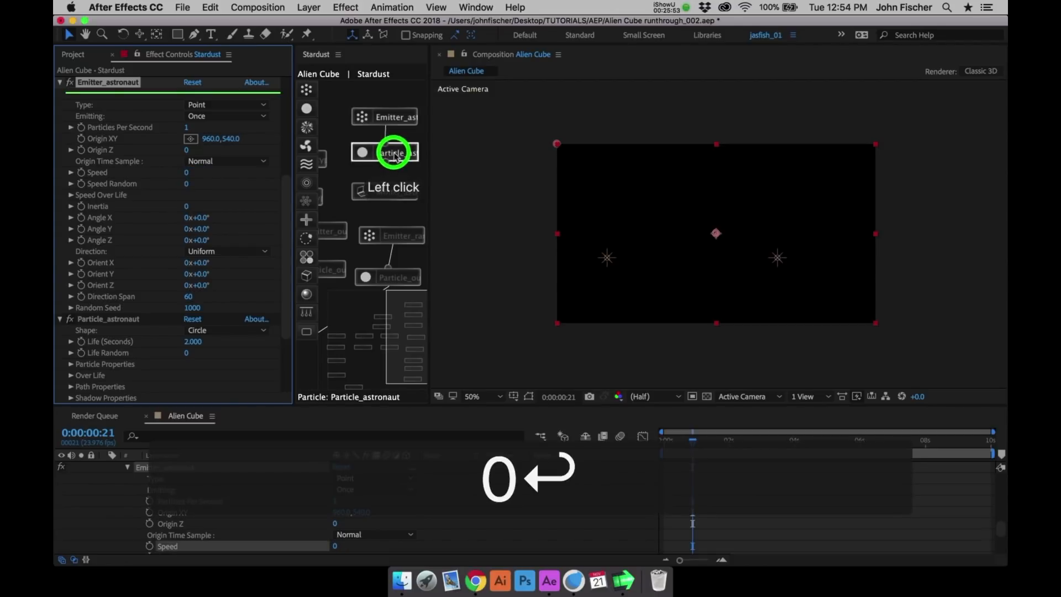
click(287, 284)
scroll(287, 284, down, 3)
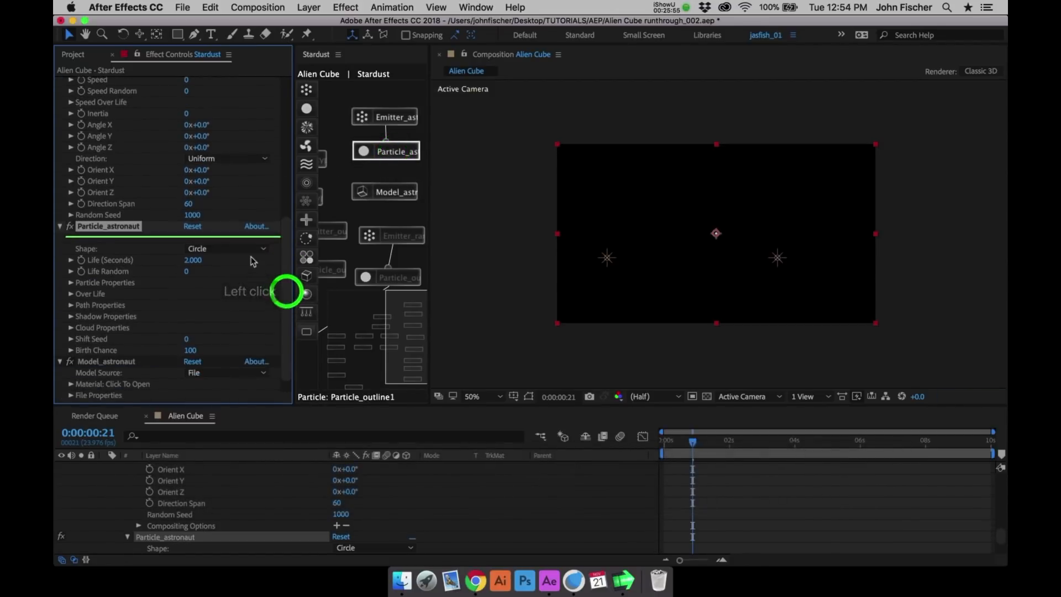
click(254, 249)
click(244, 326)
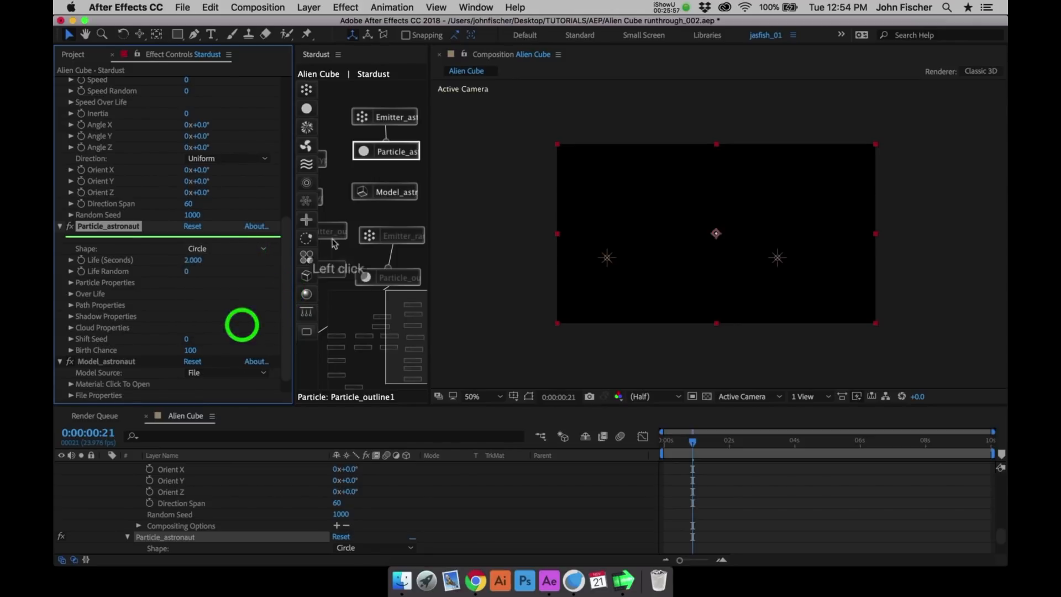
drag(386, 183, 389, 152)
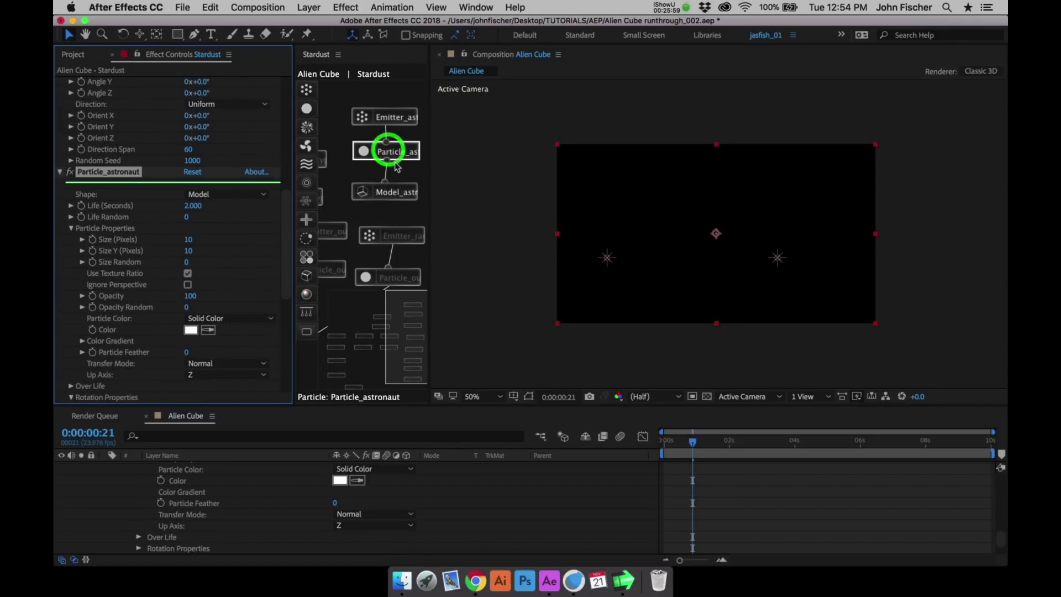
drag(401, 196, 398, 184)
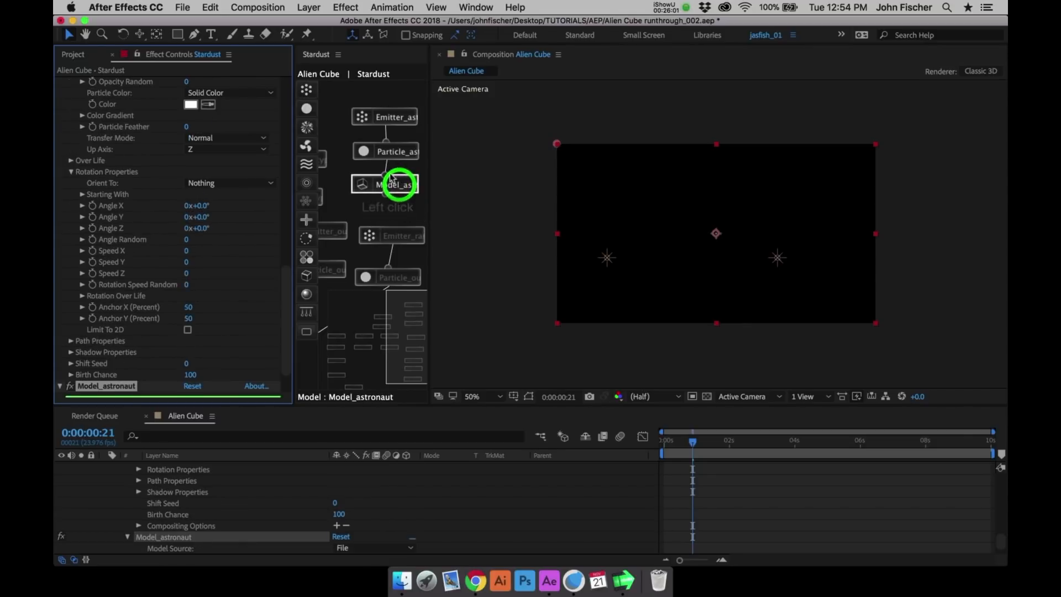
- Load SPACEMAN_stardust.obj from the C4D folder as Model_astronaut's file, with its materials imported
drag(284, 303, 281, 311)
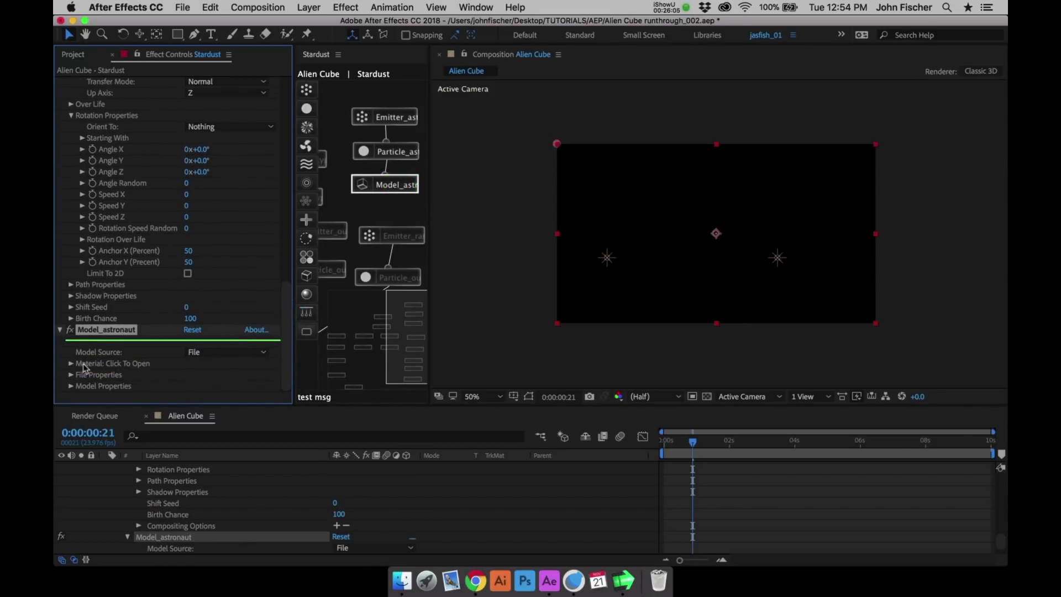
click(194, 352)
click(175, 362)
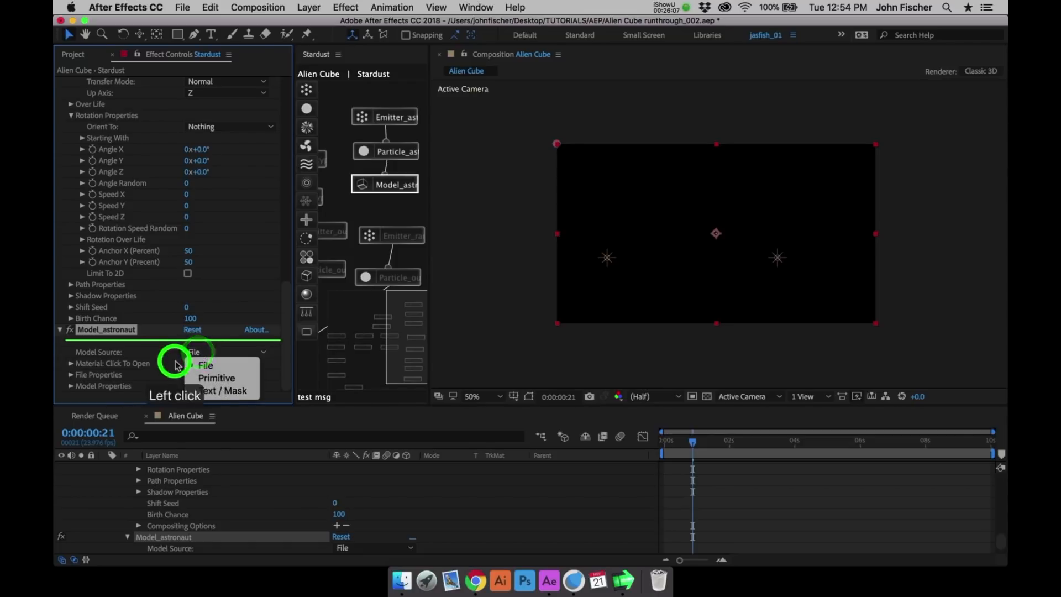
click(77, 373)
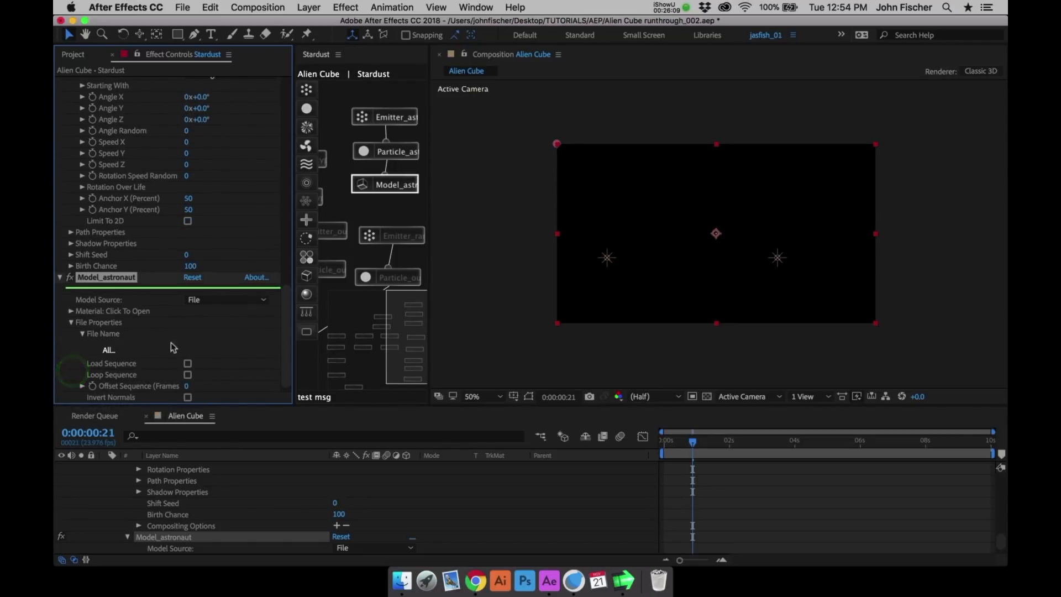
click(114, 352)
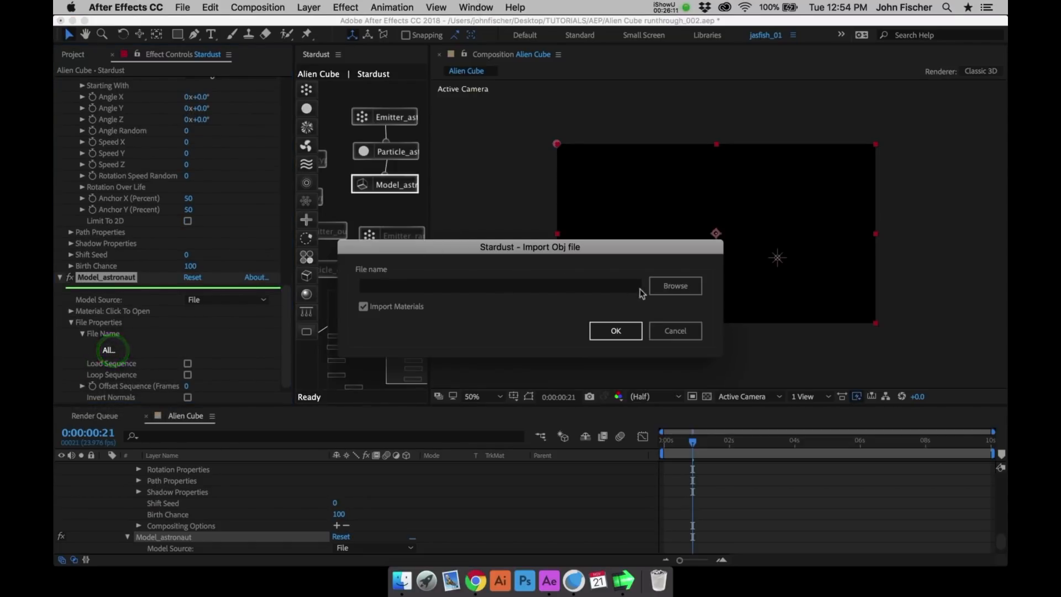
click(651, 289)
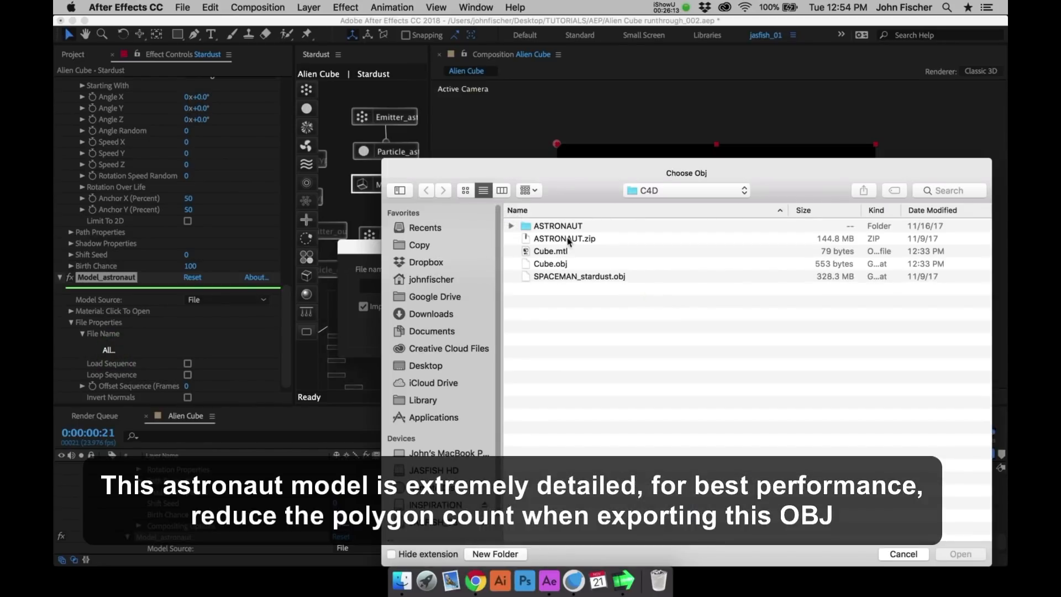
click(572, 279)
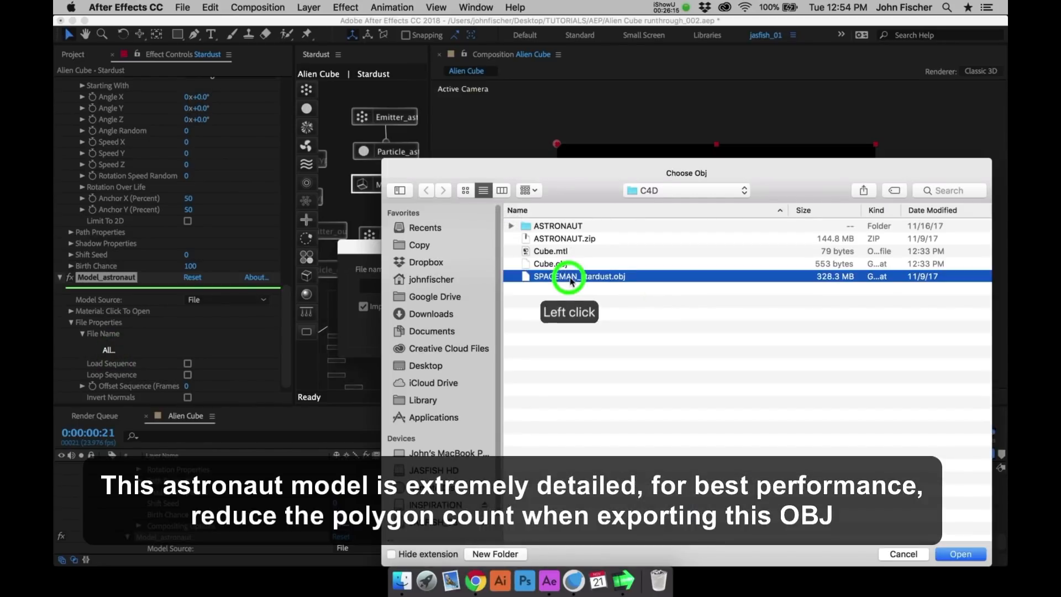
click(958, 555)
click(616, 328)
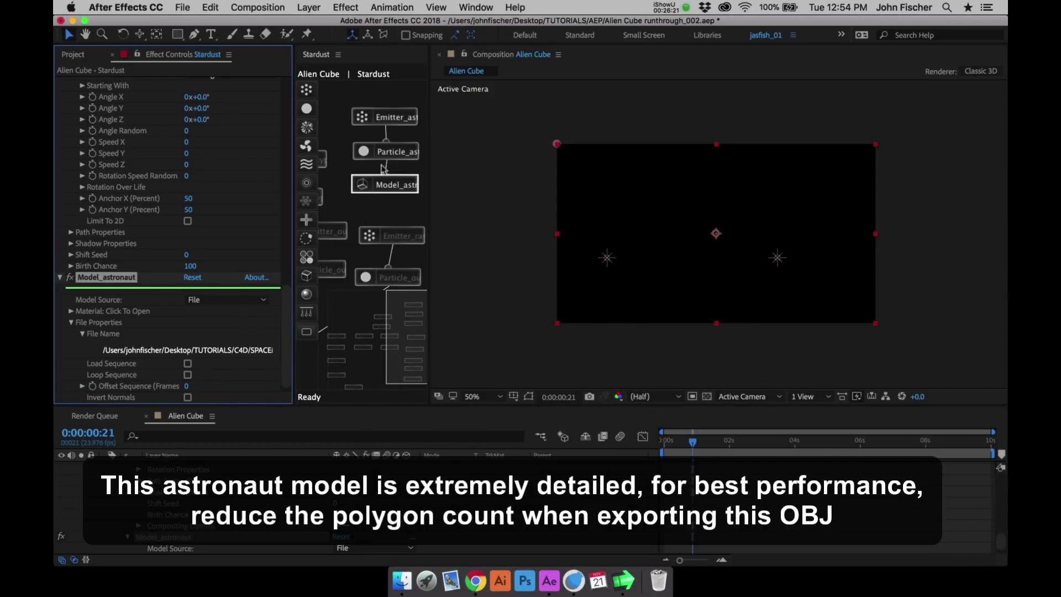
- Connect Model_astronaut to the Transform node in the enlarged node graph and move the default material node clear of the range emitter
click(384, 93)
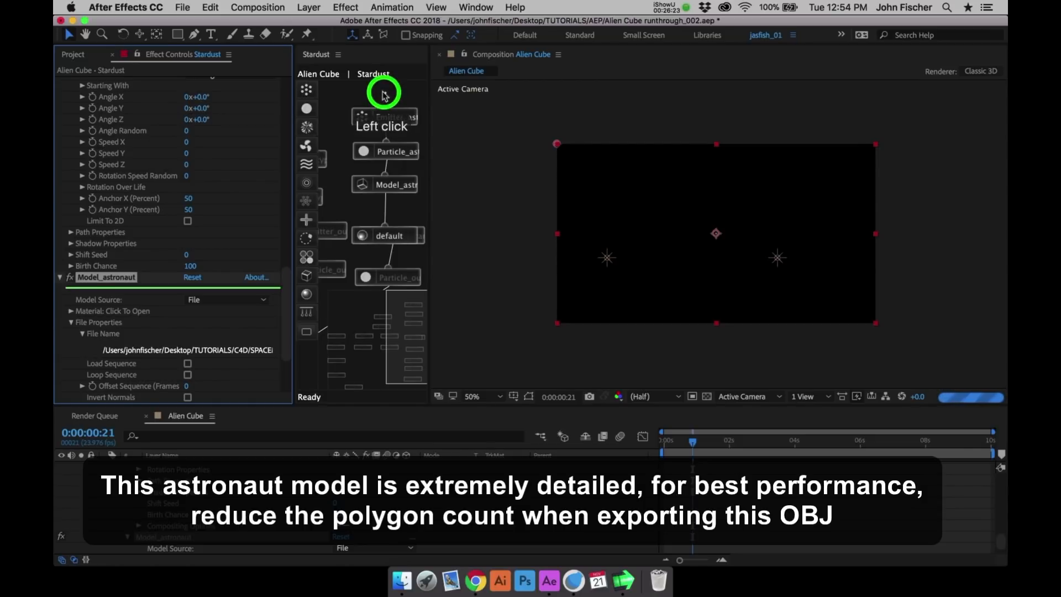
key(grave)
scroll(367, 434, down, 3)
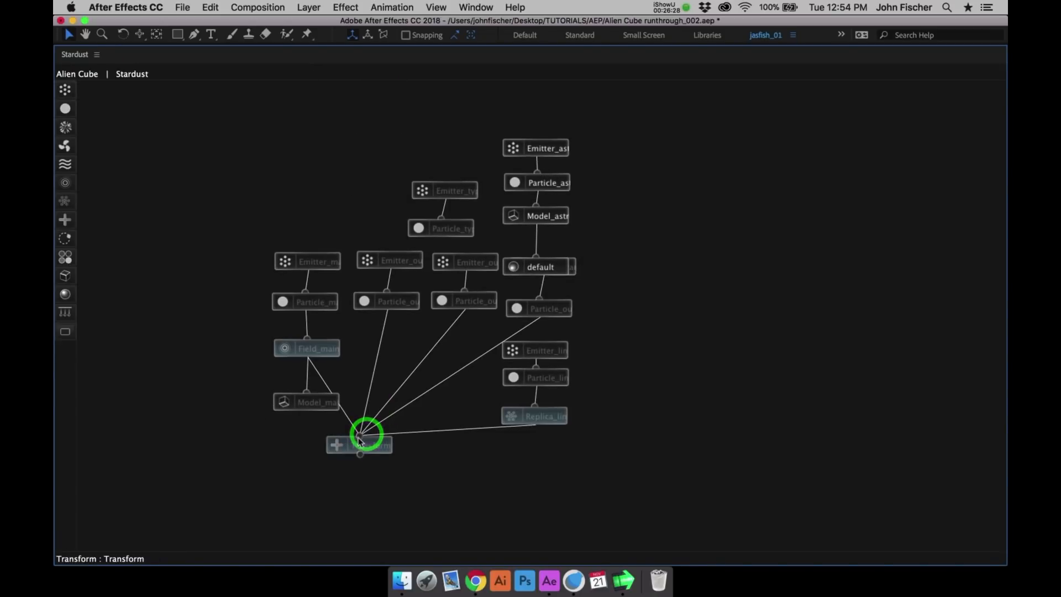
drag(360, 436, 529, 209)
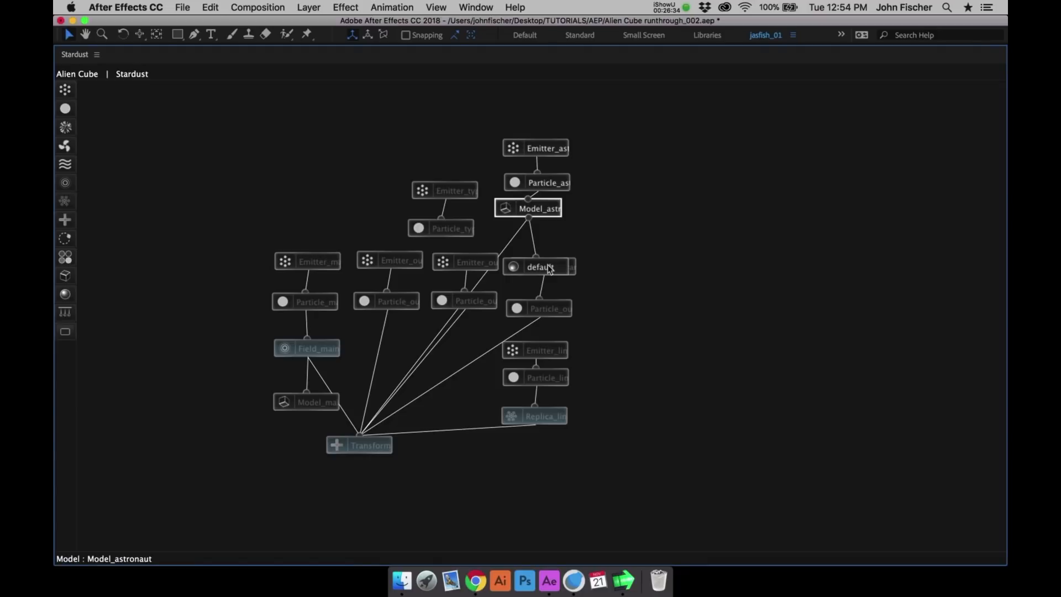
drag(550, 264, 581, 236)
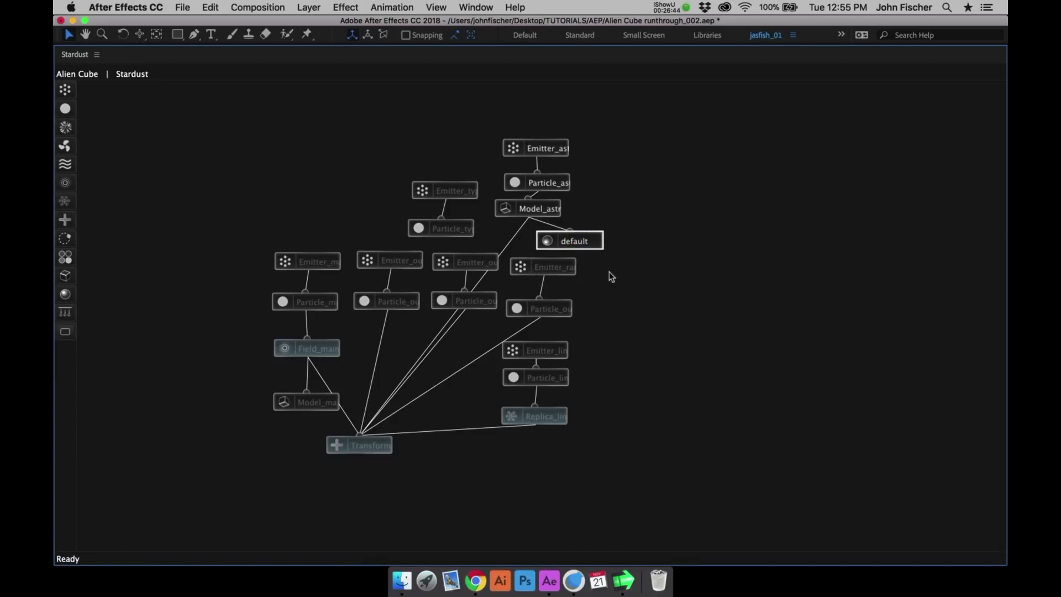
key(grave)
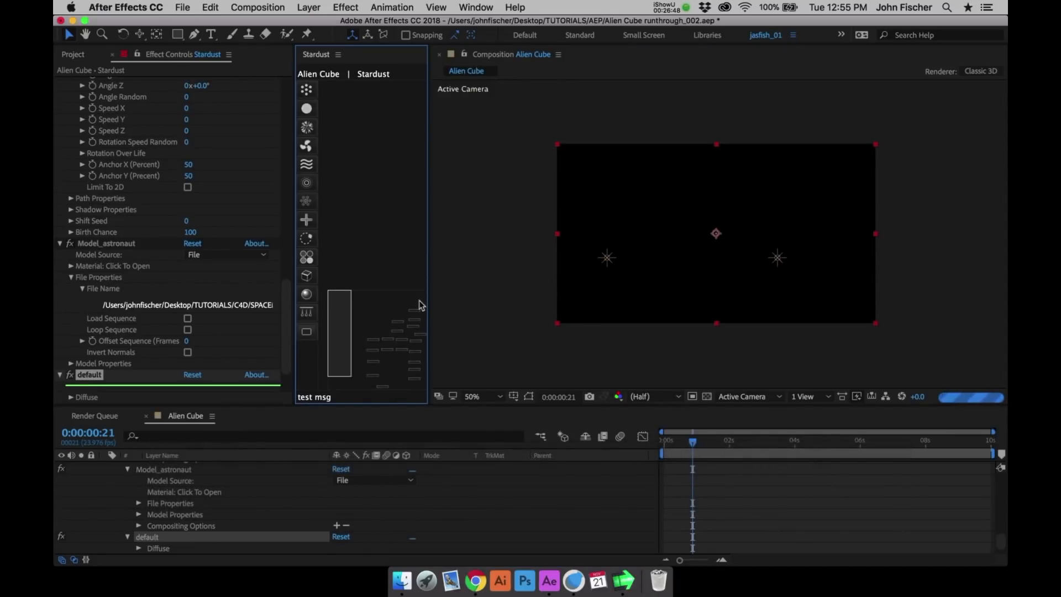
- Expand Model_astronaut's model properties and set the astronaut's Size to 5
click(127, 243)
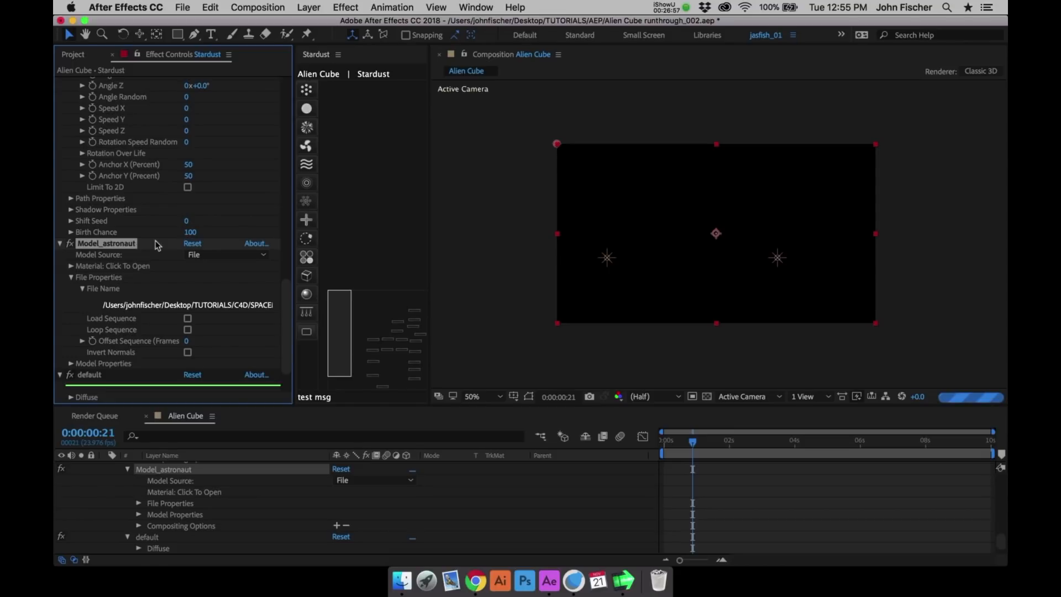
click(72, 364)
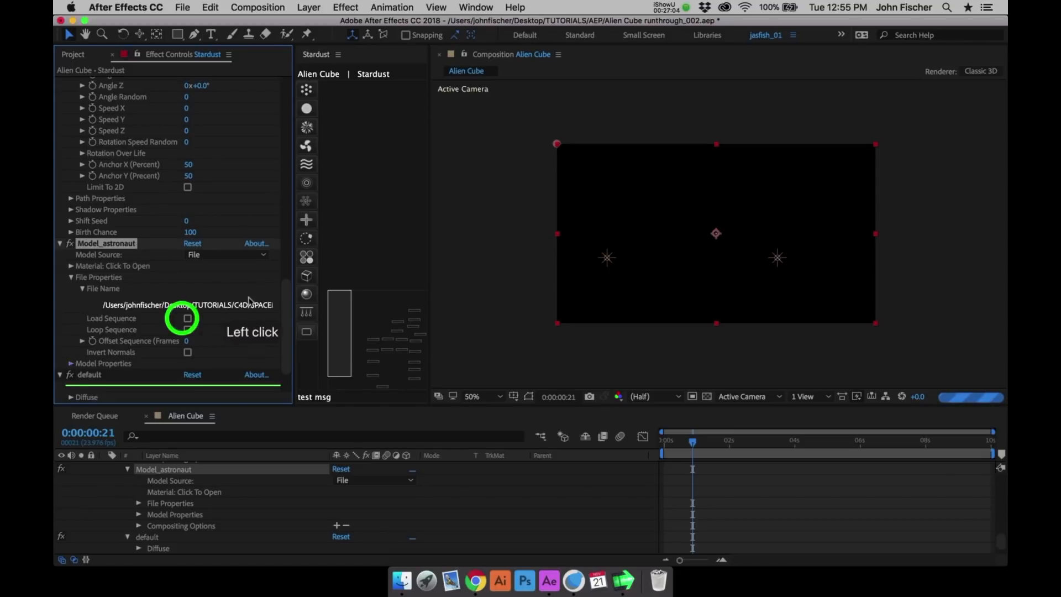
drag(284, 311, 284, 322)
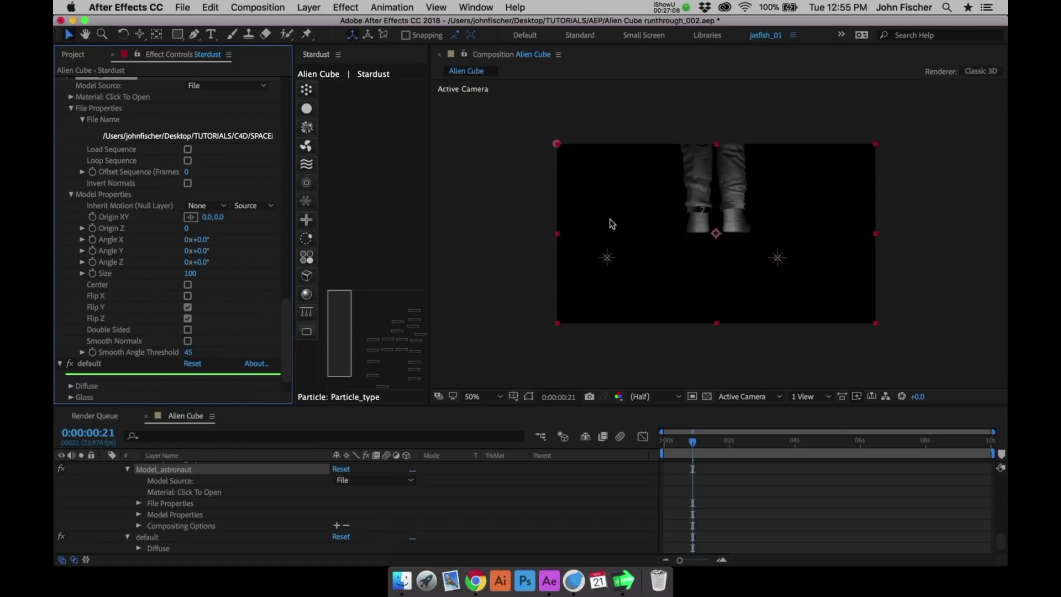
click(193, 274)
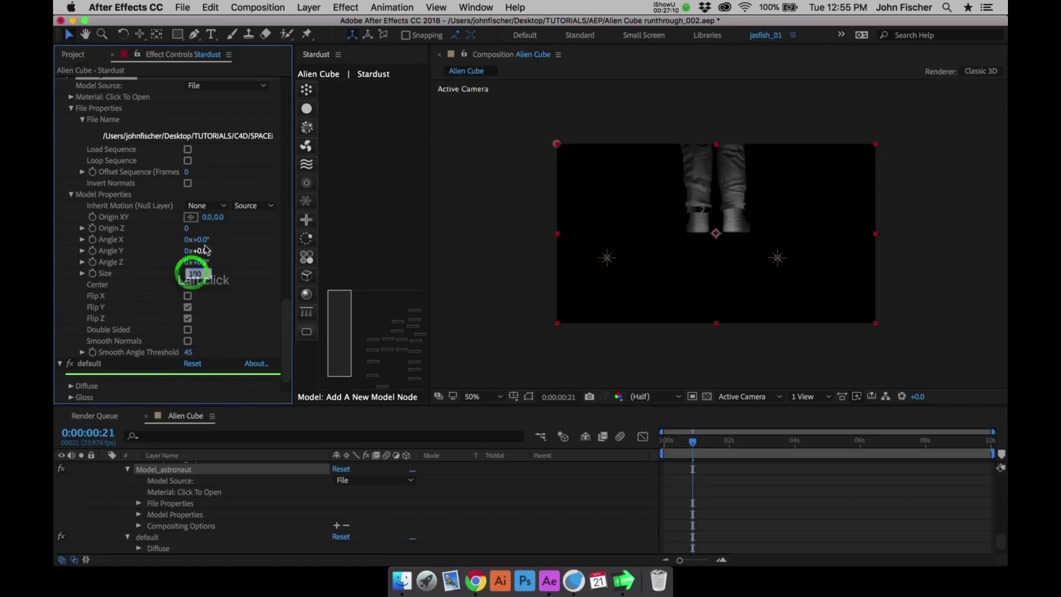
text(5)
key(Return)
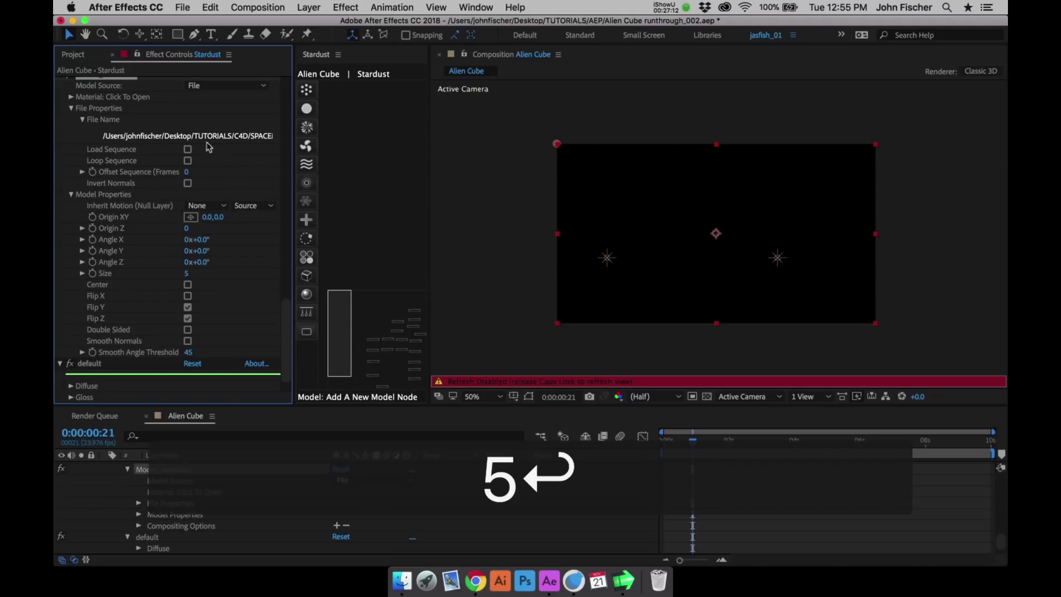
- Position Model_astronaut by setting its Origin XY to -908, 564 and its Origin Z to -1000
click(205, 219)
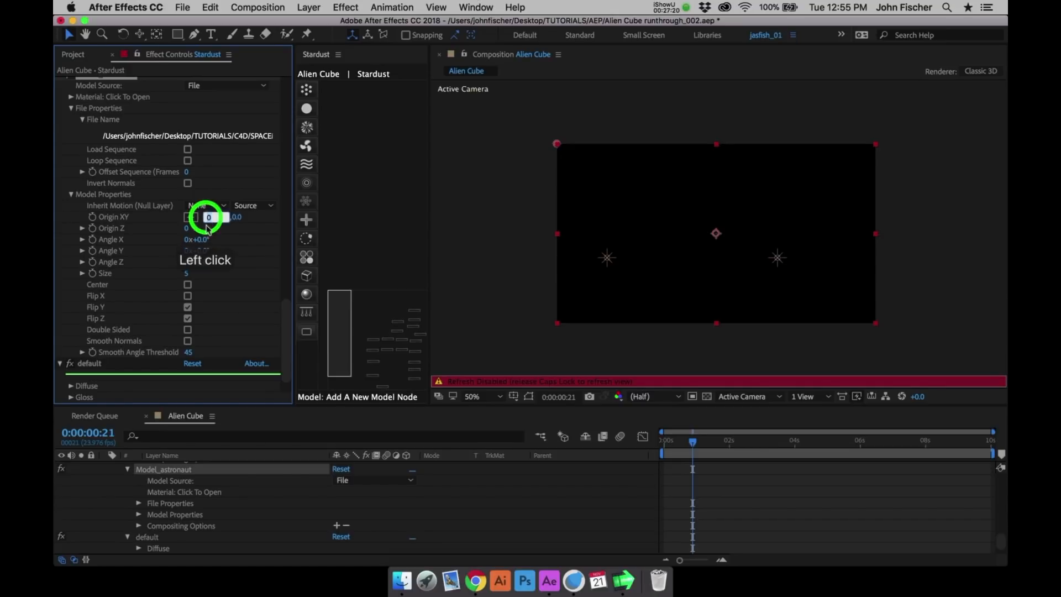
text(-908)
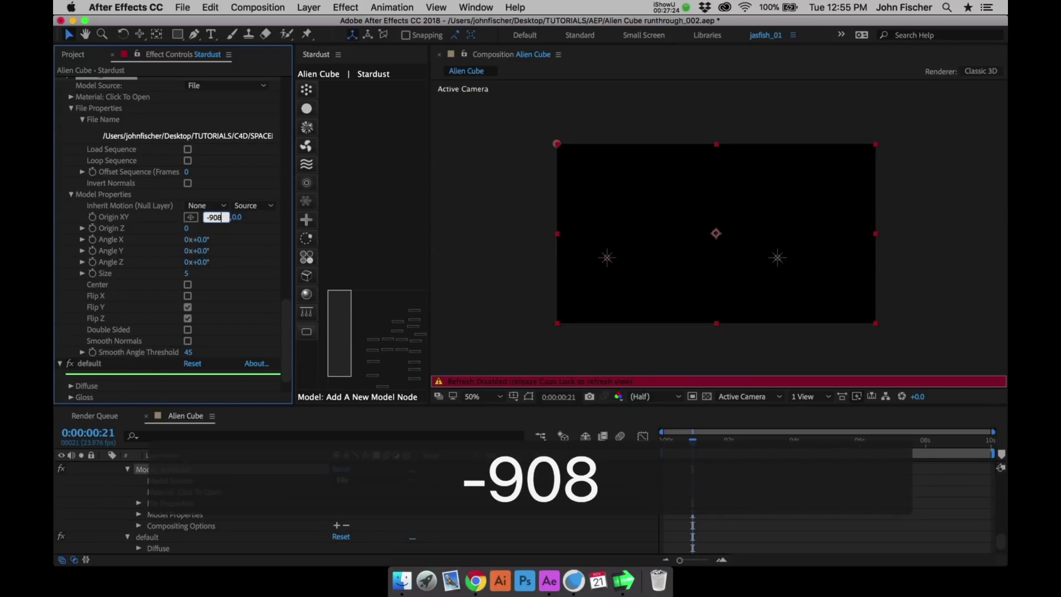
key(Tab)
text(5)
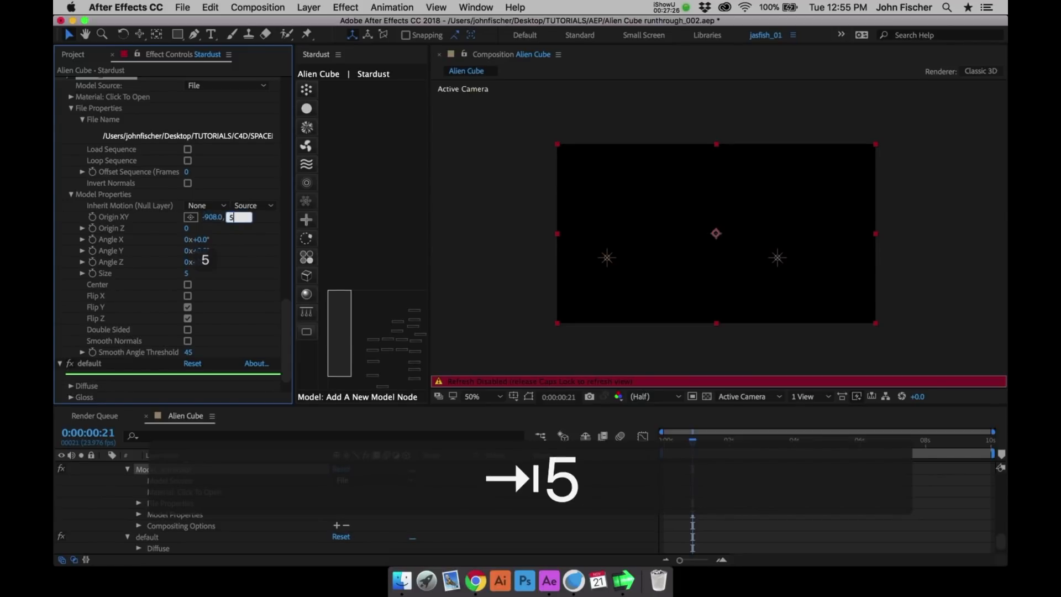
text(64)
key(Return)
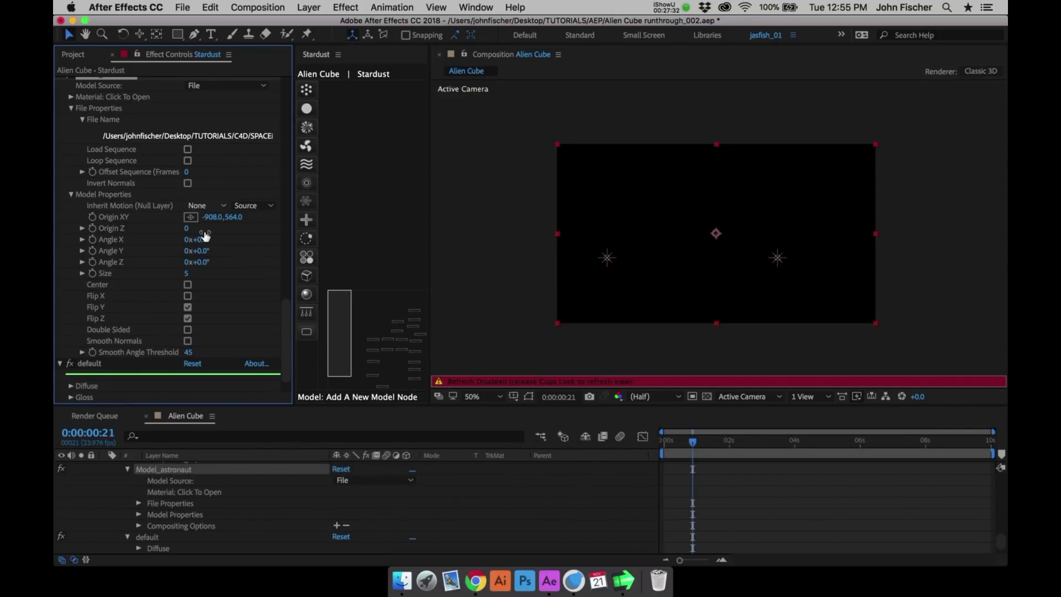
click(188, 228)
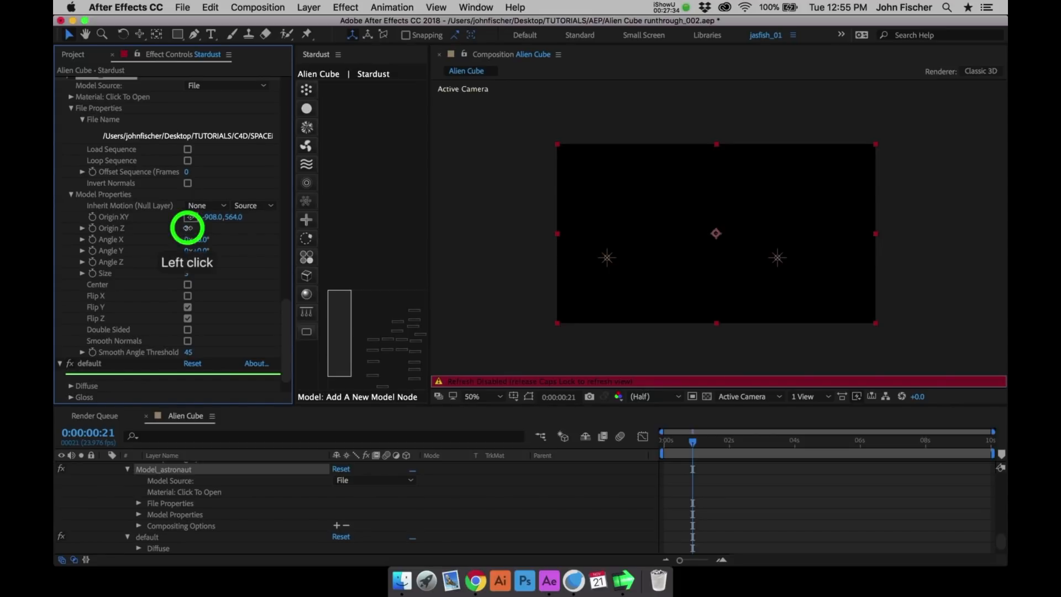
text(-1000)
key(Return)
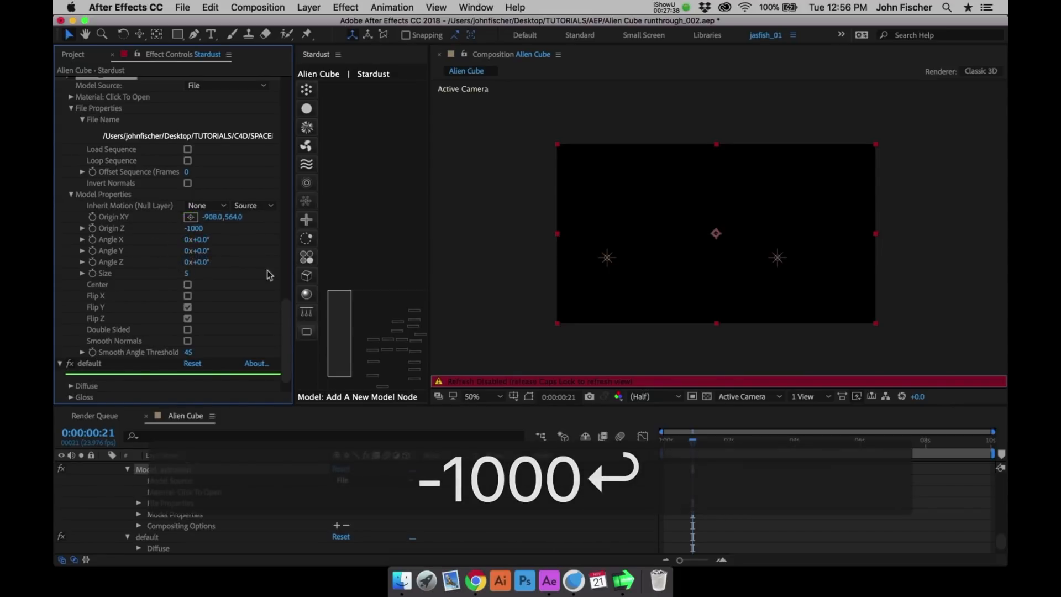
- Set Particle_astronaut's Life to 10 seconds and re-enable view refreshing with the current time at 0:00:01:12
drag(284, 313, 265, 175)
click(191, 166)
text(10)
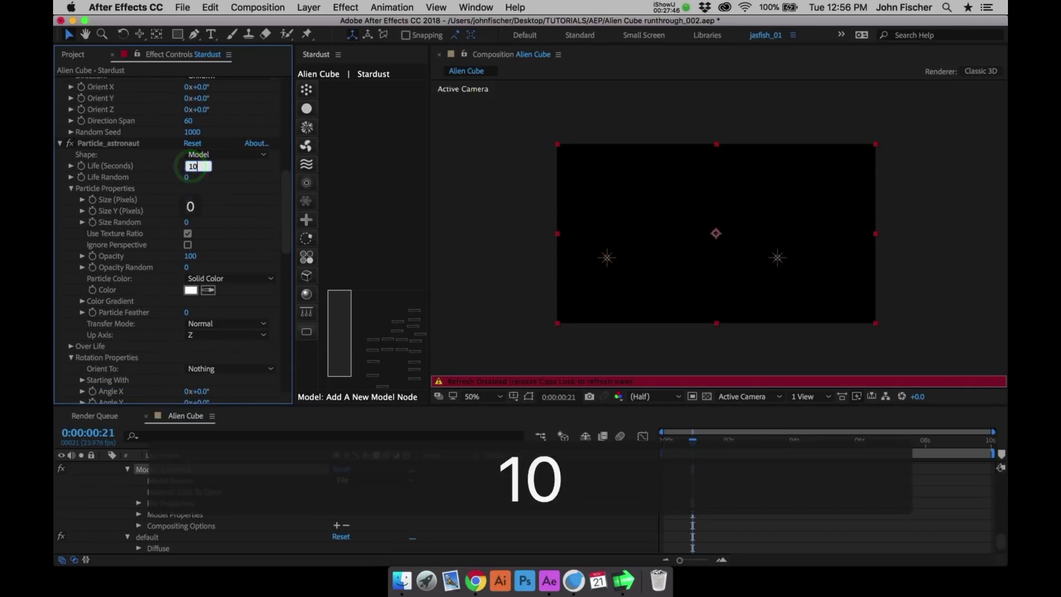
key(Return)
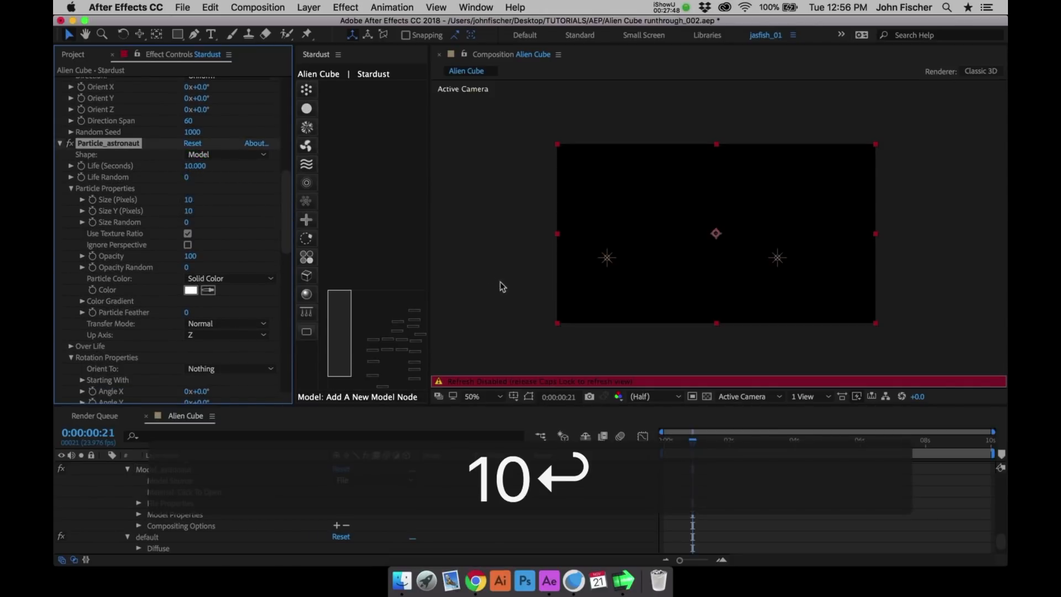
key(Caps_Lock)
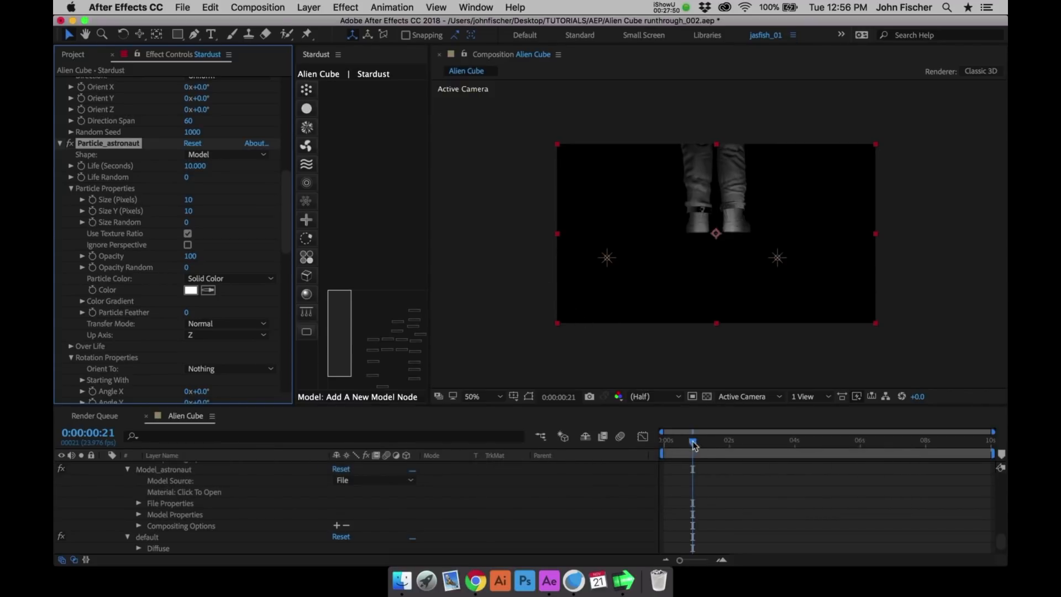
drag(695, 445, 714, 440)
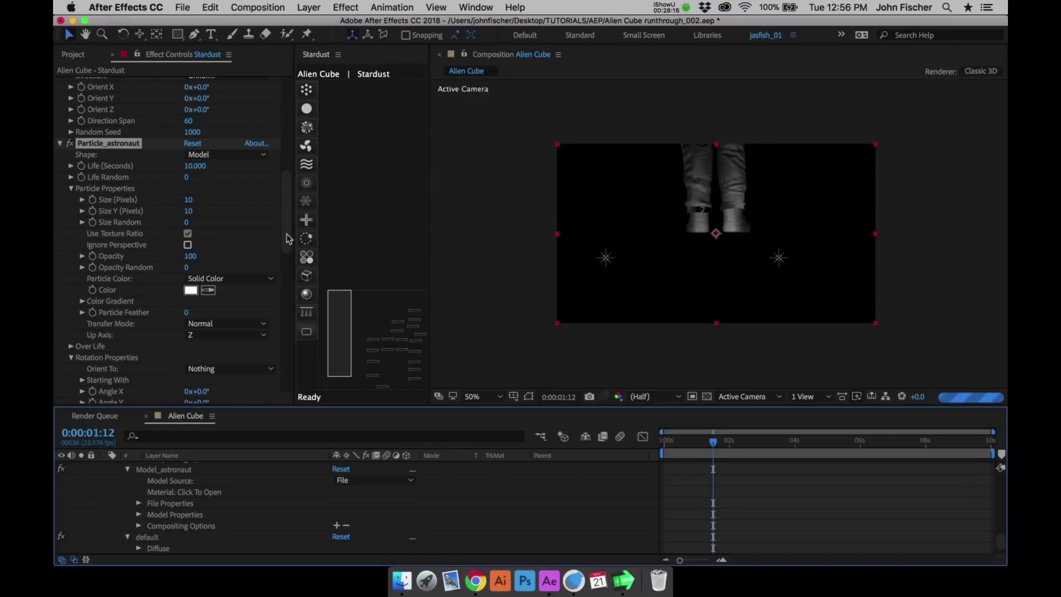
- Collapse the settings of Emitter_astronaut, Particle_astronaut, Model_astronaut and the default material
drag(286, 235, 284, 107)
click(59, 274)
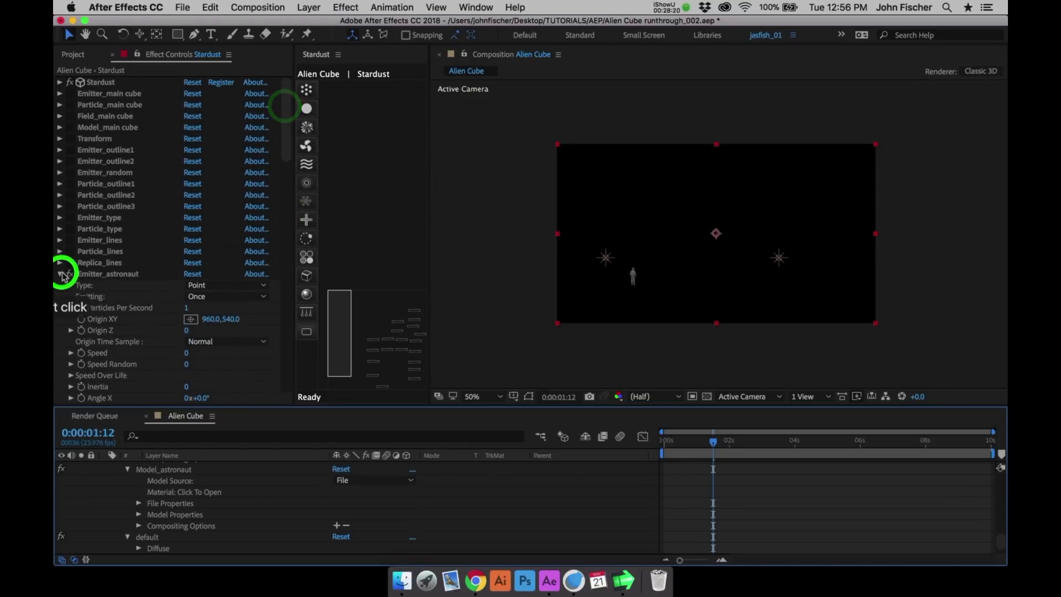
click(61, 297)
click(61, 297)
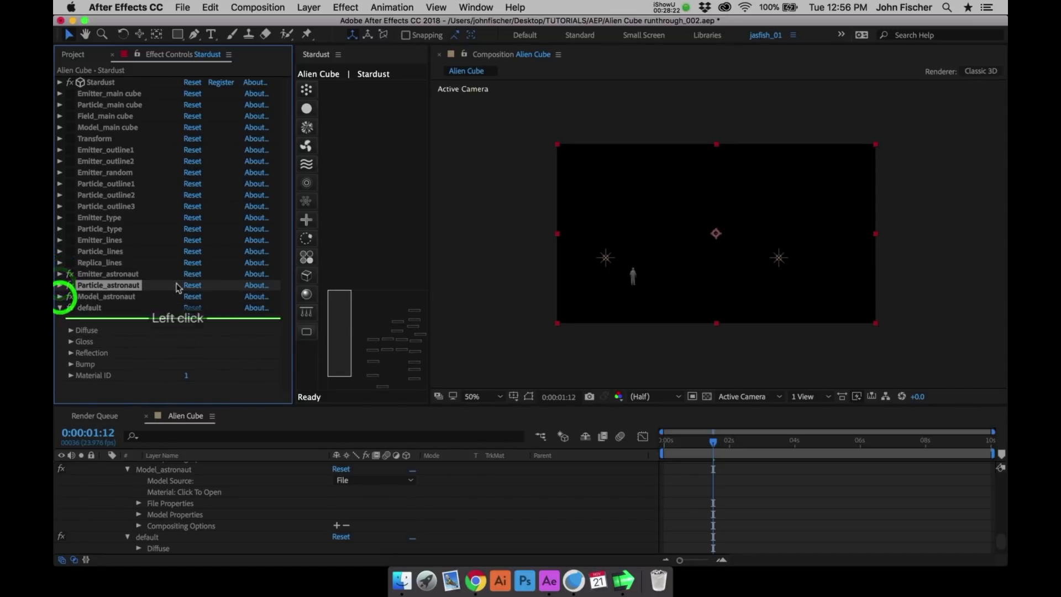
click(58, 308)
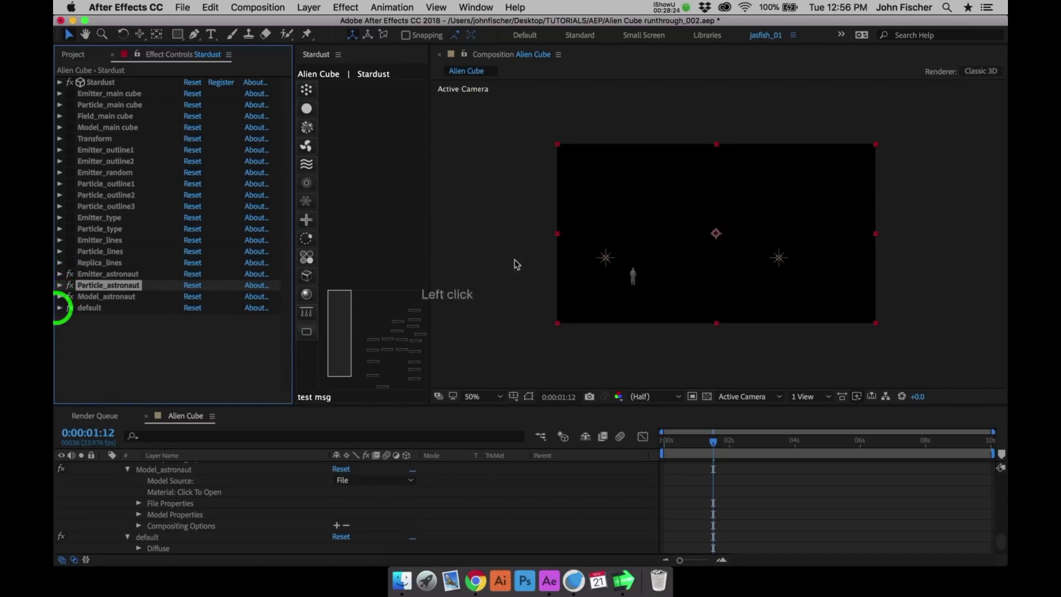
- Re-enable all the disabled nodes from Emitter_main cube through Replica_lines and save the project
drag(70, 94, 76, 251)
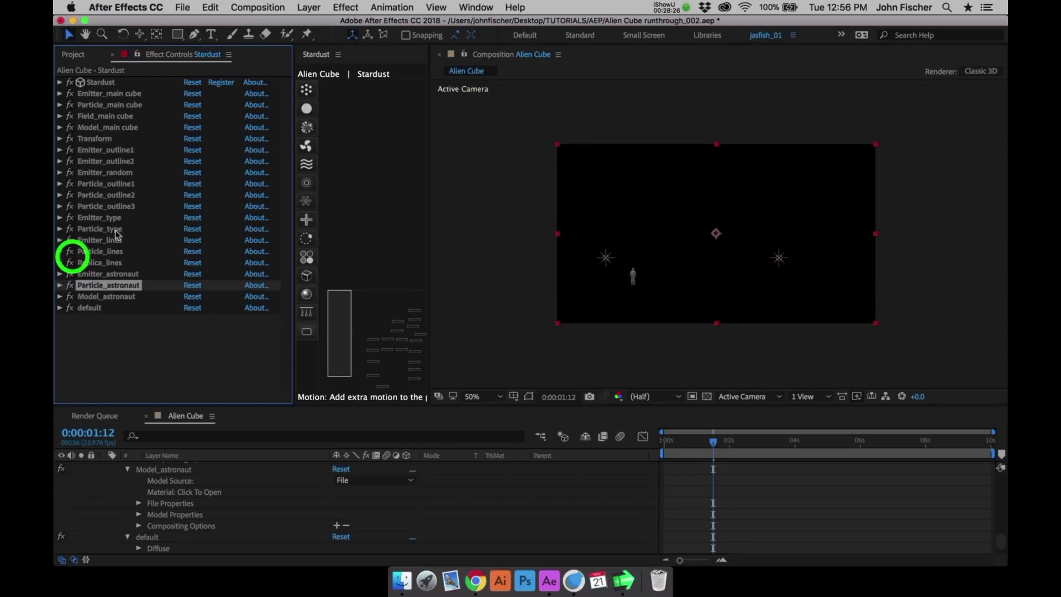
key(super+s)
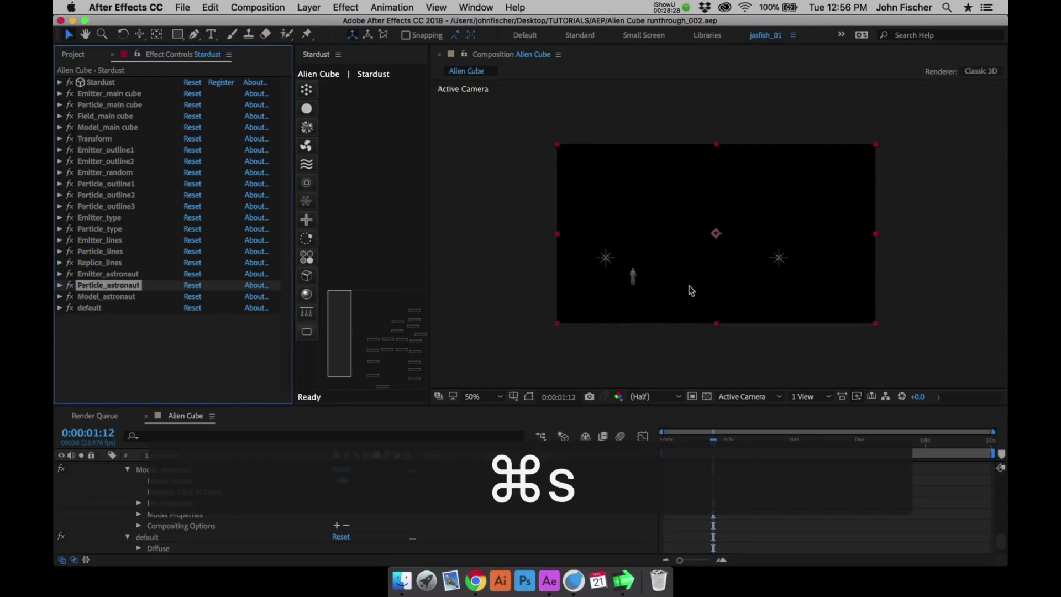